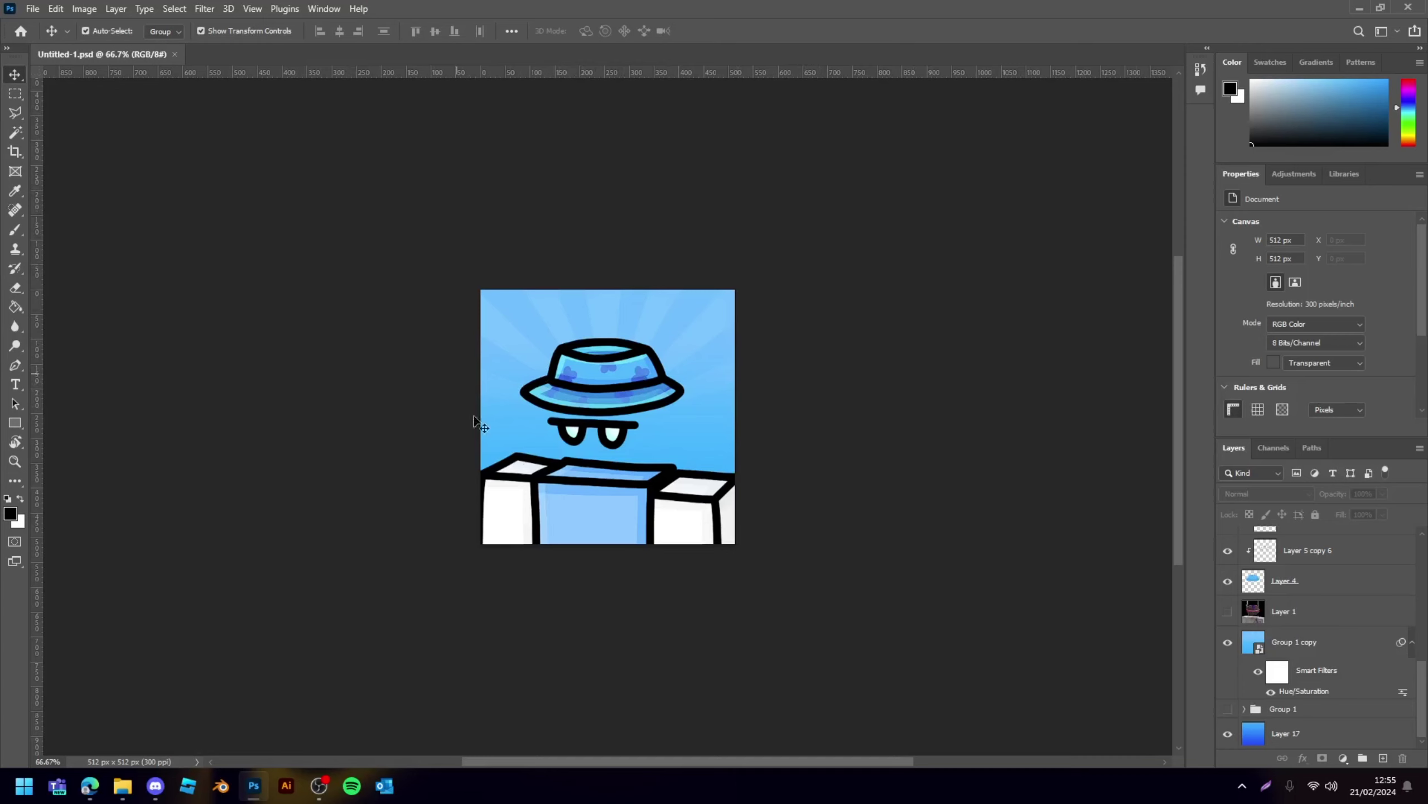
pyautogui.scroll(1, 630, 446)
pyautogui.scroll(1, 630, 446)
pyautogui.scroll(-2, 630, 446)
pyautogui.scroll(-1, 683, 466)
pyautogui.scroll(1, 683, 466)
# - Create a new white document of 512 x 512 pixels at 300 pixels per inch
pyautogui.hotkey('ctrl', '1')
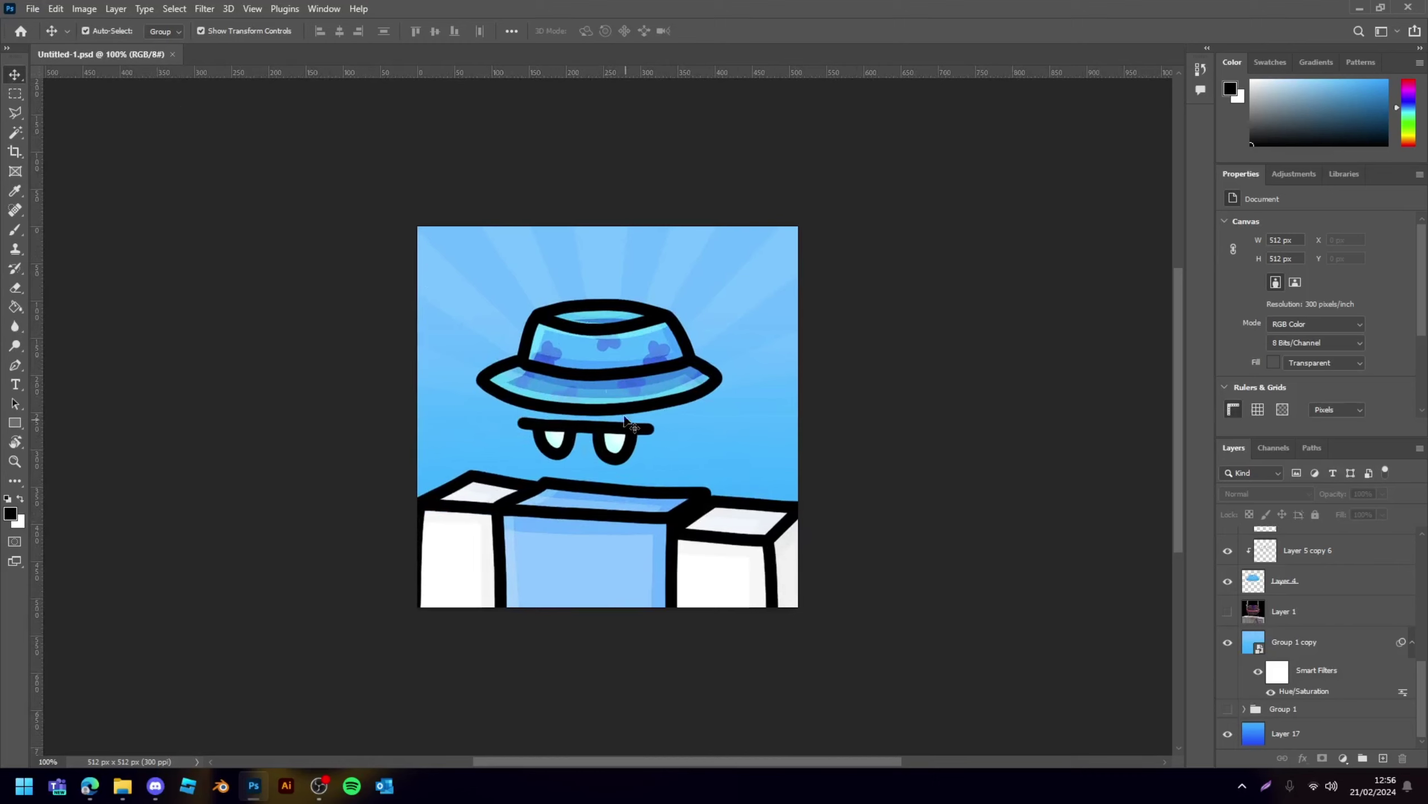
pyautogui.click(35, 14)
pyautogui.click(51, 31)
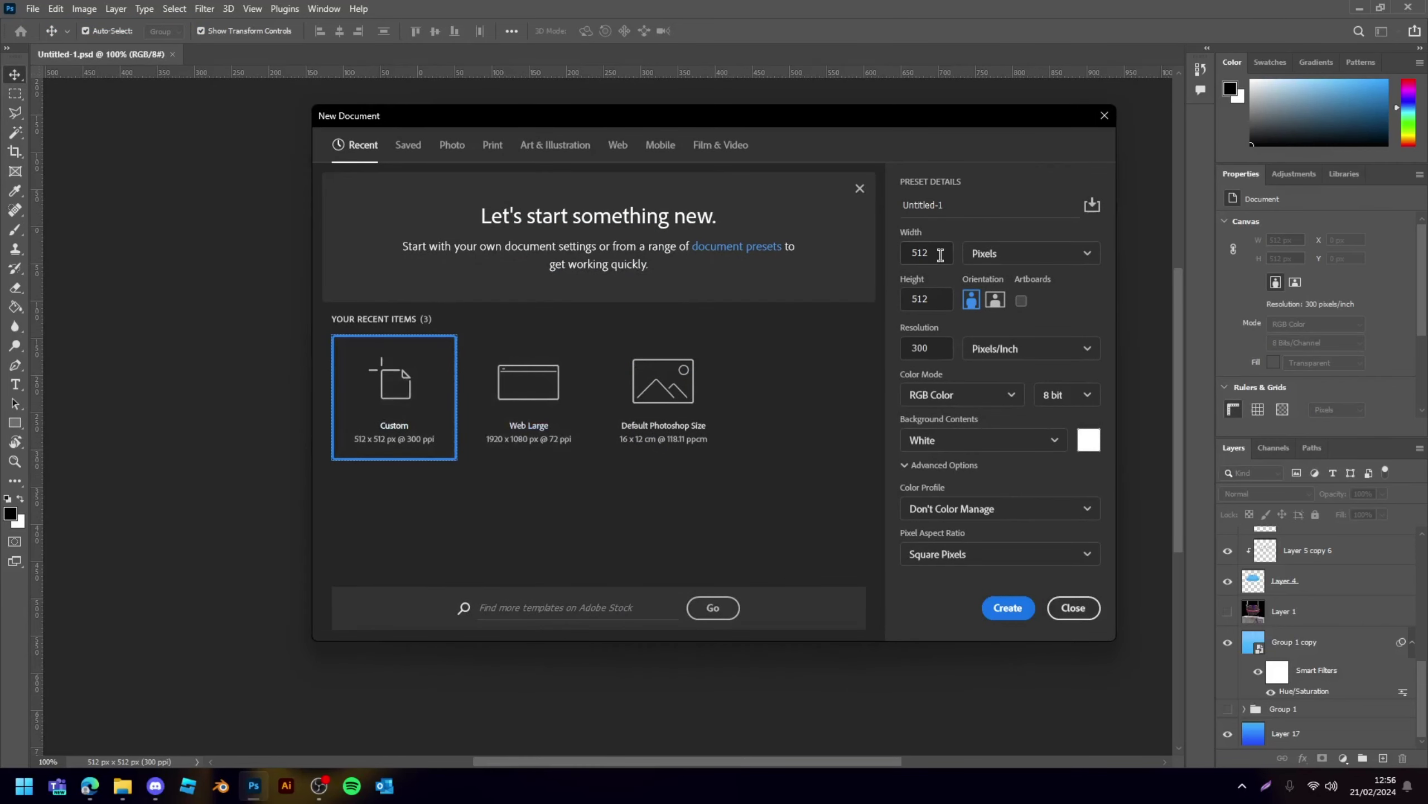
pyautogui.doubleClick(917, 256)
pyautogui.doubleClick(939, 299)
pyautogui.click(921, 348)
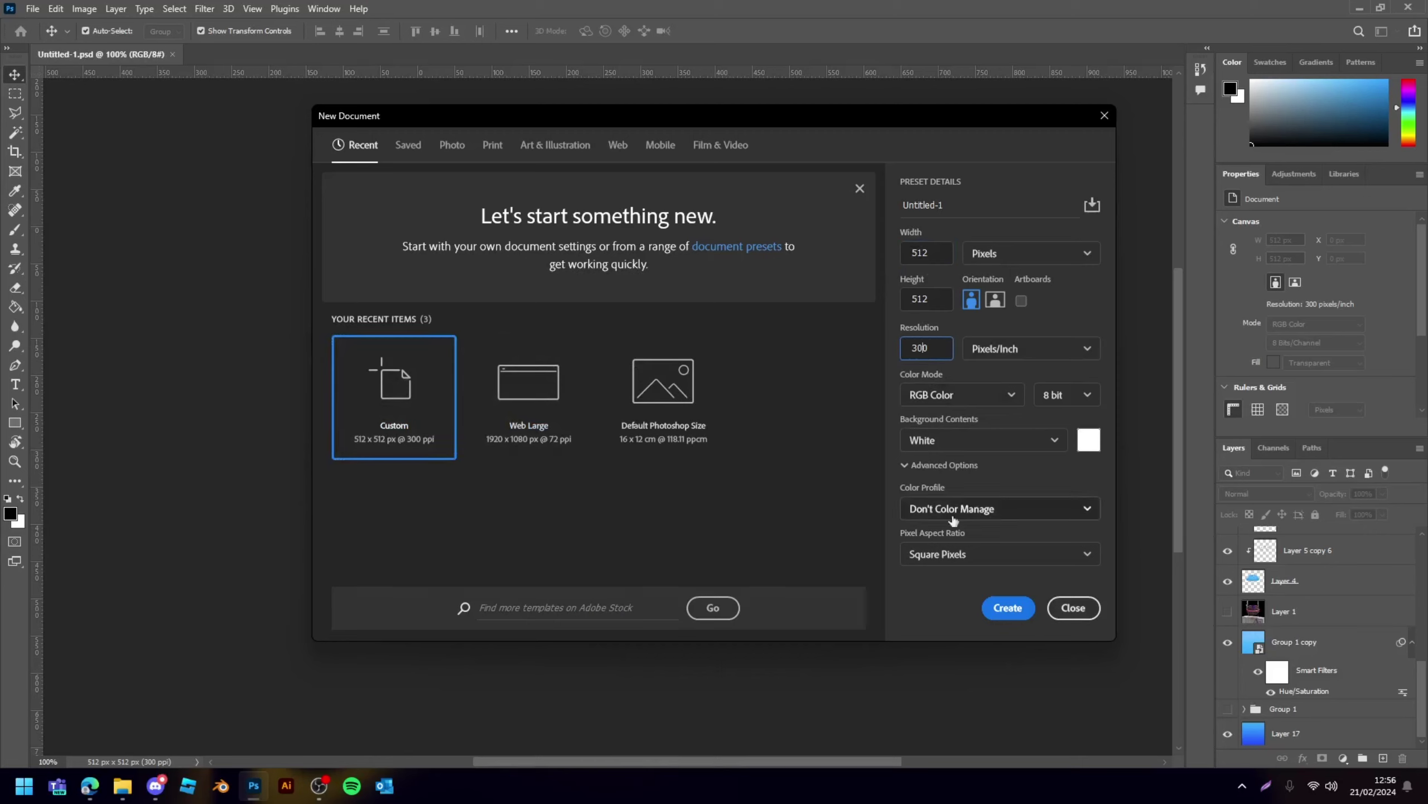
pyautogui.click(1009, 608)
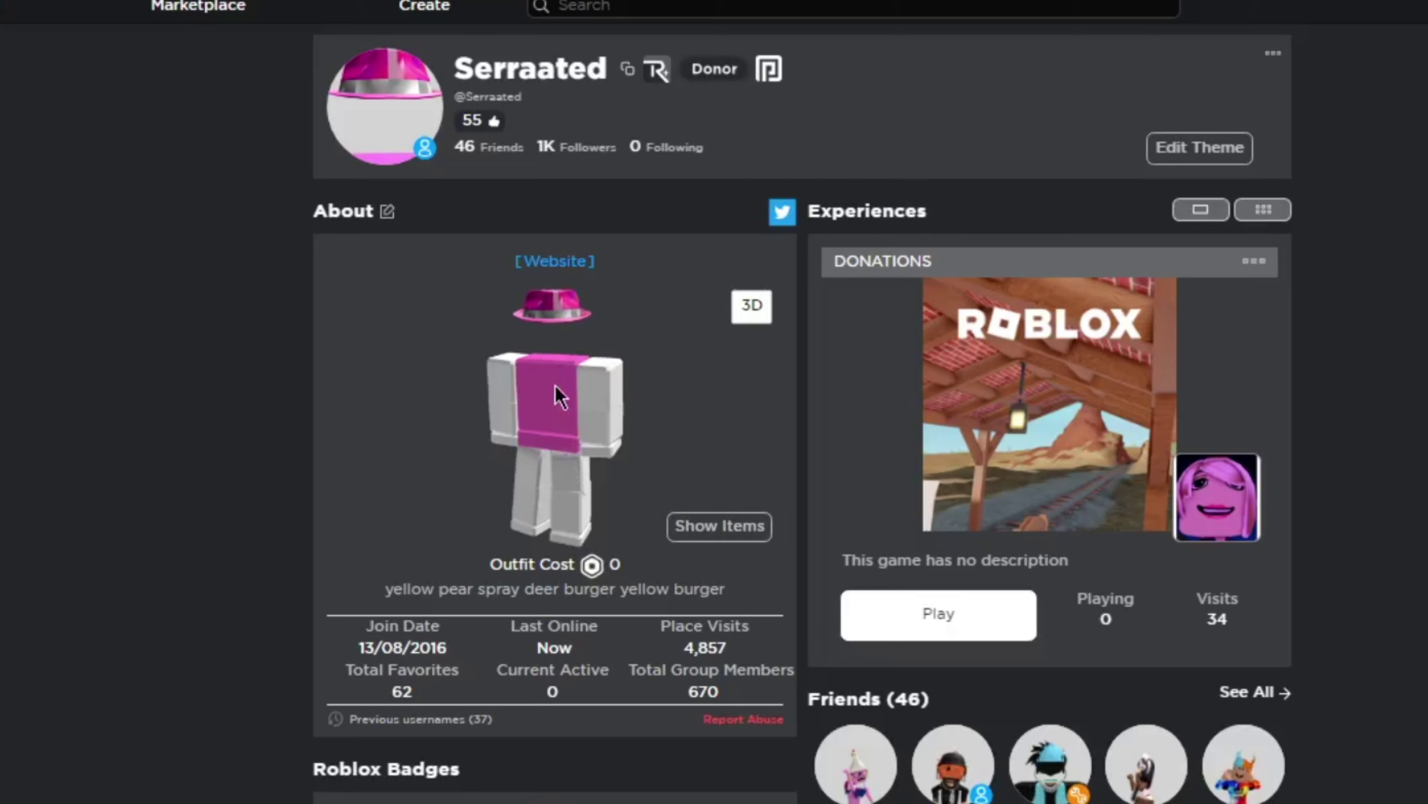
# - Copy the pink-hatted avatar image from the Roblox profile and minimize the other windows
pyautogui.rightClick(559, 384)
pyautogui.click(683, 499)
pyautogui.rightClick(563, 408)
pyautogui.click(669, 507)
pyautogui.click(319, 786)
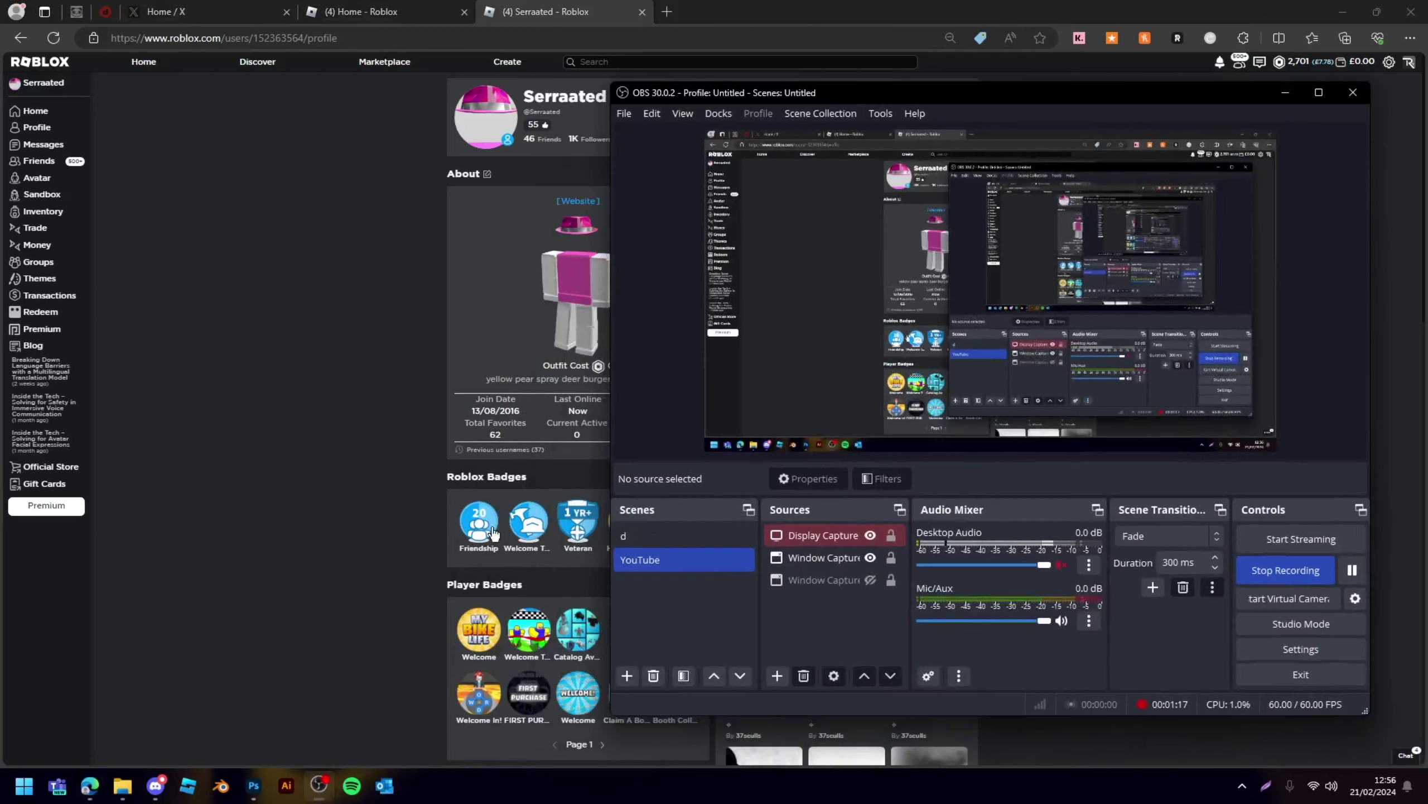
pyautogui.click(319, 786)
# - Paste the avatar as a new layer and start enlarging it with Free Transform
pyautogui.click(254, 793)
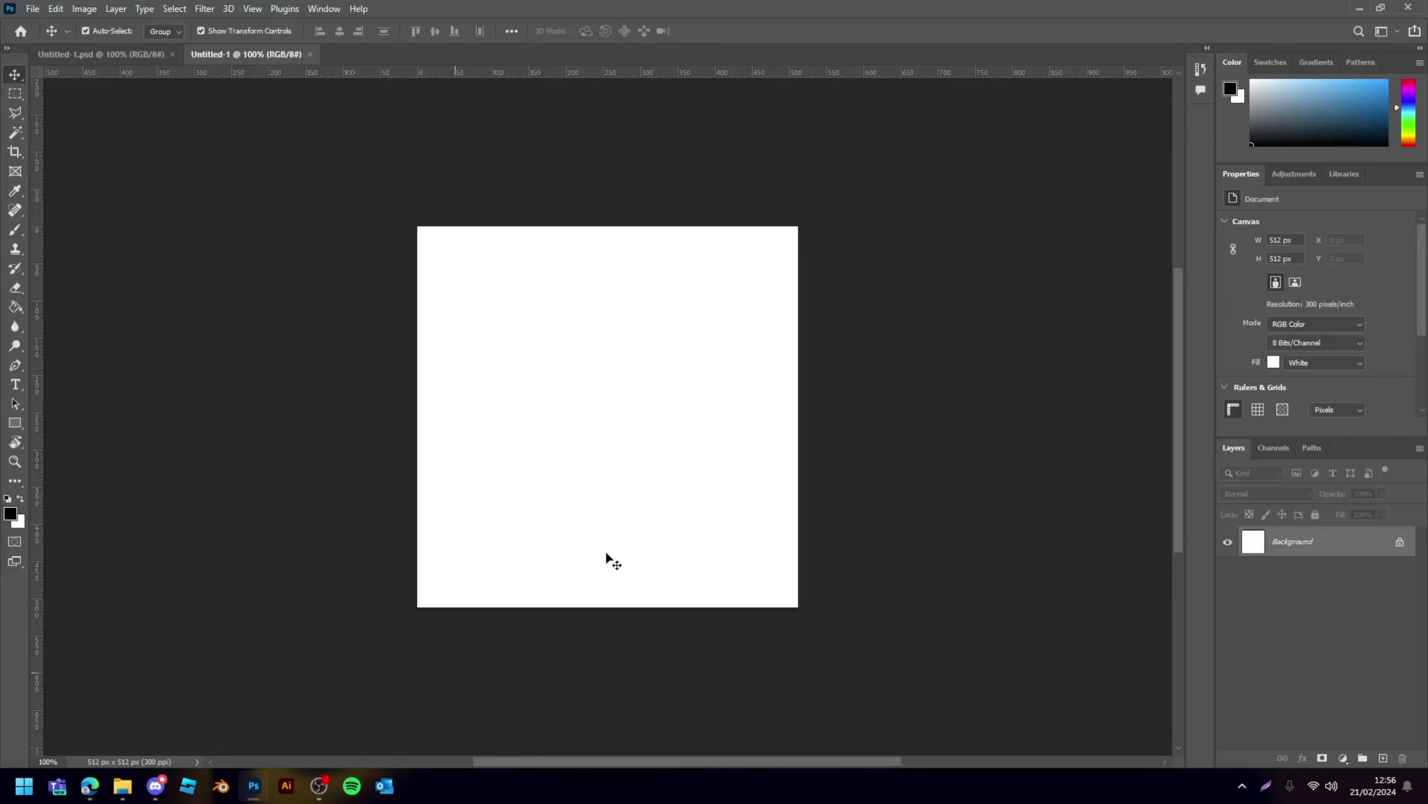
pyautogui.hotkey('ctrl', 'v')
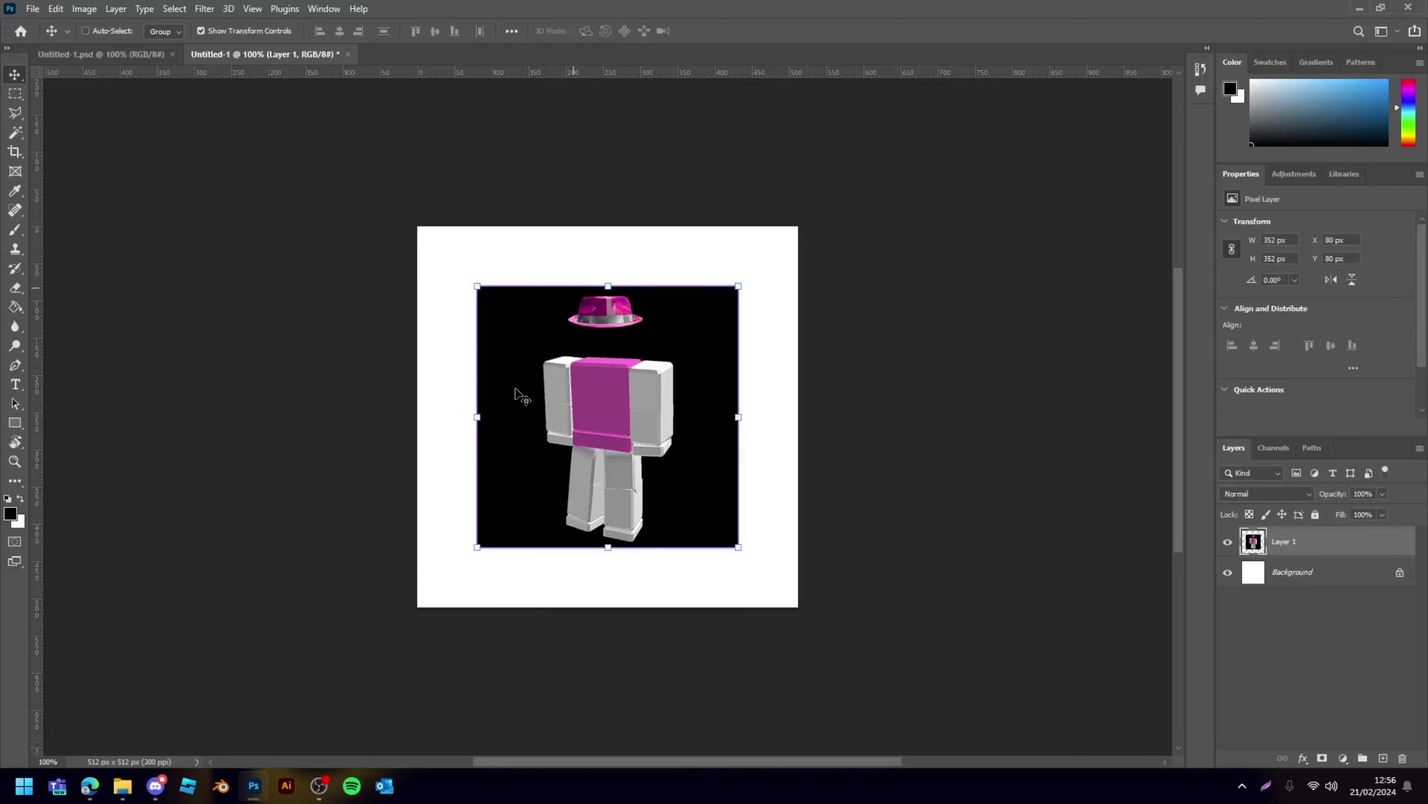
pyautogui.scroll(2, 616, 447)
pyautogui.scroll(-2, 617, 447)
pyautogui.hotkey('ctrl', 't')
pyautogui.moveTo(607, 547); pyautogui.dragTo(608, 711)
pyautogui.moveTo(667, 449); pyautogui.dragTo(667, 484)
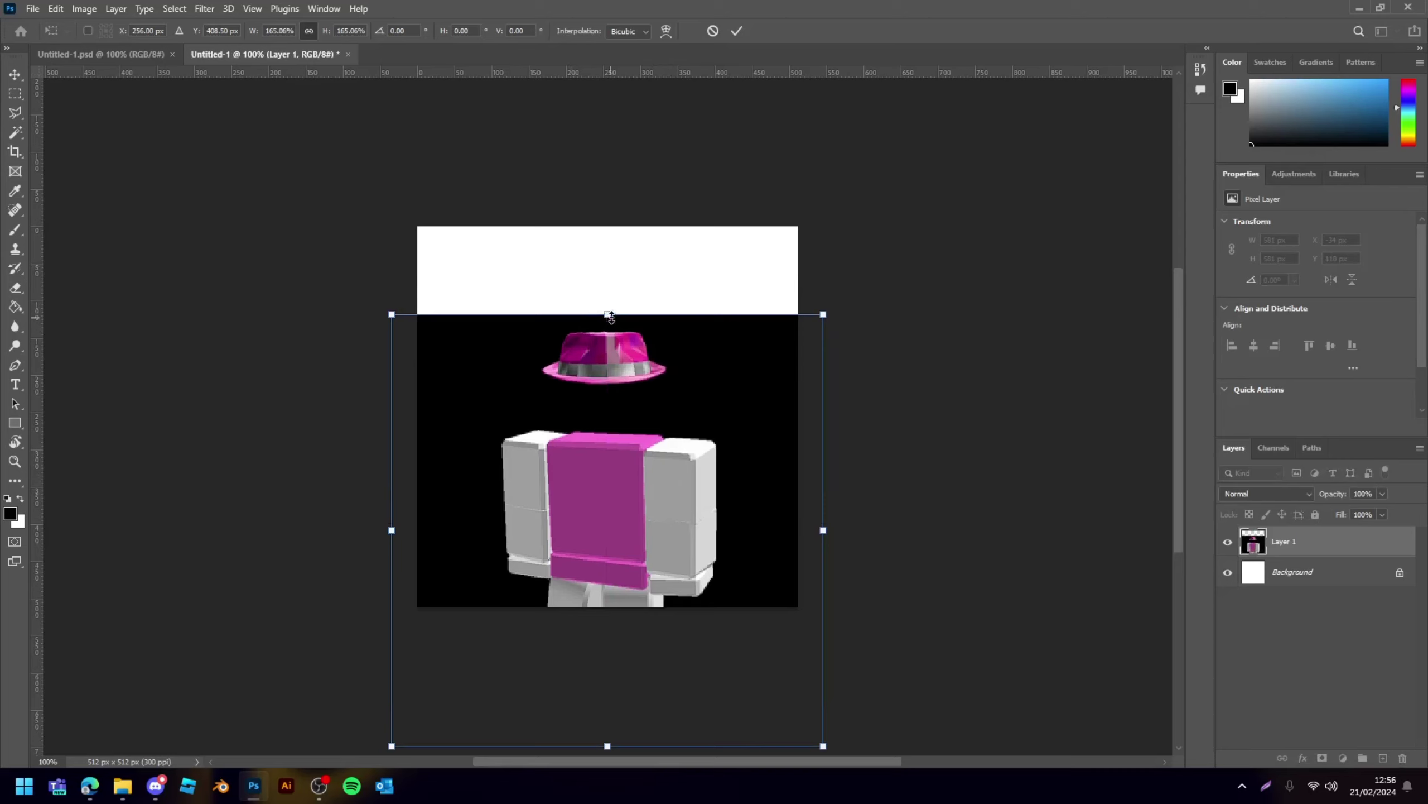
pyautogui.moveTo(610, 315)
pyautogui.mouseDown()
pyautogui.moveTo(596, 100)
pyautogui.moveTo(658, 459)
pyautogui.moveTo(636, 509)
pyautogui.mouseUp()
# - Fine-tune the avatar's scale and position to centre the hat, then commit
pyautogui.hotkey('ctrl', '-')
pyautogui.moveTo(608, 330); pyautogui.dragTo(606, 70)
pyautogui.moveTo(619, 163); pyautogui.dragTo(647, 618)
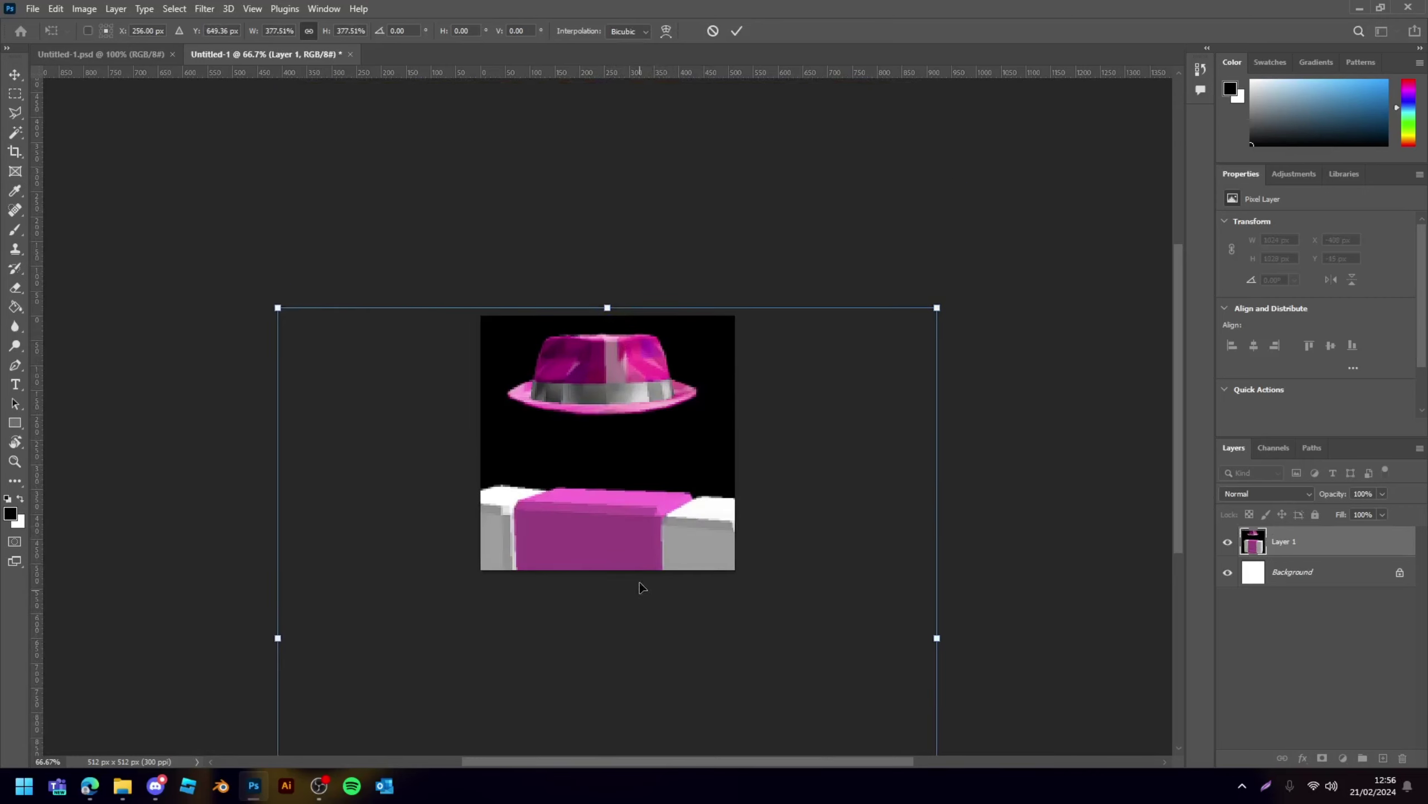
pyautogui.moveTo(610, 306)
pyautogui.mouseDown()
pyautogui.moveTo(608, 399)
pyautogui.moveTo(600, 315)
pyautogui.moveTo(607, 344)
pyautogui.mouseUp()
pyautogui.moveTo(619, 418); pyautogui.dragTo(614, 377)
pyautogui.moveTo(608, 302)
pyautogui.mouseDown()
pyautogui.moveTo(612, 323)
pyautogui.moveTo(608, 299)
pyautogui.mouseUp()
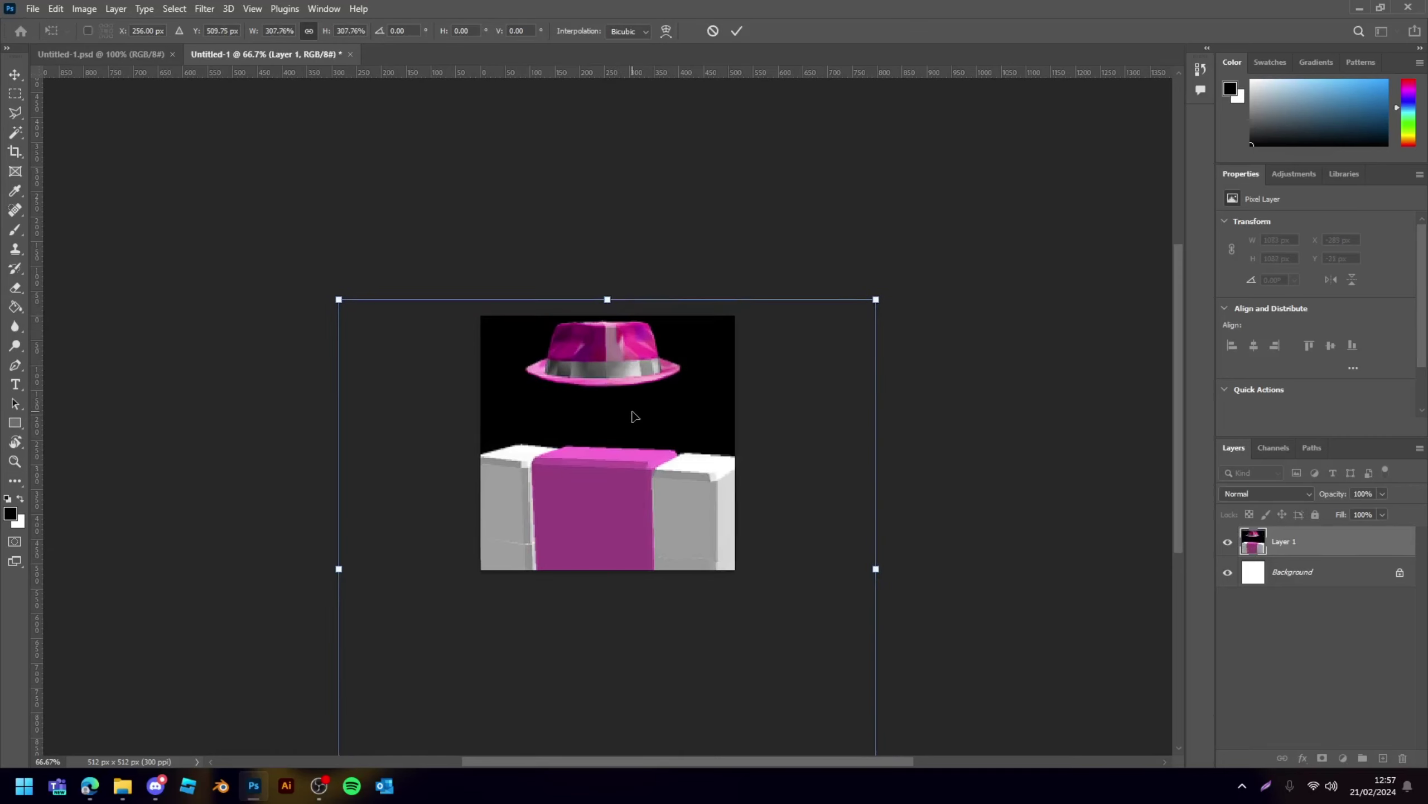
pyautogui.moveTo(635, 418); pyautogui.dragTo(639, 456)
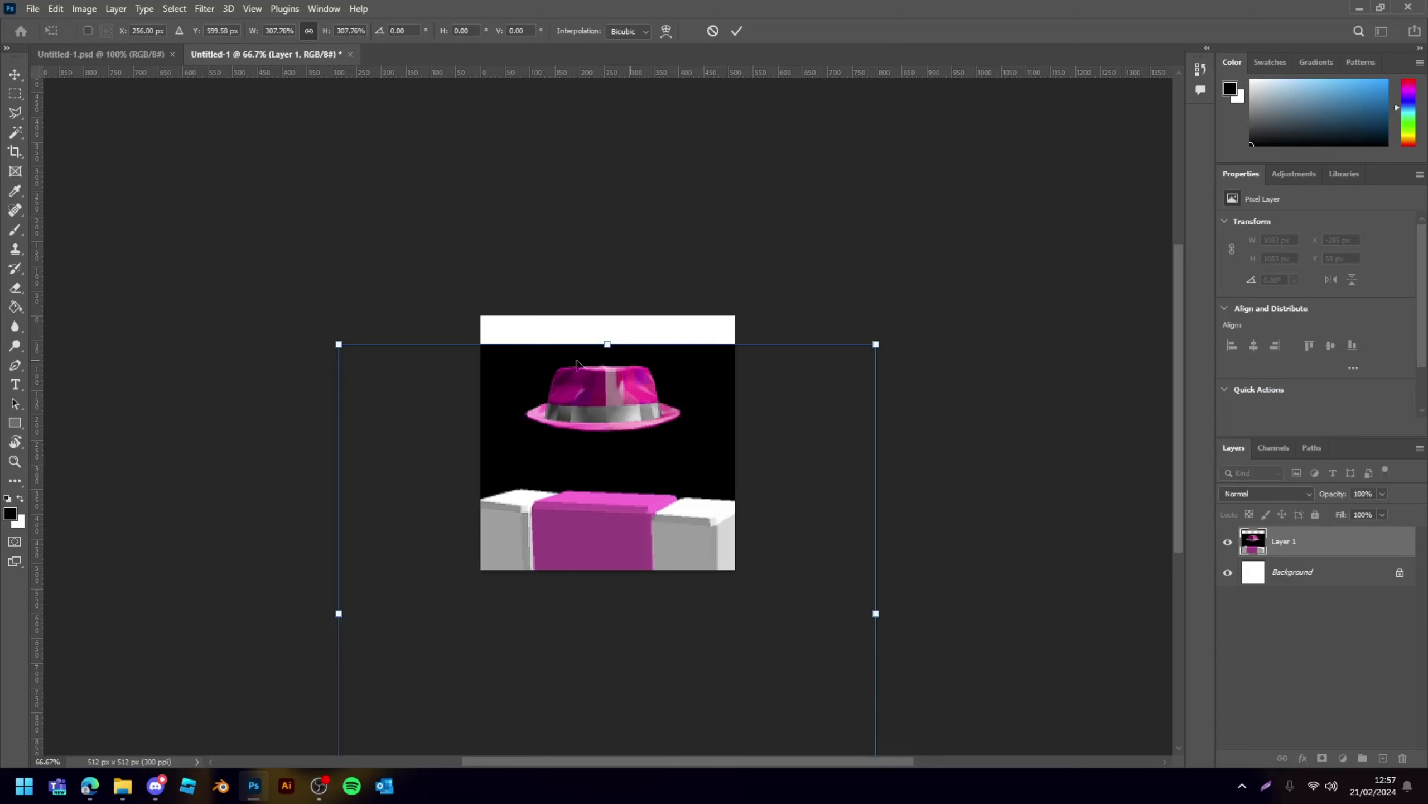
pyautogui.moveTo(642, 517); pyautogui.dragTo(642, 512)
pyautogui.press('Return')
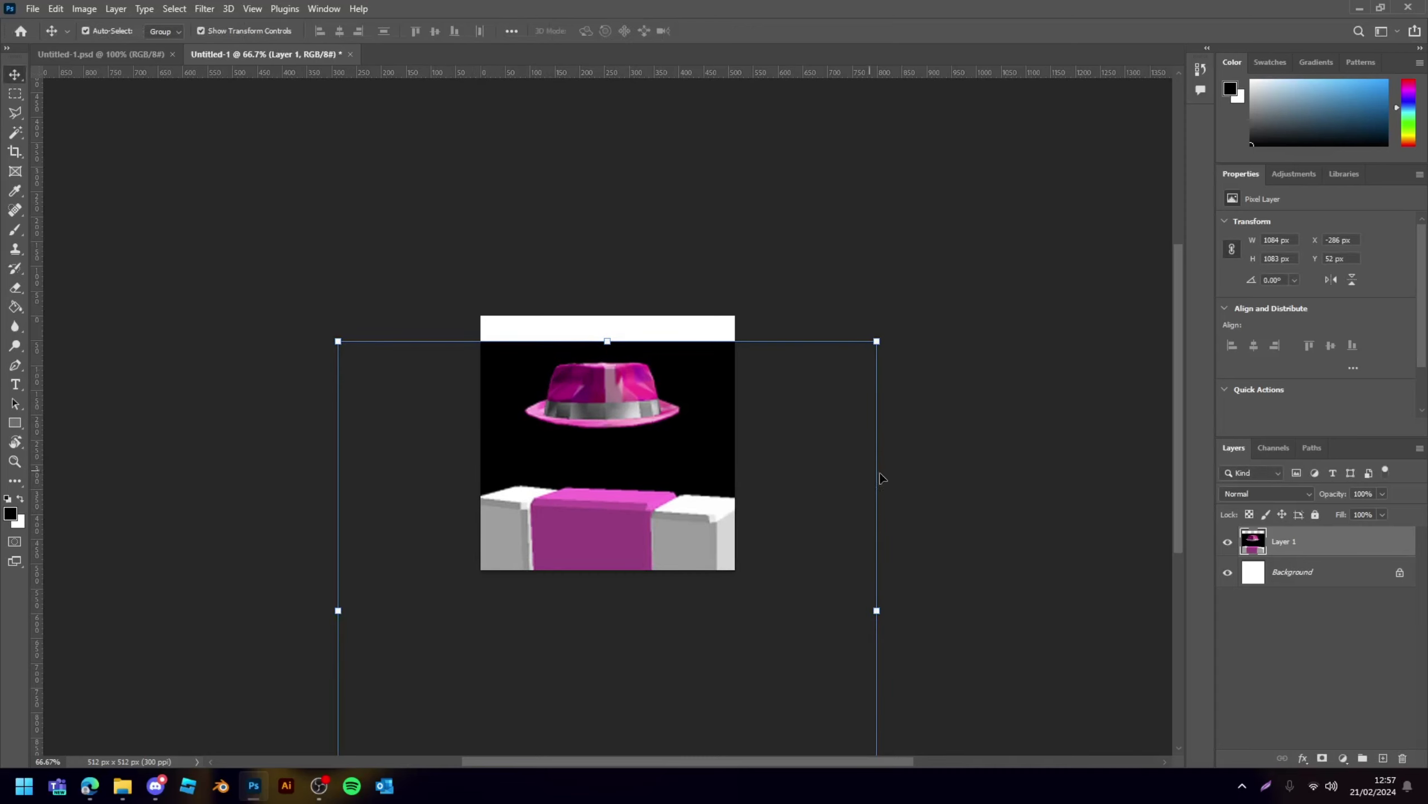
pyautogui.scroll(-2, 927, 496)
# - Unlock the background layer and lower the avatar layer's opacity to a pale reference
pyautogui.hotkey('ctrl', '1')
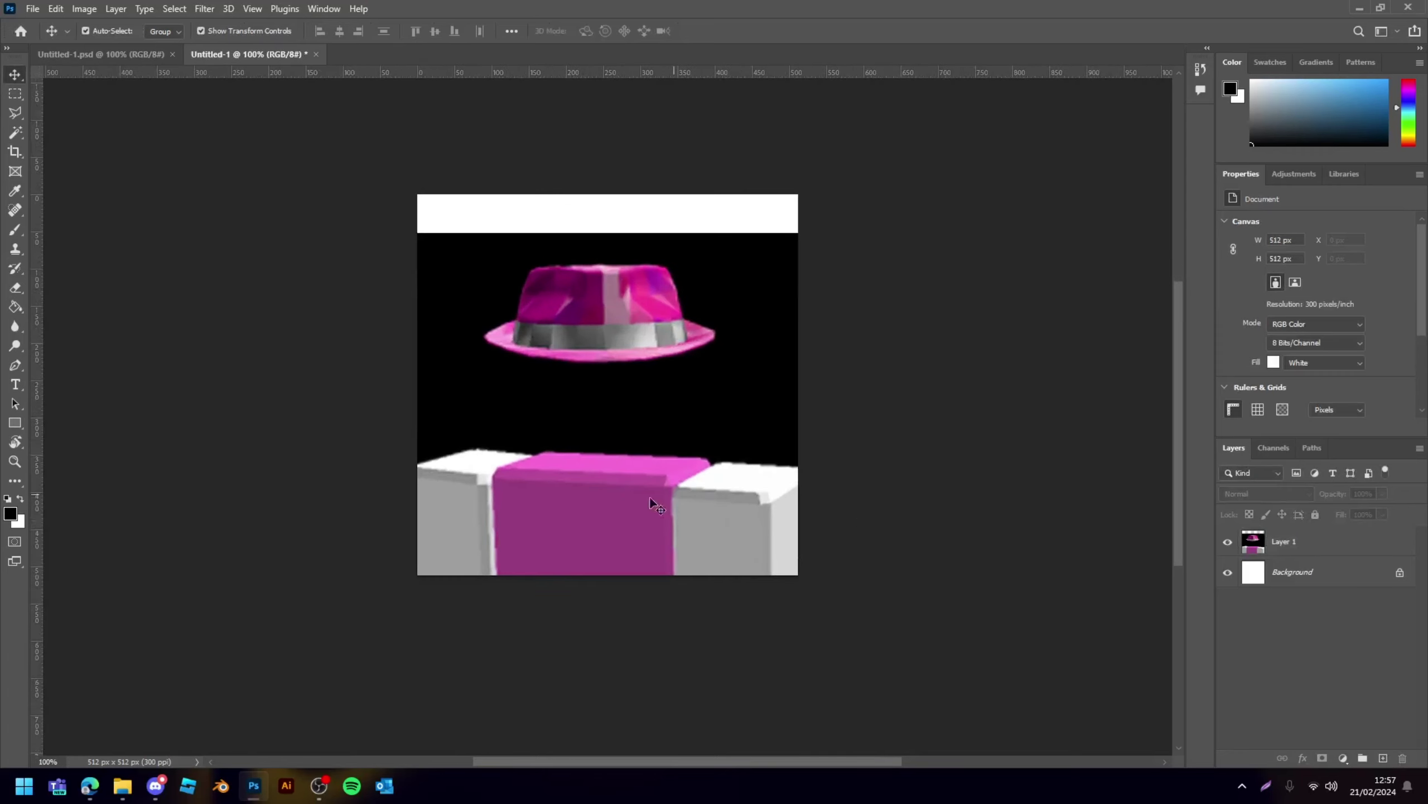
pyautogui.click(1284, 549)
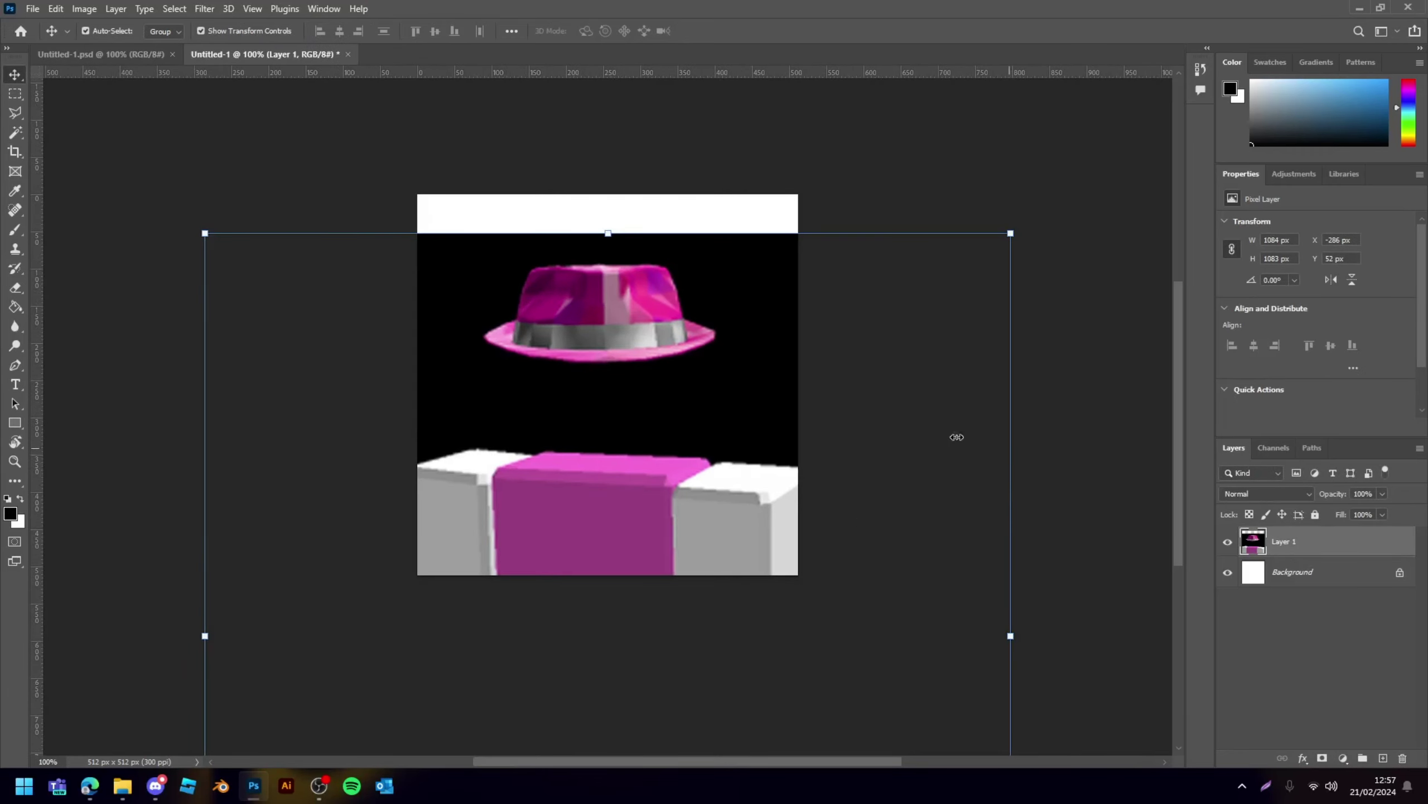
pyautogui.click(1401, 575)
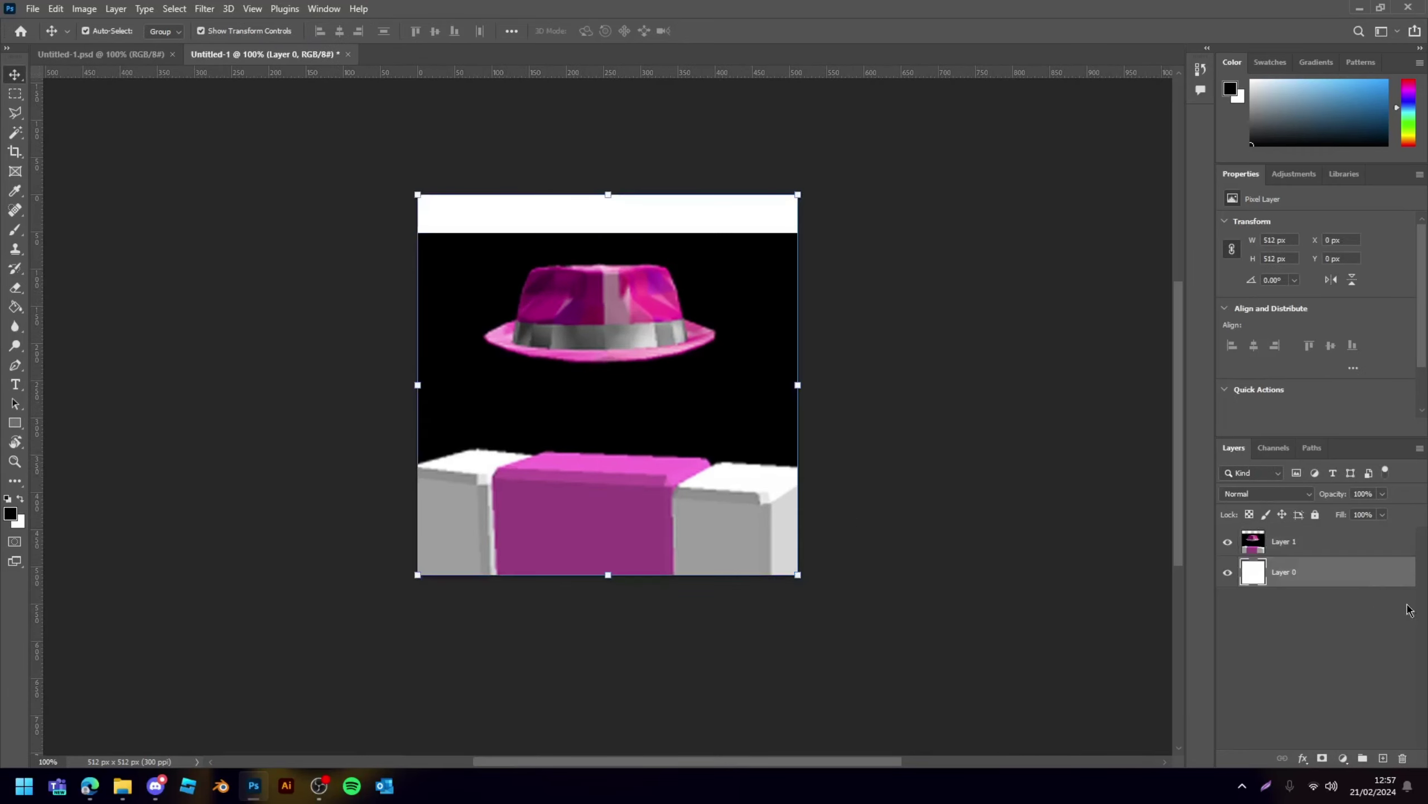
pyautogui.click(1333, 550)
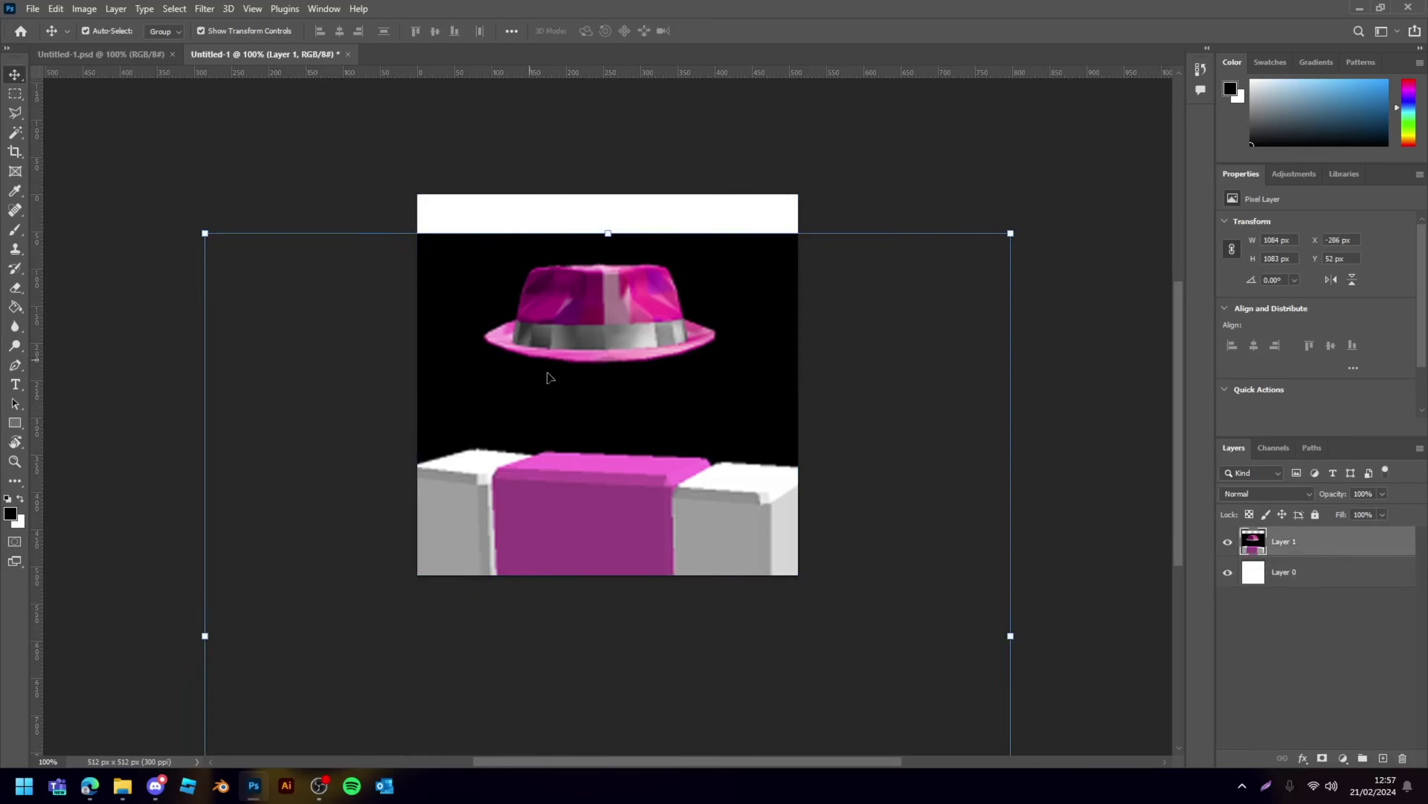
pyautogui.click(1383, 494)
pyautogui.moveTo(1357, 515)
pyautogui.mouseDown()
pyautogui.moveTo(1338, 519)
pyautogui.moveTo(1356, 536)
pyautogui.mouseUp()
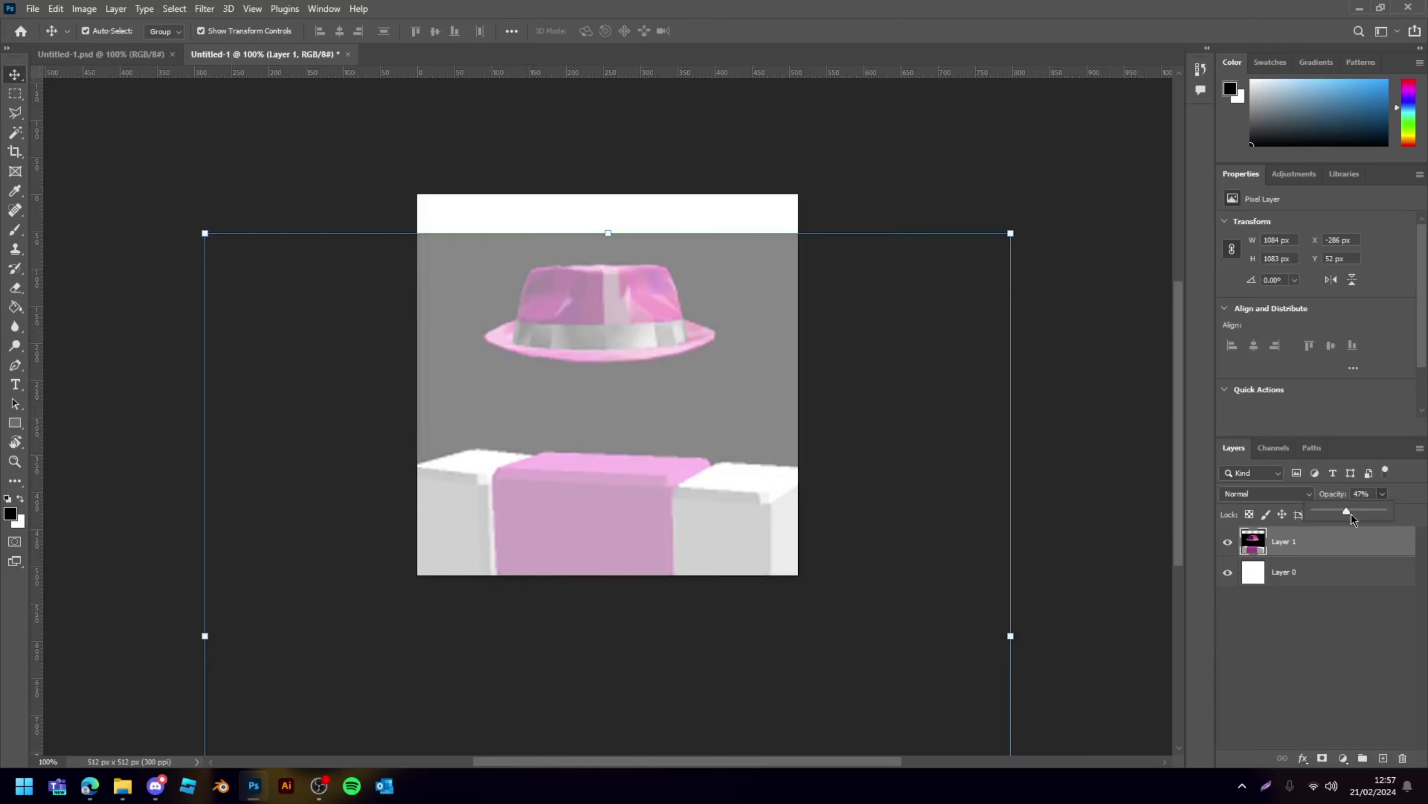
pyautogui.click(1286, 669)
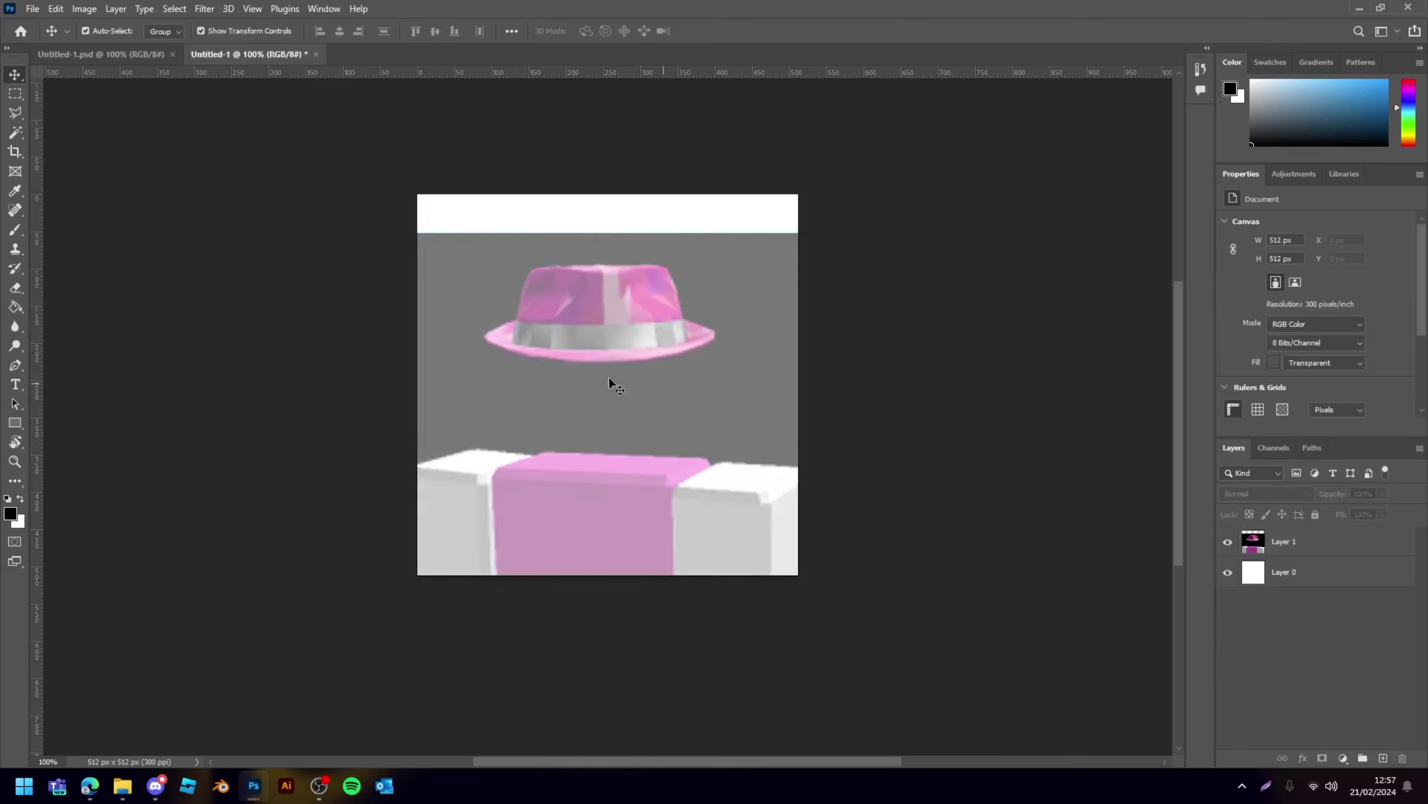
# - Add an empty layer on top and choose the Hard Round brush preset
pyautogui.click(1383, 758)
pyautogui.click(15, 230)
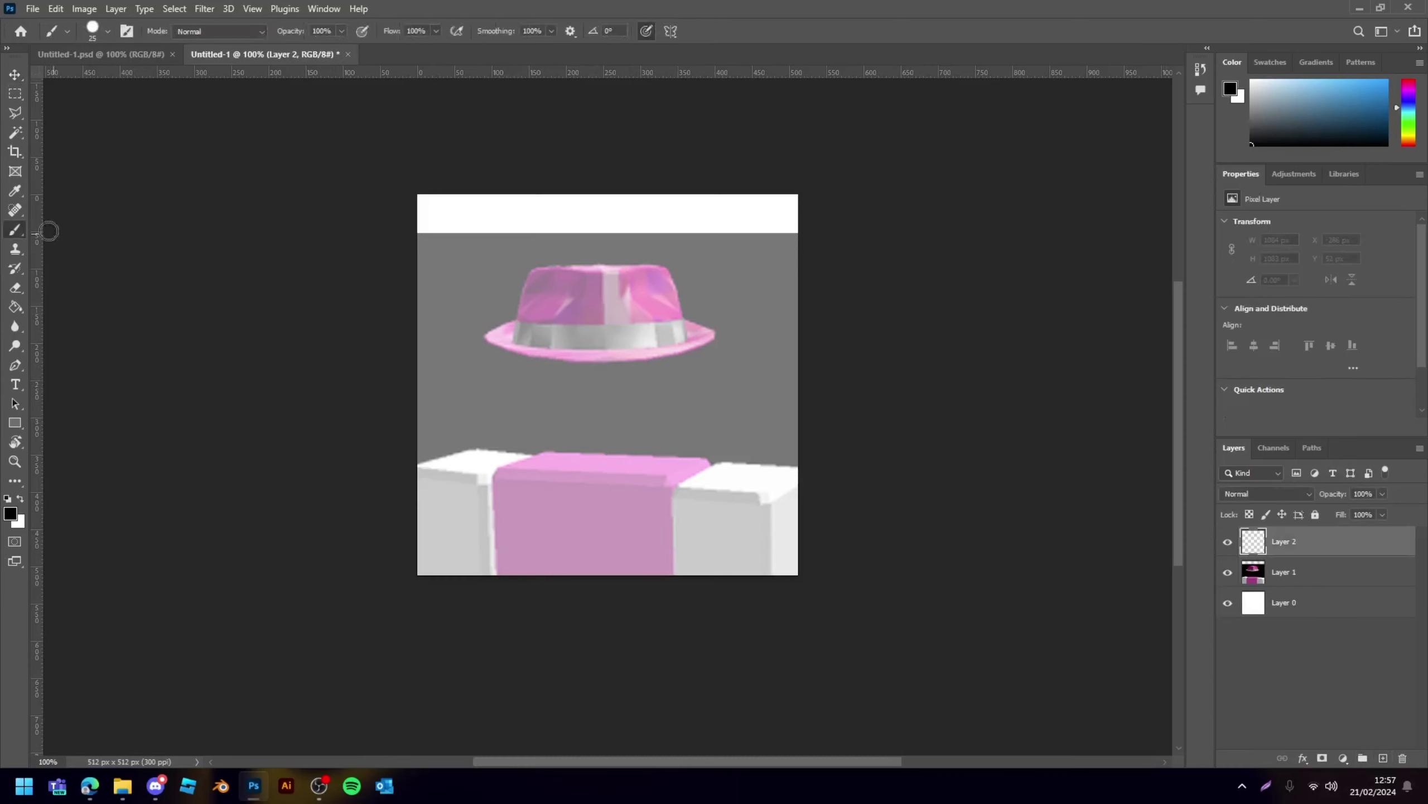
pyautogui.rightClick(23, 233)
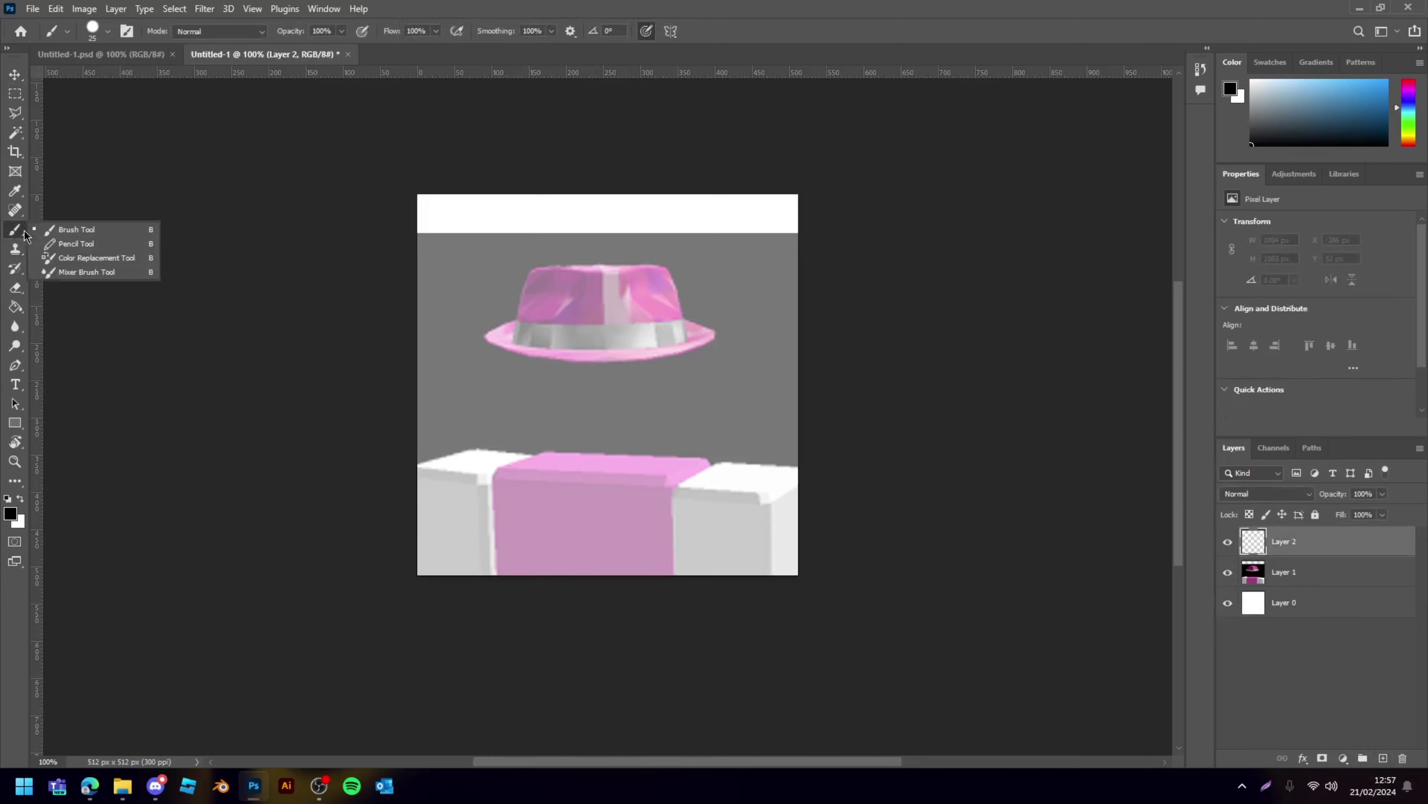
pyautogui.click(62, 234)
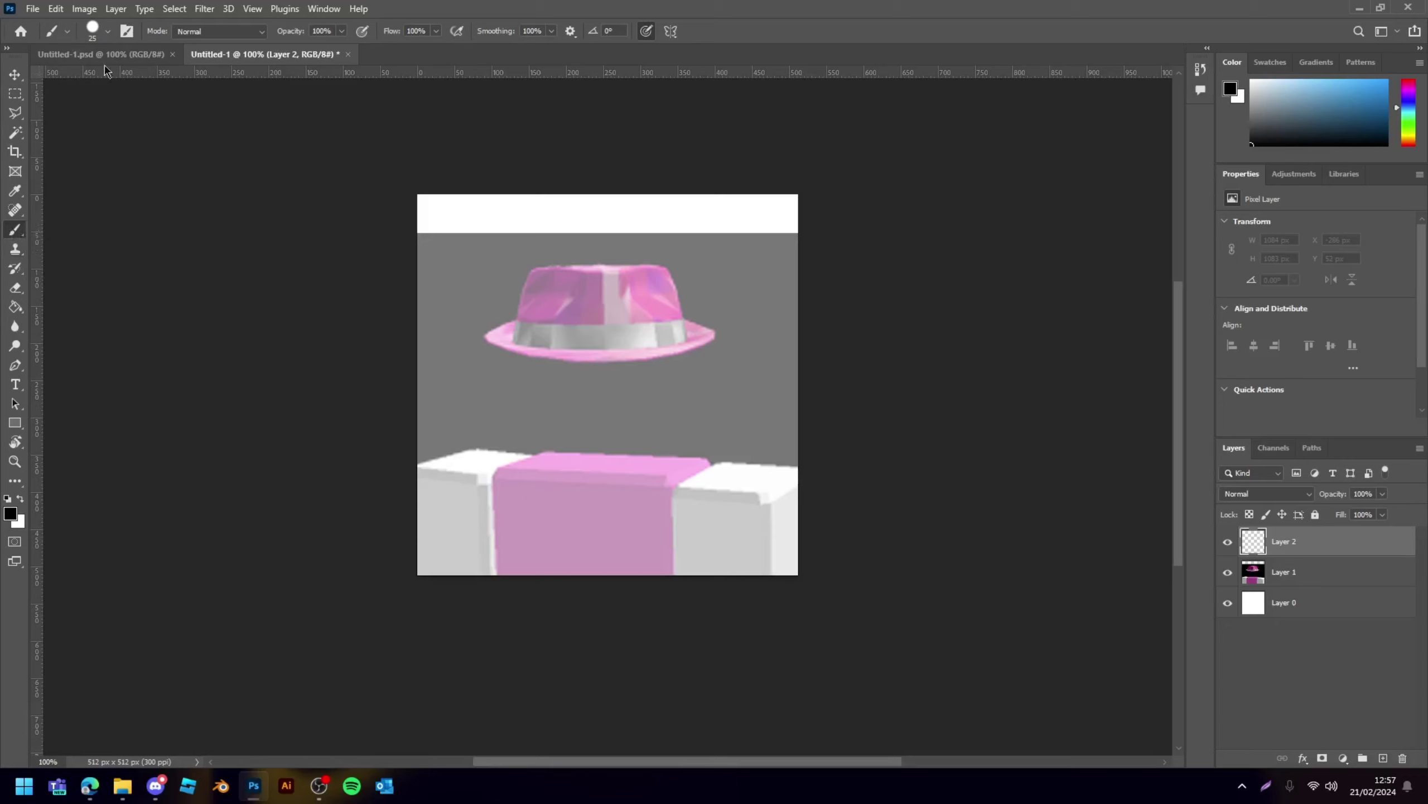
pyautogui.click(109, 33)
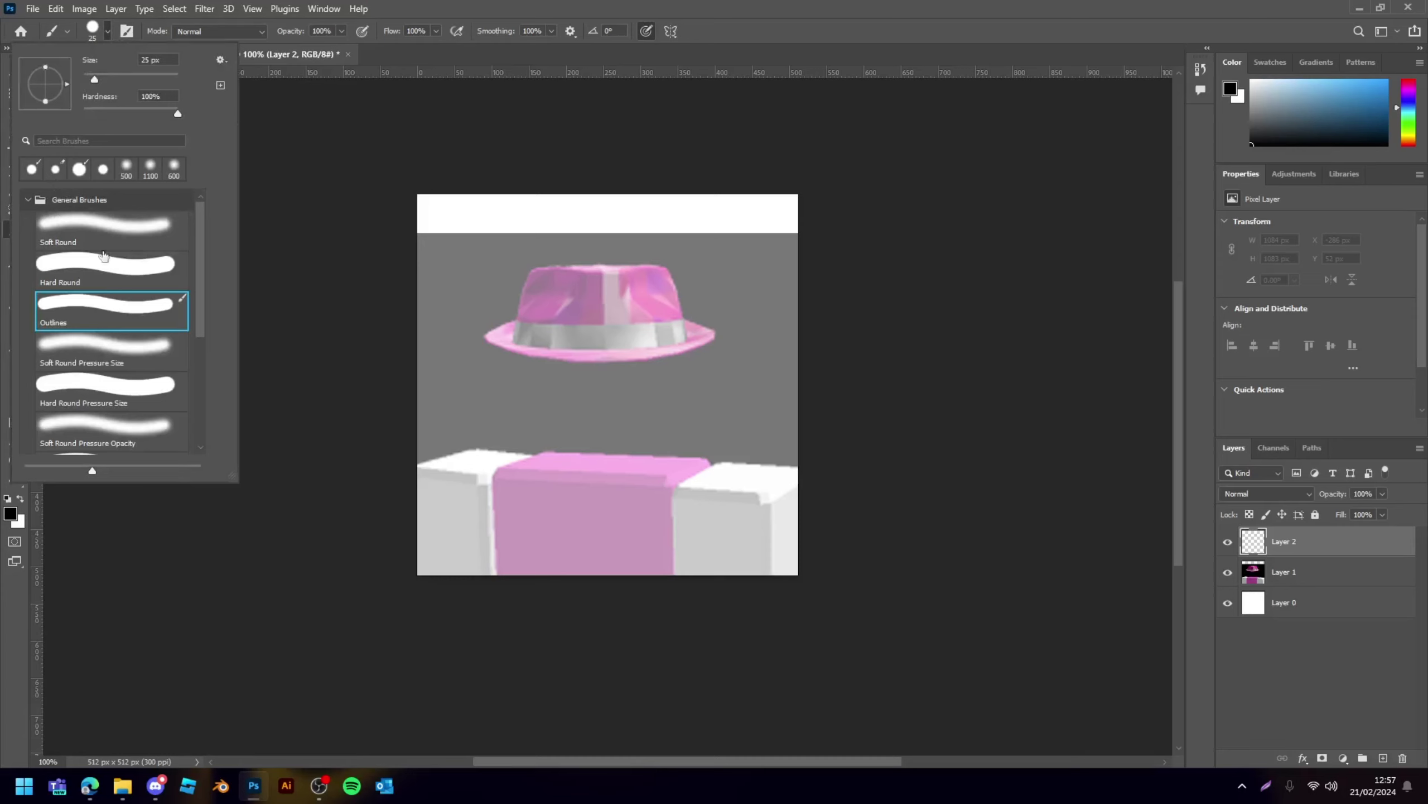
pyautogui.click(99, 264)
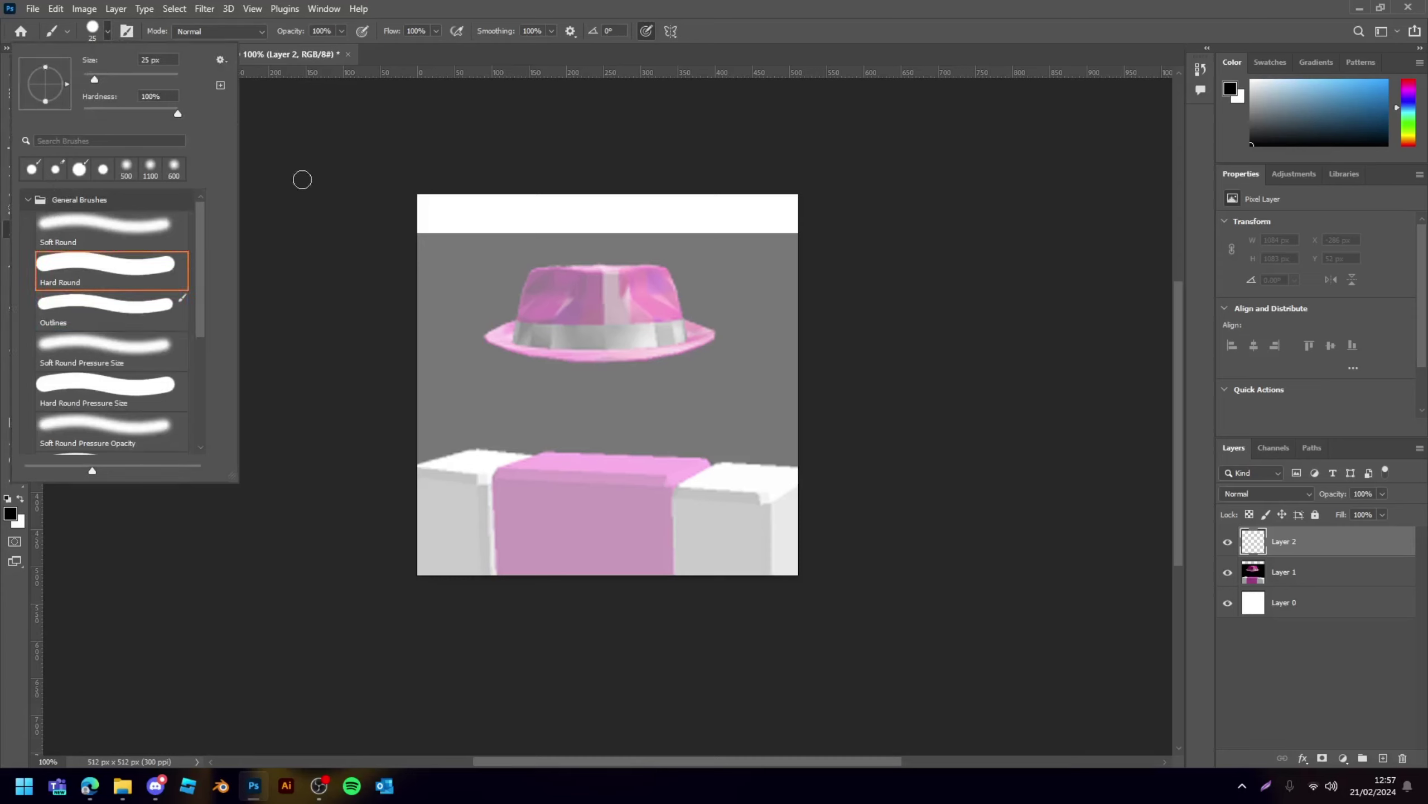
pyautogui.click(346, 47)
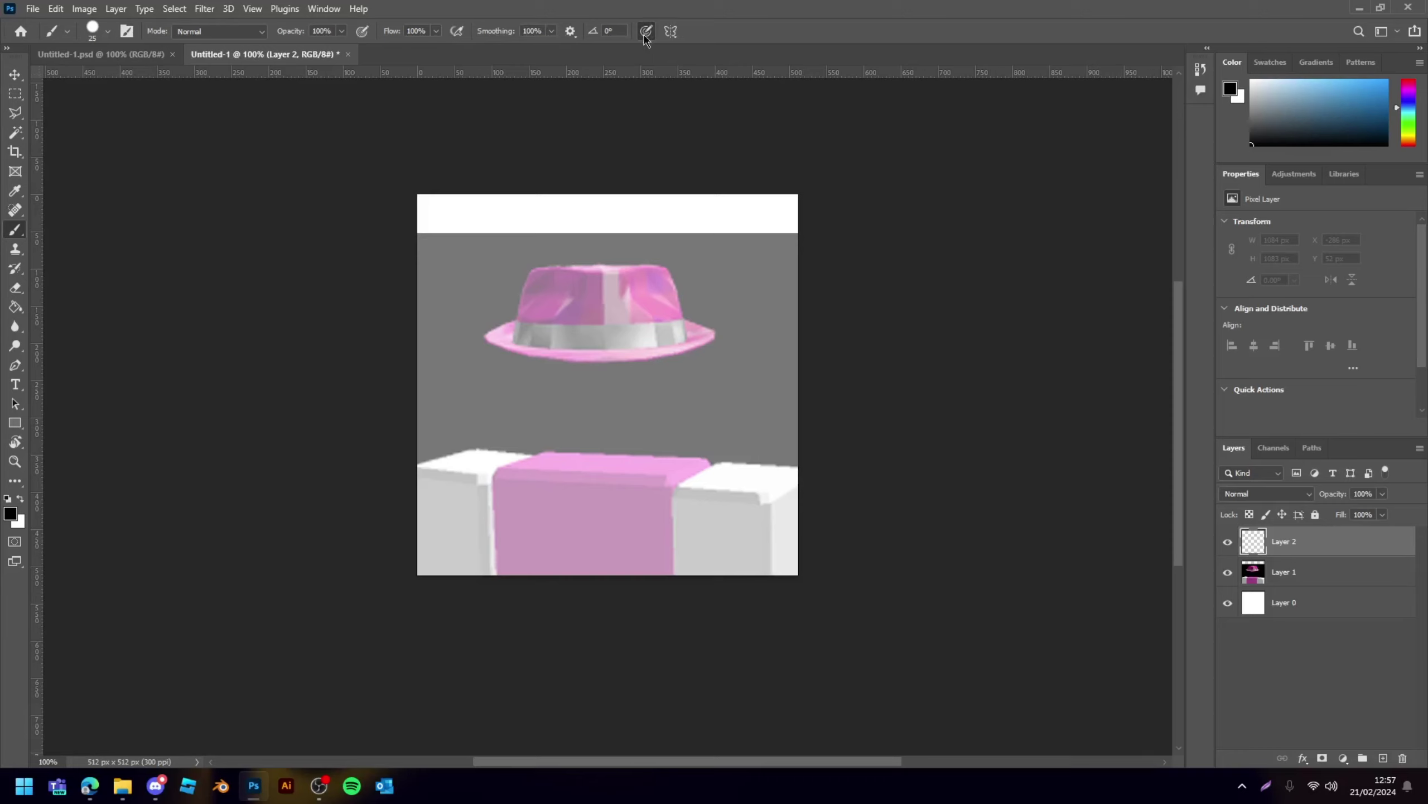
# - Restore the avatar layer to full opacity and return to the empty drawing layer
pyautogui.hotkey('ctrl', '+')
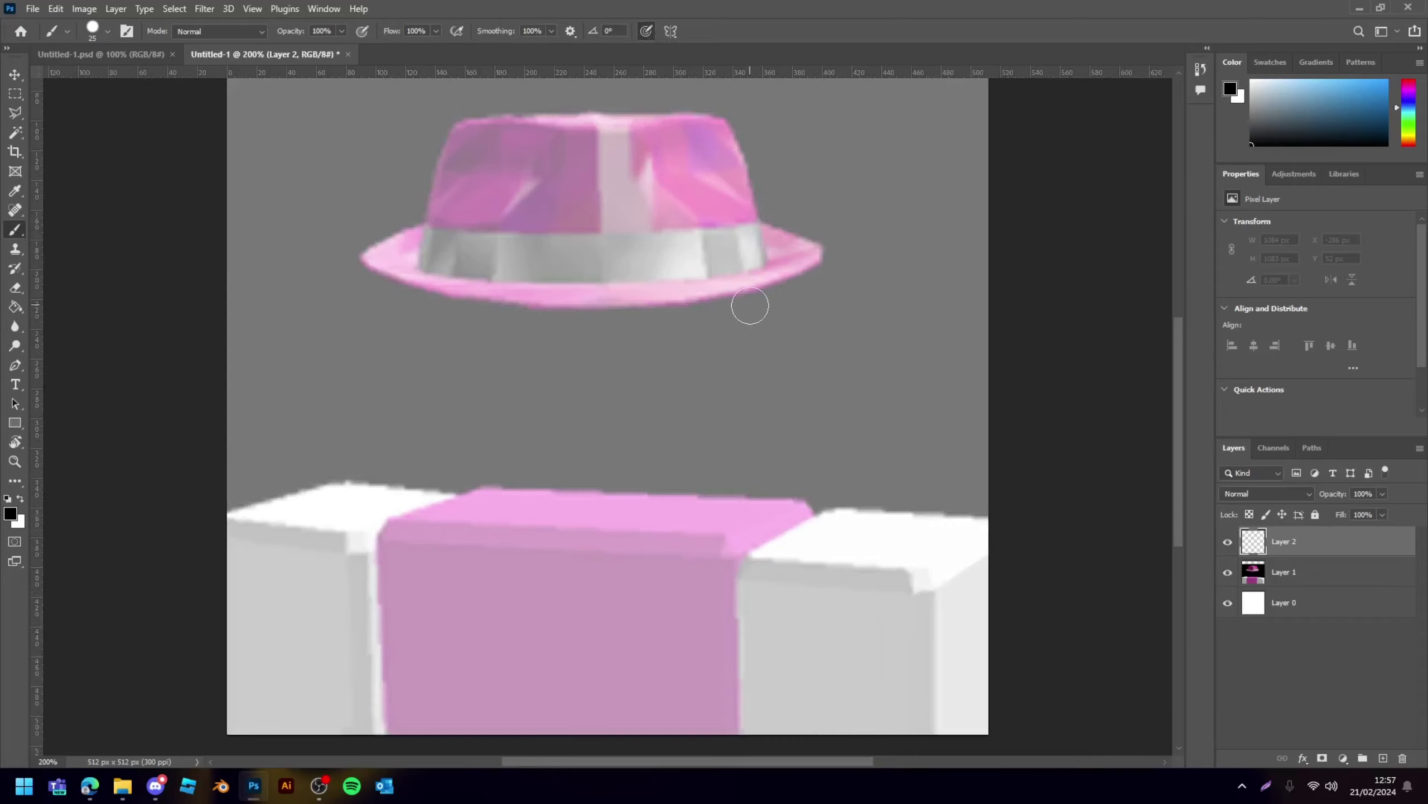
pyautogui.scroll(-2, 657, 420)
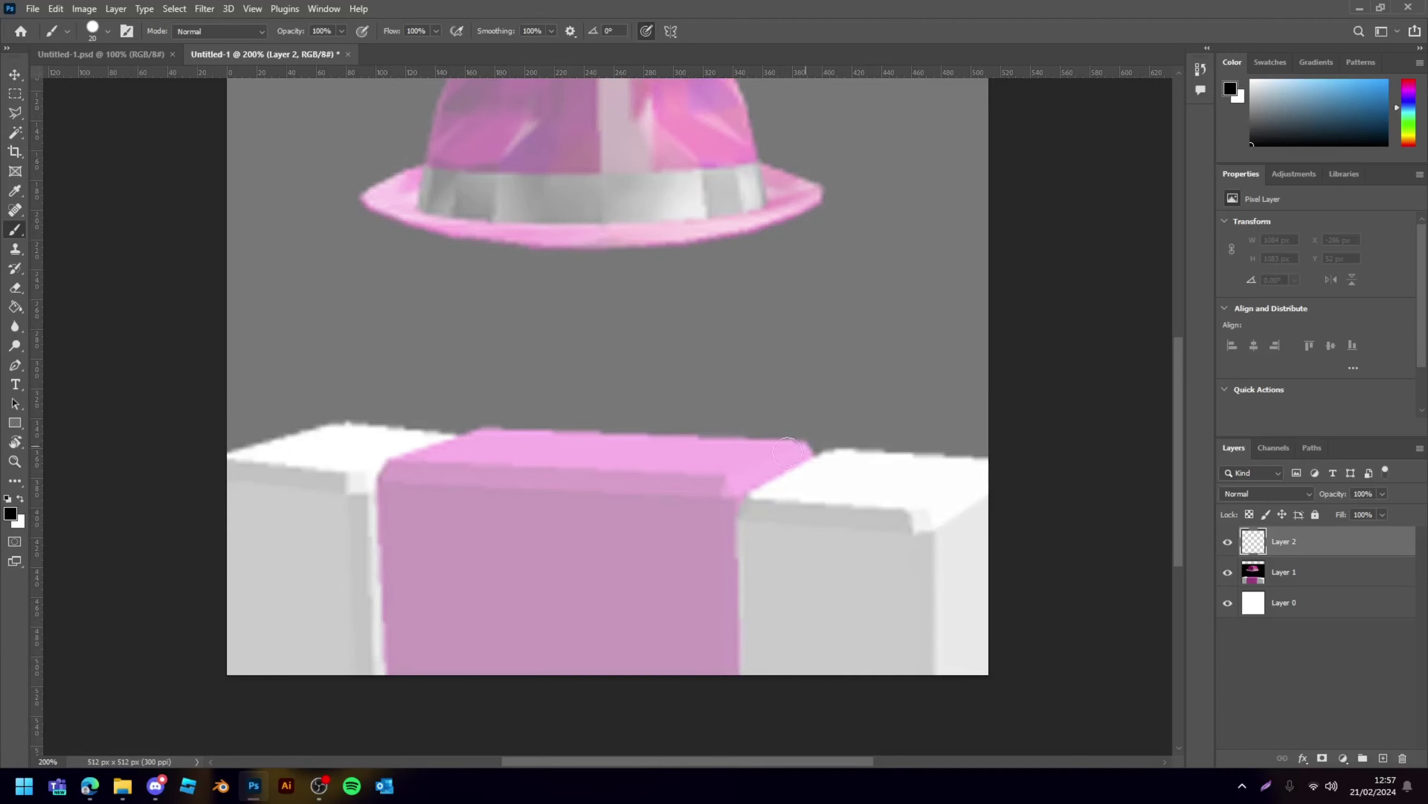
pyautogui.click(1337, 565)
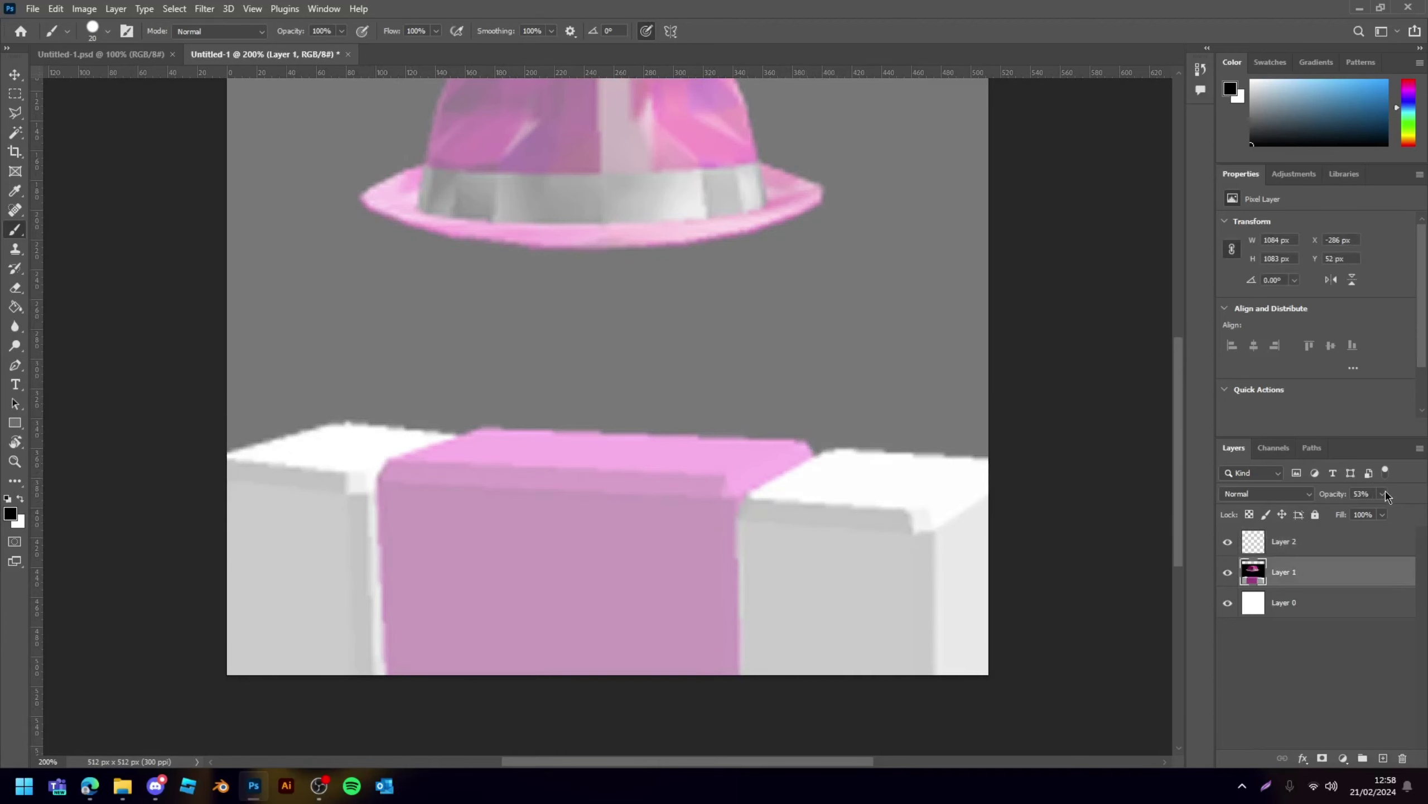
pyautogui.moveTo(1387, 496); pyautogui.dragTo(1409, 516)
pyautogui.click(1302, 544)
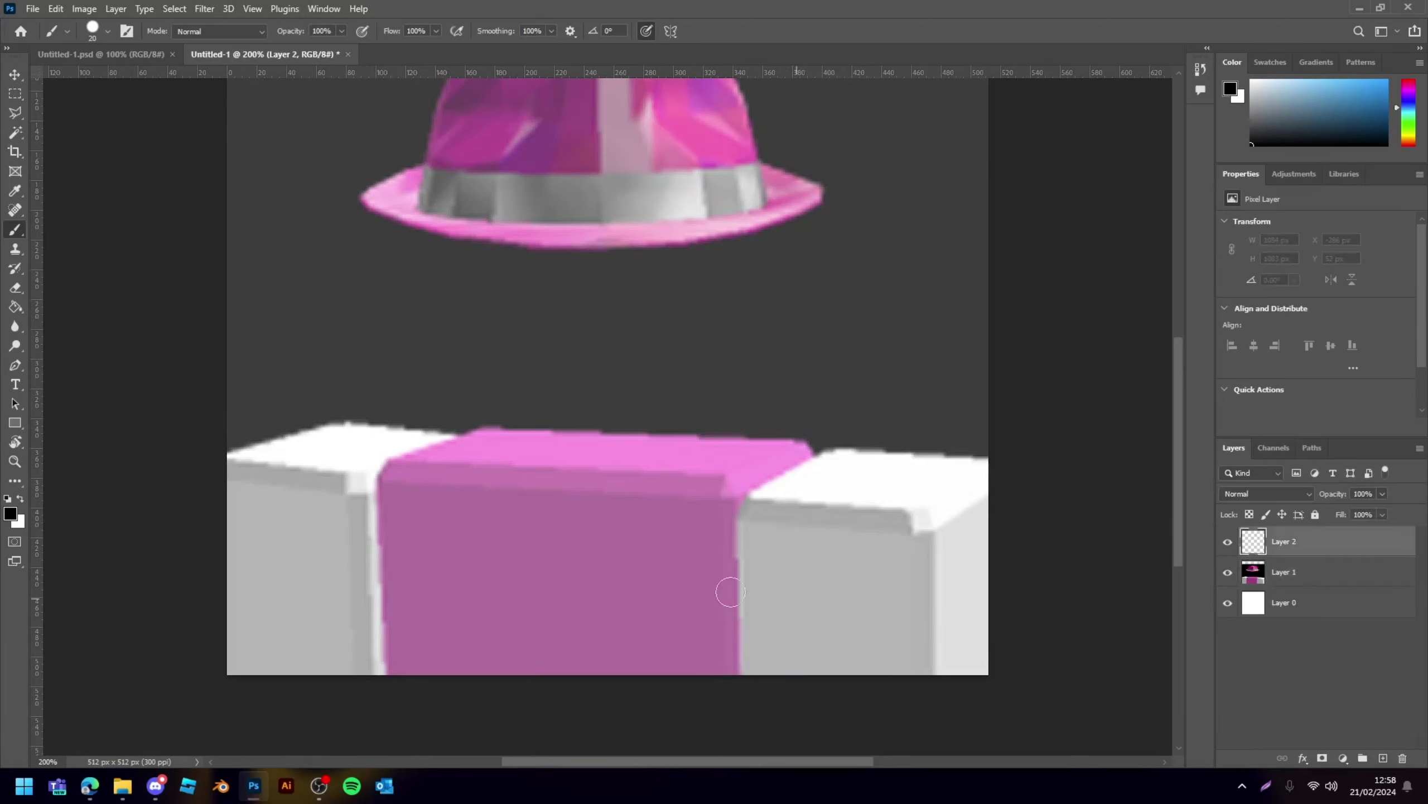
# - Outline the torso's top-left corner and left edge in black, undoing a stray tail
pyautogui.click(239, 464)
pyautogui.moveTo(301, 470); pyautogui.dragTo(372, 477)
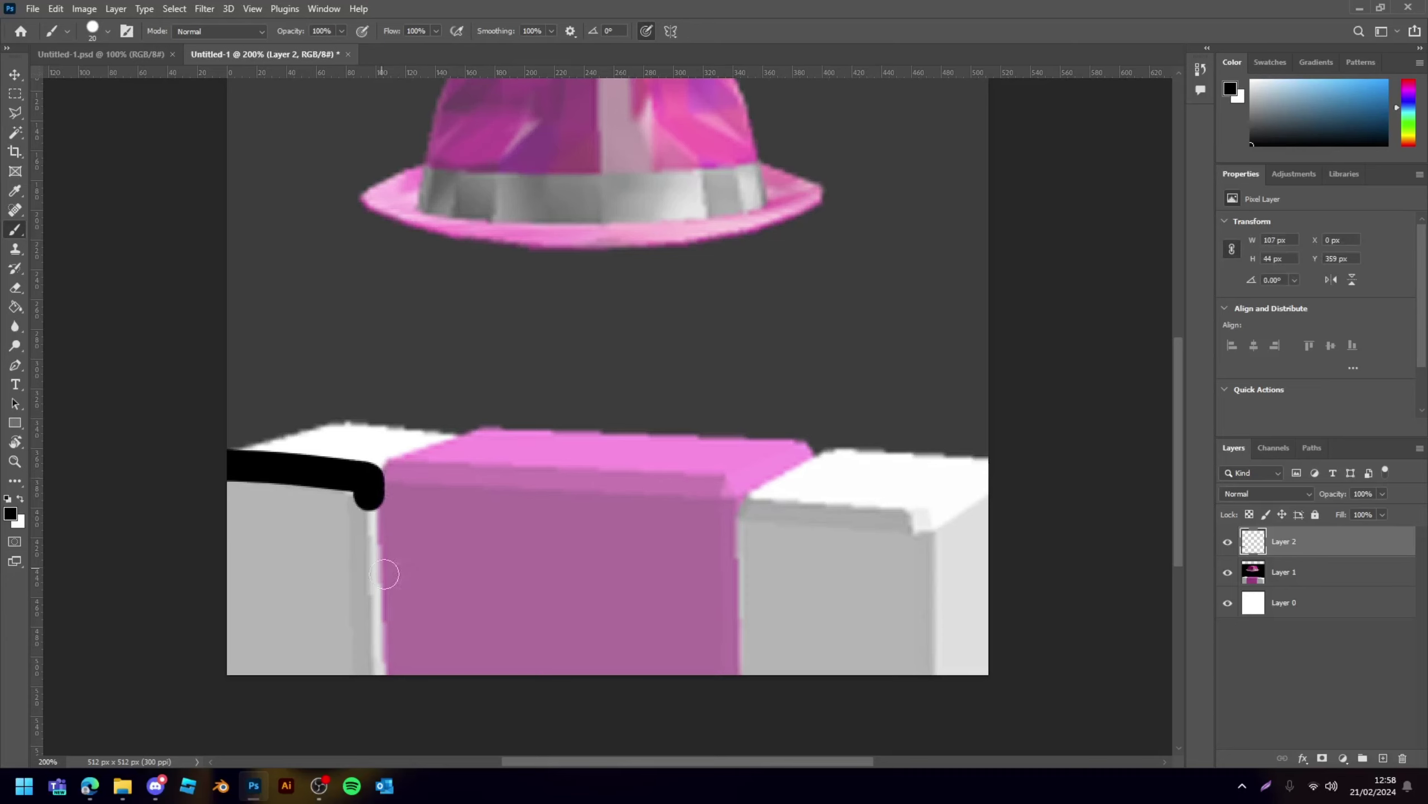
pyautogui.moveTo(373, 477); pyautogui.dragTo(370, 500)
pyautogui.click(342, 562)
pyautogui.hotkey('ctrl', 'z')
pyautogui.hotkey('ctrl', 'z')
pyautogui.moveTo(370, 480); pyautogui.dragTo(374, 648)
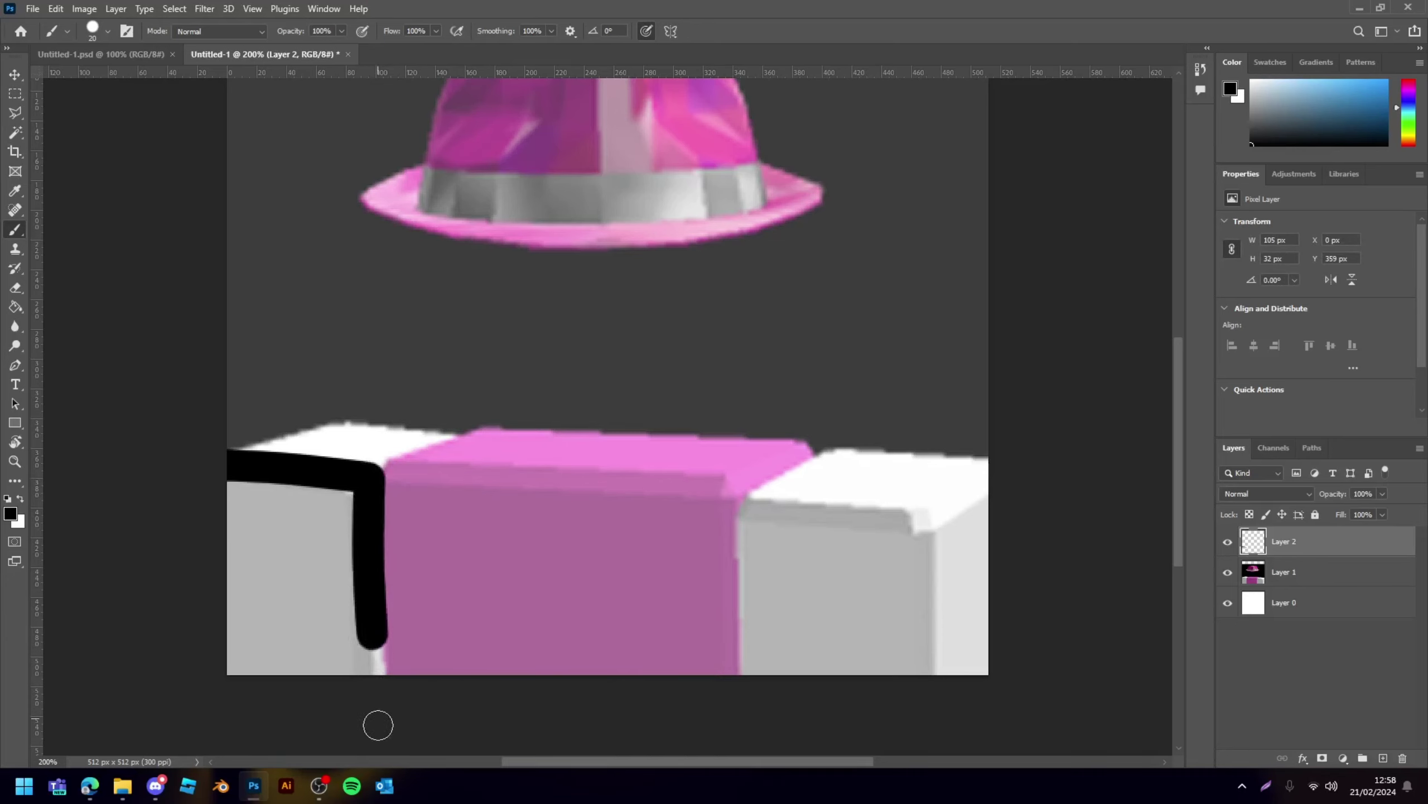
pyautogui.hotkey('ctrl', '-')
pyautogui.hotkey('ctrl', '+')
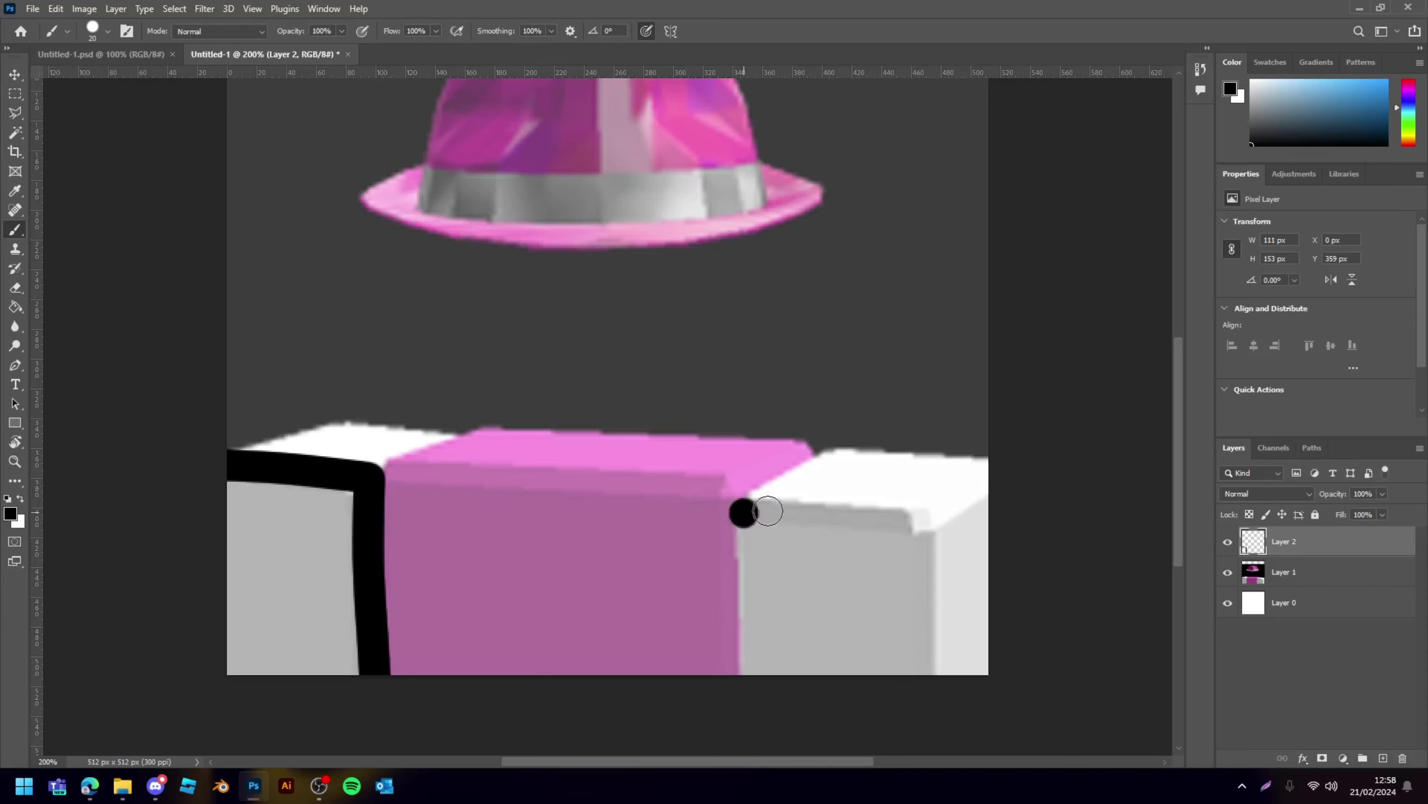
# - Outline the right arm block's front top, corner, left edge and top back edge
pyautogui.moveTo(776, 510); pyautogui.dragTo(941, 512)
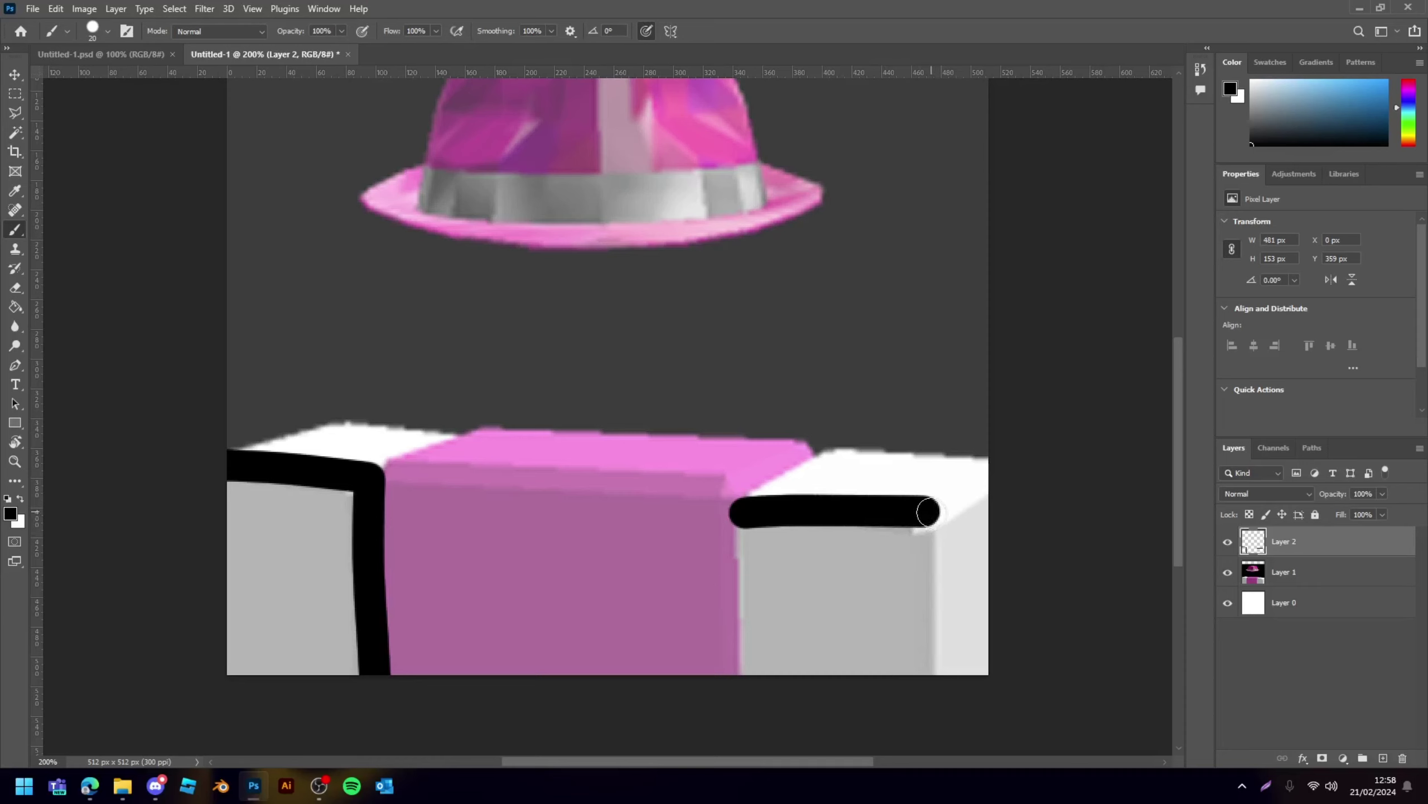
pyautogui.moveTo(961, 491); pyautogui.dragTo(1030, 455)
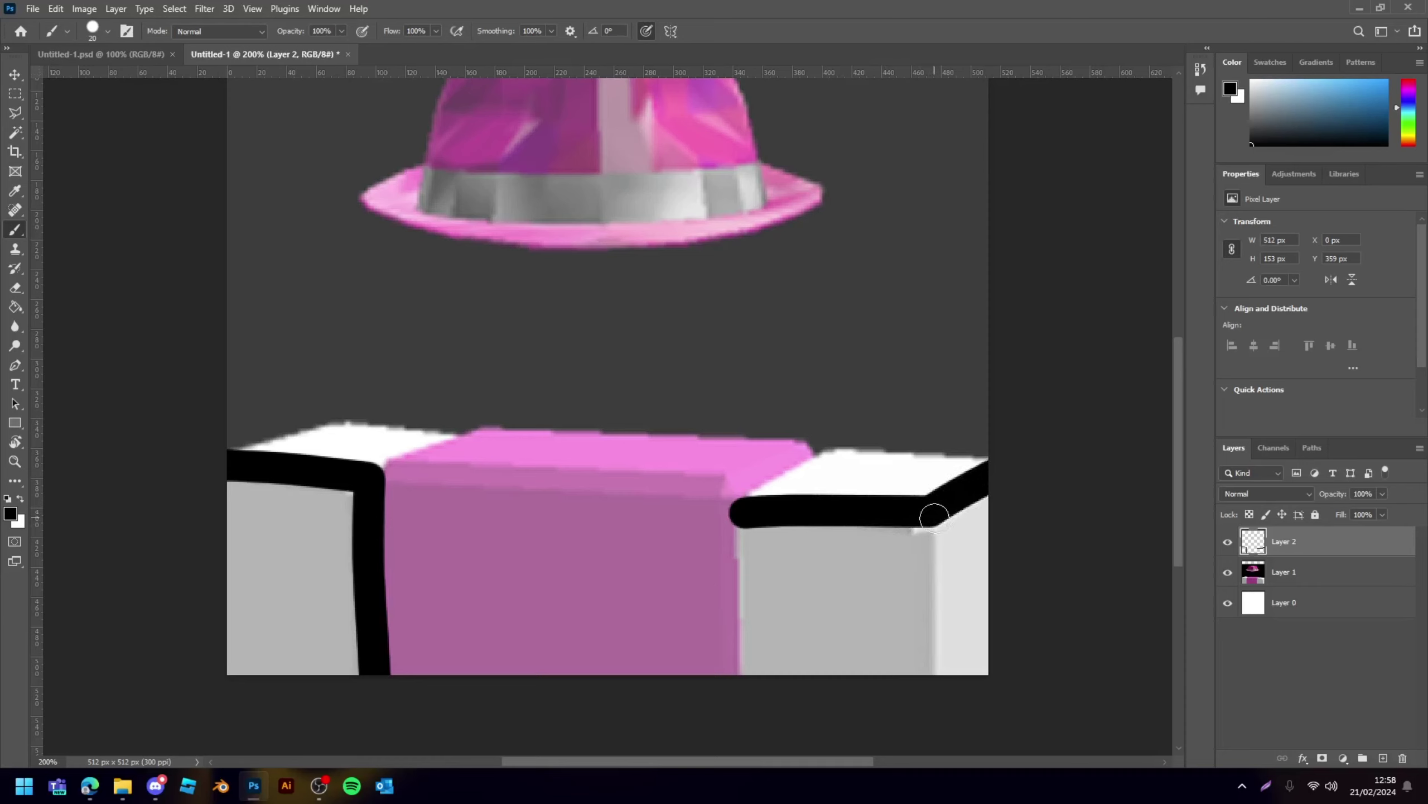
pyautogui.moveTo(934, 539); pyautogui.dragTo(937, 713)
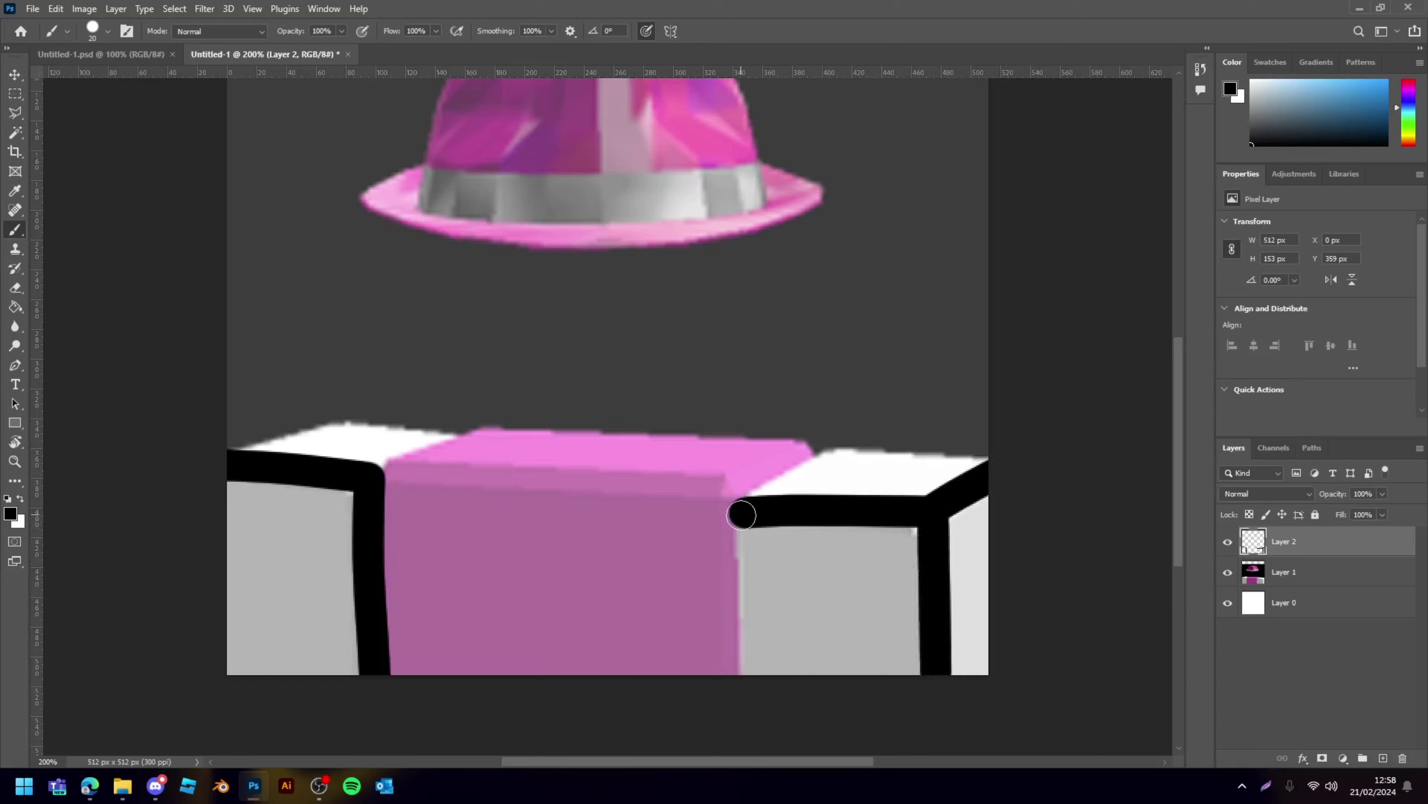
pyautogui.moveTo(743, 514); pyautogui.dragTo(751, 710)
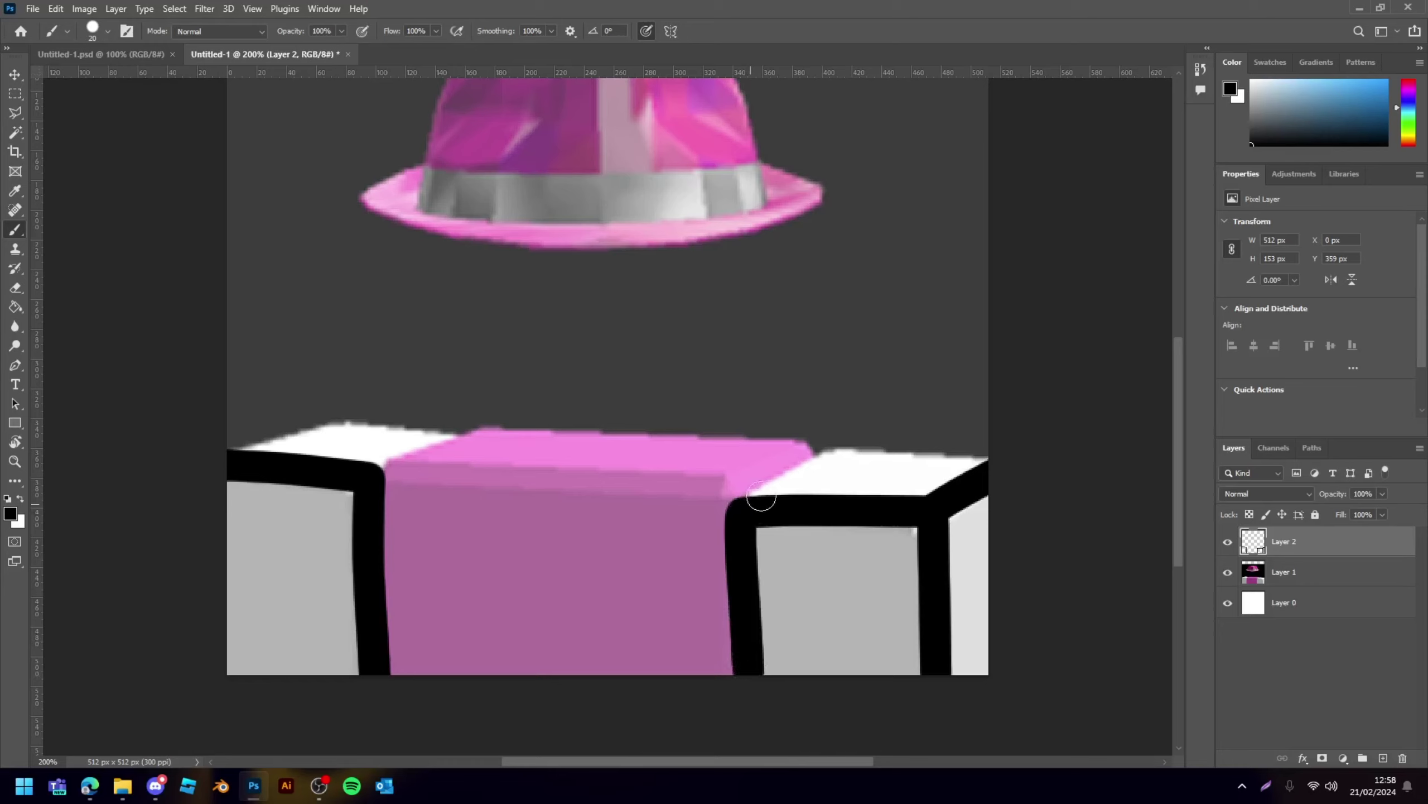
pyautogui.moveTo(812, 463); pyautogui.dragTo(837, 449)
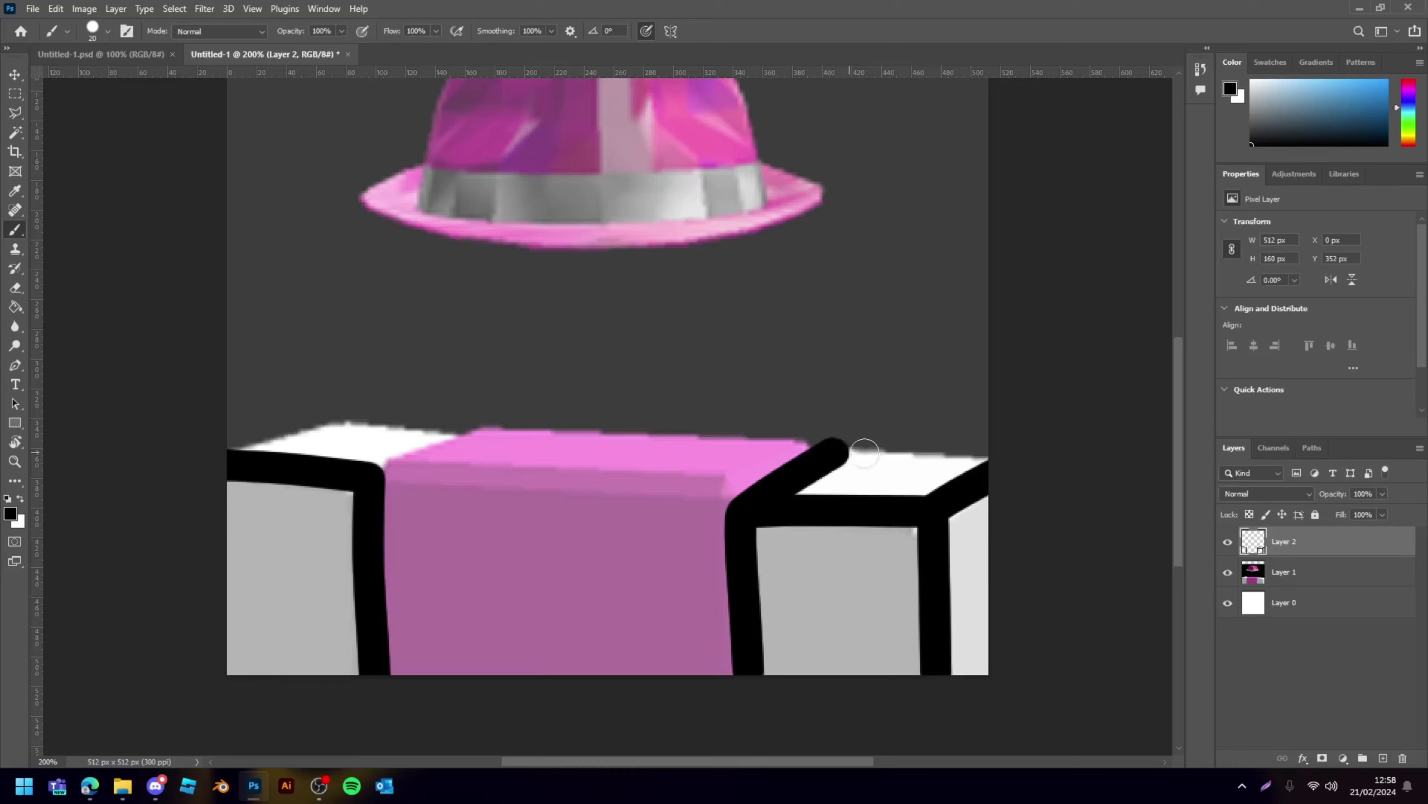
pyautogui.moveTo(868, 453); pyautogui.dragTo(1038, 452)
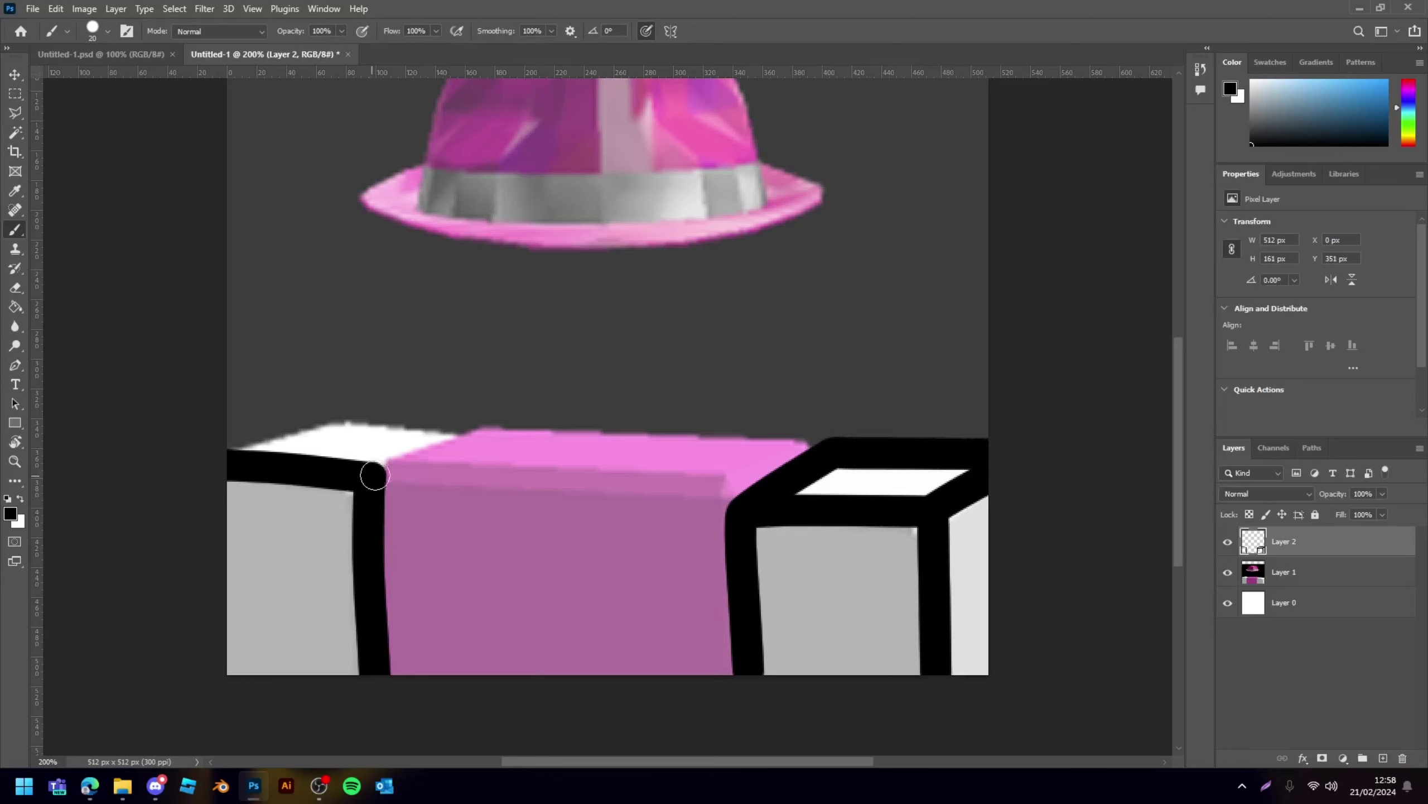
# - Outline the left arm block's top edges, redrawing two slipped strokes
pyautogui.moveTo(377, 475); pyautogui.dragTo(460, 438)
pyautogui.hotkey('ctrl', 'z')
pyautogui.moveTo(389, 465)
pyautogui.mouseDown()
pyautogui.moveTo(455, 432)
pyautogui.moveTo(341, 415)
pyautogui.mouseUp()
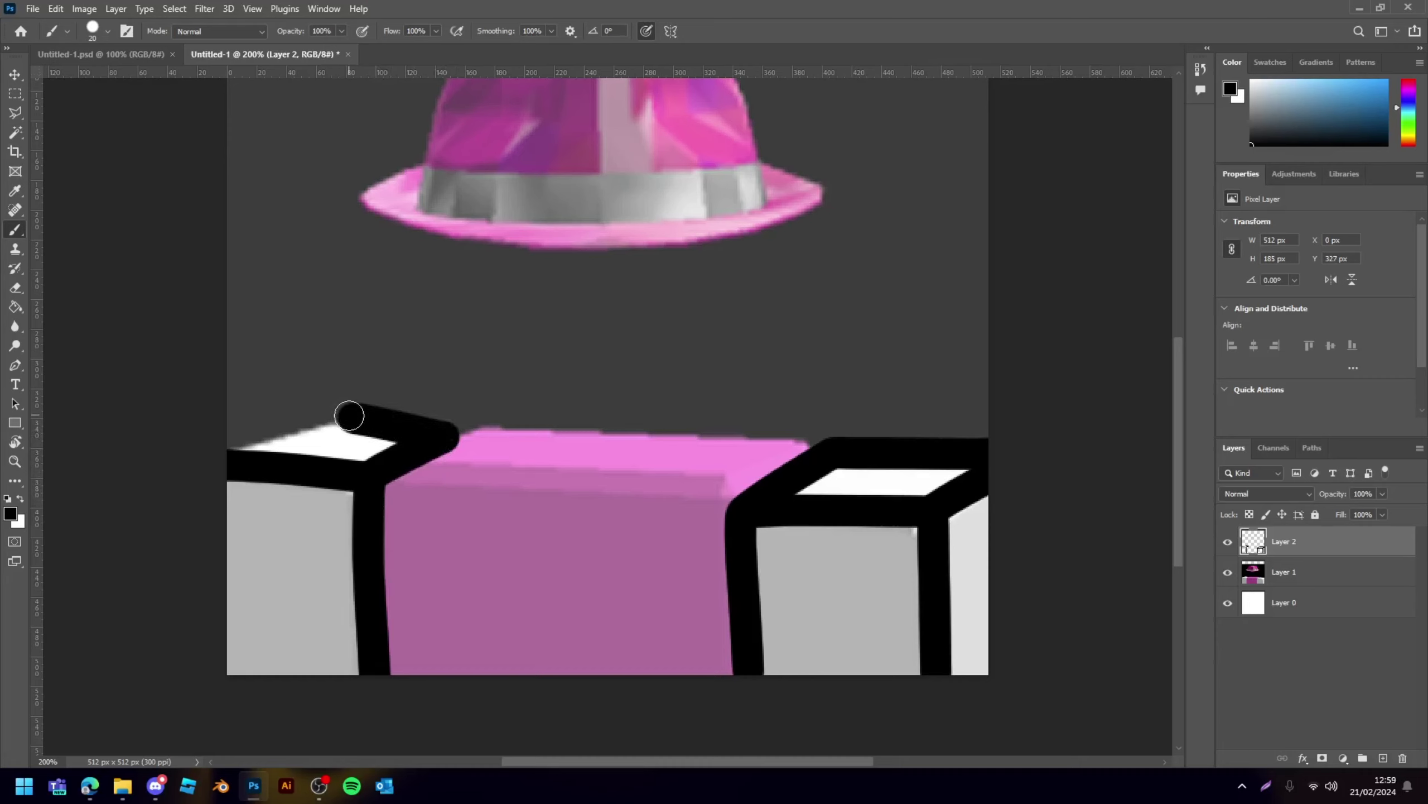
pyautogui.moveTo(321, 420)
pyautogui.mouseDown()
pyautogui.moveTo(272, 421)
pyautogui.moveTo(246, 444)
pyautogui.mouseUp()
pyautogui.hotkey('ctrl', 'z')
pyautogui.moveTo(350, 417); pyautogui.dragTo(188, 459)
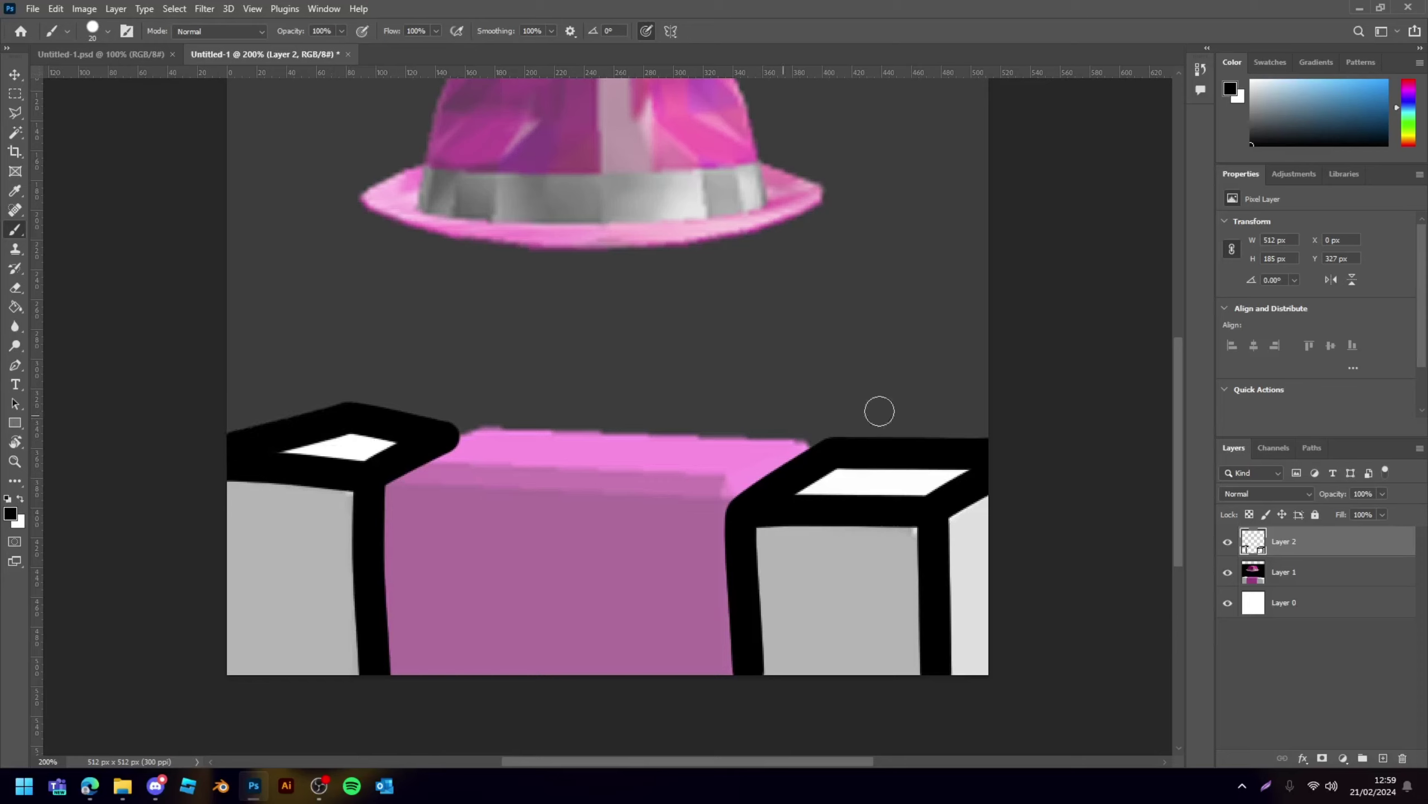
pyautogui.hotkey('ctrl', '-')
pyautogui.hotkey('ctrl', '+')
# - Outline the pink torso's top front edge and top edge, redrawing a misplaced stroke
pyautogui.click(1227, 580)
pyautogui.click(1228, 578)
pyautogui.moveTo(375, 482); pyautogui.dragTo(766, 506)
pyautogui.moveTo(828, 451); pyautogui.dragTo(609, 436)
pyautogui.hotkey('ctrl', 'z')
pyautogui.moveTo(463, 426); pyautogui.dragTo(802, 432)
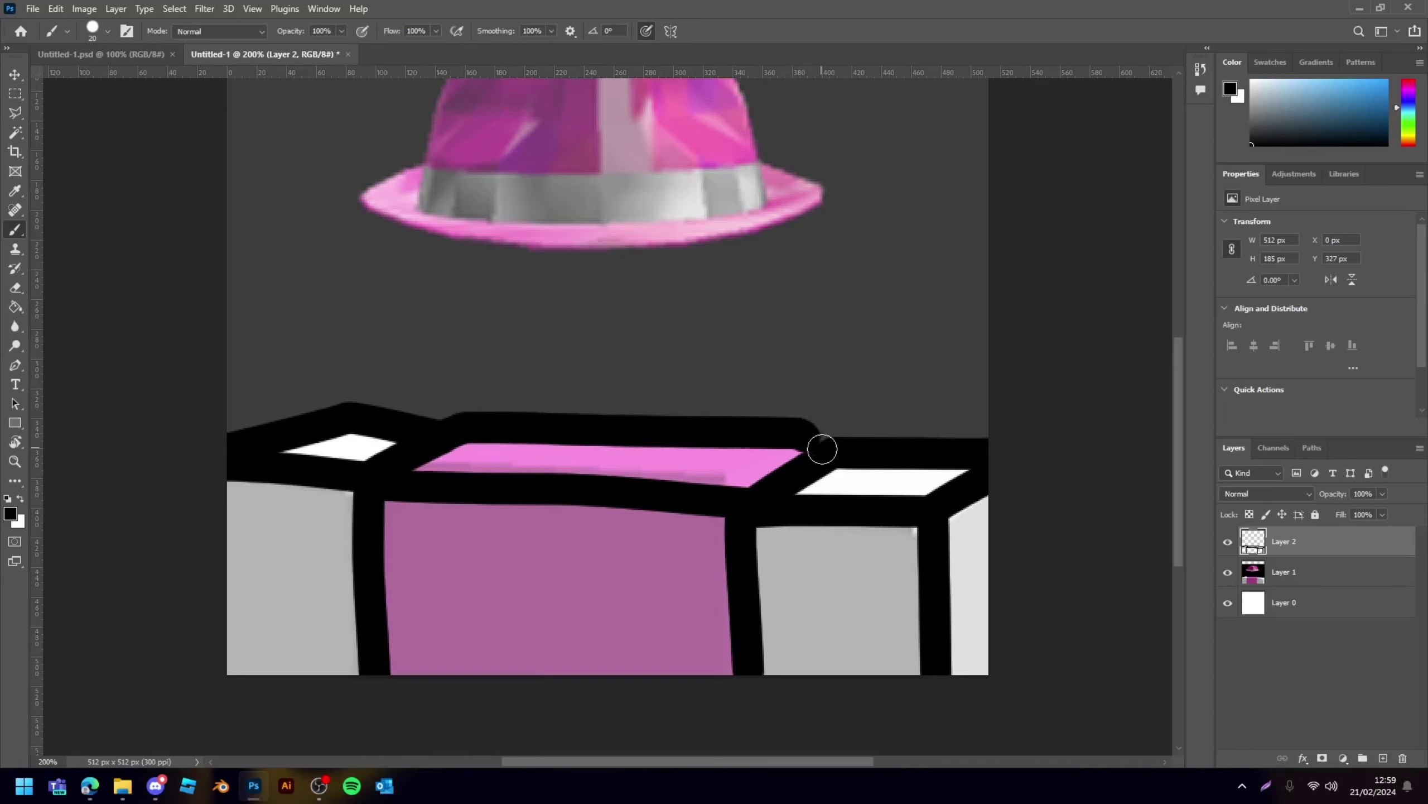
# - Review the outlines by zooming and toggling the reference layer off and on
pyautogui.hotkey('ctrl', '-')
pyautogui.hotkey('ctrl', '-')
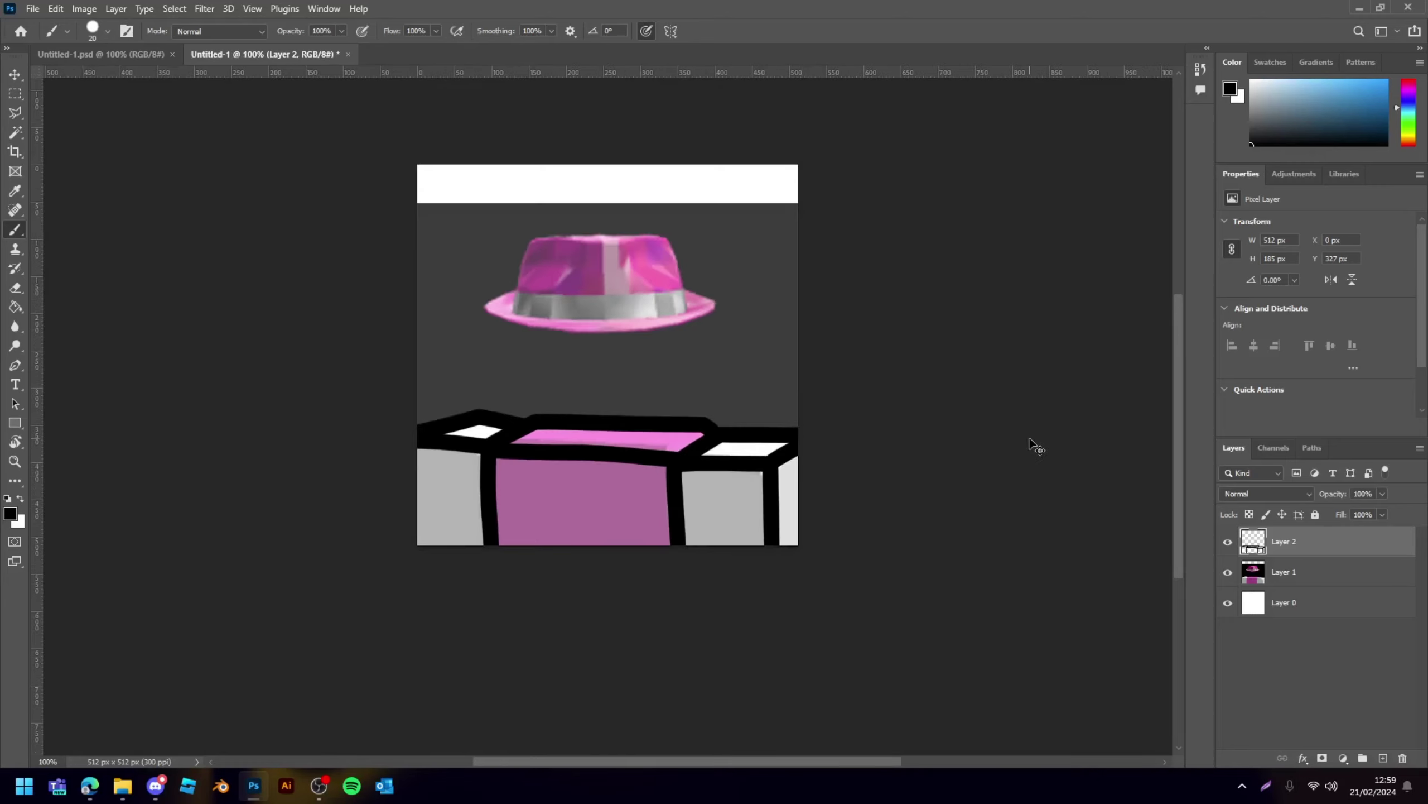
pyautogui.hotkey('ctrl', '-')
pyautogui.hotkey('ctrl', '+')
pyautogui.click(1229, 571)
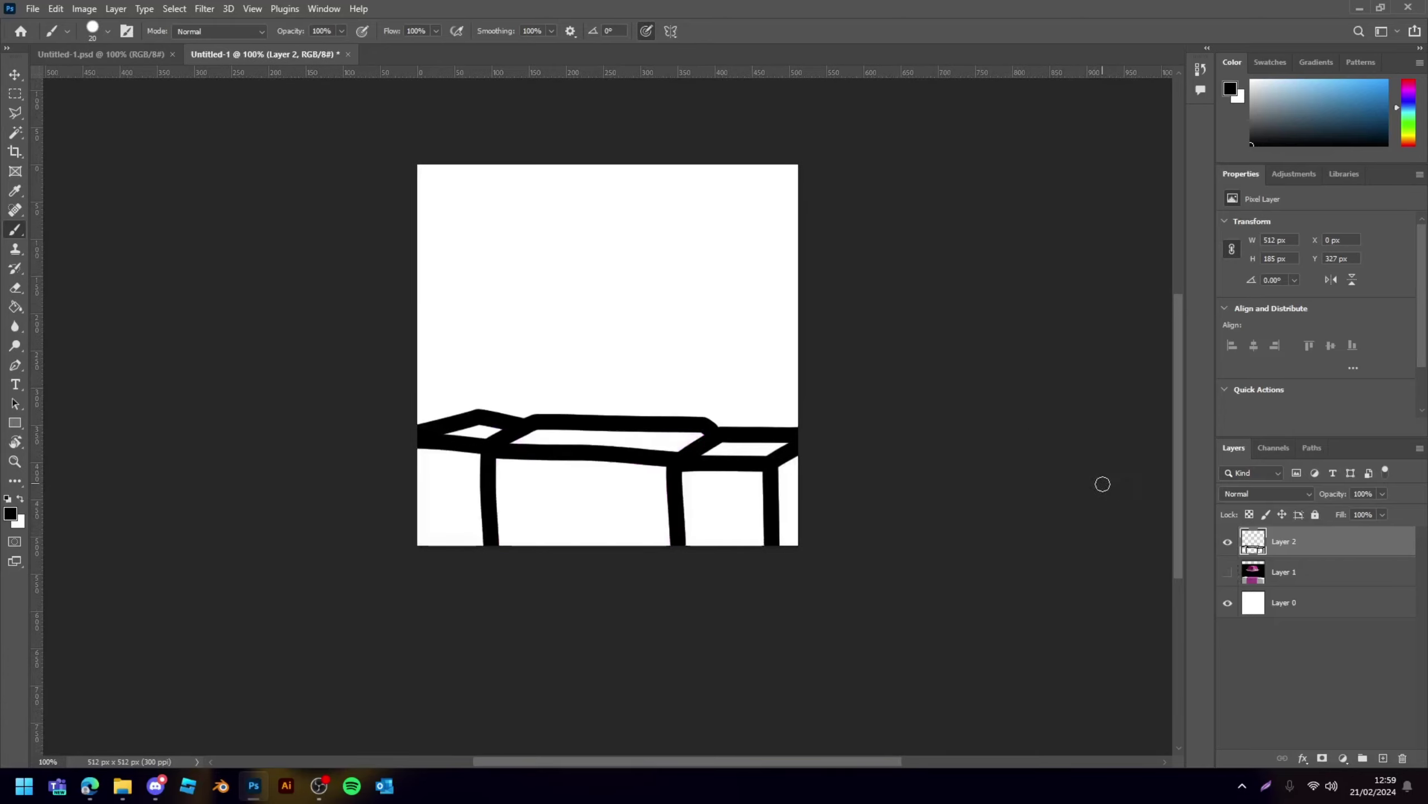
pyautogui.hotkey('ctrl', '-')
pyautogui.hotkey('ctrl', '-')
pyautogui.hotkey('ctrl', '+')
pyautogui.hotkey('ctrl', '+')
pyautogui.hotkey('ctrl', '+')
pyautogui.click(1228, 571)
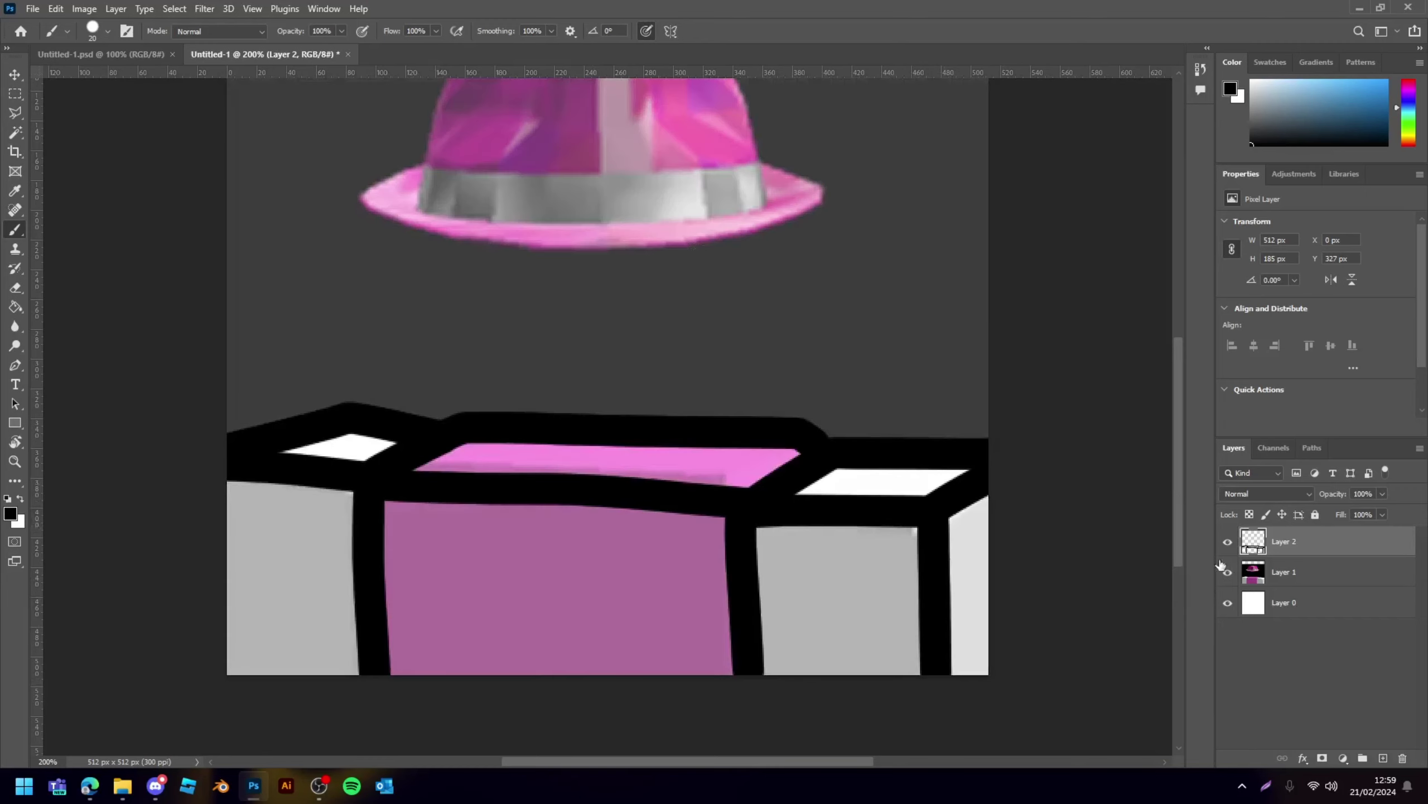
pyautogui.scroll(3, 691, 166)
pyautogui.scroll(2, 546, 310)
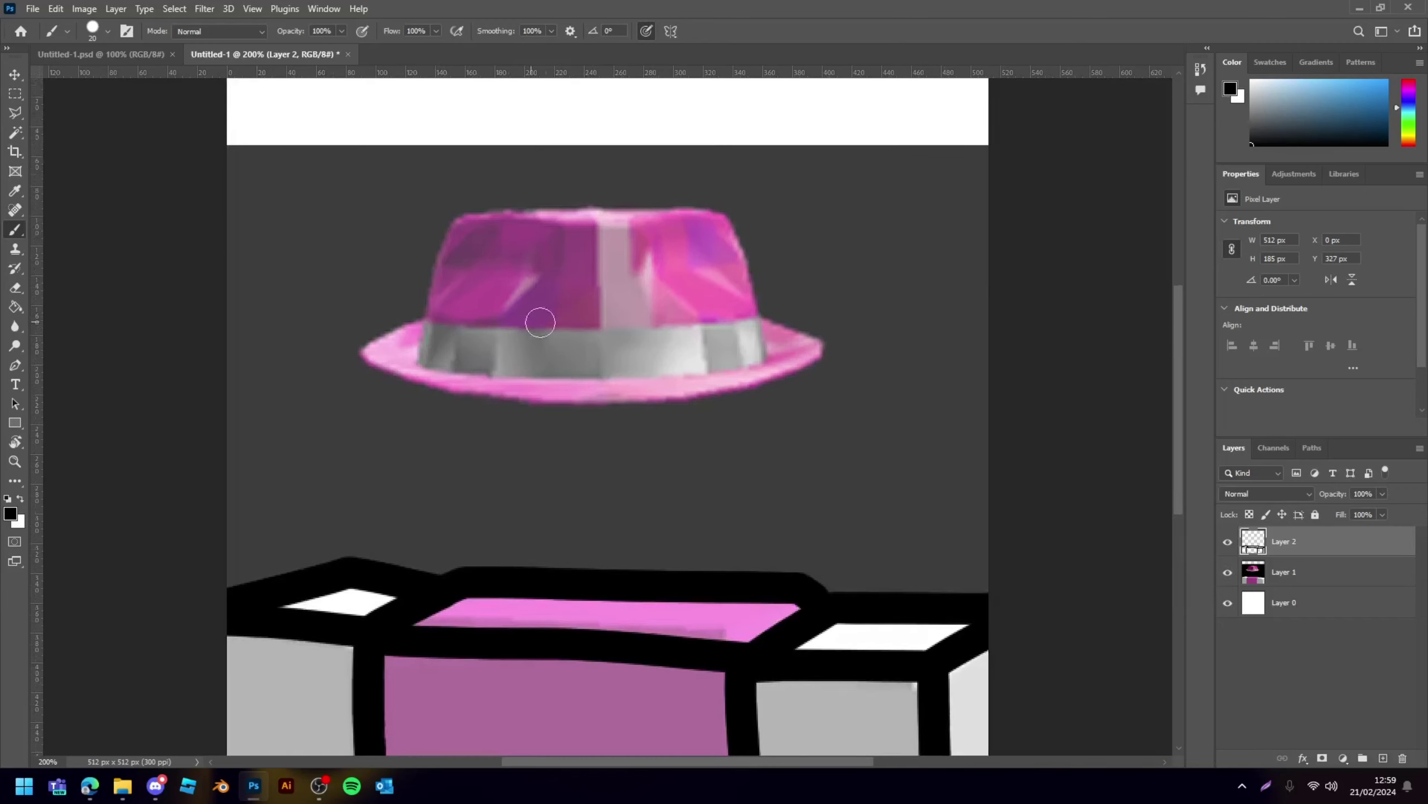
pyautogui.scroll(3, 548, 319)
# - On a new layer, trace black outlines around the hat's crown, brim edge and lower band
pyautogui.click(1384, 758)
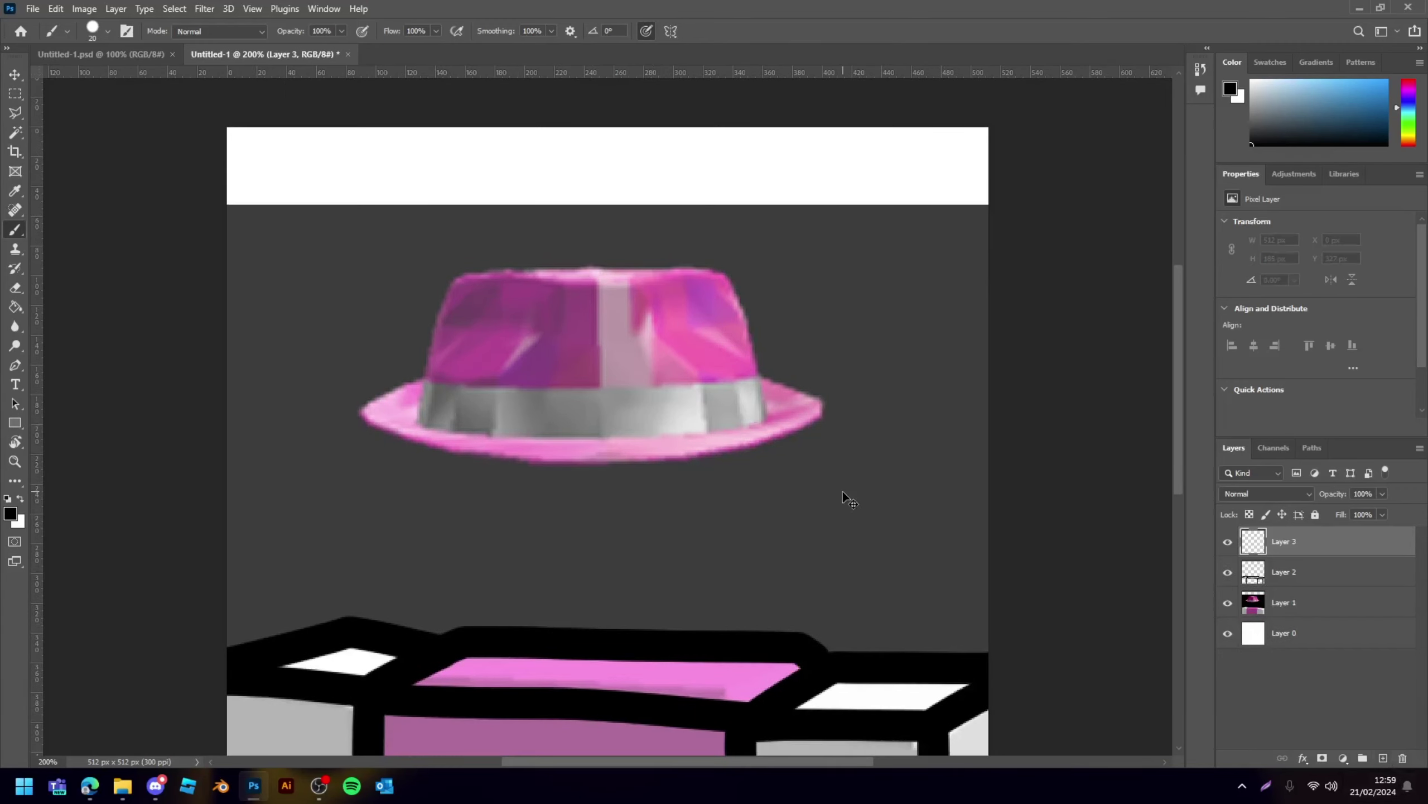
pyautogui.hotkey('ctrl', '+')
pyautogui.scroll(5, 301, 462)
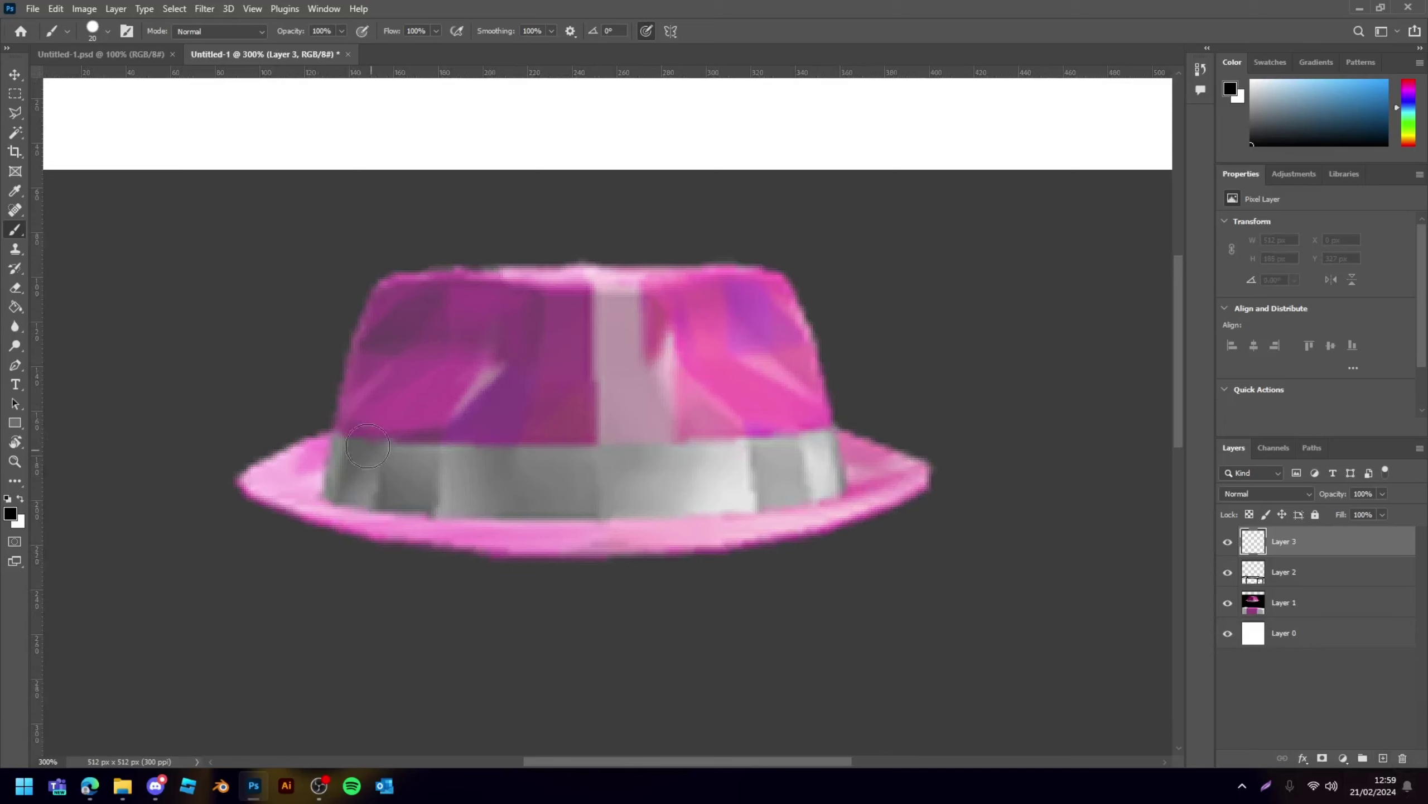
pyautogui.scroll(-5, 435, 673)
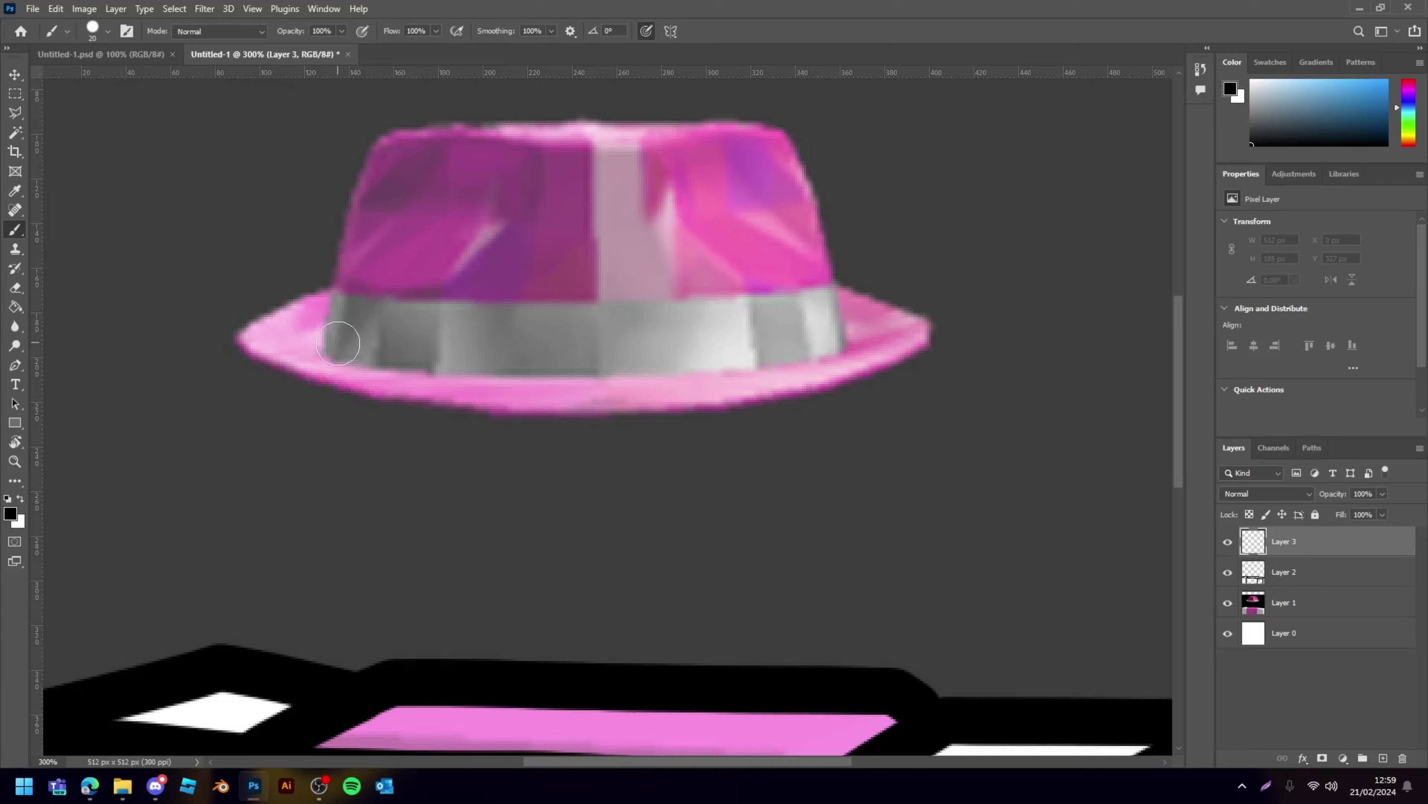
pyautogui.moveTo(339, 342)
pyautogui.mouseDown()
pyautogui.moveTo(382, 147)
pyautogui.moveTo(473, 166)
pyautogui.moveTo(778, 153)
pyautogui.moveTo(836, 390)
pyautogui.moveTo(848, 349)
pyautogui.moveTo(931, 386)
pyautogui.moveTo(927, 409)
pyautogui.moveTo(886, 438)
pyautogui.moveTo(814, 462)
pyautogui.moveTo(644, 480)
pyautogui.moveTo(389, 469)
pyautogui.moveTo(228, 417)
pyautogui.moveTo(363, 334)
pyautogui.mouseUp()
pyautogui.scroll(-1, 1027, 391)
pyautogui.scroll(-3, 1027, 391)
pyautogui.scroll(2, 1026, 392)
pyautogui.scroll(2, 1027, 391)
pyautogui.scroll(1, 558, 175)
pyautogui.scroll(1, 669, 280)
pyautogui.moveTo(825, 372)
pyautogui.mouseDown()
pyautogui.moveTo(747, 310)
pyautogui.moveTo(552, 307)
pyautogui.moveTo(346, 319)
pyautogui.moveTo(281, 402)
pyautogui.mouseUp()
pyautogui.scroll(-2, 900, 202)
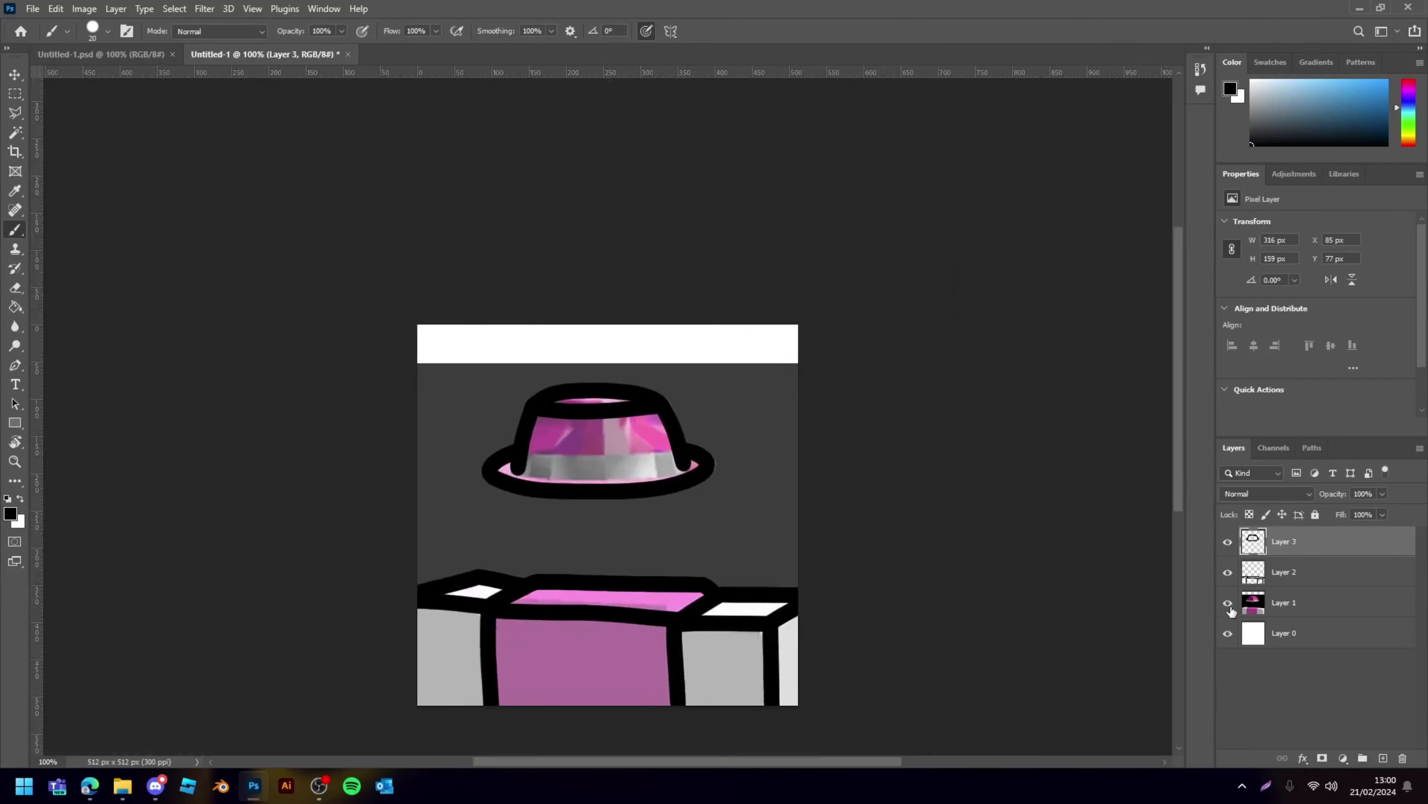
pyautogui.scroll(-2, 782, 514)
pyautogui.scroll(1, 752, 514)
pyautogui.scroll(1, 753, 514)
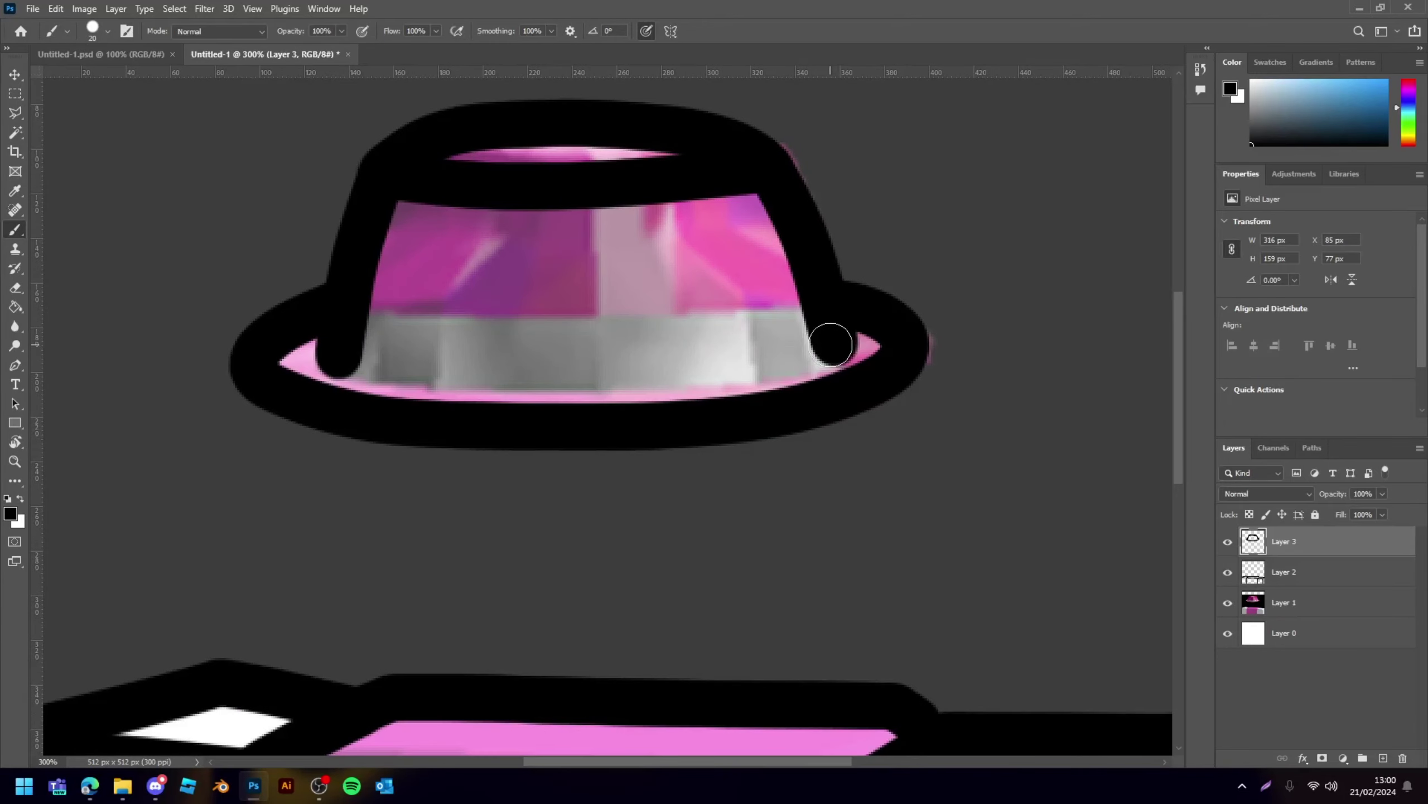
pyautogui.moveTo(830, 345)
pyautogui.mouseDown()
pyautogui.moveTo(760, 372)
pyautogui.moveTo(524, 380)
pyautogui.moveTo(338, 351)
pyautogui.mouseUp()
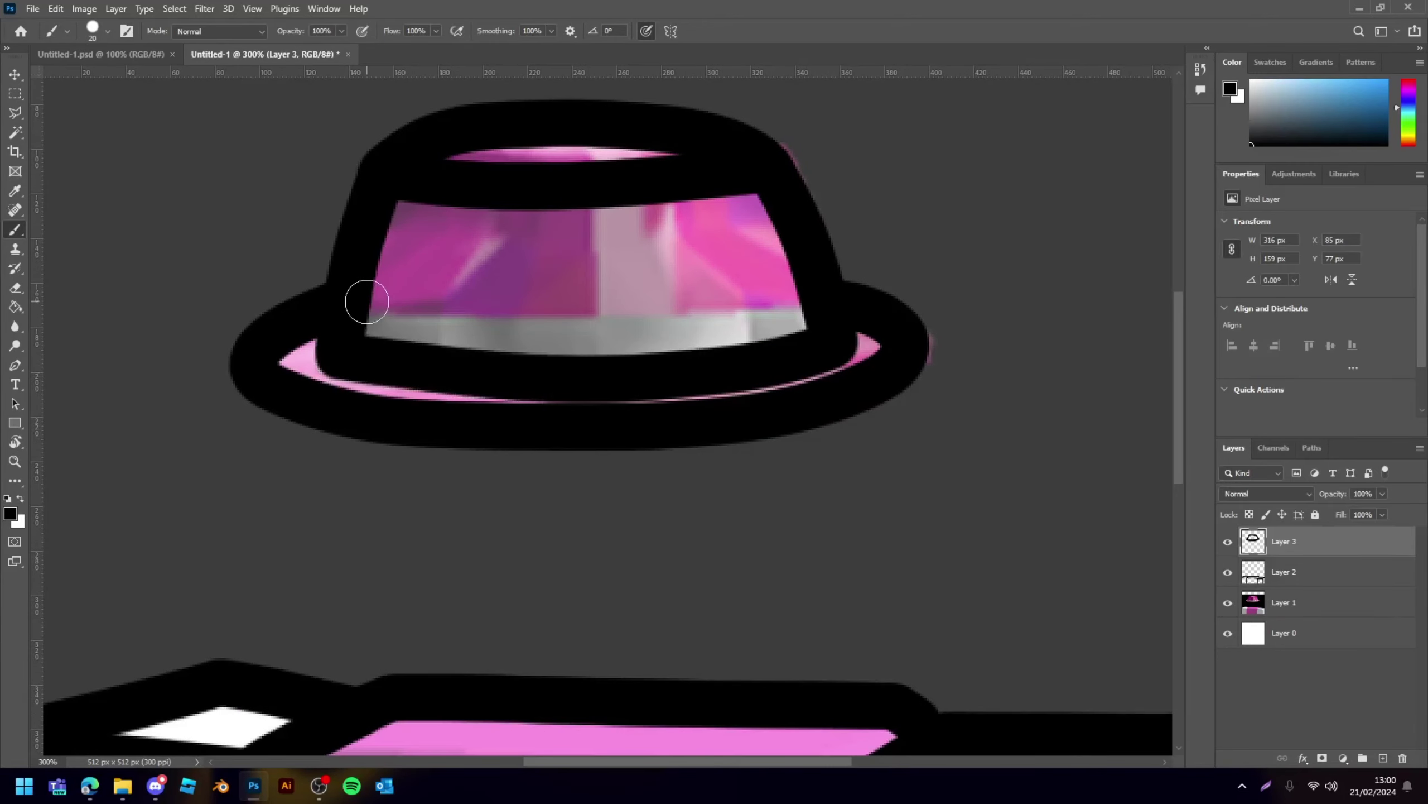
pyautogui.moveTo(368, 301)
pyautogui.mouseDown()
pyautogui.moveTo(358, 287)
pyautogui.moveTo(633, 323)
pyautogui.moveTo(813, 299)
pyautogui.mouseUp()
pyautogui.hotkey('ctrl', 'z')
pyautogui.click(794, 295)
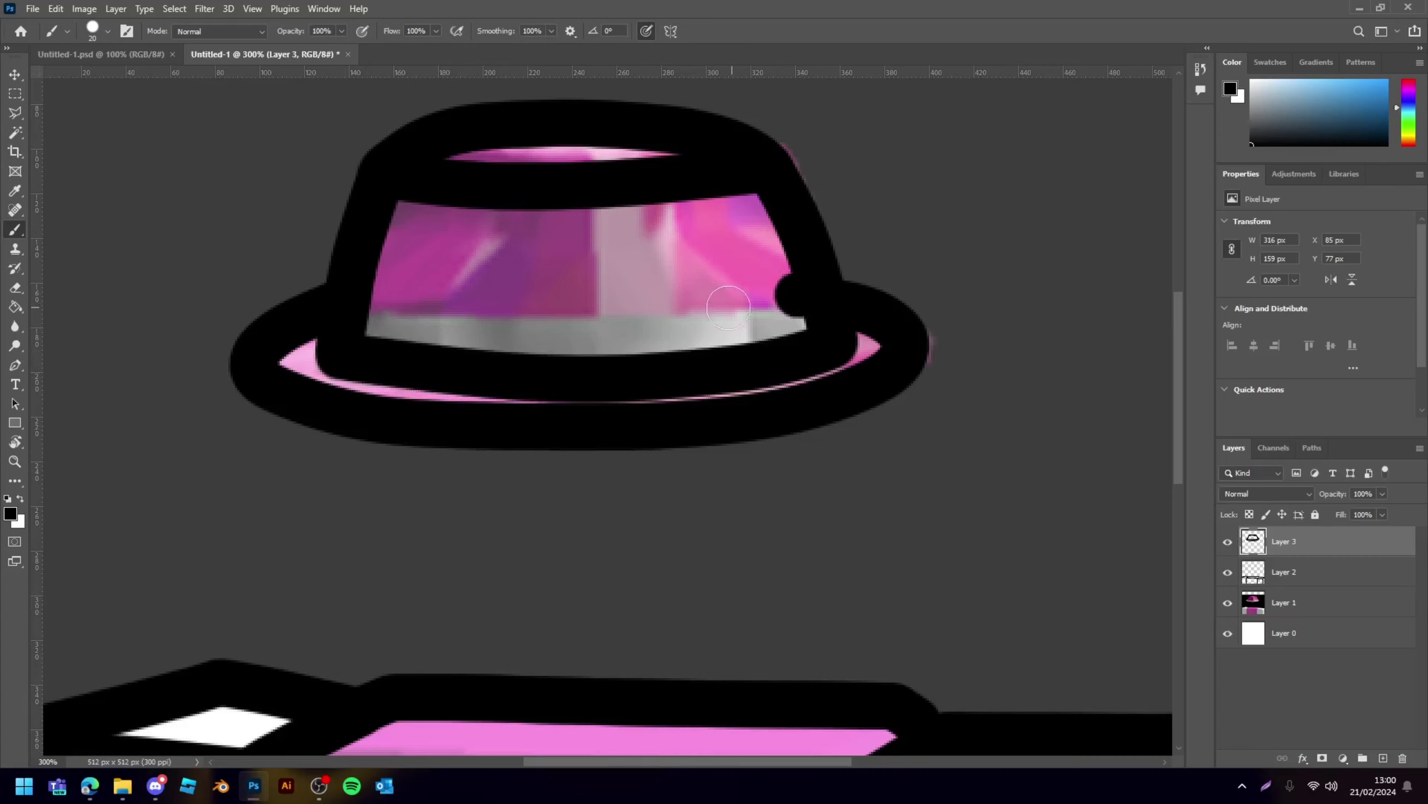
pyautogui.moveTo(724, 306)
pyautogui.mouseDown()
pyautogui.moveTo(532, 313)
pyautogui.moveTo(345, 297)
pyautogui.mouseUp()
# - Hide the reference and toggle the hat and box outline layers to inspect them
pyautogui.click(1228, 603)
pyautogui.scroll(-3, 1020, 472)
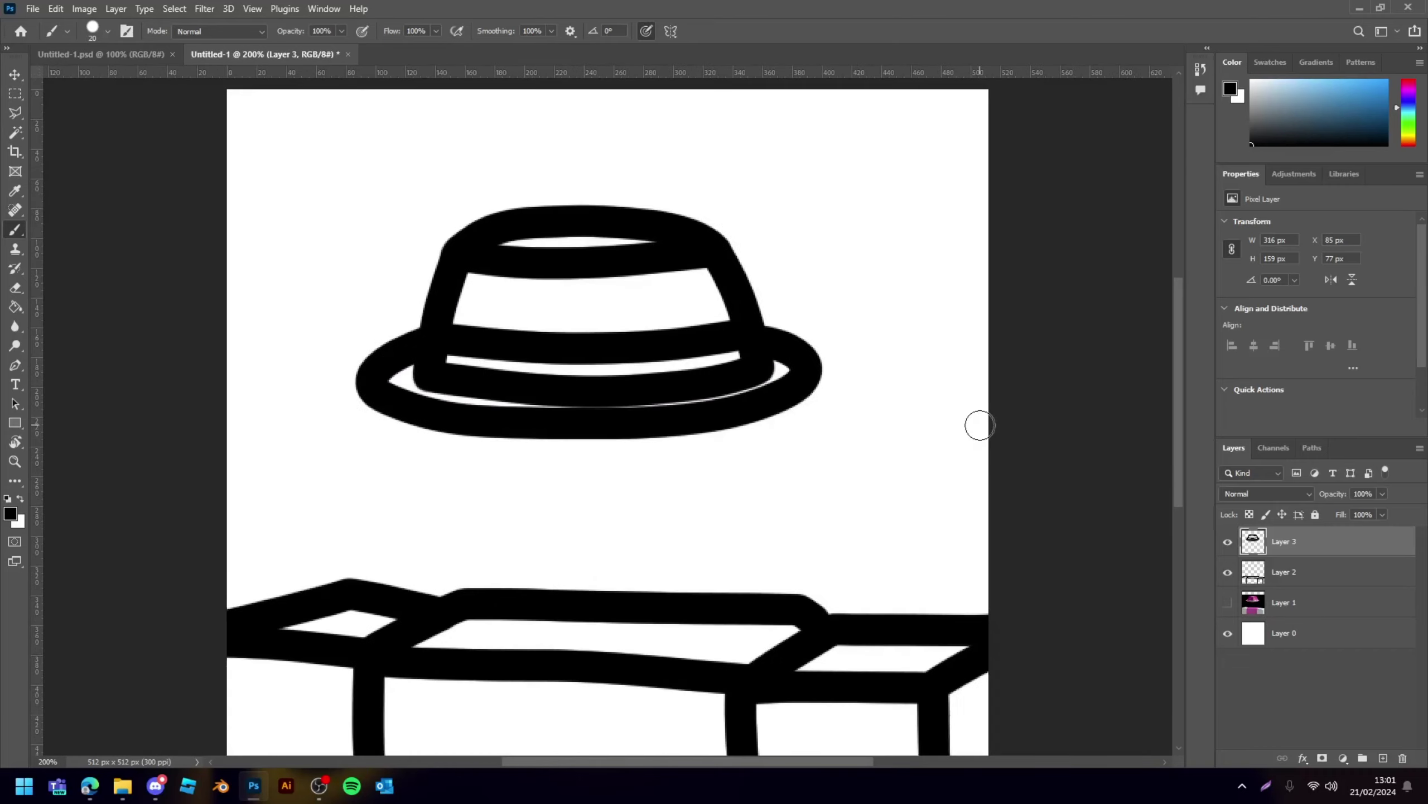
pyautogui.scroll(-3, 980, 425)
pyautogui.scroll(2, 979, 424)
pyautogui.scroll(2, 979, 424)
pyautogui.scroll(1, 980, 426)
pyautogui.scroll(-3, 529, 368)
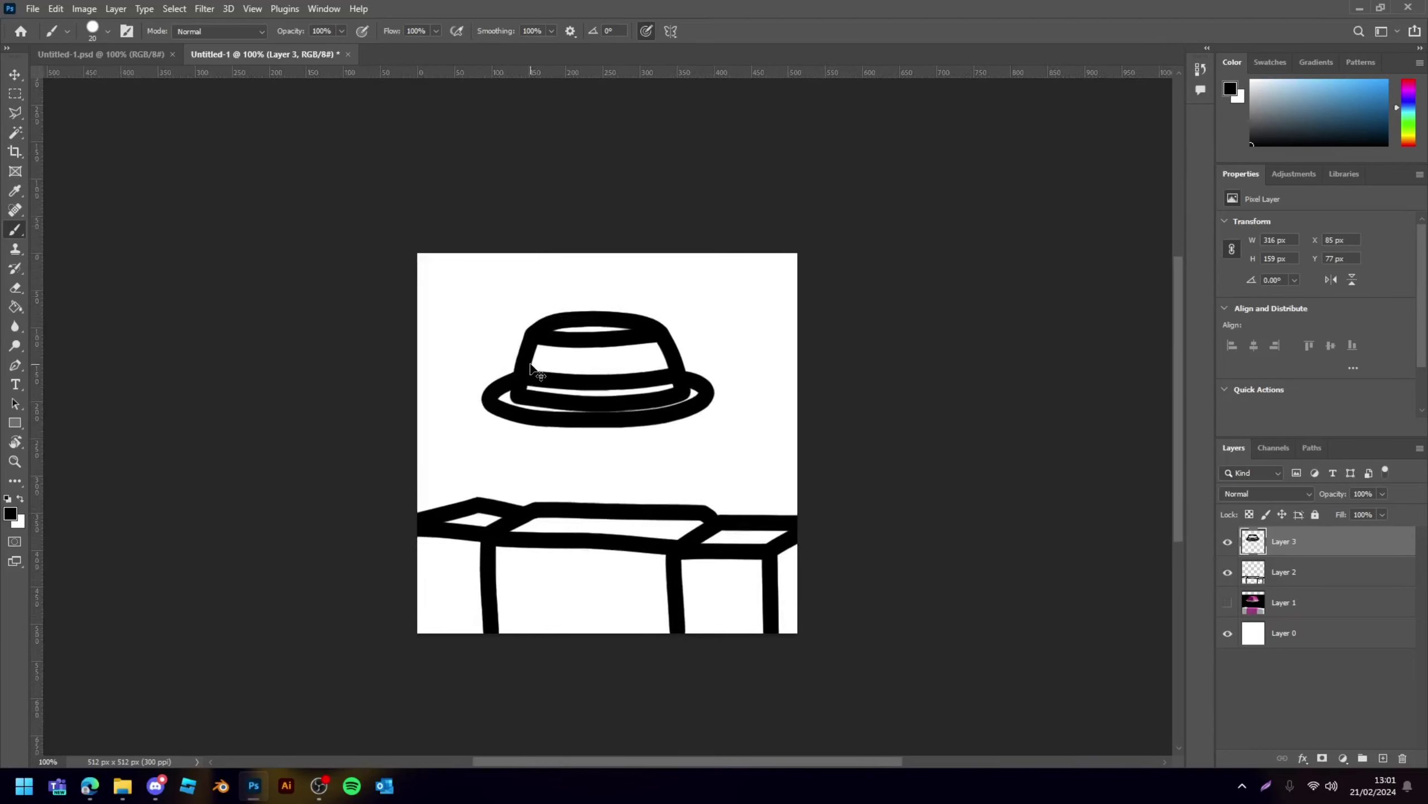
pyautogui.scroll(1, 538, 374)
pyautogui.scroll(2, 534, 371)
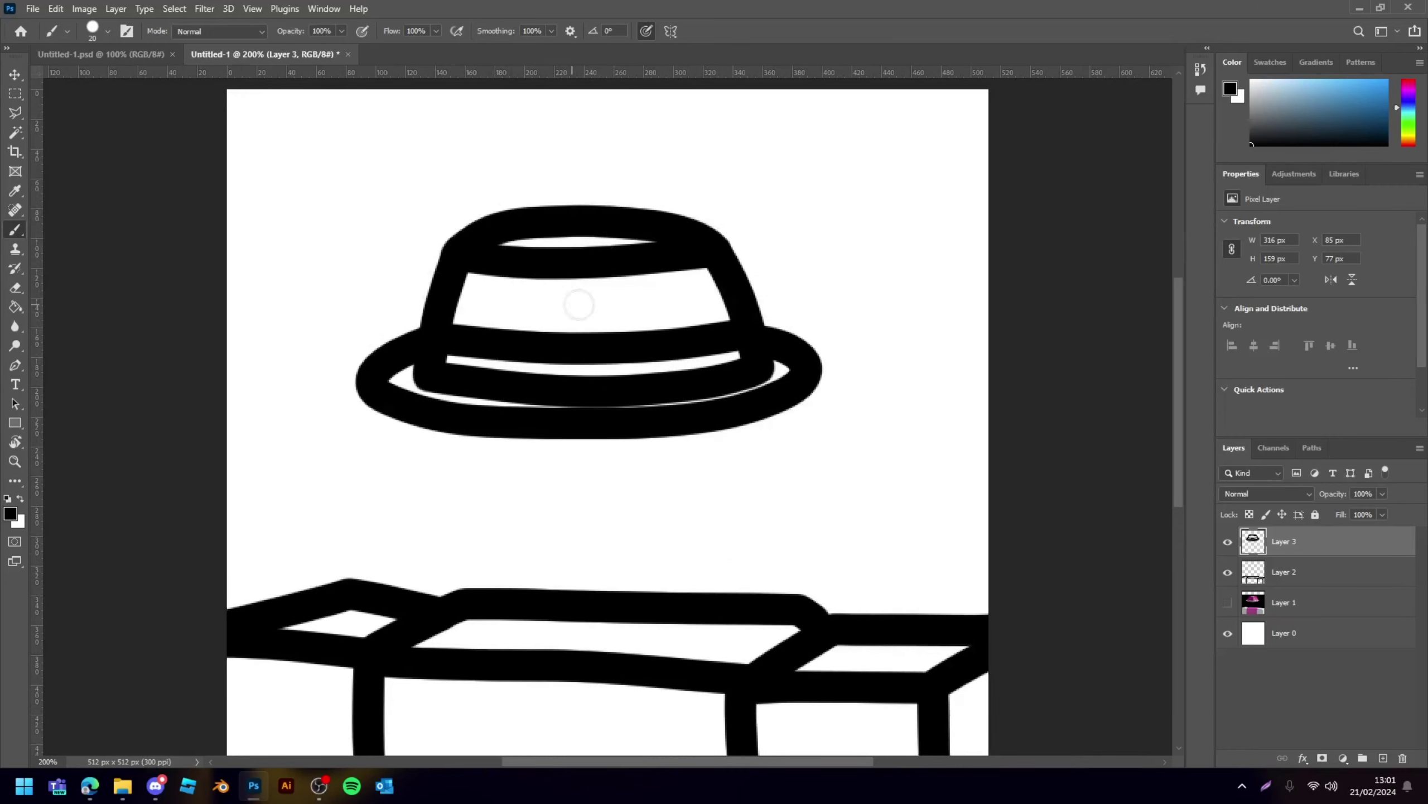
pyautogui.scroll(-2, 559, 299)
pyautogui.scroll(-1, 559, 300)
pyautogui.scroll(2, 558, 299)
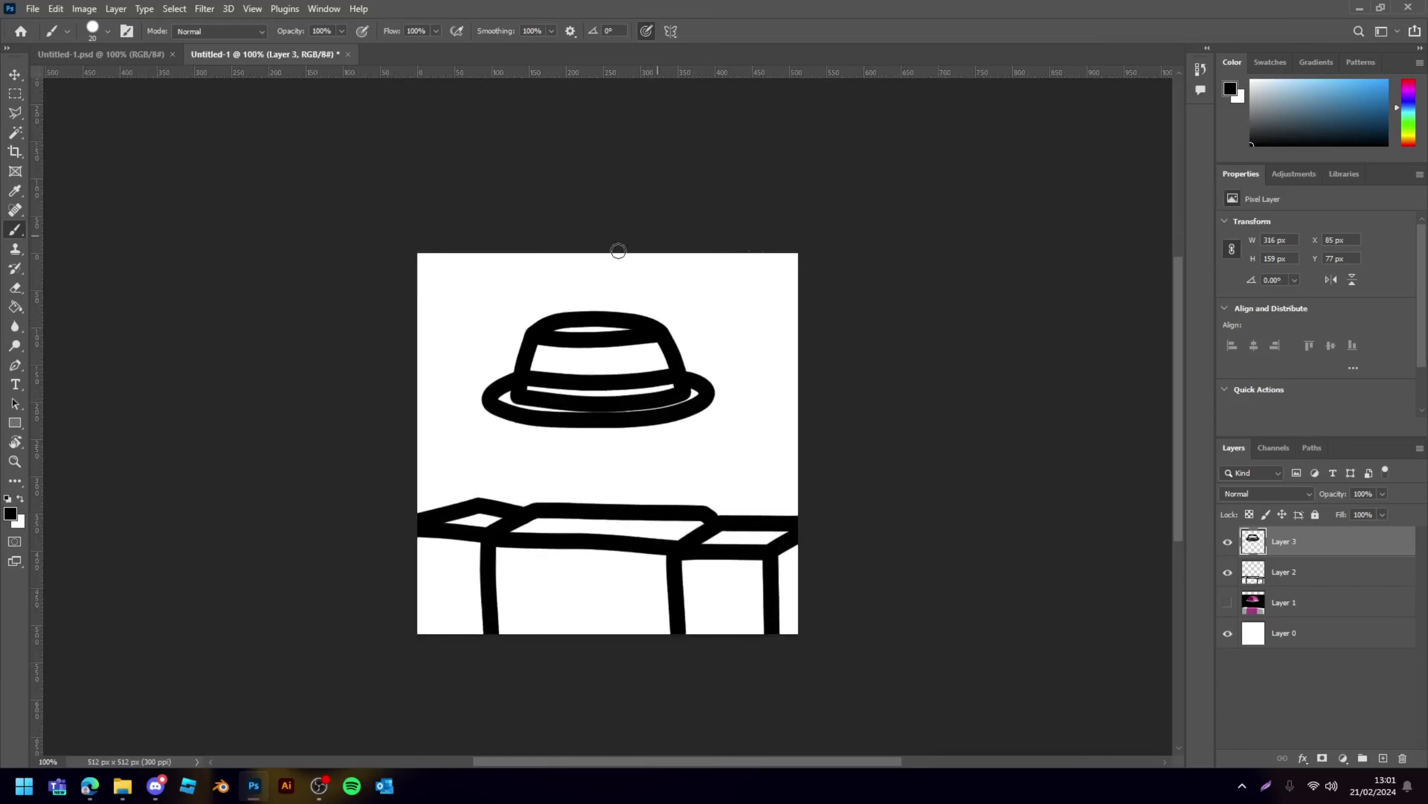
pyautogui.hotkey('ctrl', '+')
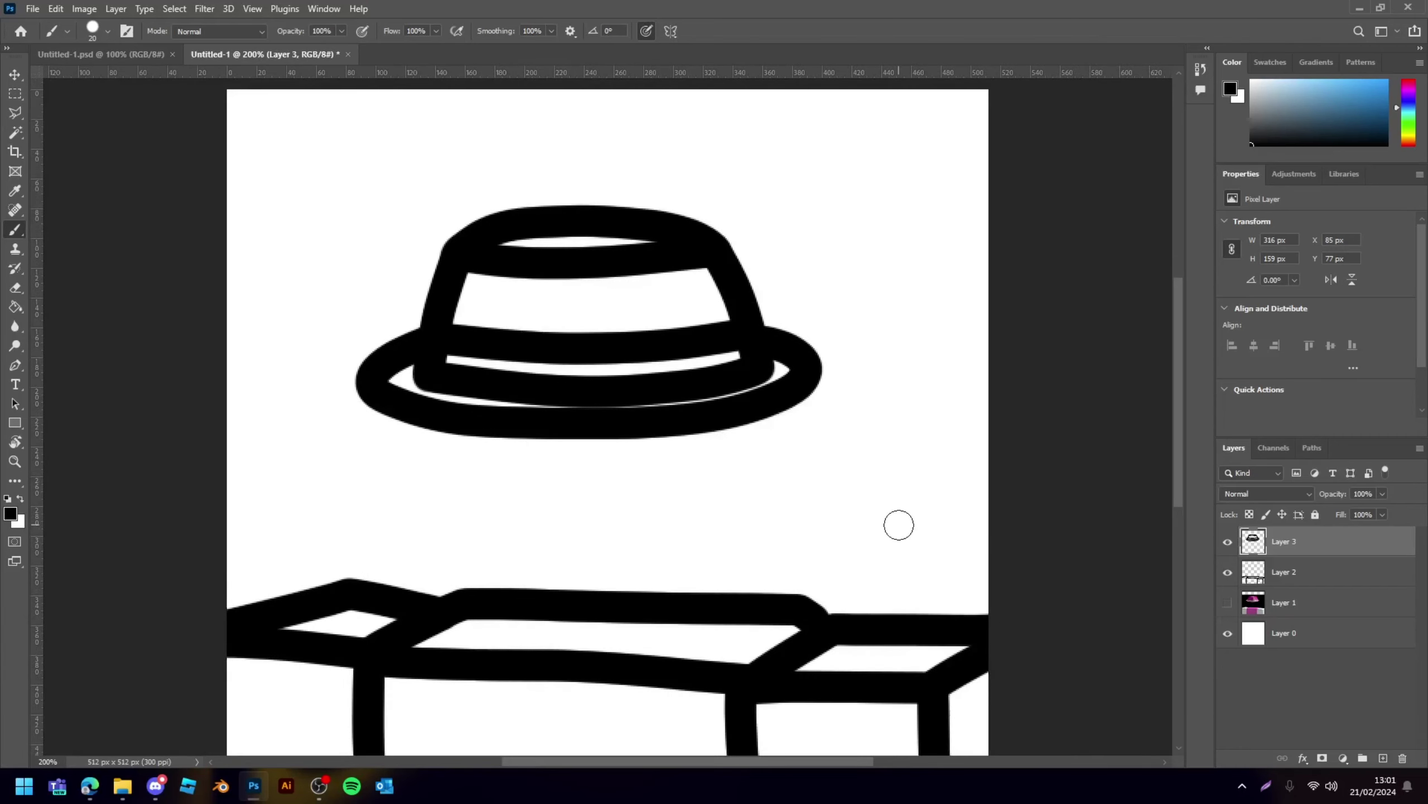
pyautogui.hotkey('ctrl', '-')
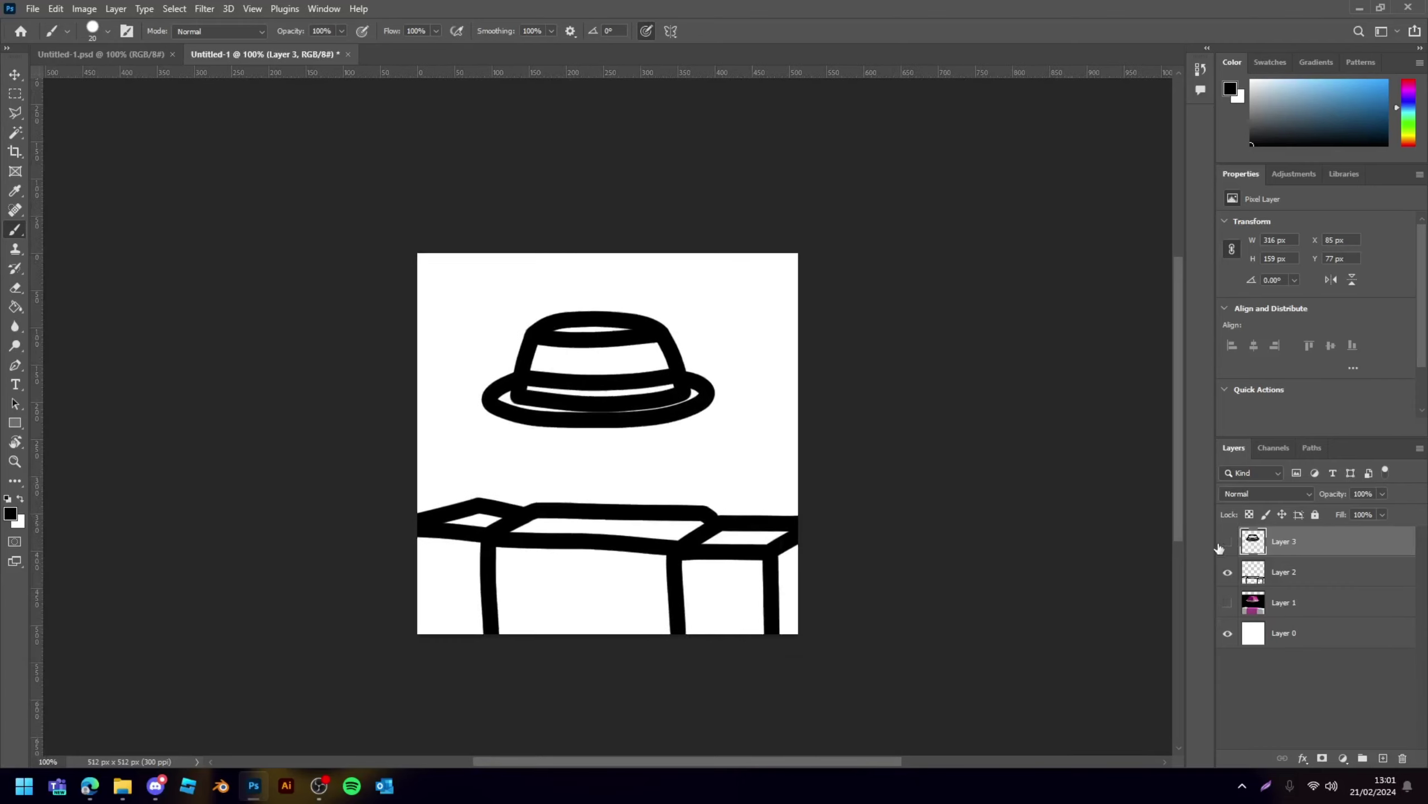
pyautogui.click(1229, 541)
pyautogui.click(1228, 572)
# - Show the reference layer again, select it, and raise its opacity
pyautogui.click(1228, 602)
pyautogui.click(1294, 604)
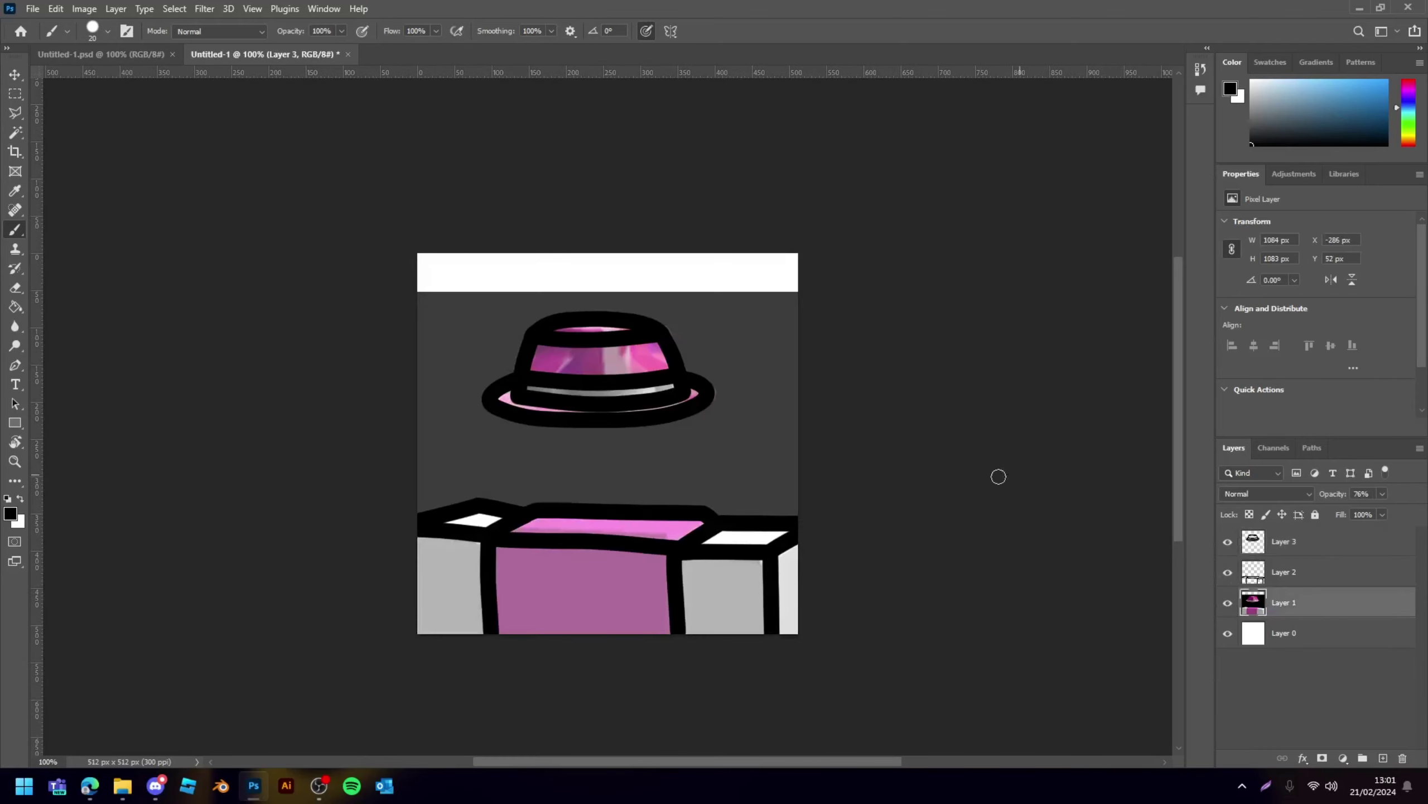
pyautogui.click(1383, 494)
pyautogui.press('v')
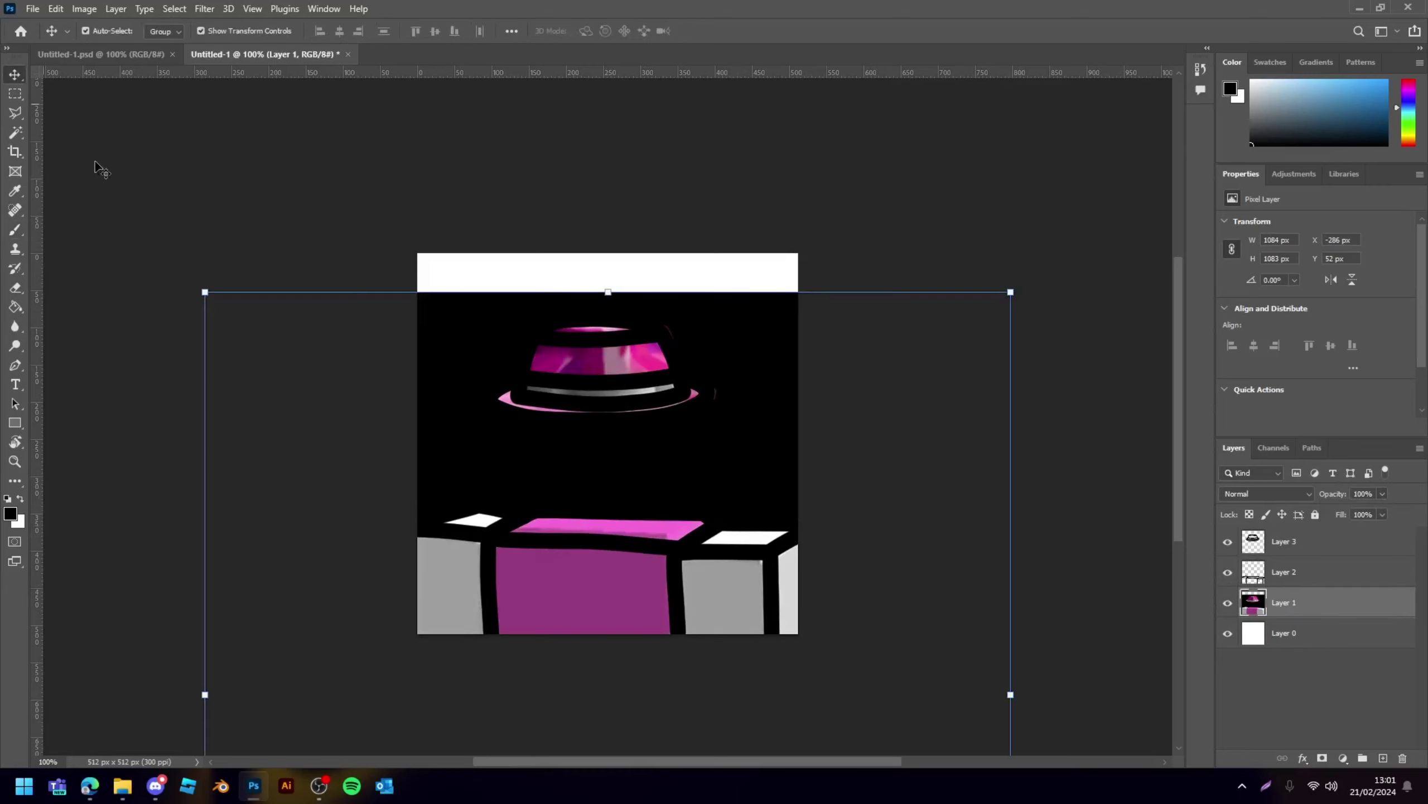
pyautogui.click(191, 275)
pyautogui.hotkey('ctrl', '+')
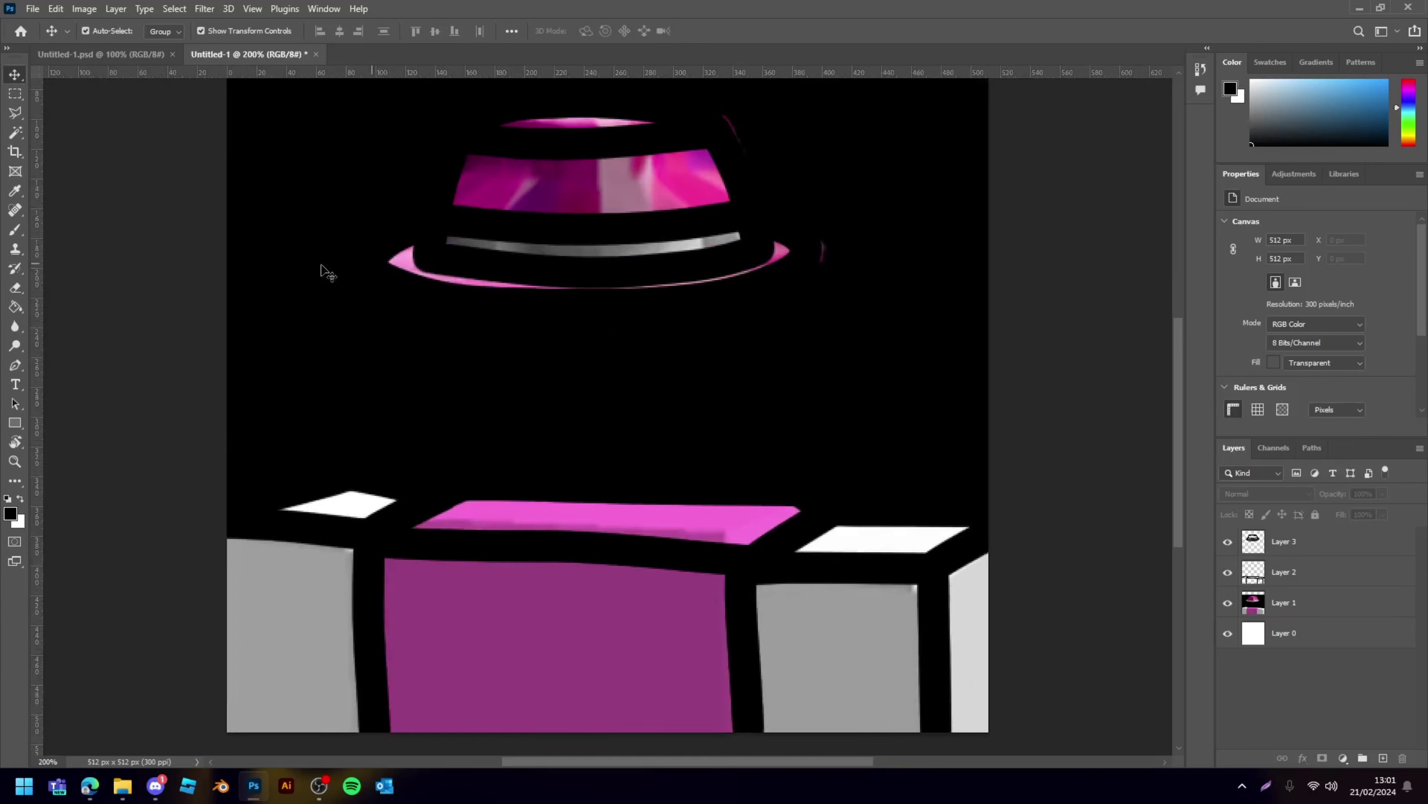
pyautogui.click(380, 348)
# - Delete the reference's black background with the Magic Wand, deselect, and sample the torso's purple
pyautogui.click(17, 135)
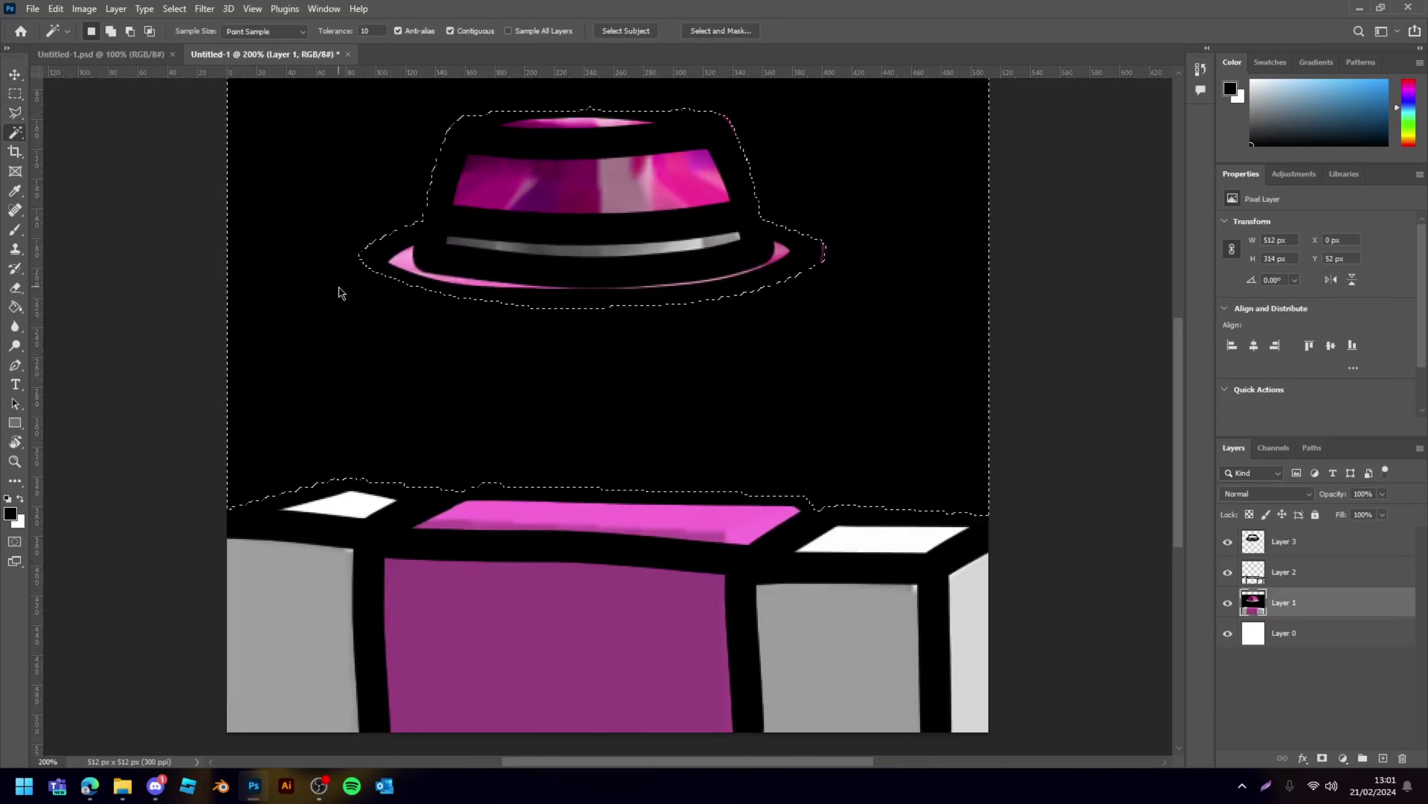
pyautogui.scroll(1, 301, 273)
pyautogui.click(192, 262)
pyautogui.press('Delete')
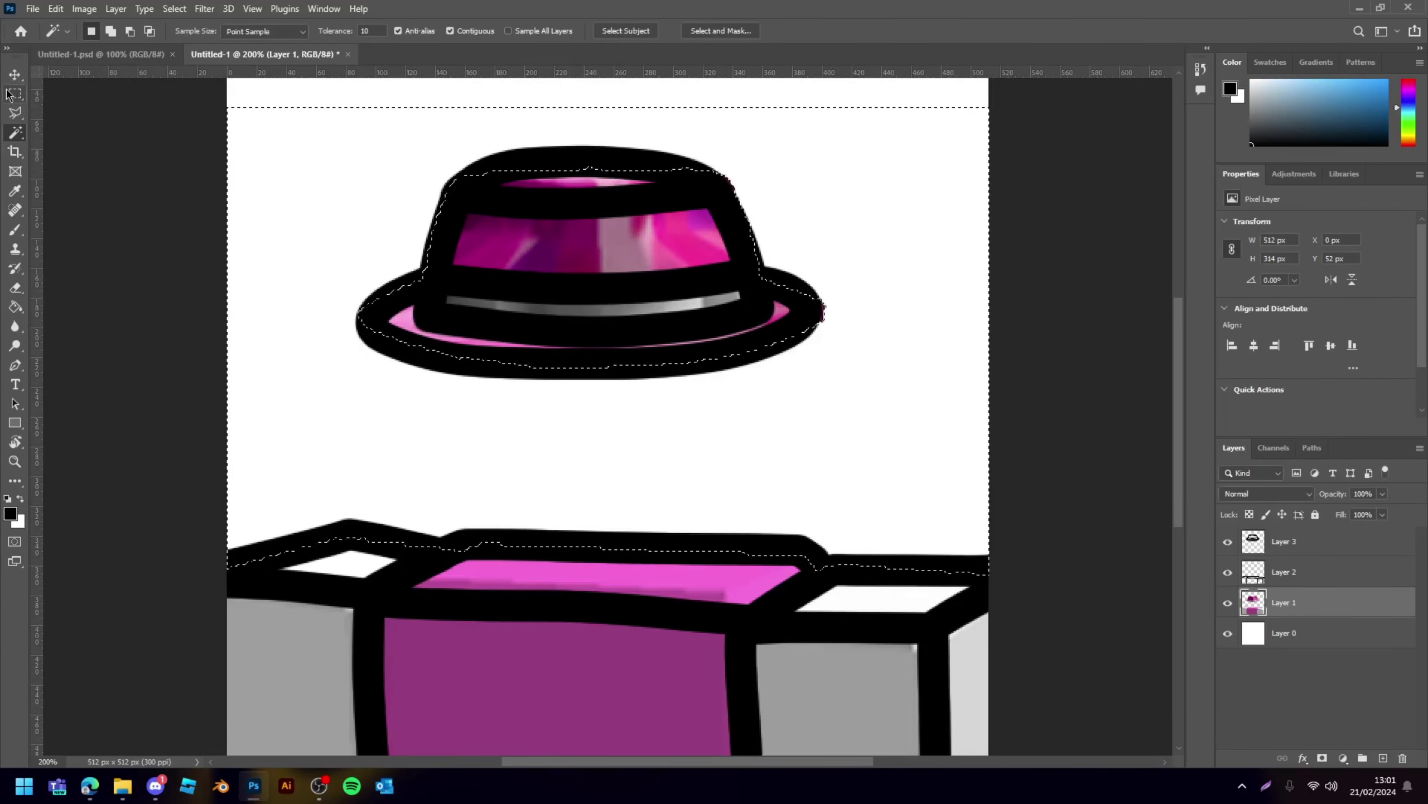
pyautogui.click(16, 94)
pyautogui.click(190, 187)
pyautogui.scroll(-1, 323, 354)
pyautogui.scroll(-1, 294, 362)
pyautogui.scroll(1, 290, 524)
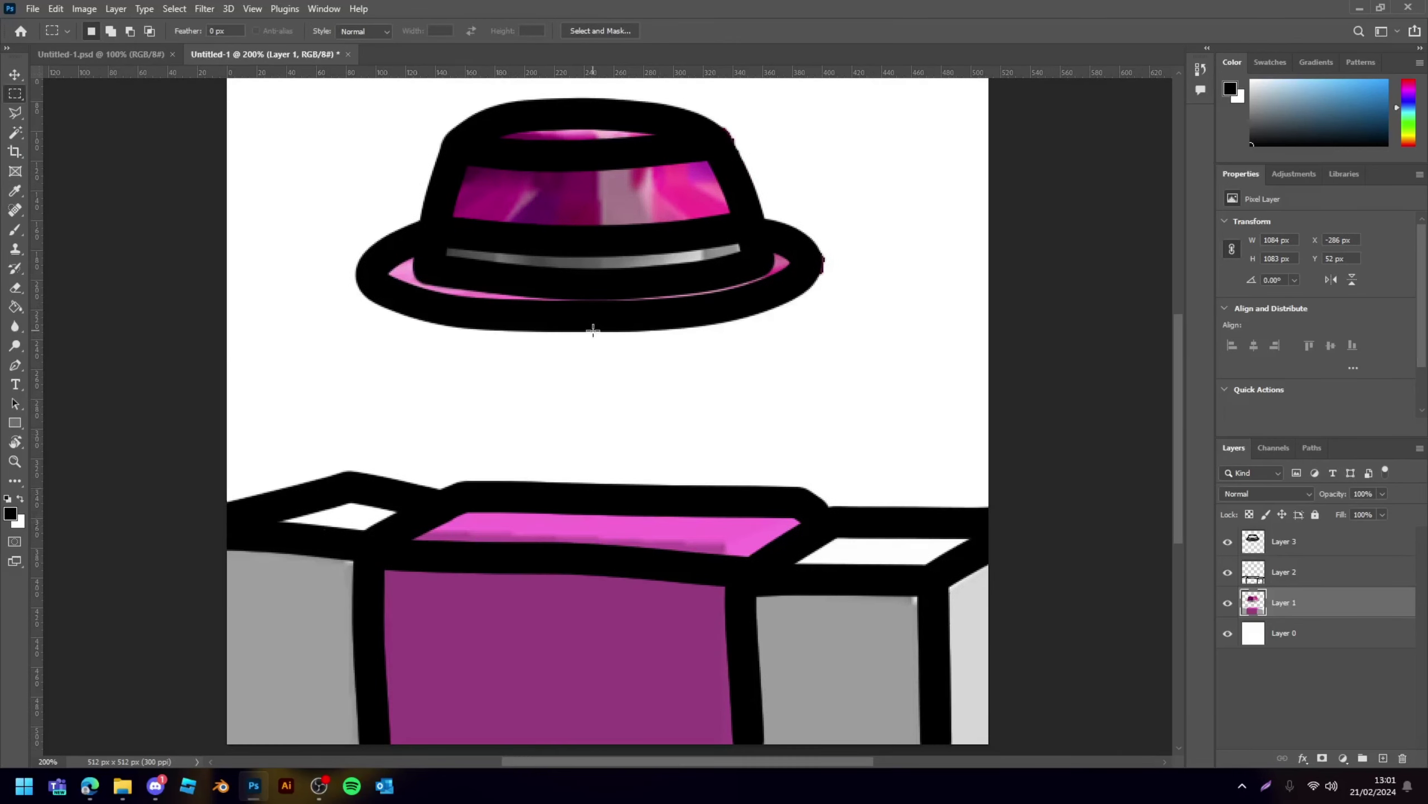
pyautogui.scroll(-1, 1118, 417)
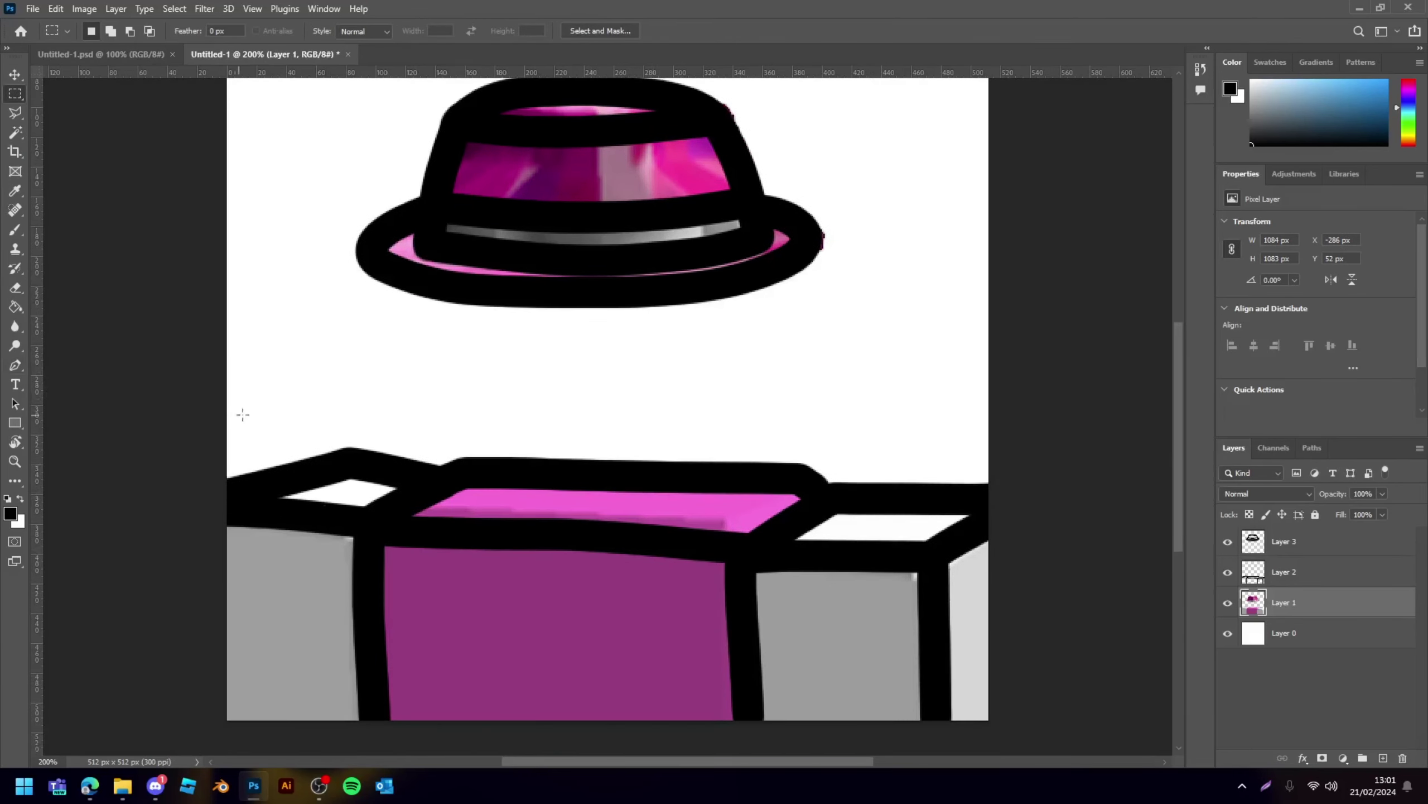
pyautogui.press('i')
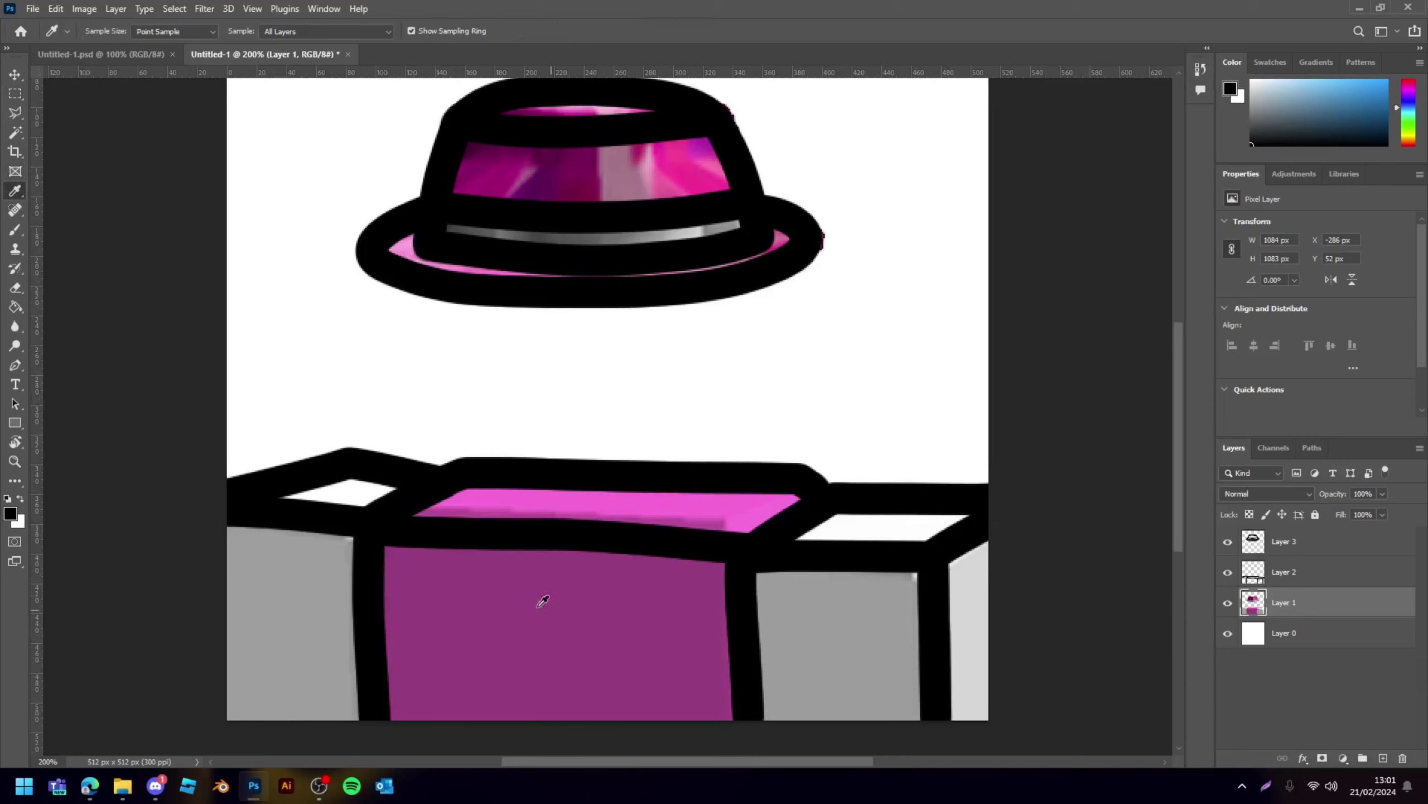
pyautogui.click(561, 591)
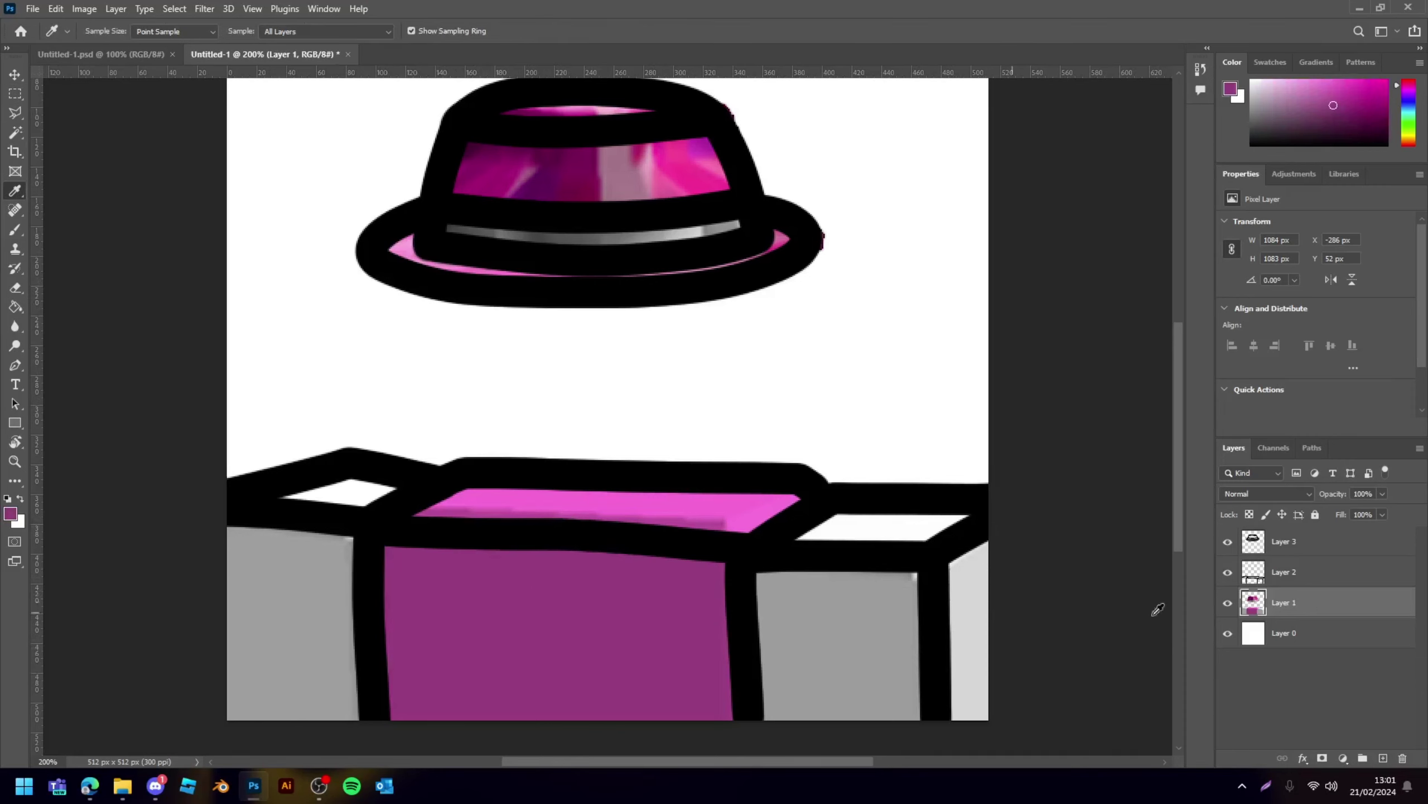
# - Add a new layer and paint the torso's front panel flat purple with a larger brush
pyautogui.click(1384, 760)
pyautogui.click(1227, 572)
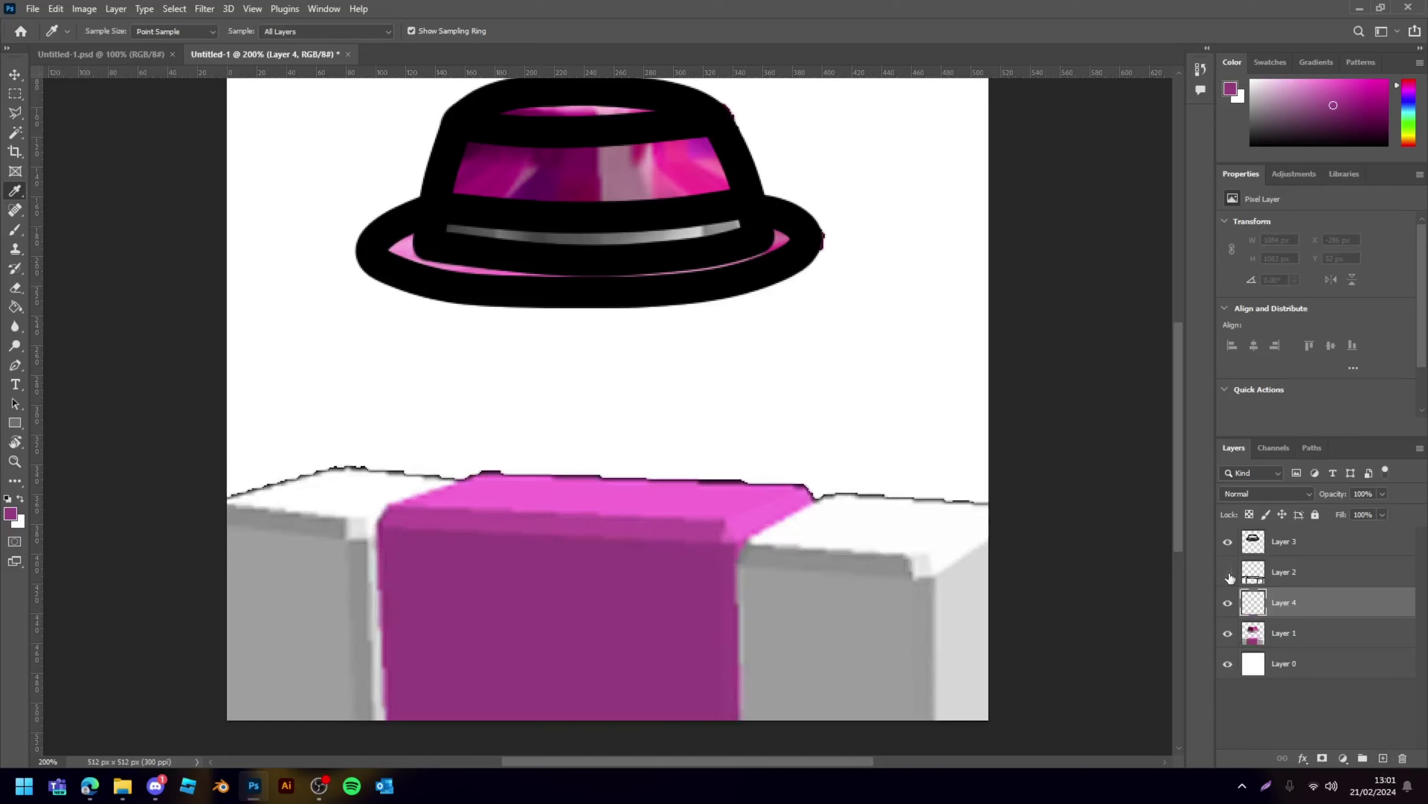
pyautogui.click(15, 230)
pyautogui.click(1228, 633)
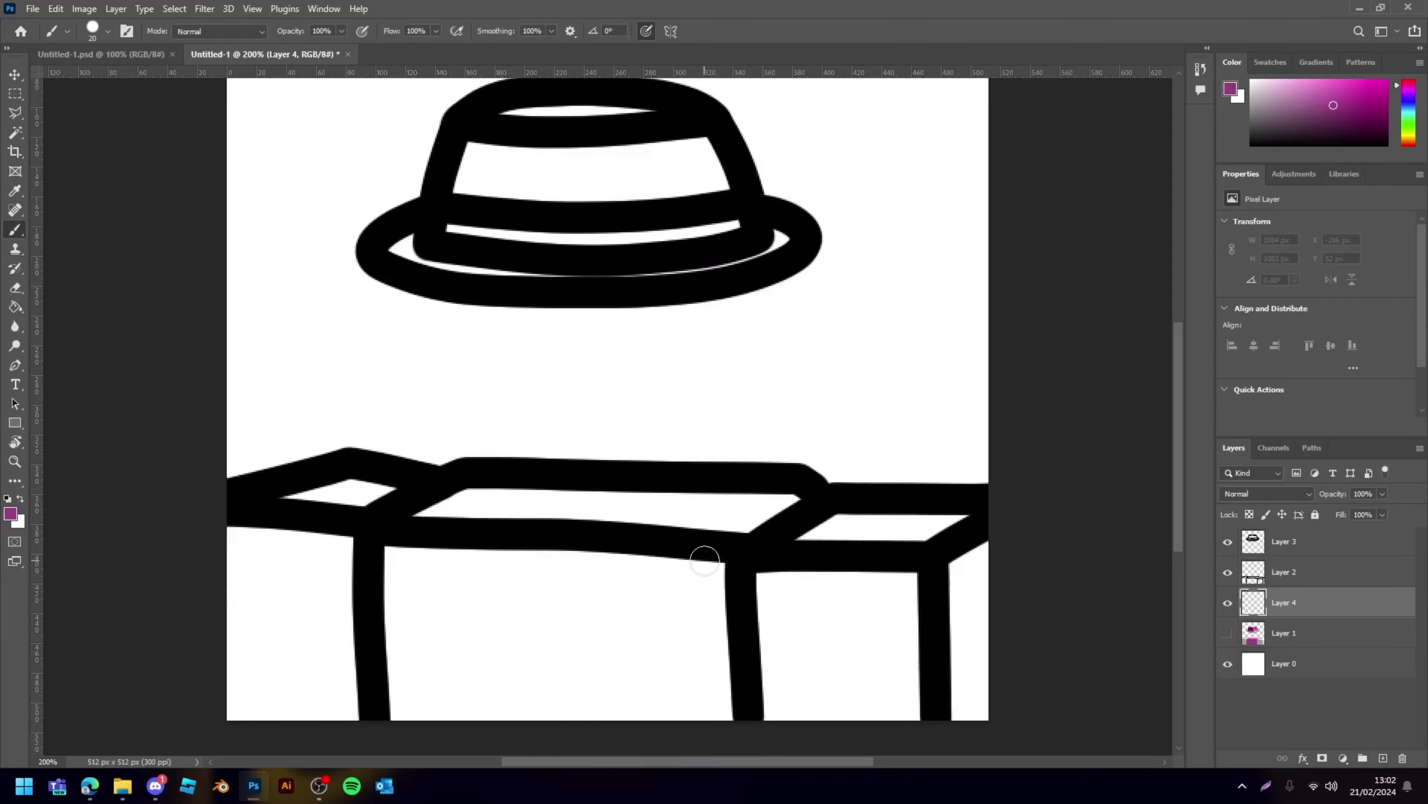
pyautogui.press(']')
pyautogui.press(']')
pyautogui.press(']')
pyautogui.press(']')
pyautogui.press(']')
pyautogui.moveTo(702, 581)
pyautogui.mouseDown()
pyautogui.moveTo(387, 568)
pyautogui.moveTo(399, 763)
pyautogui.mouseUp()
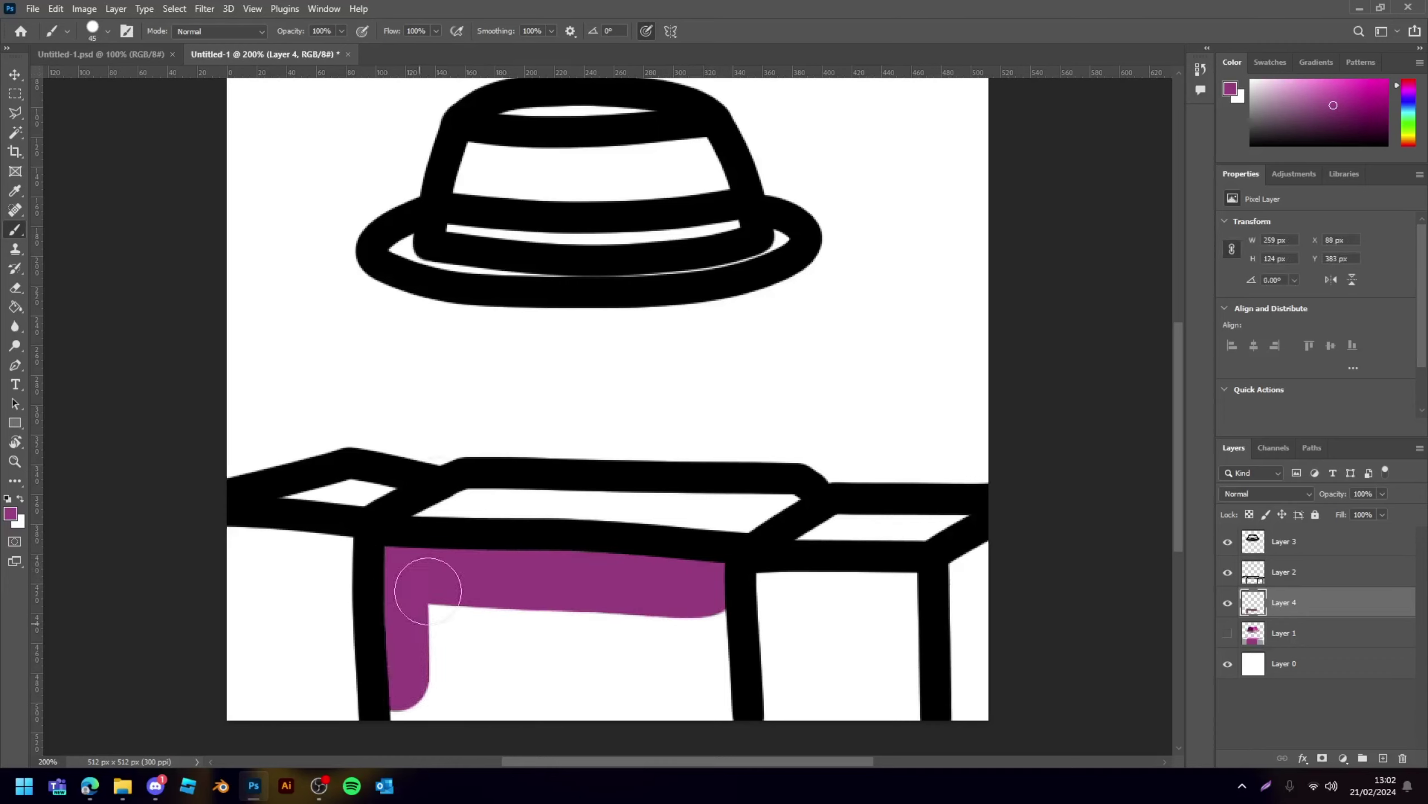
pyautogui.click(554, 36)
pyautogui.moveTo(446, 605)
pyautogui.mouseDown()
pyautogui.moveTo(707, 606)
pyautogui.moveTo(696, 606)
pyautogui.moveTo(721, 740)
pyautogui.moveTo(391, 727)
pyautogui.moveTo(393, 703)
pyautogui.moveTo(696, 660)
pyautogui.mouseUp()
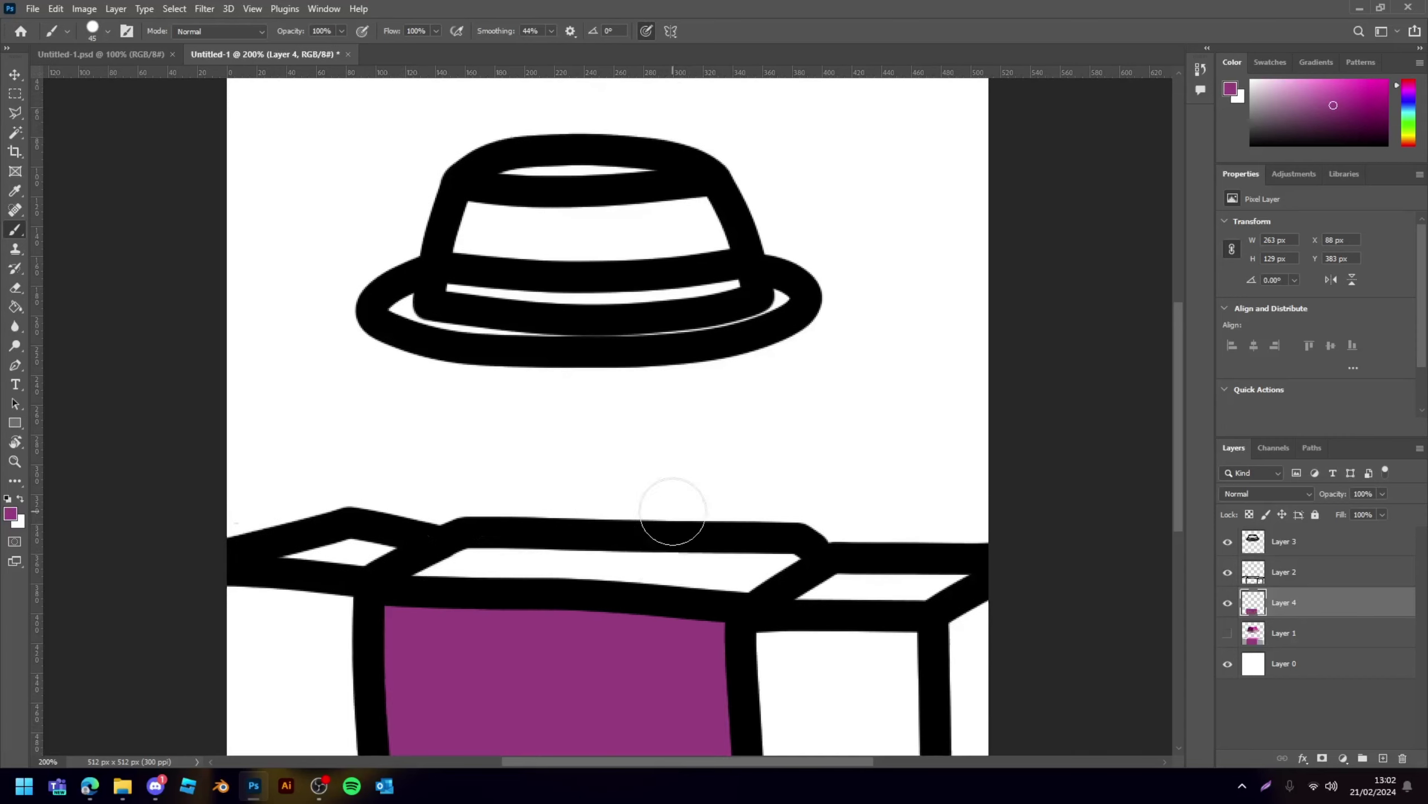
pyautogui.hotkey('ctrl', '-')
pyautogui.hotkey('ctrl', '-')
pyautogui.hotkey('ctrl', '-')
pyautogui.hotkey('ctrl', '+')
pyautogui.hotkey('ctrl', '+')
pyautogui.hotkey('ctrl', '+')
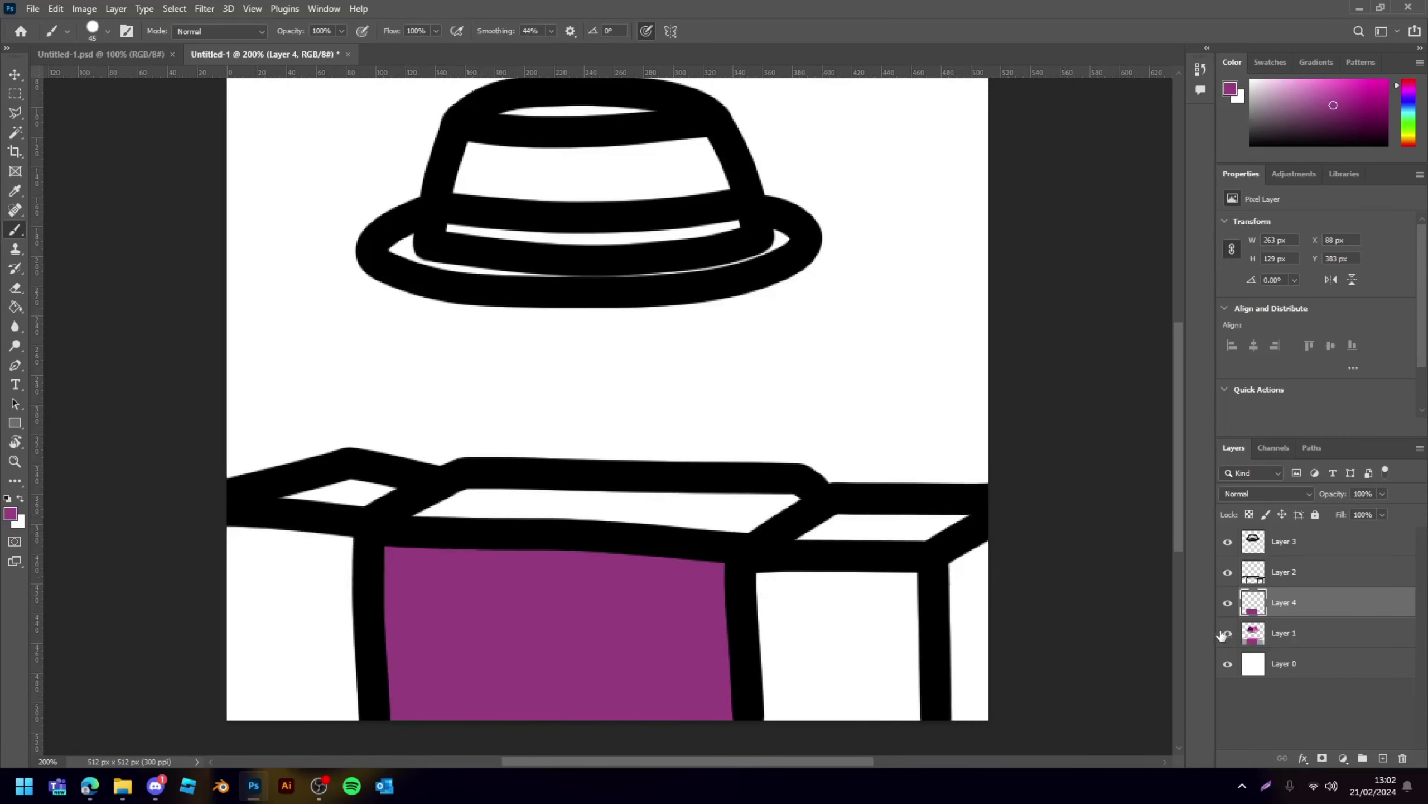
# - Sample the torso top's pink from the reference and paint the torso's right side grey
pyautogui.click(1227, 633)
pyautogui.press('i')
pyautogui.click(750, 508)
pyautogui.click(1228, 632)
pyautogui.press('b')
pyautogui.press('d')
pyautogui.press('x')
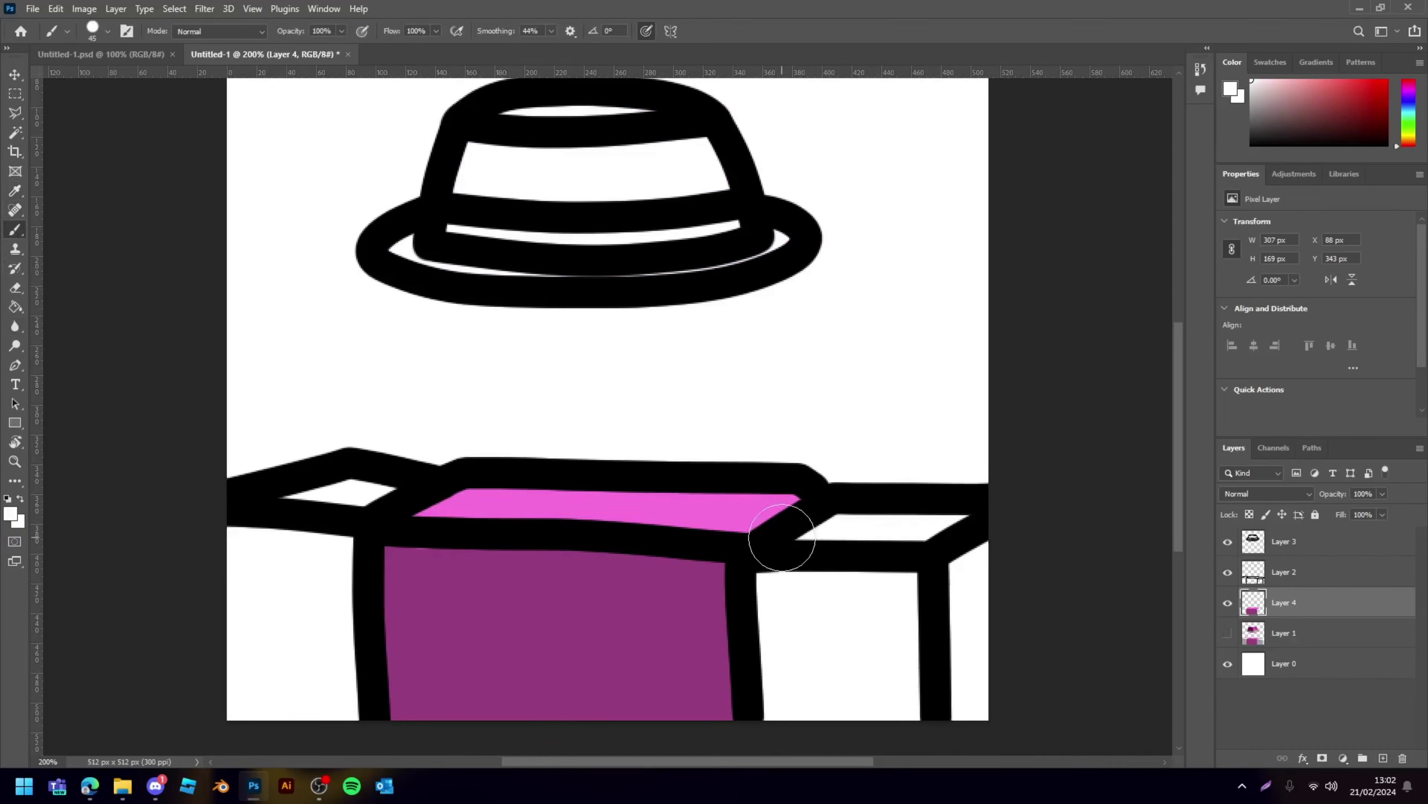
pyautogui.moveTo(759, 580)
pyautogui.mouseDown()
pyautogui.moveTo(813, 718)
pyautogui.moveTo(846, 591)
pyautogui.mouseUp()
# - Paint the torso's left side flat grey and compare the fills against the reference
pyautogui.click(1228, 633)
pyautogui.moveTo(335, 537); pyautogui.dragTo(279, 715)
pyautogui.click(1228, 633)
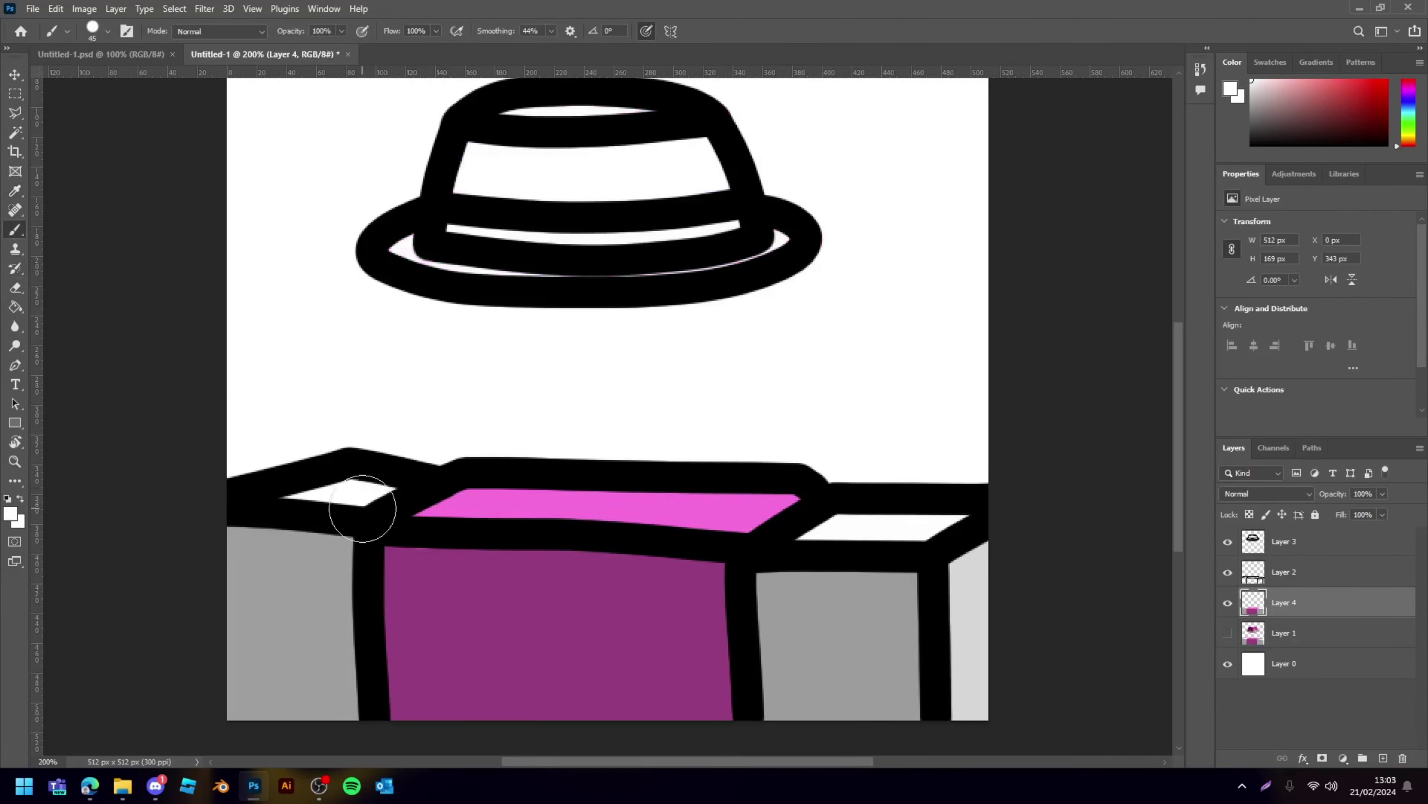
pyautogui.hotkey('ctrl', '-')
pyautogui.hotkey('ctrl', '-')
pyautogui.hotkey('ctrl', '-')
pyautogui.hotkey('ctrl', '+')
pyautogui.hotkey('ctrl', '+')
pyautogui.hotkey('ctrl', '+')
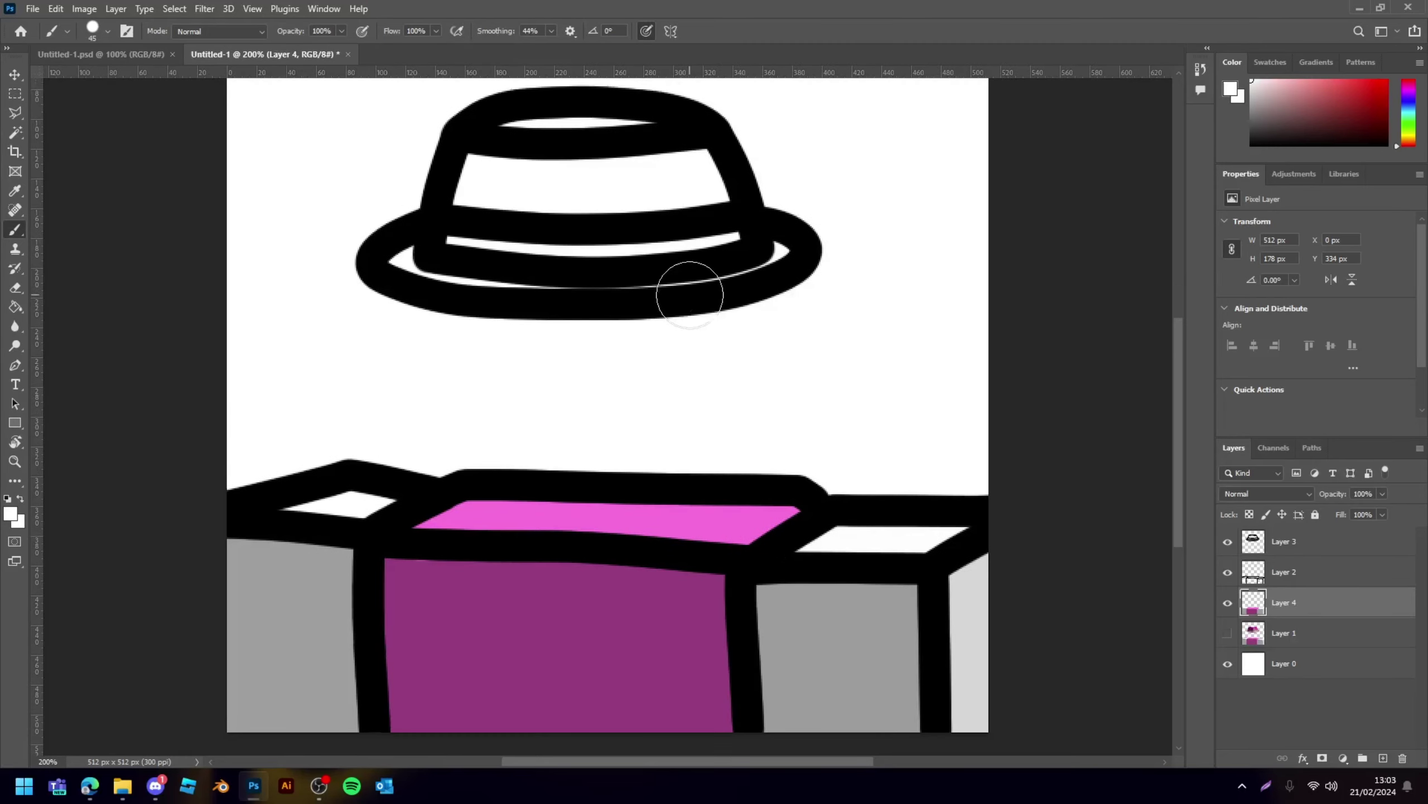
pyautogui.hotkey('ctrl', '-')
pyautogui.hotkey('ctrl', '+')
pyautogui.scroll(2, 701, 288)
pyautogui.scroll(2, 877, 351)
pyautogui.click(1228, 633)
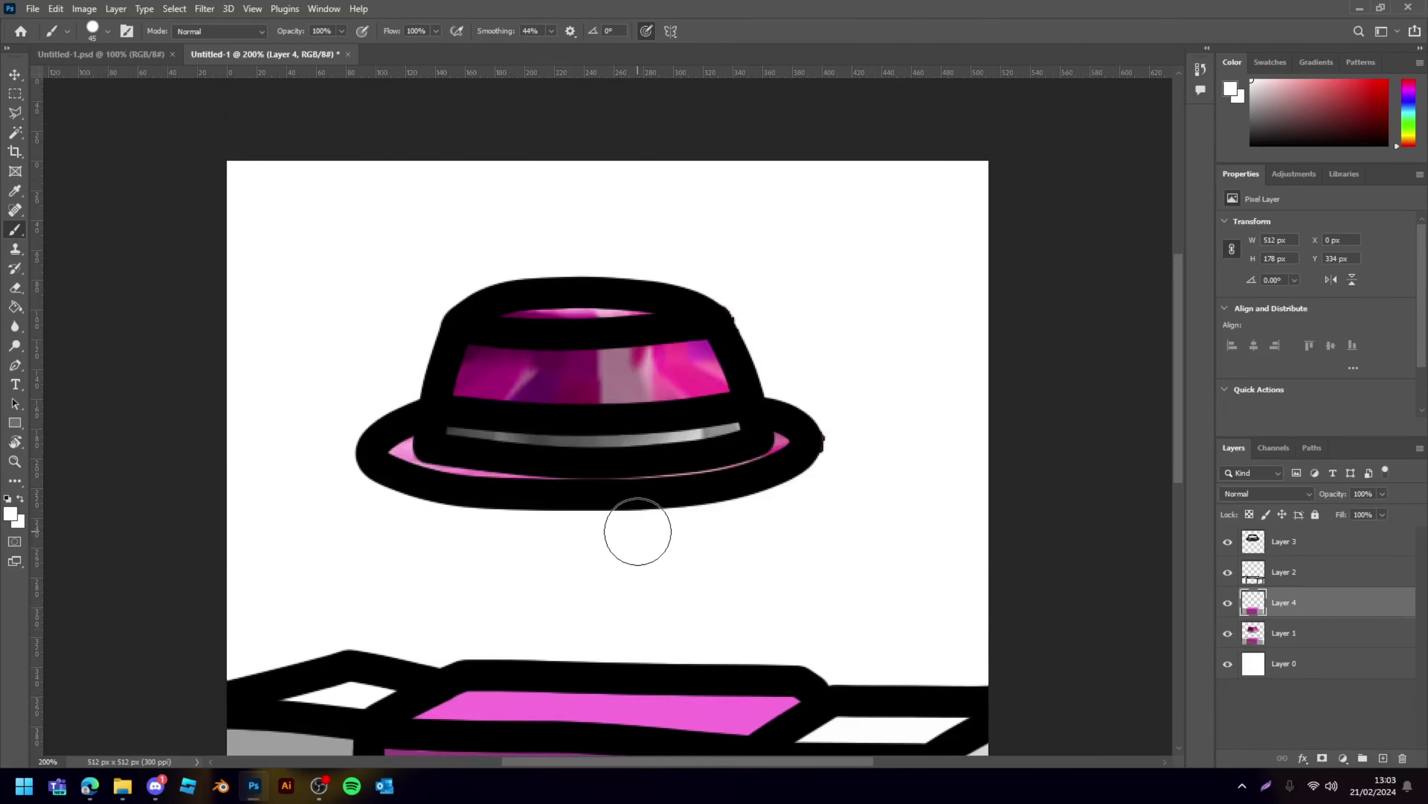
pyautogui.hotkey('ctrl', '+')
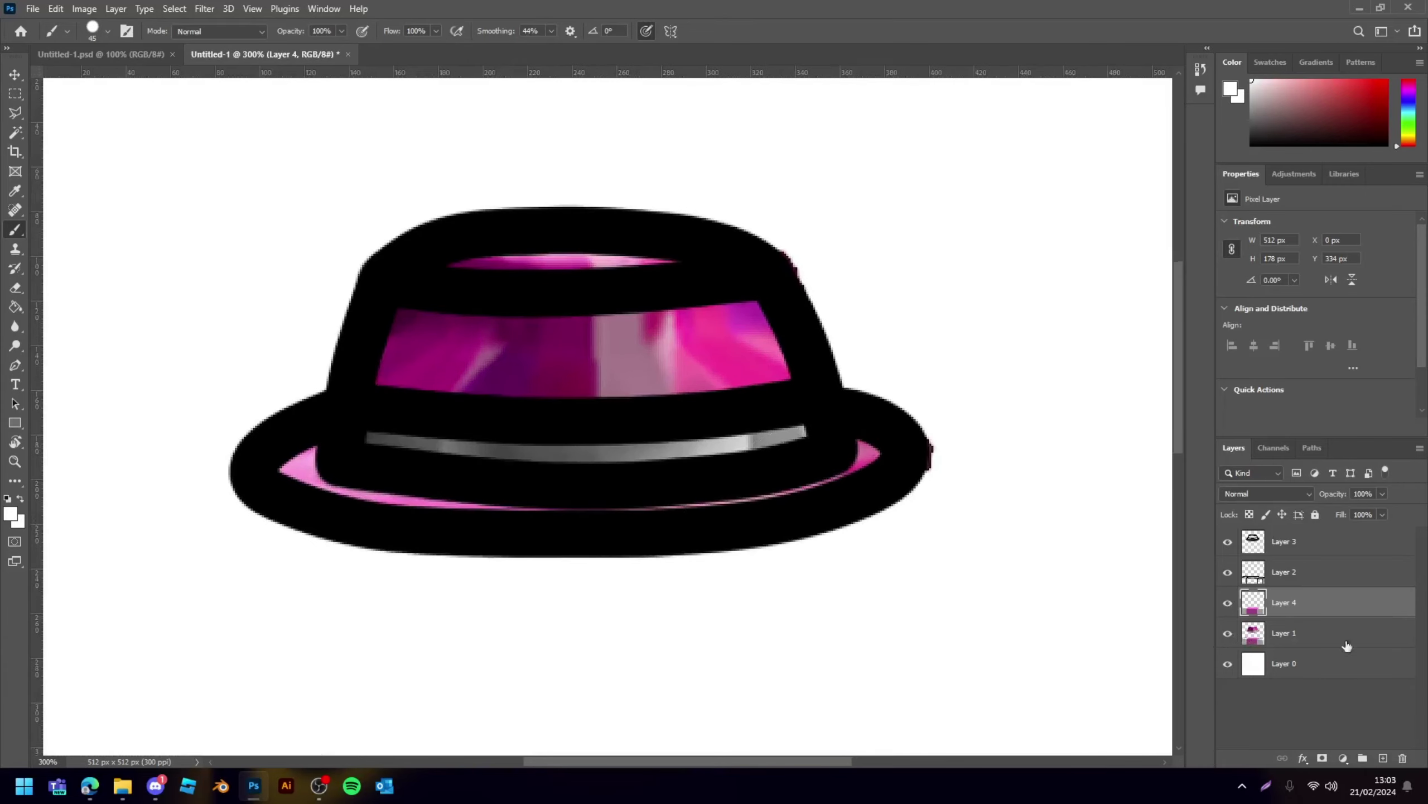
# - Add a new layer and place it just beneath the hat outline layer
pyautogui.click(1382, 760)
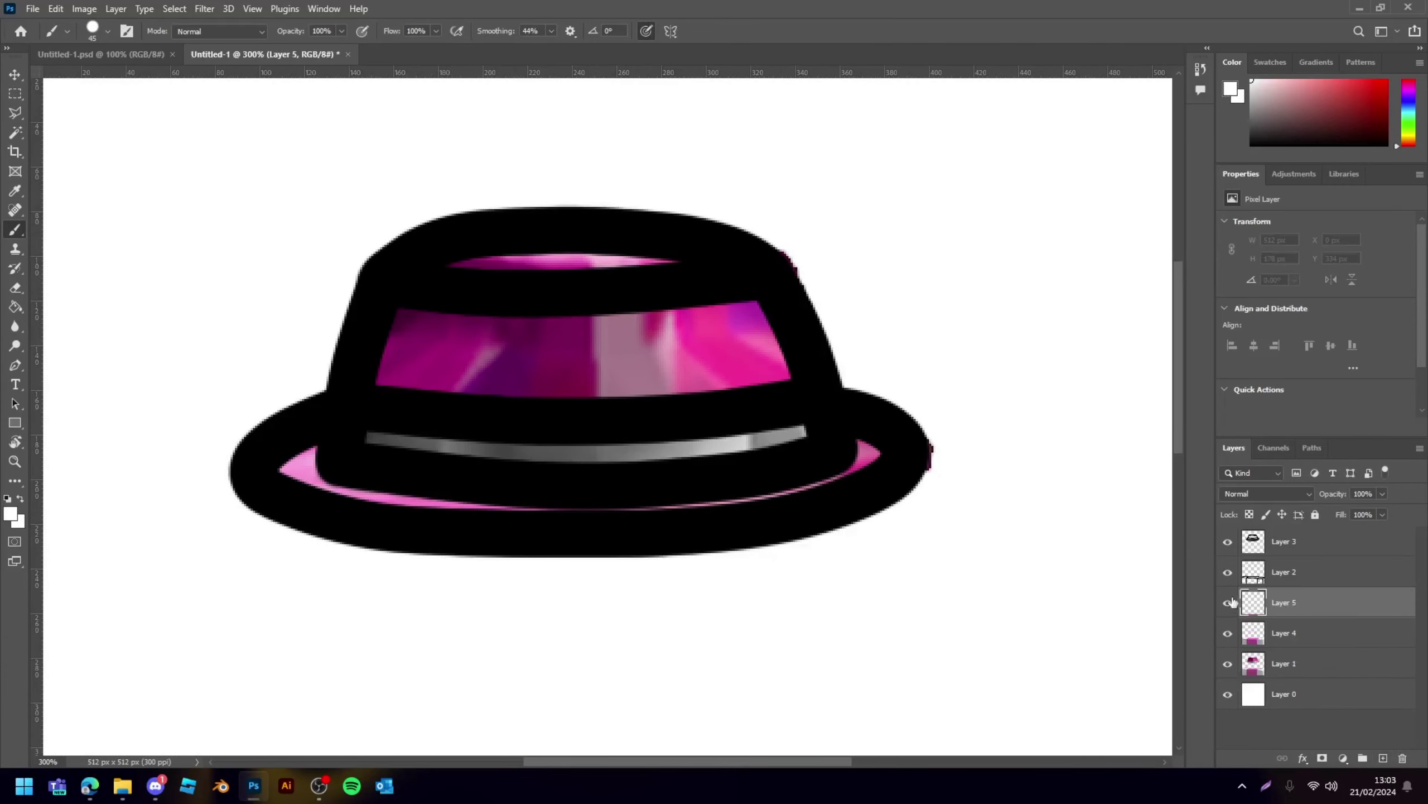
pyautogui.moveTo(1274, 608); pyautogui.dragTo(1281, 572)
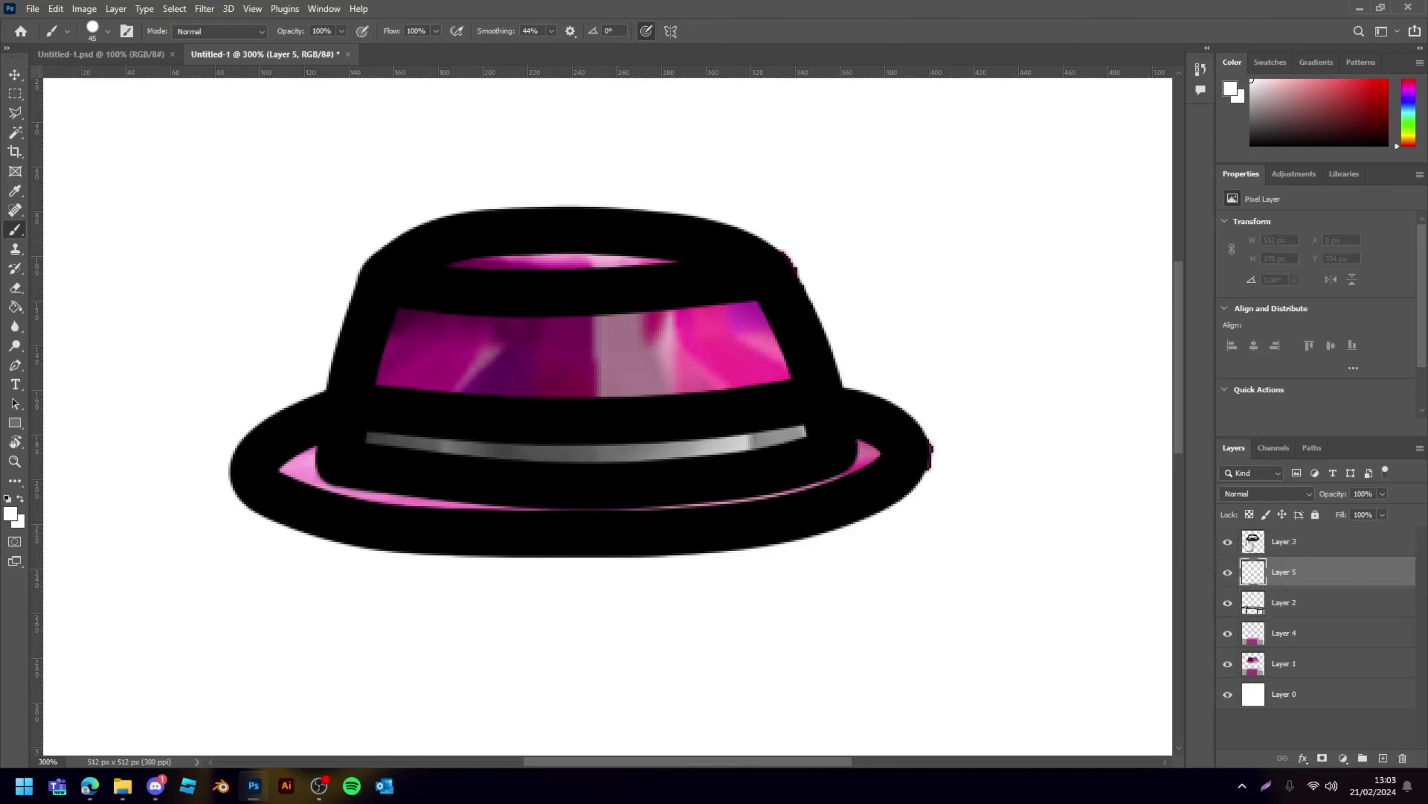
pyautogui.click(1228, 542)
pyautogui.click(1228, 542)
# - Paint the hat brim flat magenta with a smaller brush, using the sampled pink
pyautogui.press('i')
pyautogui.click(869, 455)
pyautogui.click(14, 237)
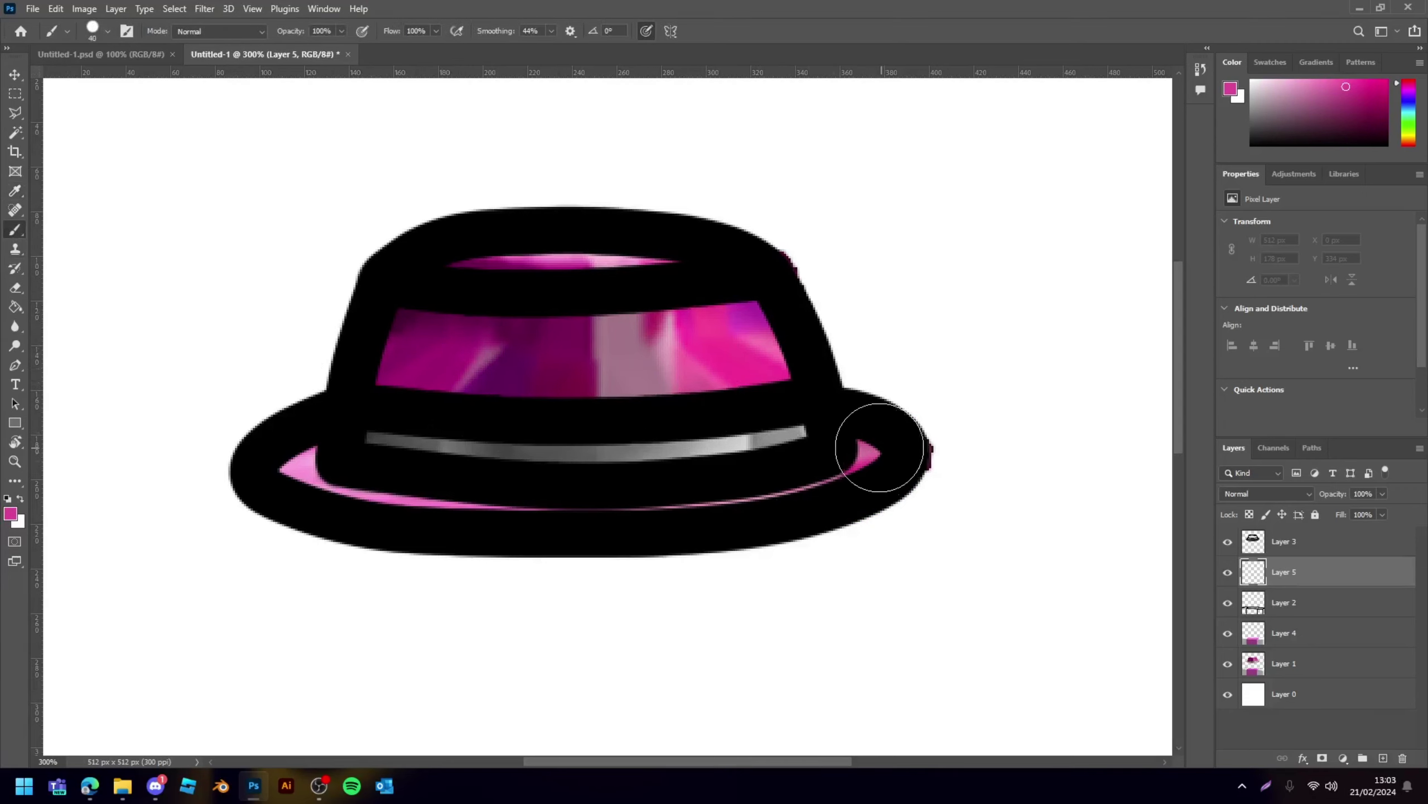
pyautogui.press('[')
pyautogui.press('[')
pyautogui.moveTo(692, 525); pyautogui.dragTo(297, 466)
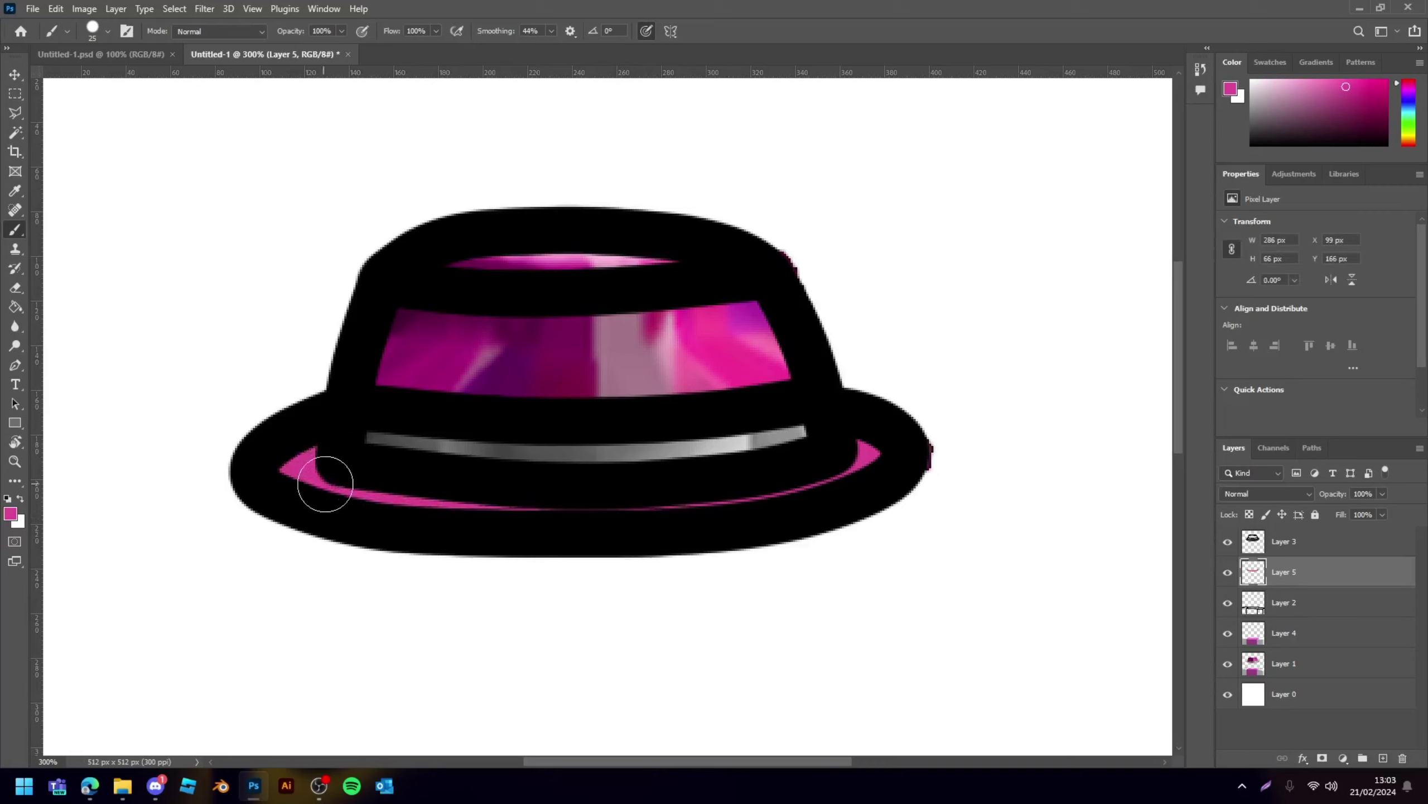
# - Paint the hat stripe flat light grey using the sampled grey
pyautogui.press('i')
pyautogui.click(734, 436)
pyautogui.click(18, 237)
pyautogui.moveTo(368, 440); pyautogui.dragTo(794, 435)
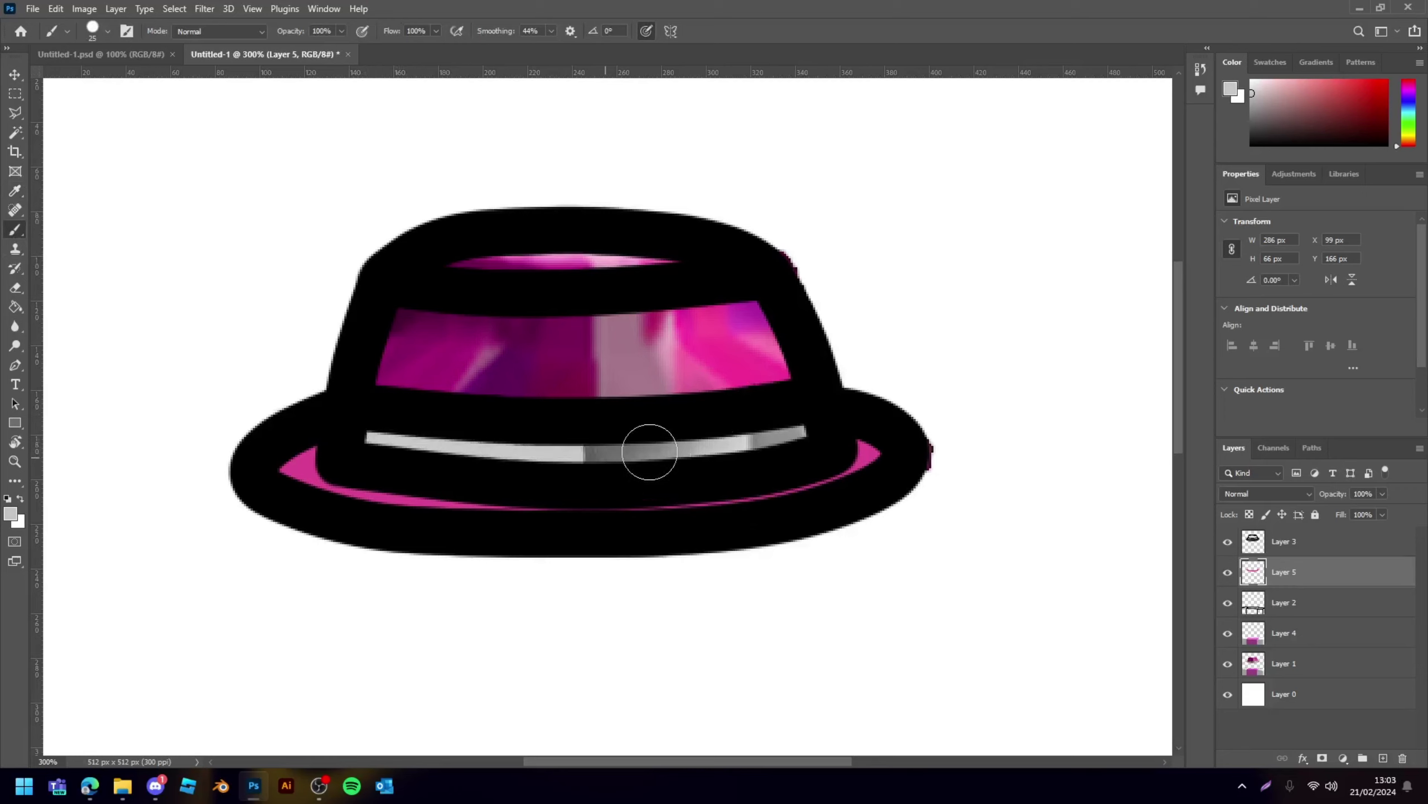
# - Paint the hat band and the hat's top opening flat magenta
pyautogui.press('i')
pyautogui.click(695, 303)
pyautogui.click(15, 229)
pyautogui.moveTo(379, 357)
pyautogui.mouseDown()
pyautogui.moveTo(797, 361)
pyautogui.moveTo(495, 325)
pyautogui.mouseUp()
pyautogui.press('i')
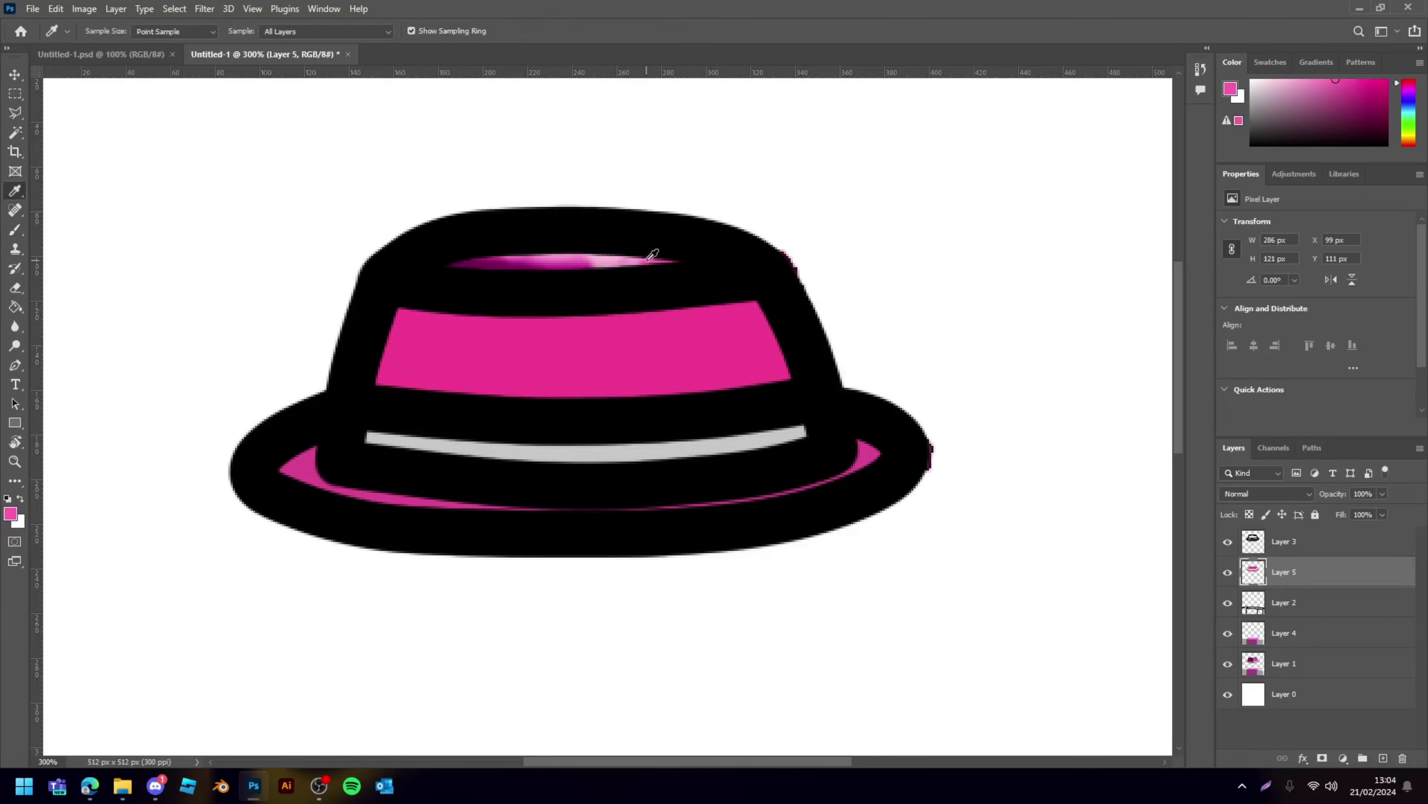
pyautogui.click(15, 230)
pyautogui.moveTo(449, 262); pyautogui.dragTo(677, 262)
pyautogui.hotkey('ctrl', '-')
pyautogui.hotkey('ctrl', '-')
pyautogui.hotkey('ctrl', '+')
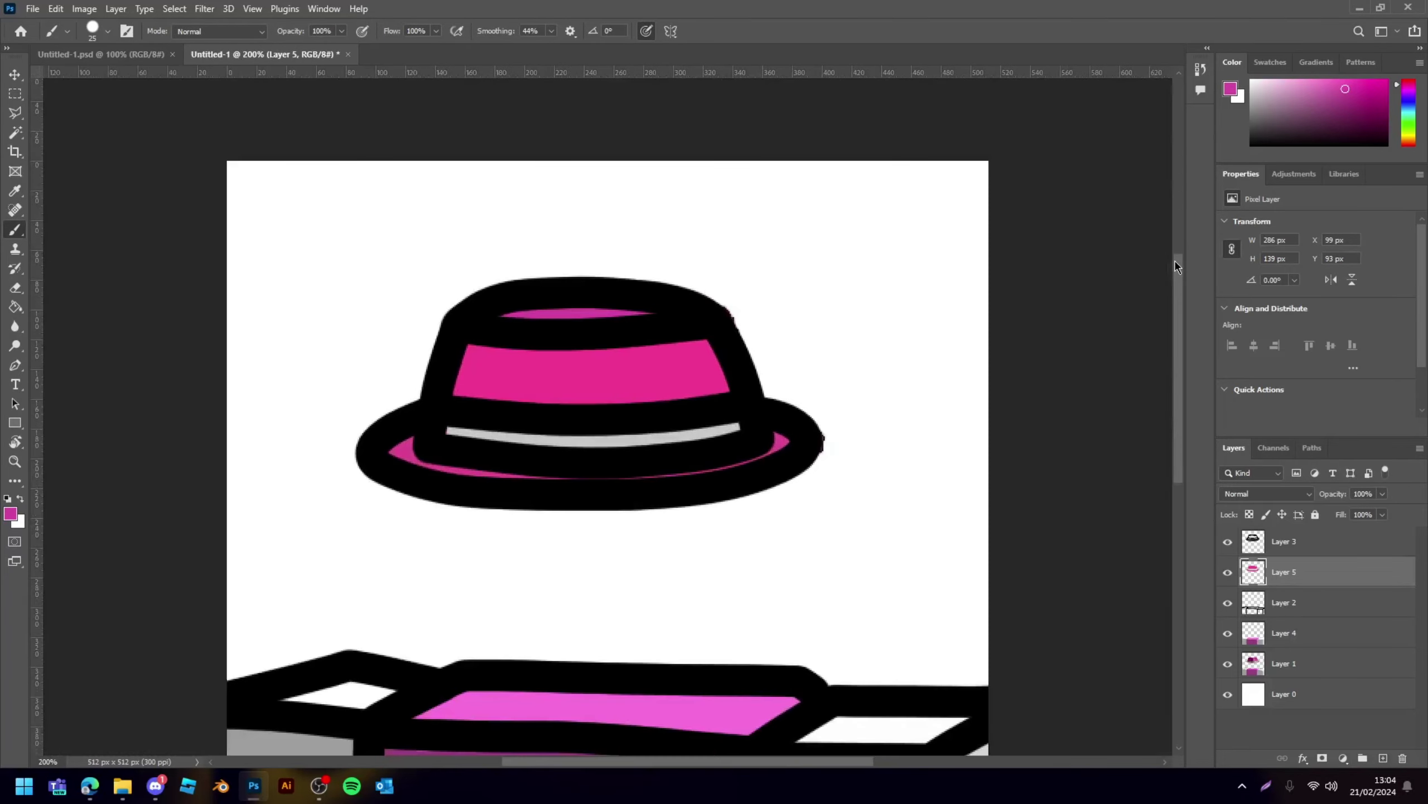
pyautogui.scroll(-3, 742, 405)
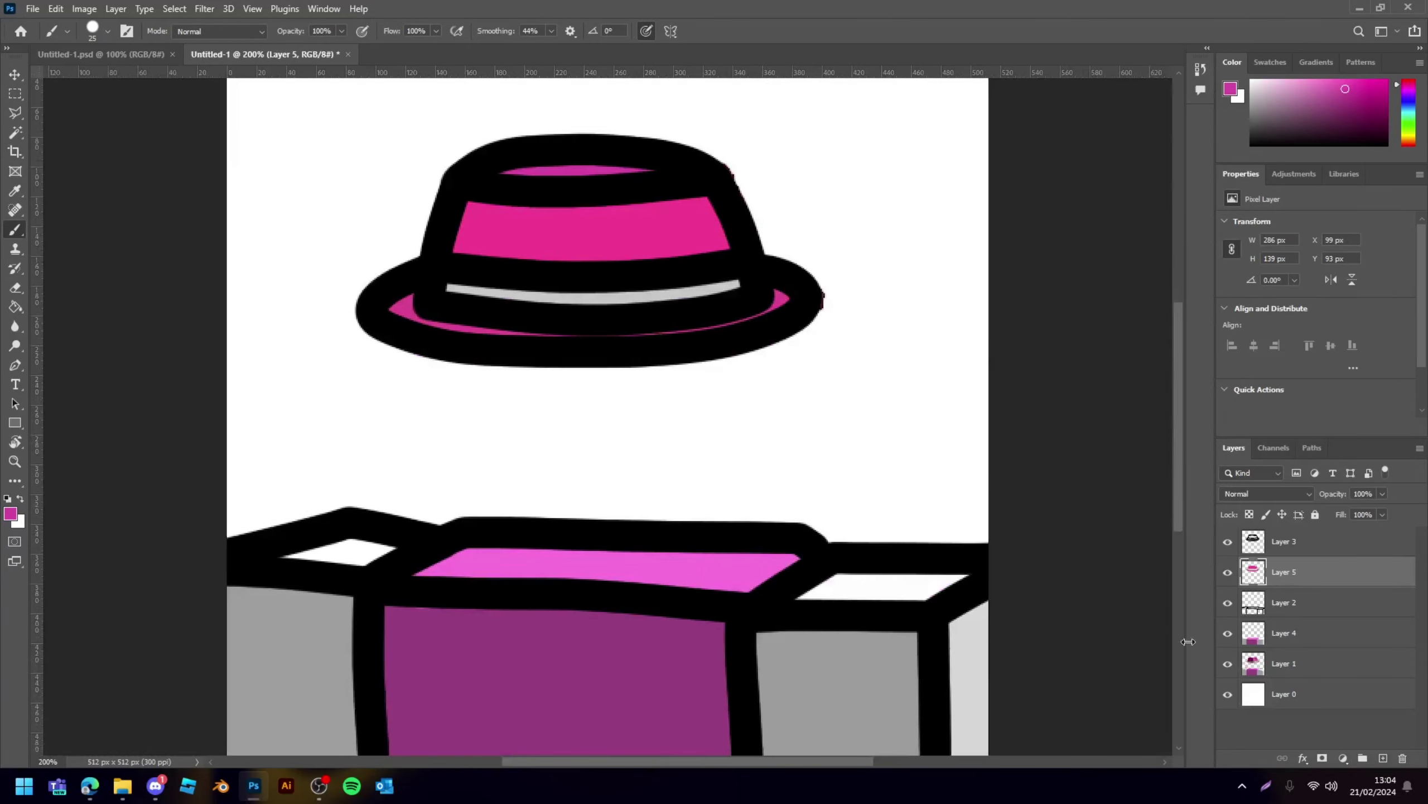
pyautogui.click(1228, 663)
pyautogui.hotkey('ctrl', '-')
pyautogui.hotkey('ctrl', '-')
pyautogui.hotkey('ctrl', '-')
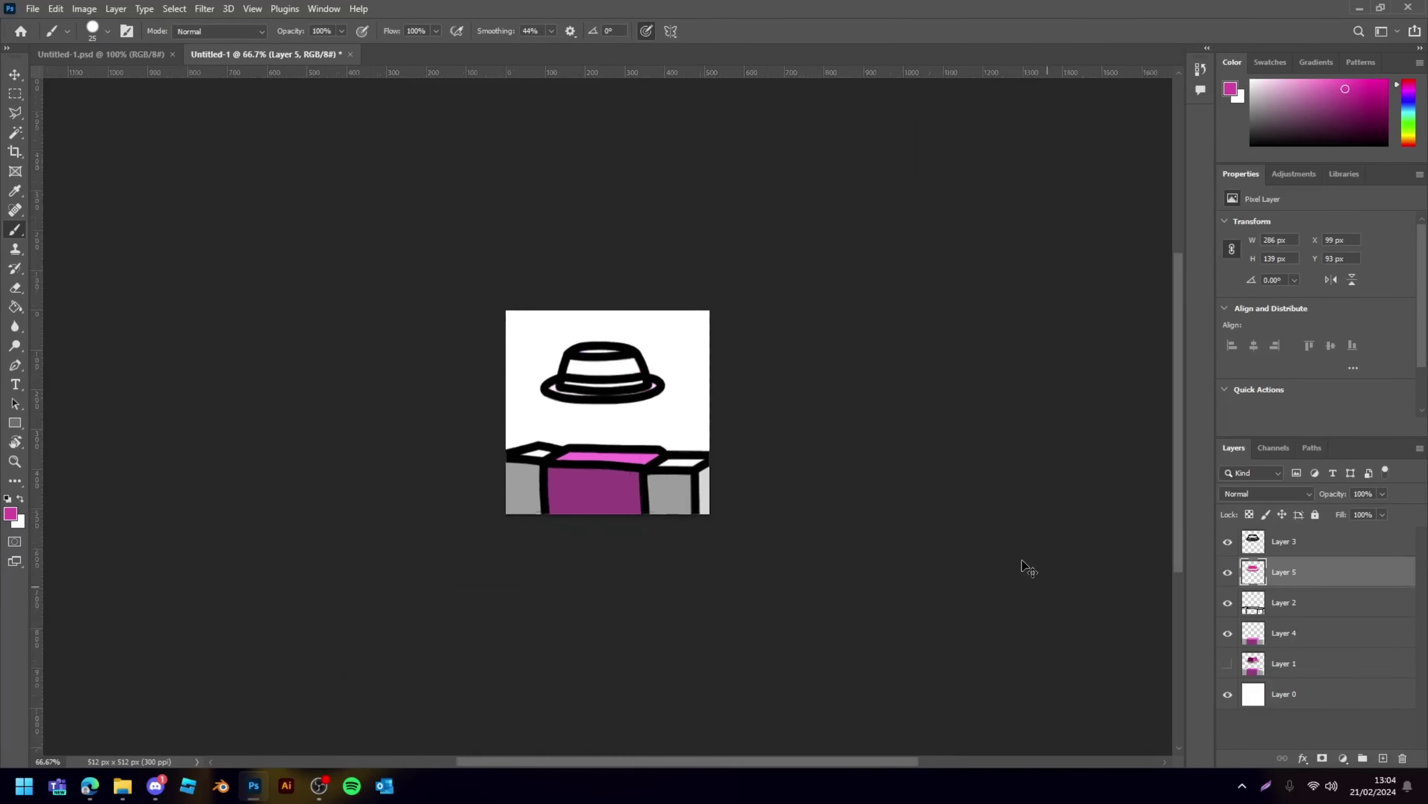
pyautogui.hotkey('ctrl', '+')
pyautogui.hotkey('ctrl', '+')
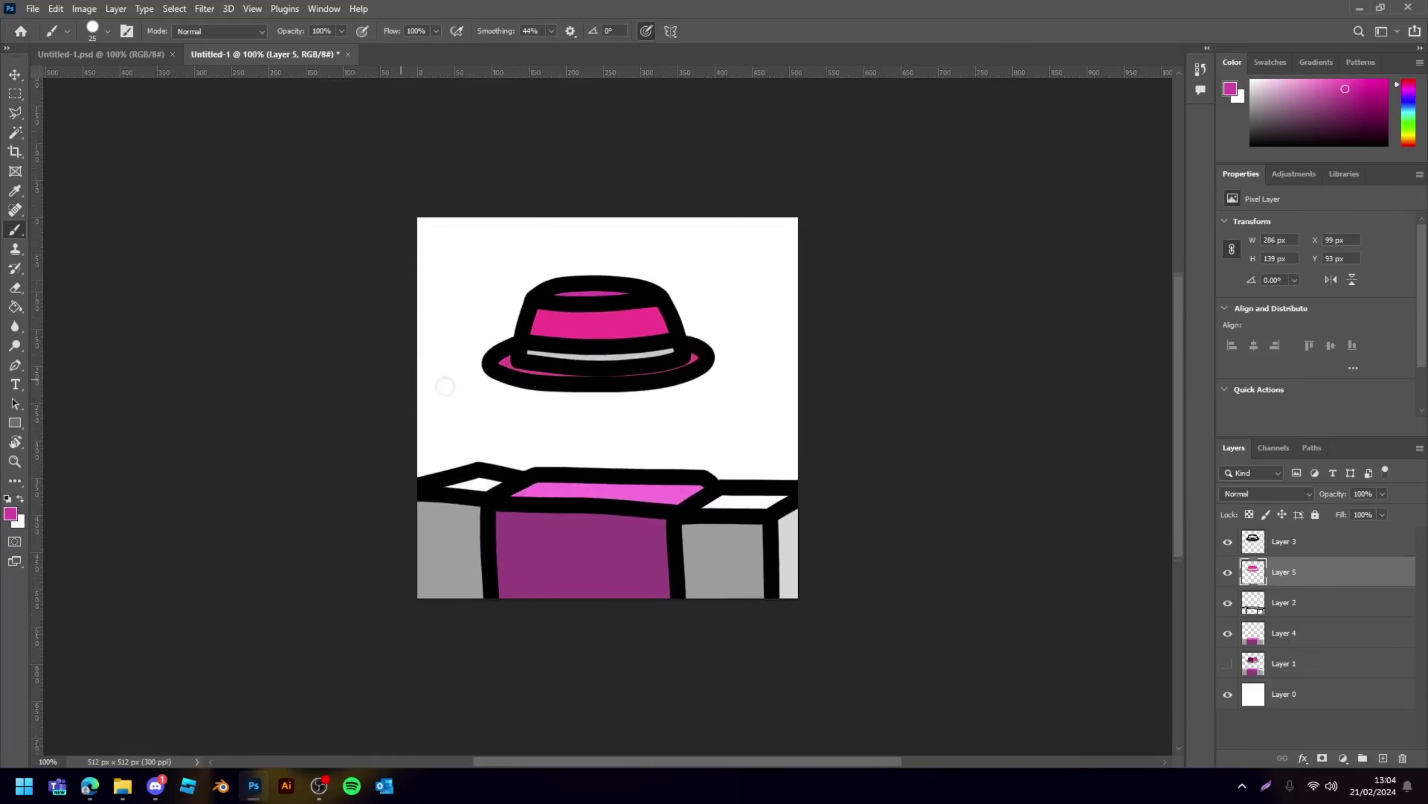
pyautogui.click(13, 73)
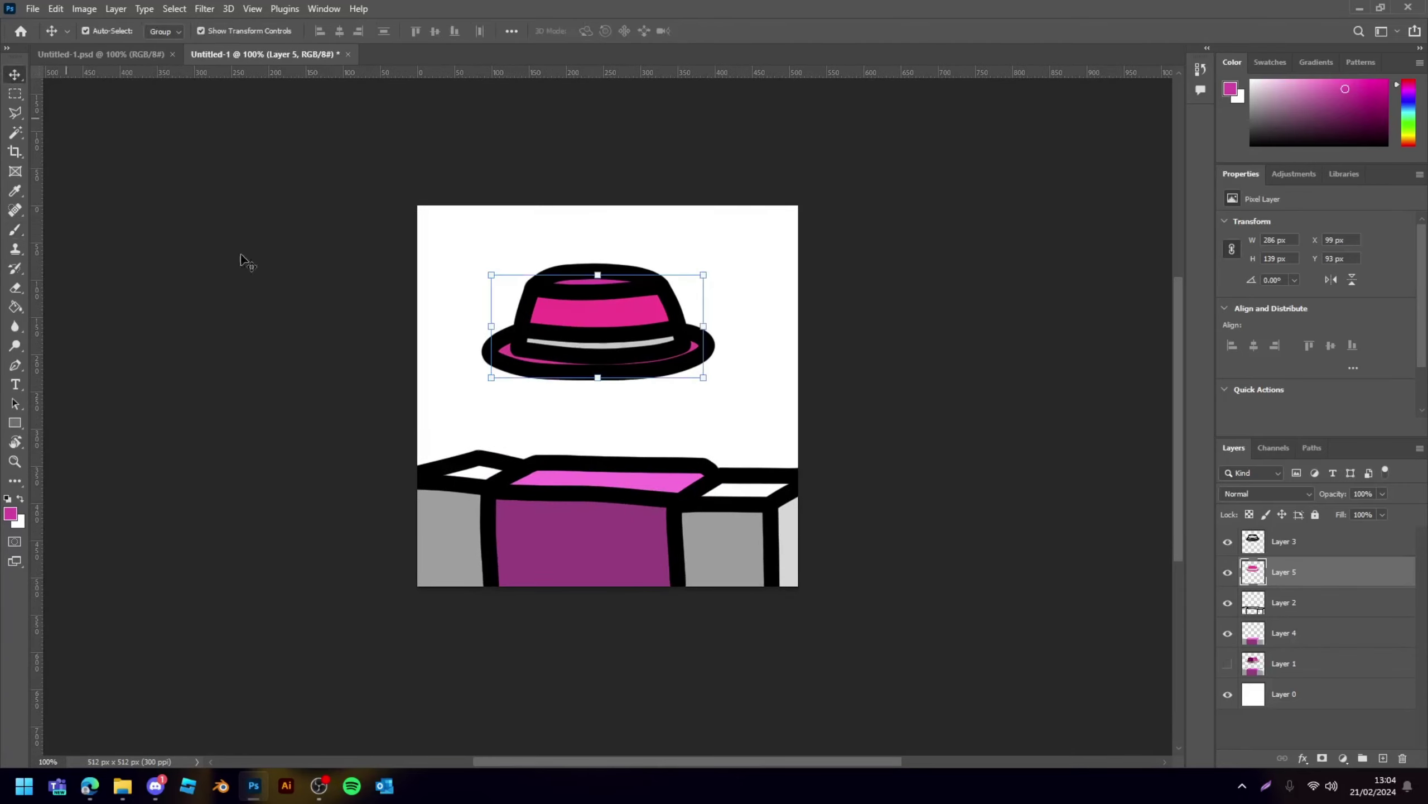
pyautogui.click(347, 351)
pyautogui.hotkey('ctrl', '+')
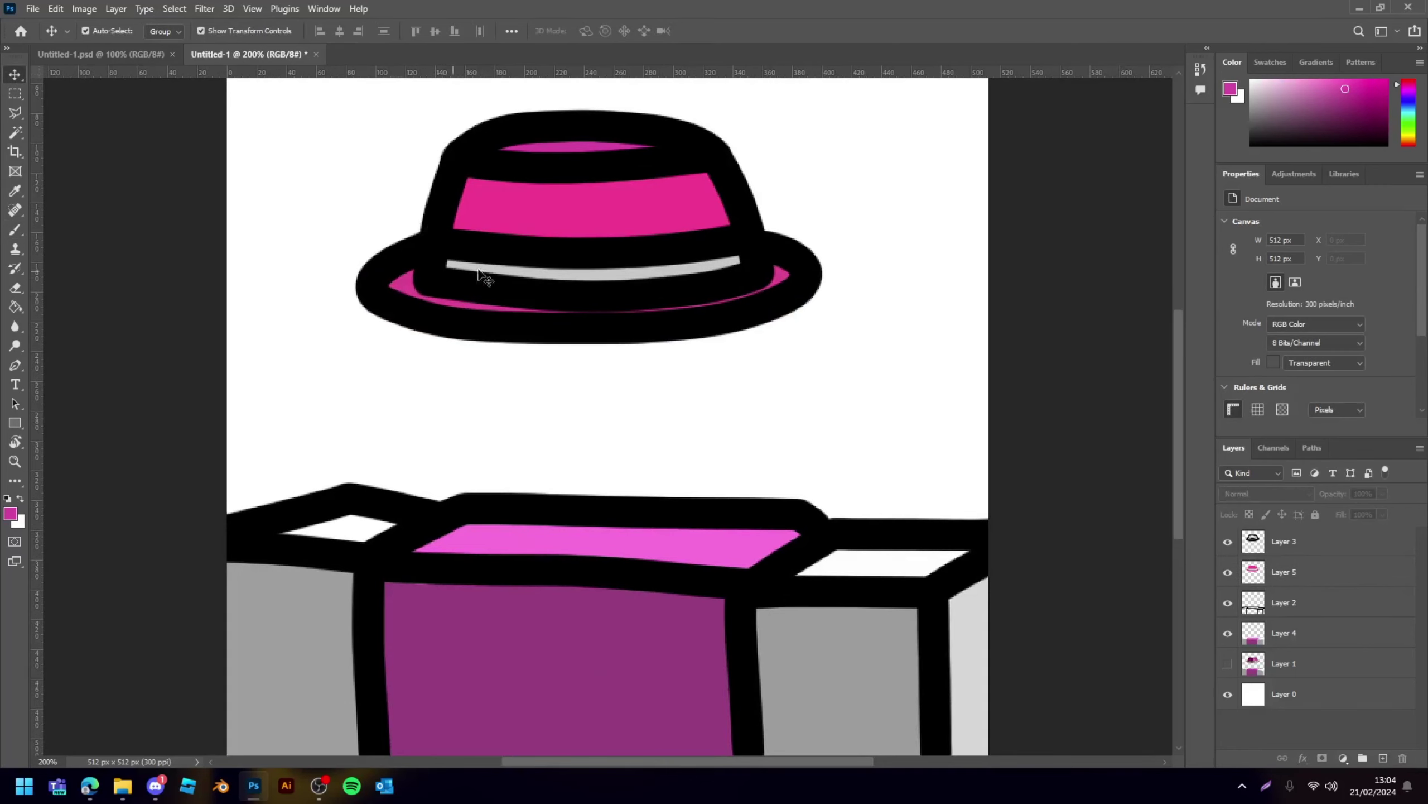
pyautogui.press('i')
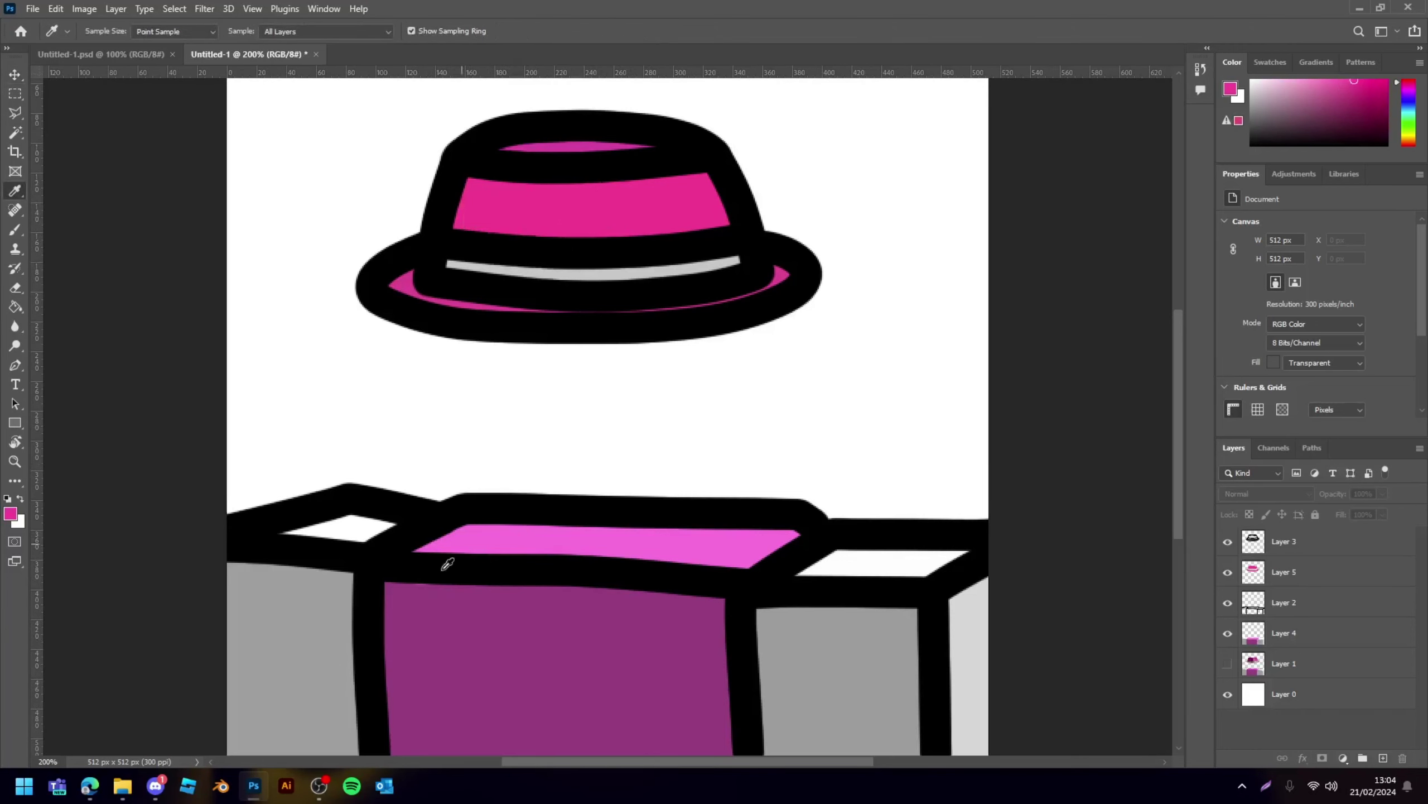
pyautogui.scroll(-2, 604, 612)
pyautogui.scroll(1, 402, 438)
pyautogui.press('v')
# - On the torso box layer, brush deep pink over the lid's top face and purple front
pyautogui.click(481, 502)
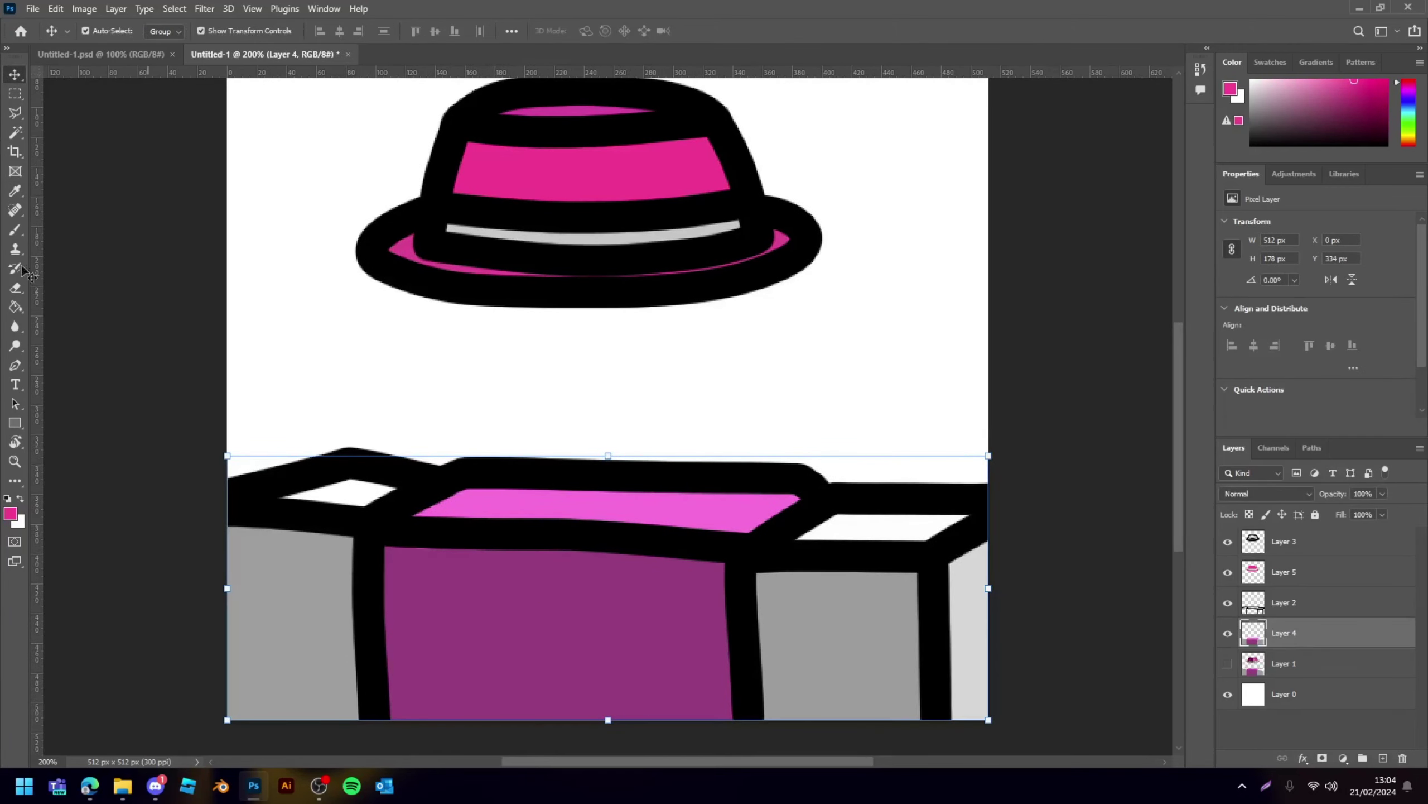
pyautogui.click(16, 230)
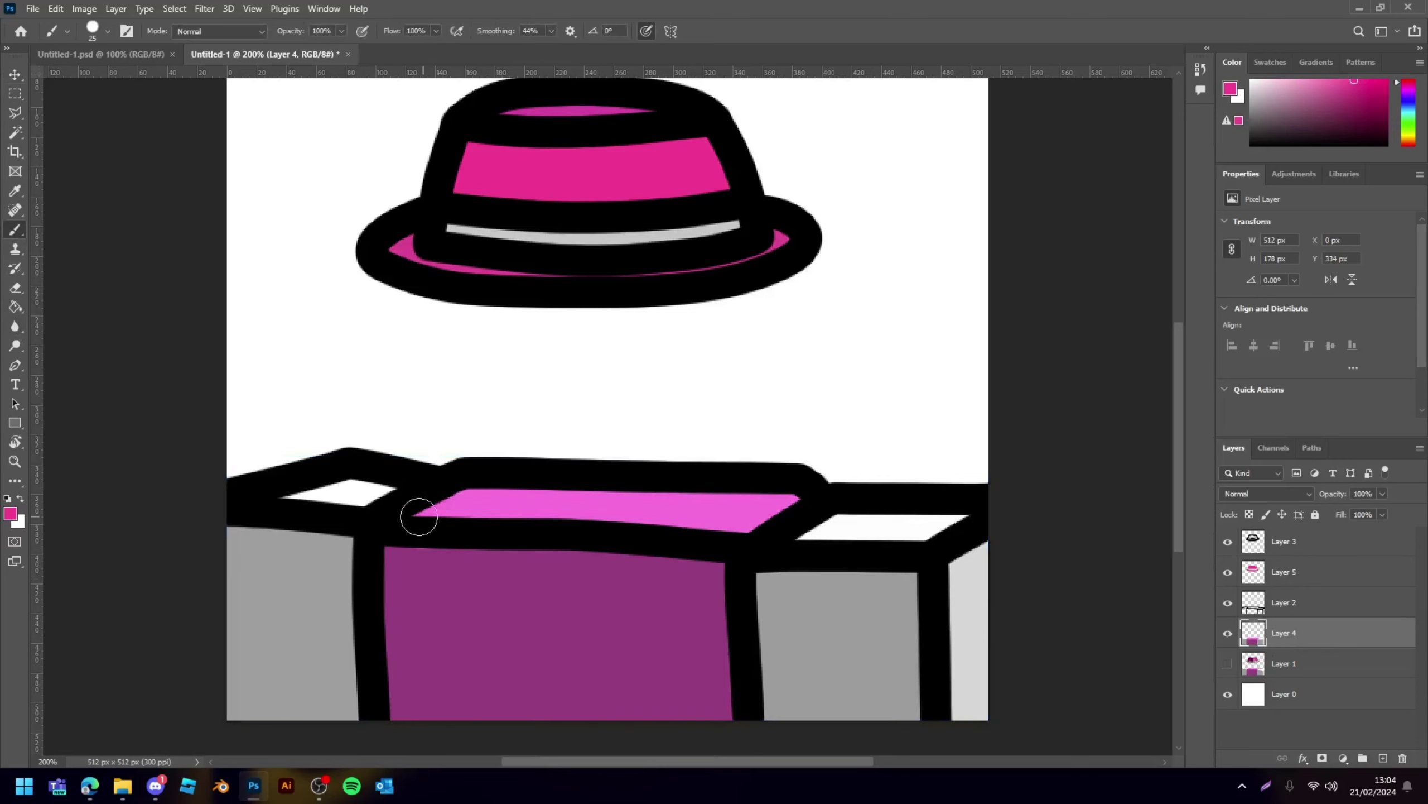
pyautogui.moveTo(419, 516)
pyautogui.mouseDown()
pyautogui.moveTo(769, 536)
pyautogui.moveTo(803, 491)
pyautogui.moveTo(551, 495)
pyautogui.moveTo(441, 479)
pyautogui.mouseUp()
pyautogui.click(692, 586)
pyautogui.moveTo(591, 581)
pyautogui.mouseDown()
pyautogui.moveTo(558, 600)
pyautogui.moveTo(700, 637)
pyautogui.mouseUp()
pyautogui.hotkey('ctrl', '1')
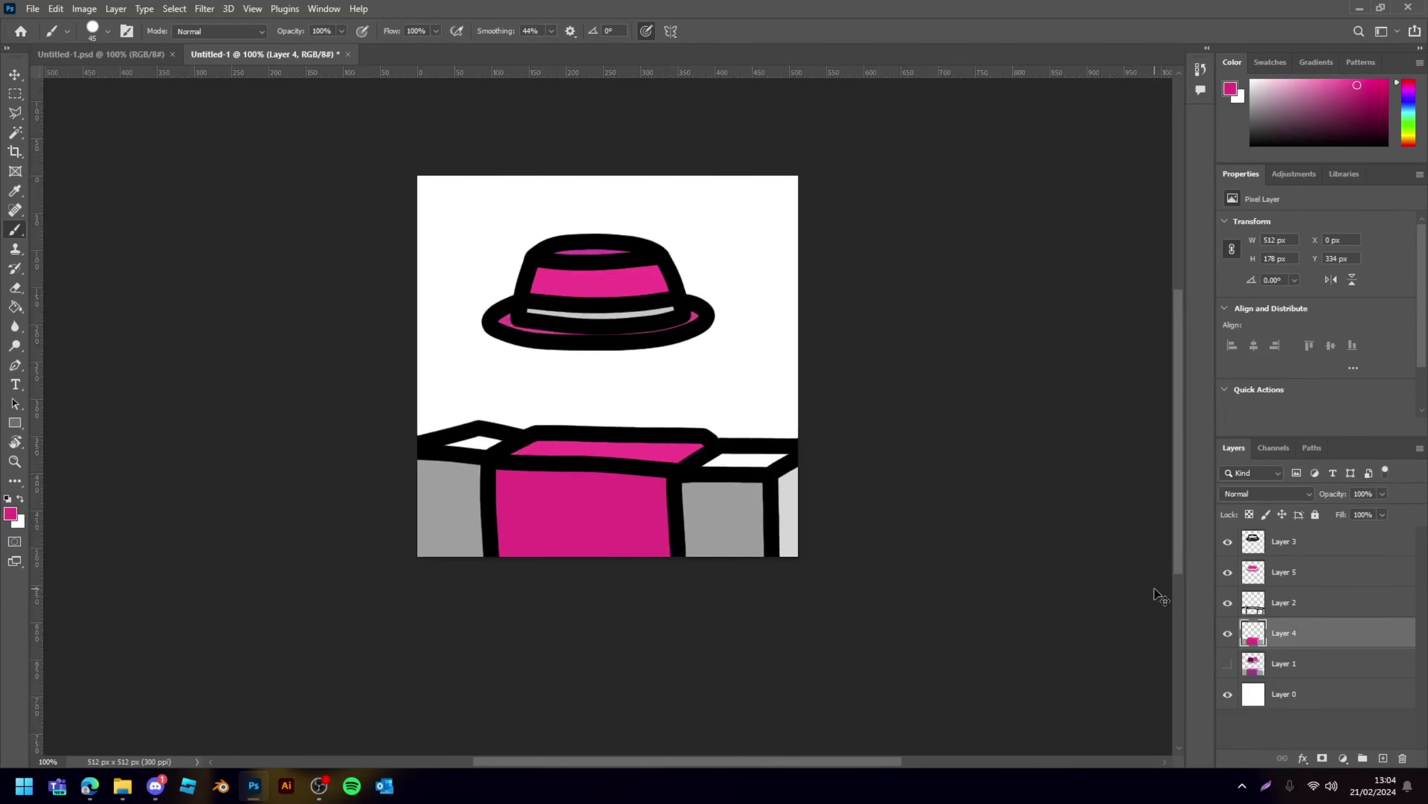
pyautogui.hotkey('ctrl', '+')
pyautogui.scroll(-1, 622, 415)
# - Select both grey side panels of the torso with the Polygonal Lasso
pyautogui.click(16, 114)
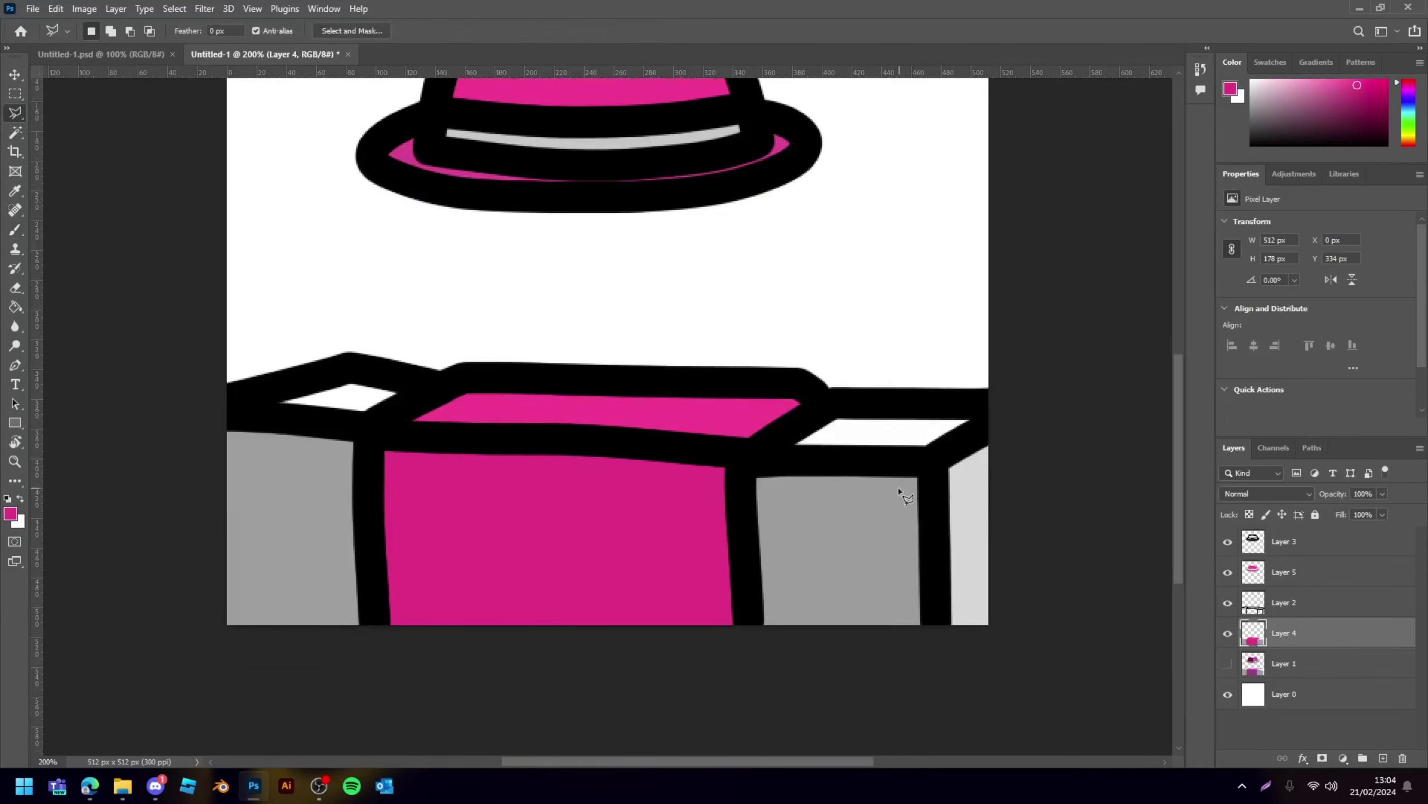
pyautogui.click(947, 678)
pyautogui.click(742, 665)
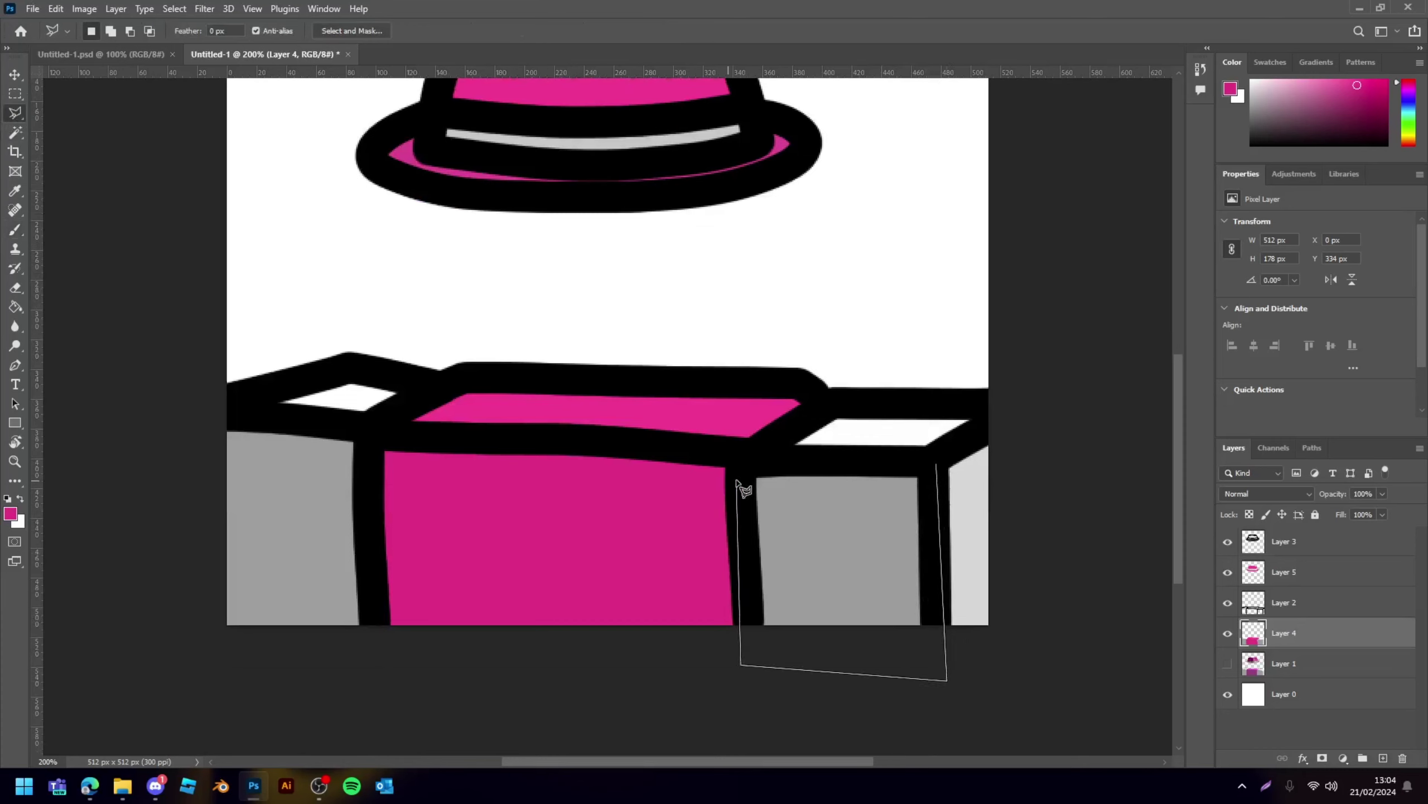
pyautogui.click(742, 462)
pyautogui.doubleClick(935, 463)
pyautogui.keyDown('shift'); pyautogui.click(371, 429); pyautogui.keyUp('shift')
pyautogui.click(378, 674)
pyautogui.click(102, 674)
pyautogui.click(74, 458)
pyautogui.click(168, 418)
pyautogui.click(256, 419)
pyautogui.doubleClick(430, 437)
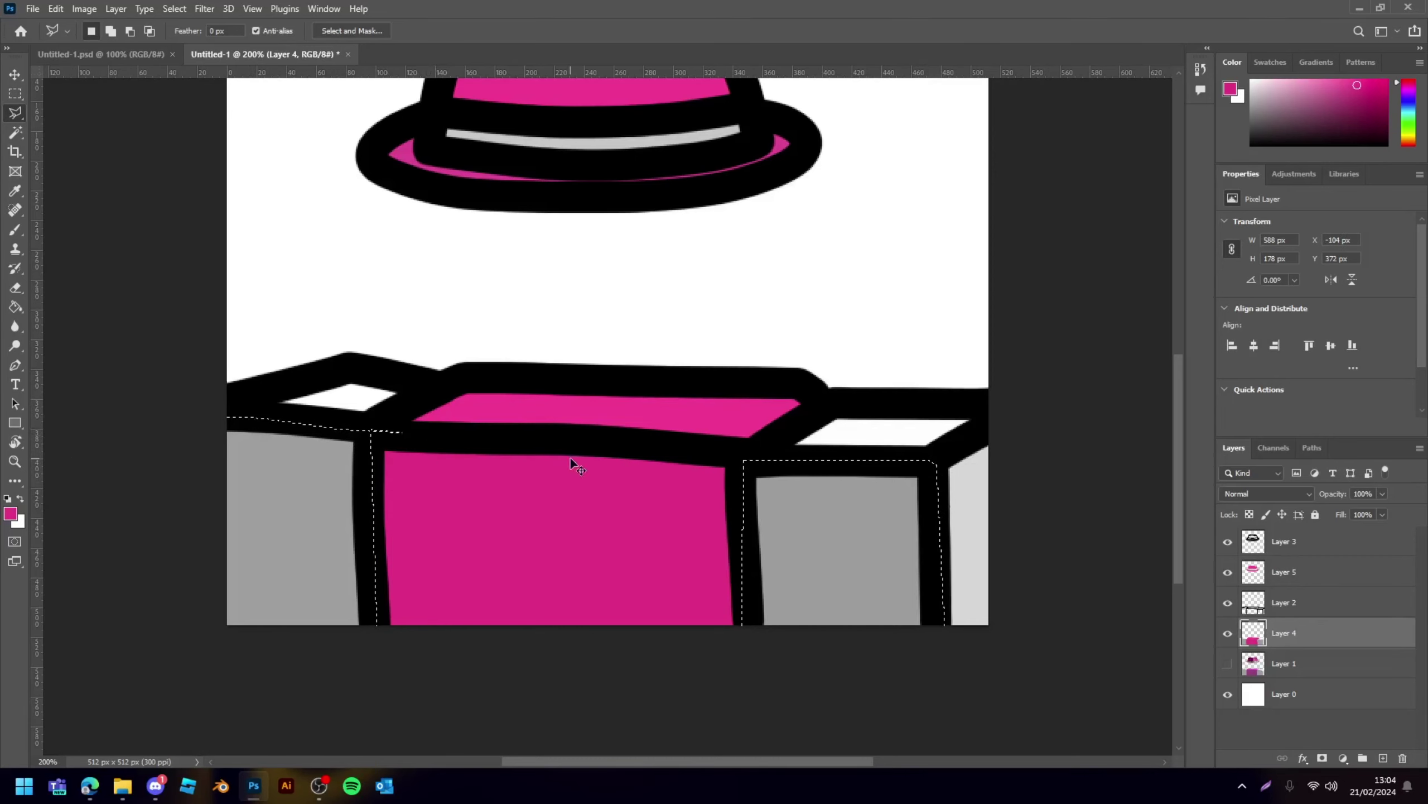
# - Raise the selected panels' Lightness in Hue/Saturation, then deselect
pyautogui.hotkey('ctrl', 'u')
pyautogui.moveTo(1048, 421); pyautogui.dragTo(1073, 422)
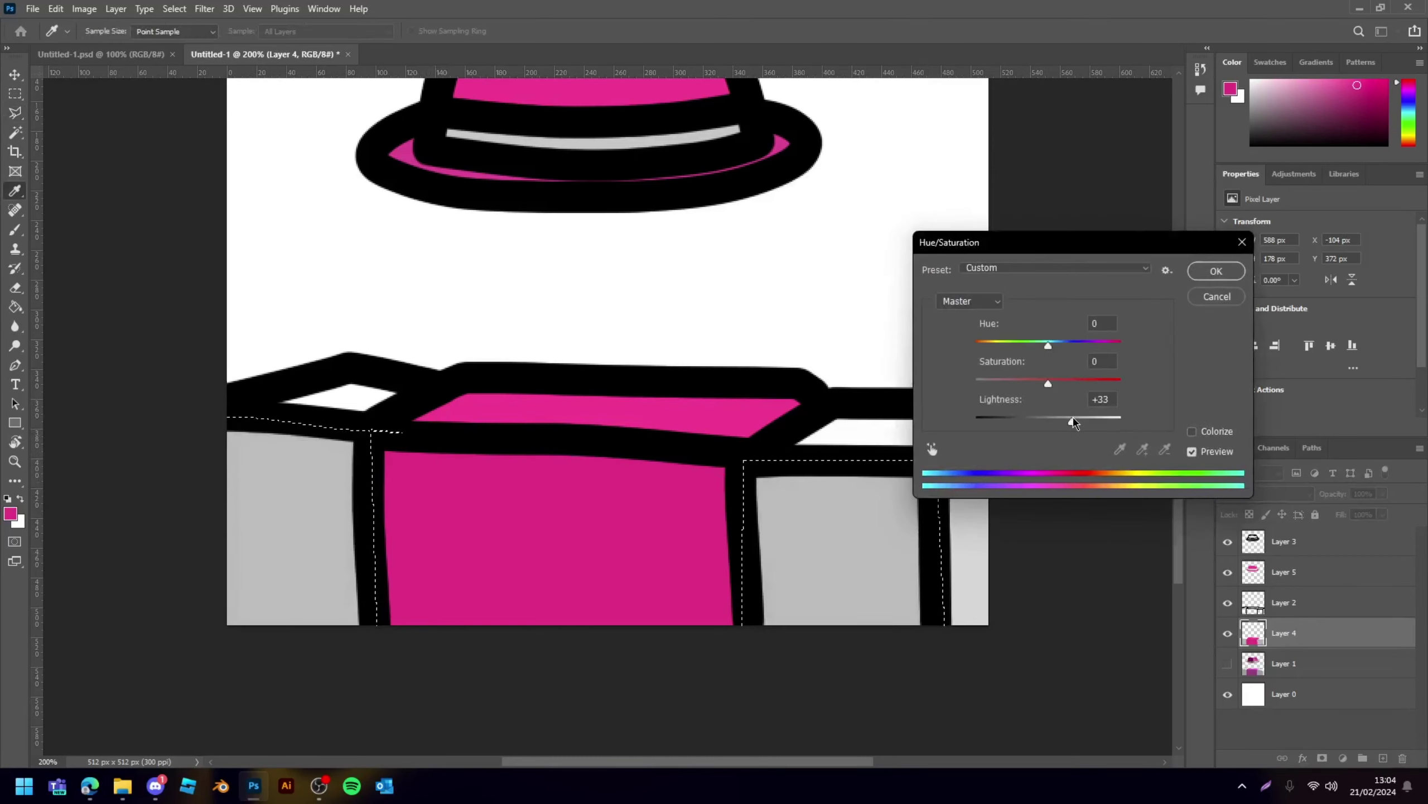
pyautogui.click(1215, 271)
pyautogui.click(15, 75)
pyautogui.click(15, 95)
pyautogui.hotkey('ctrl', 'd')
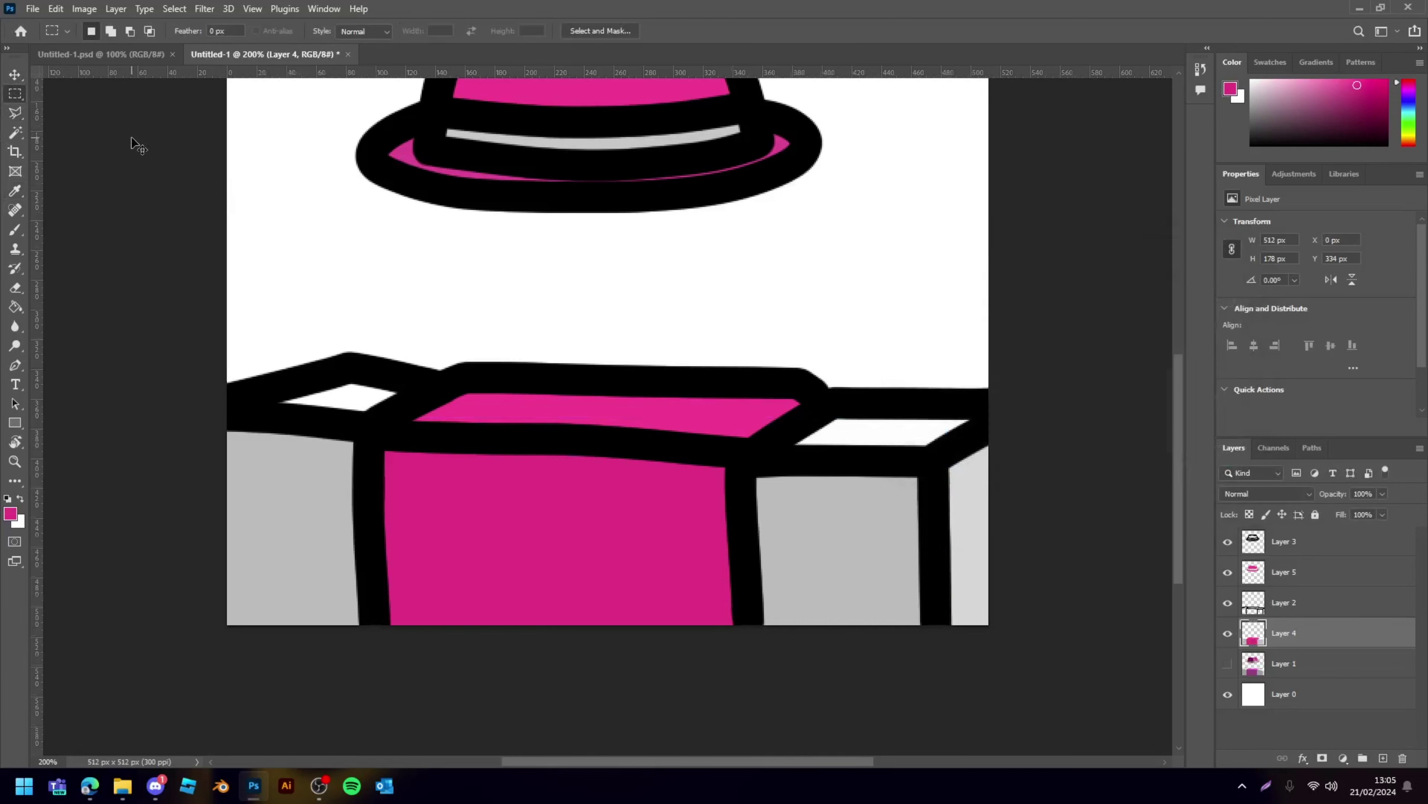
pyautogui.hotkey('ctrl', '-')
# - Restore the panel selection and lighten the grey panels slightly more
pyautogui.hotkey('ctrl', 'z')
pyautogui.hotkey('ctrl', 'u')
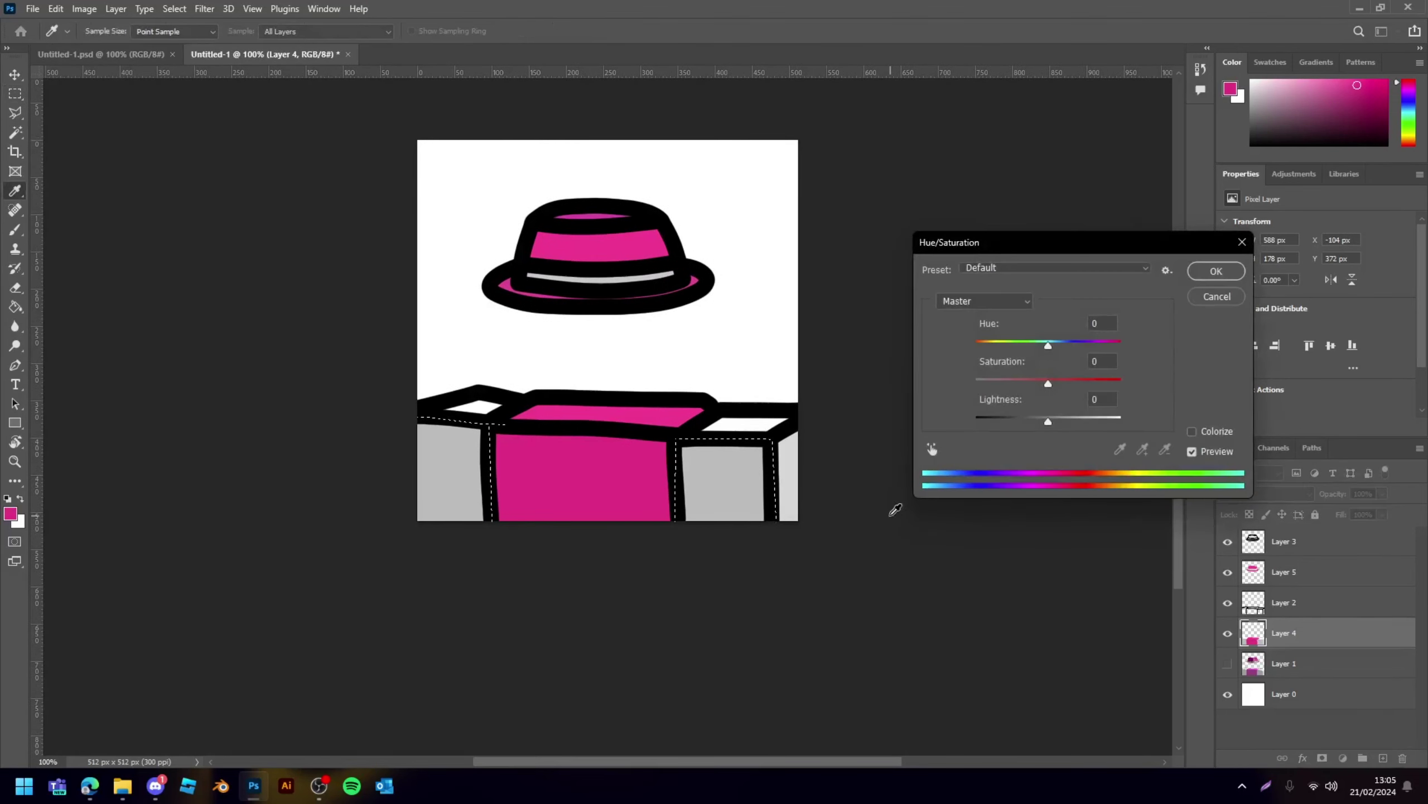
pyautogui.moveTo(1047, 418); pyautogui.dragTo(1059, 423)
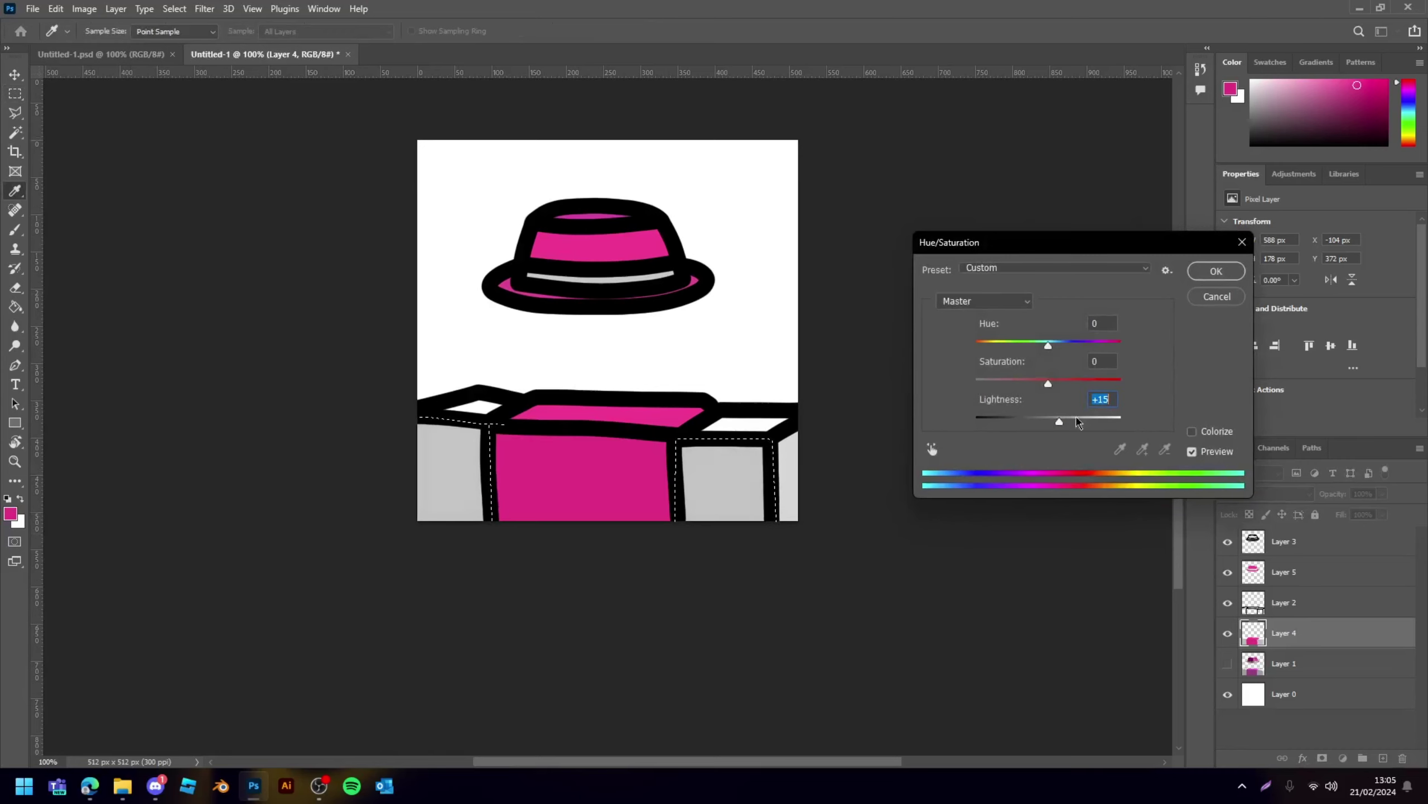
pyautogui.click(1217, 271)
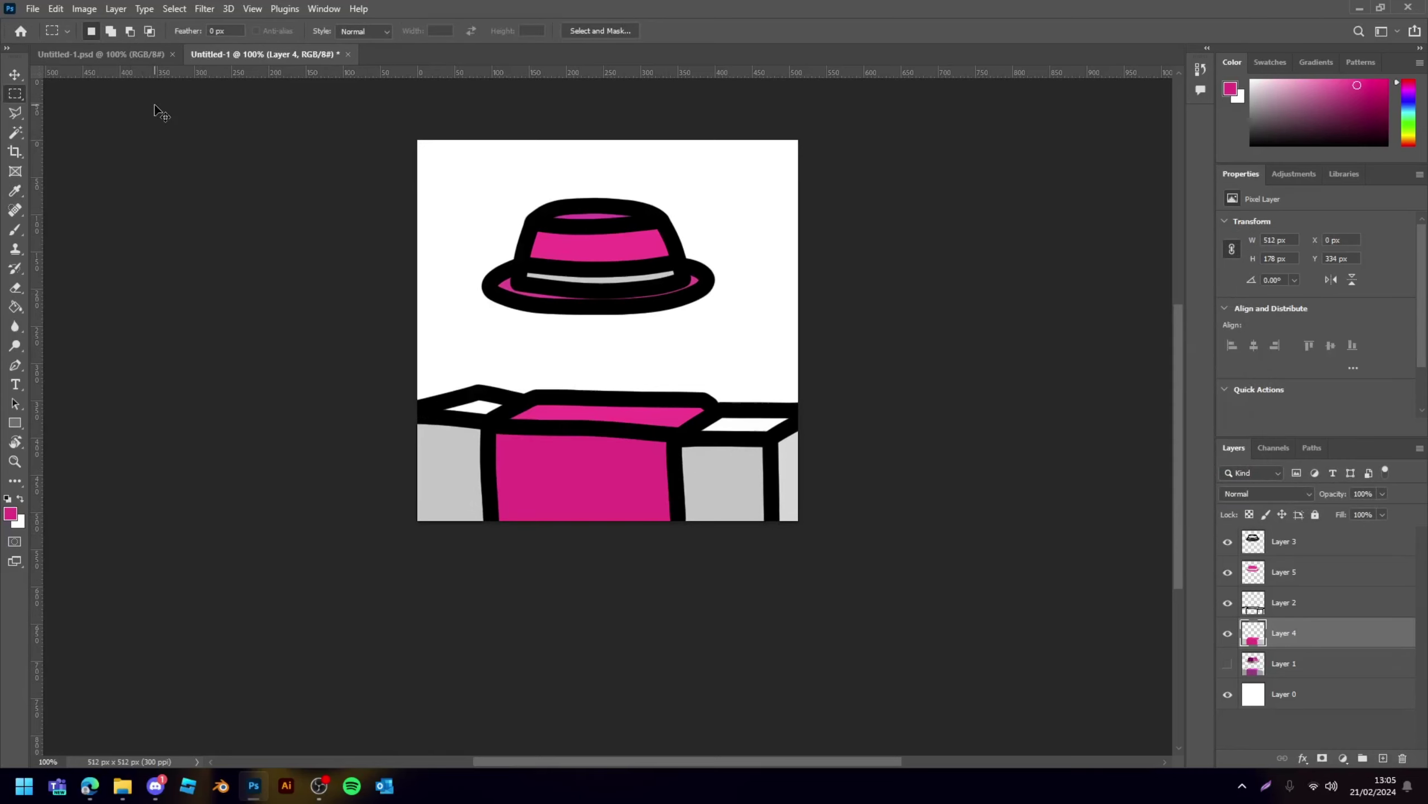
pyautogui.hotkey('ctrl', '+')
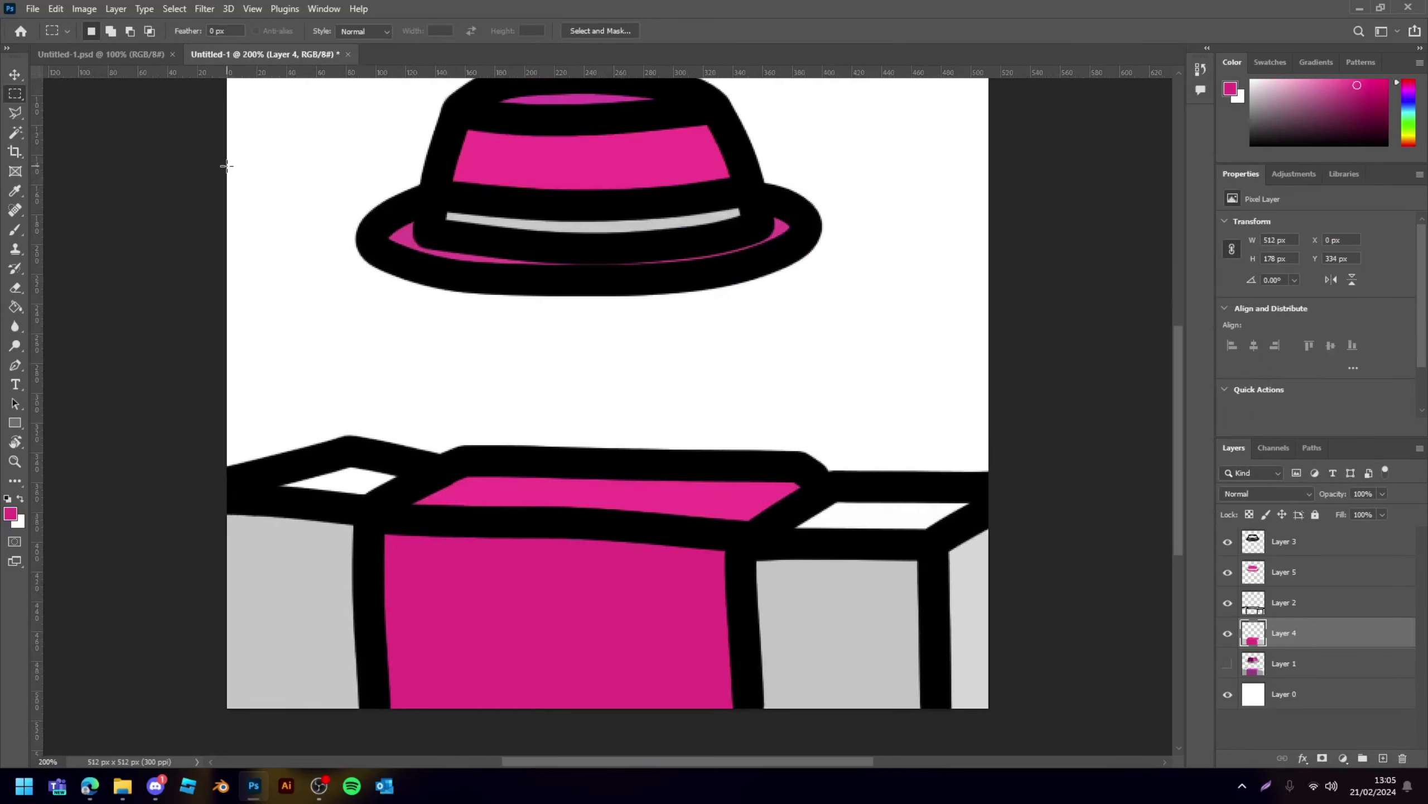
pyautogui.hotkey('ctrl', '-')
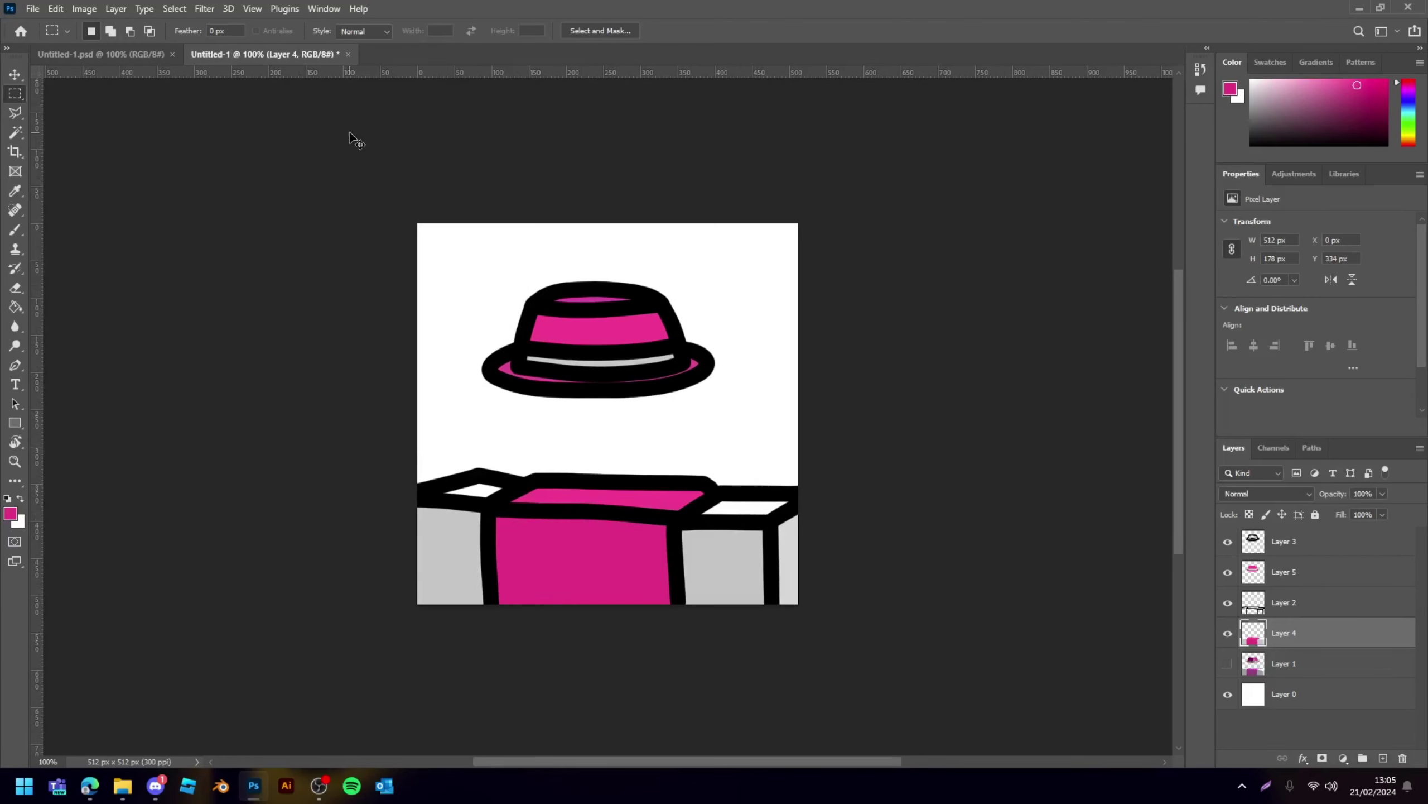
pyautogui.hotkey('ctrl', '+')
pyautogui.scroll(-1, 42, 168)
# - Select the hat layer and try a Gradient Overlay, then remove it
pyautogui.click(14, 74)
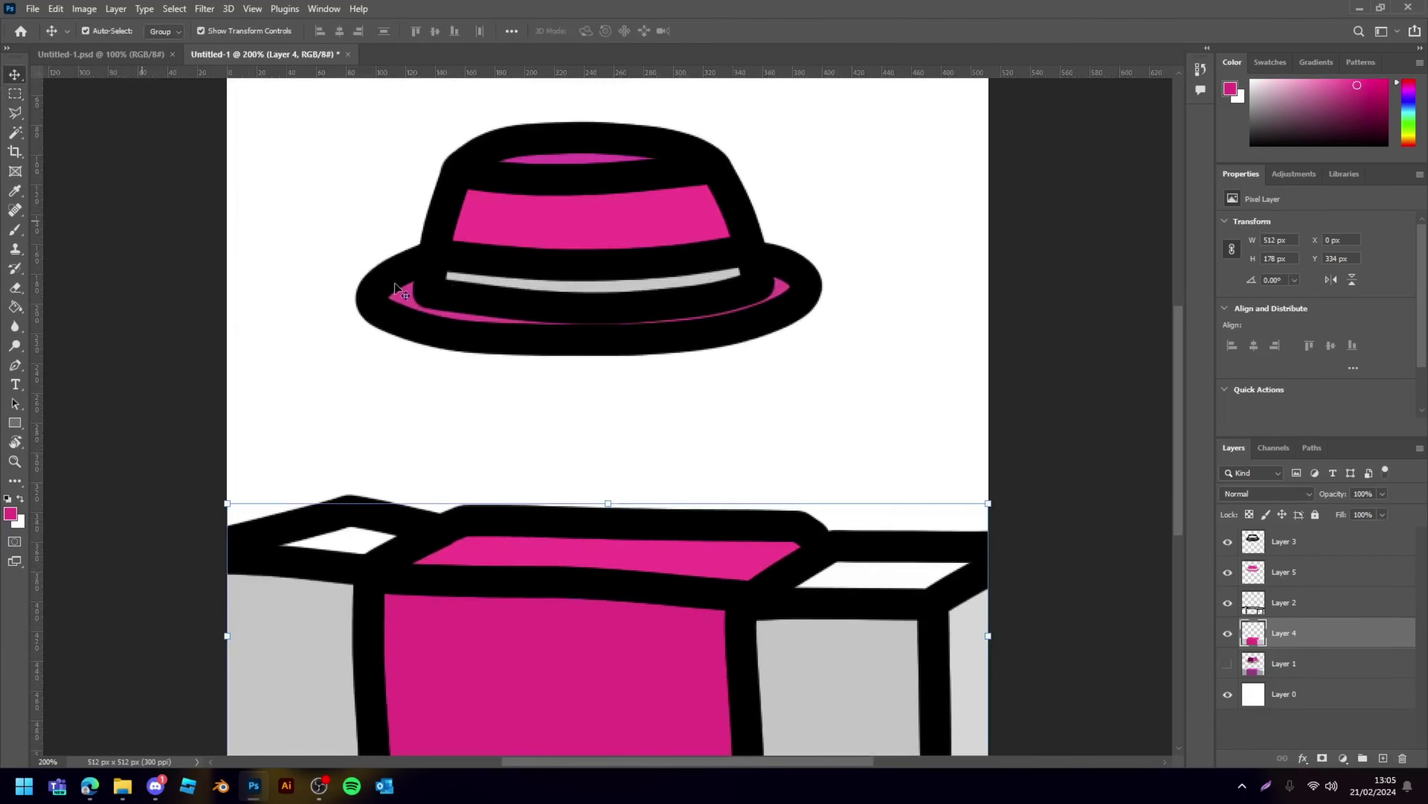
pyautogui.click(585, 201)
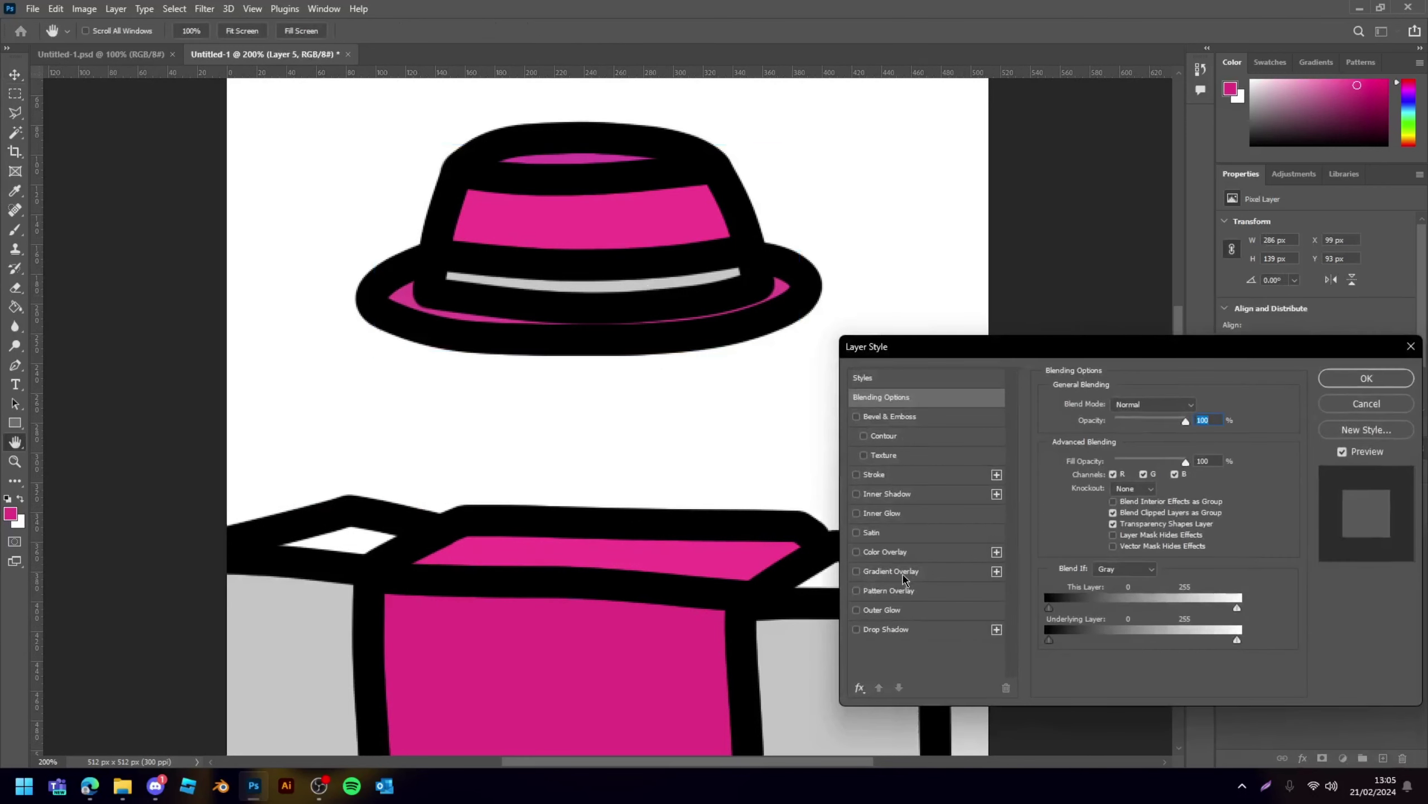
pyautogui.click(906, 571)
pyautogui.moveTo(1132, 426); pyautogui.dragTo(1127, 424)
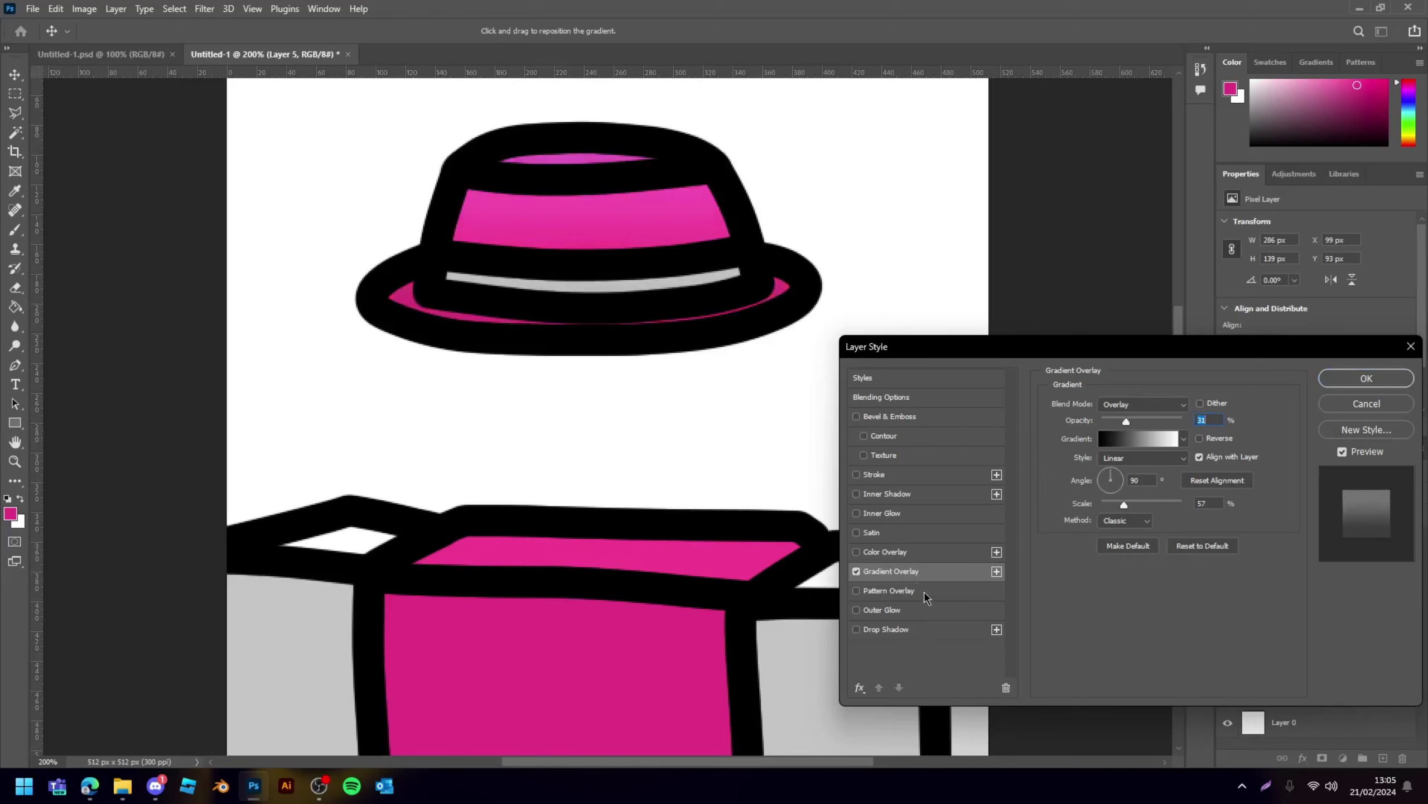
pyautogui.click(856, 572)
# - Apply a Bevel & Emboss style to the hat's pink layer and review the shading
pyautogui.click(902, 416)
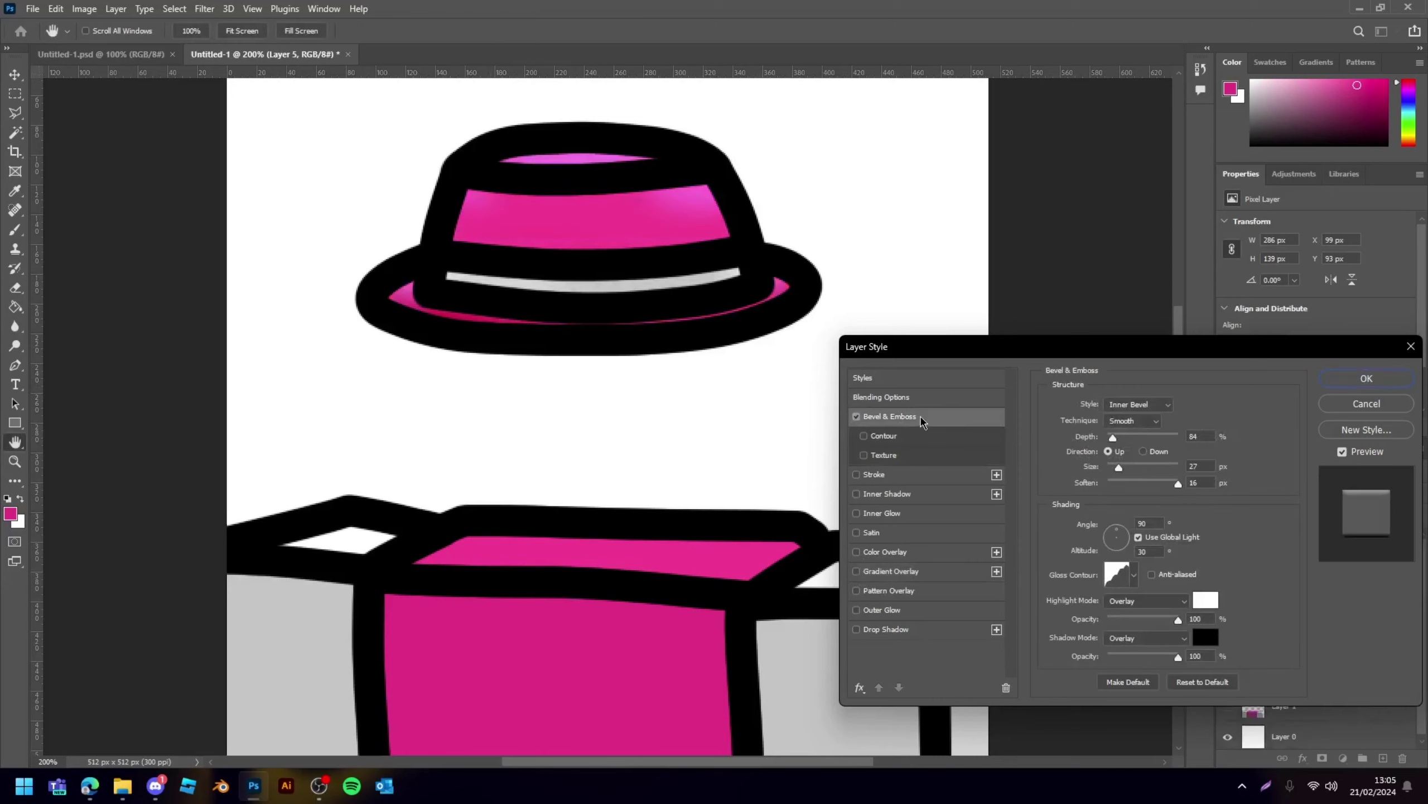
pyautogui.click(1368, 383)
pyautogui.press('v')
pyautogui.hotkey('ctrl', '-')
pyautogui.hotkey('ctrl', '-')
pyautogui.hotkey('ctrl', '-')
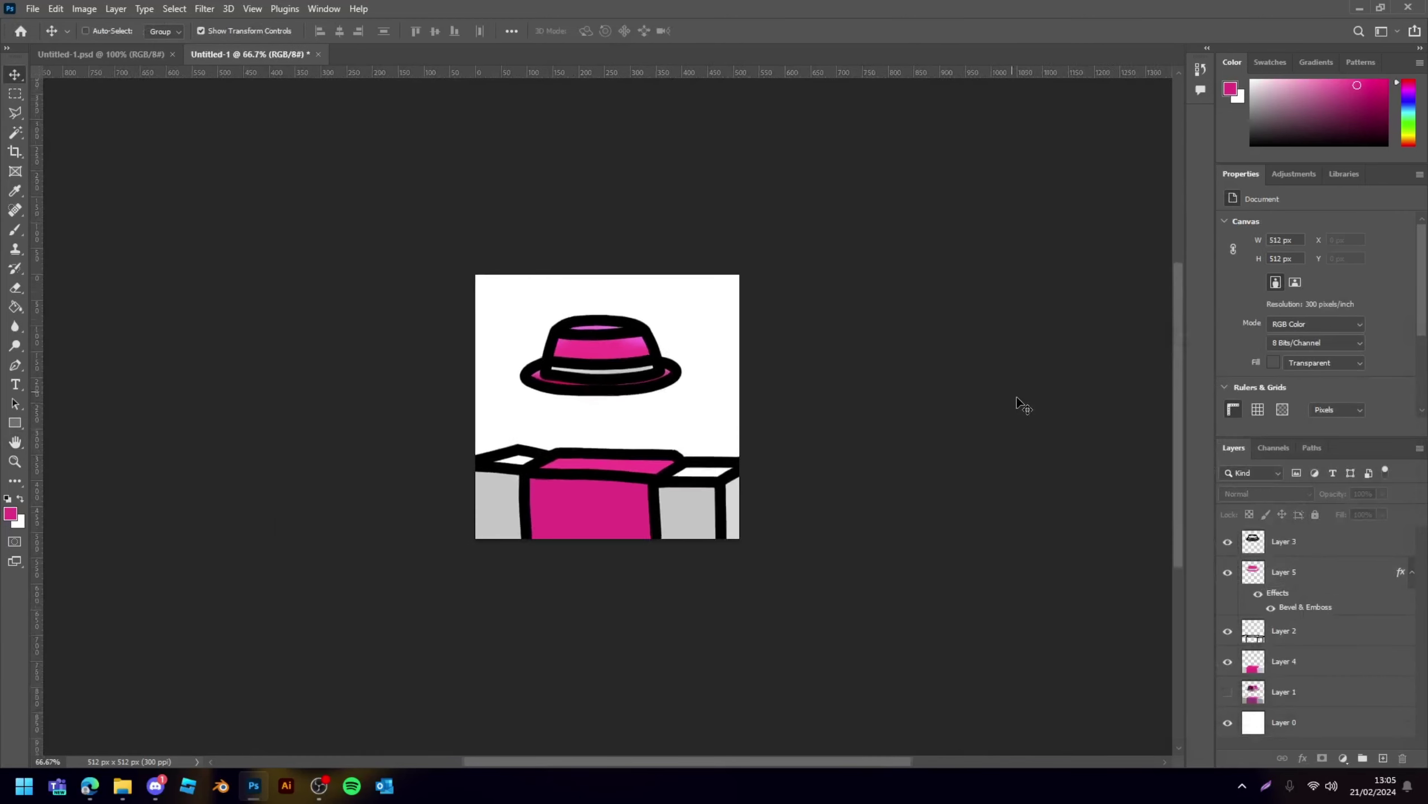
pyautogui.hotkey('ctrl', '+')
pyautogui.hotkey('ctrl', '+')
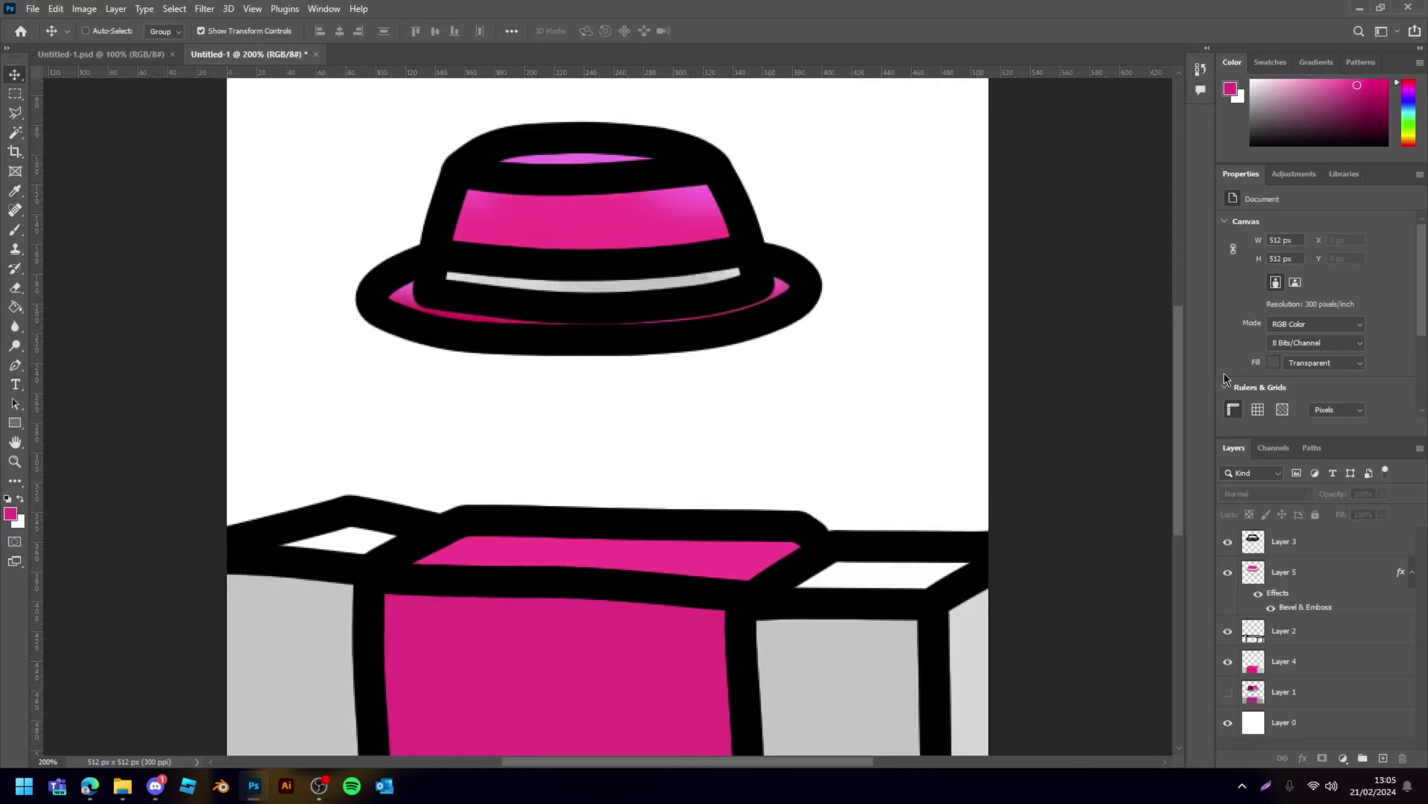
pyautogui.hotkey('ctrl', '-')
pyautogui.hotkey('ctrl', '-')
pyautogui.hotkey('ctrl', '+')
pyautogui.hotkey('ctrl', '+')
pyautogui.scroll(-1, 567, 417)
pyautogui.keyDown('ctrl'); pyautogui.click(675, 250); pyautogui.keyUp('ctrl')
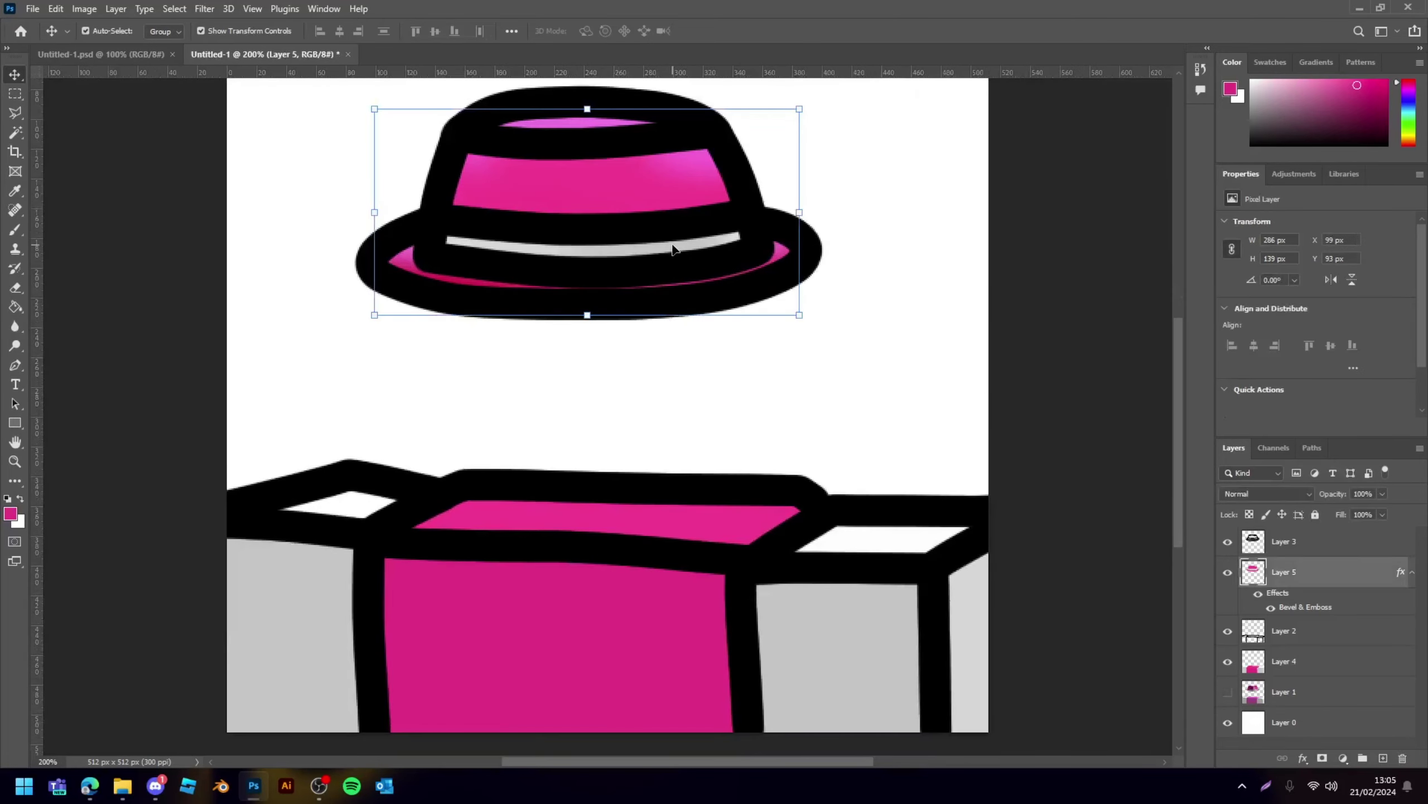
pyautogui.scroll(-1, 694, 533)
pyautogui.keyDown('ctrl'); pyautogui.click(694, 533); pyautogui.keyUp('ctrl')
pyautogui.scroll(-1, 239, 576)
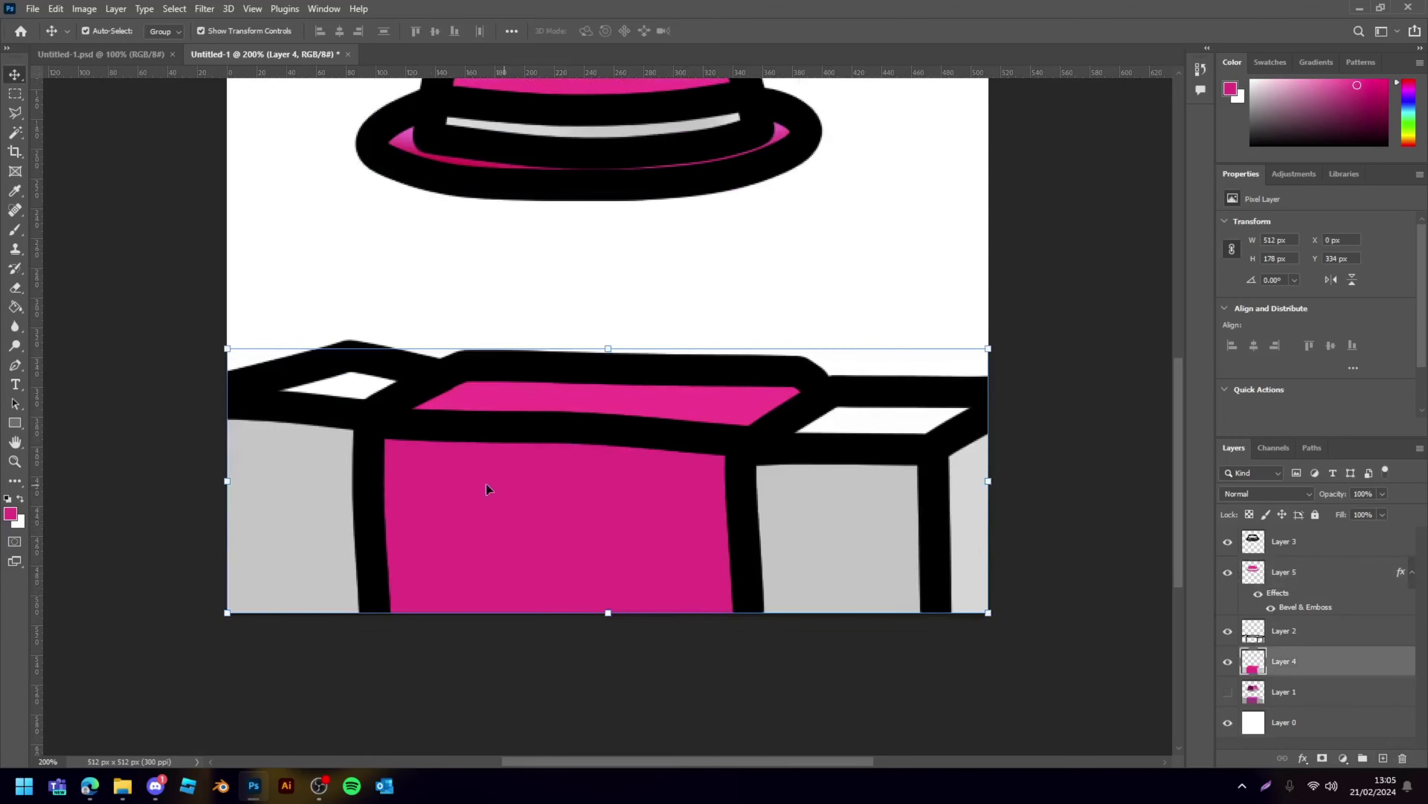
# - Reset colours to black and white and add a new layer clipped to the torso box
pyautogui.click(8, 499)
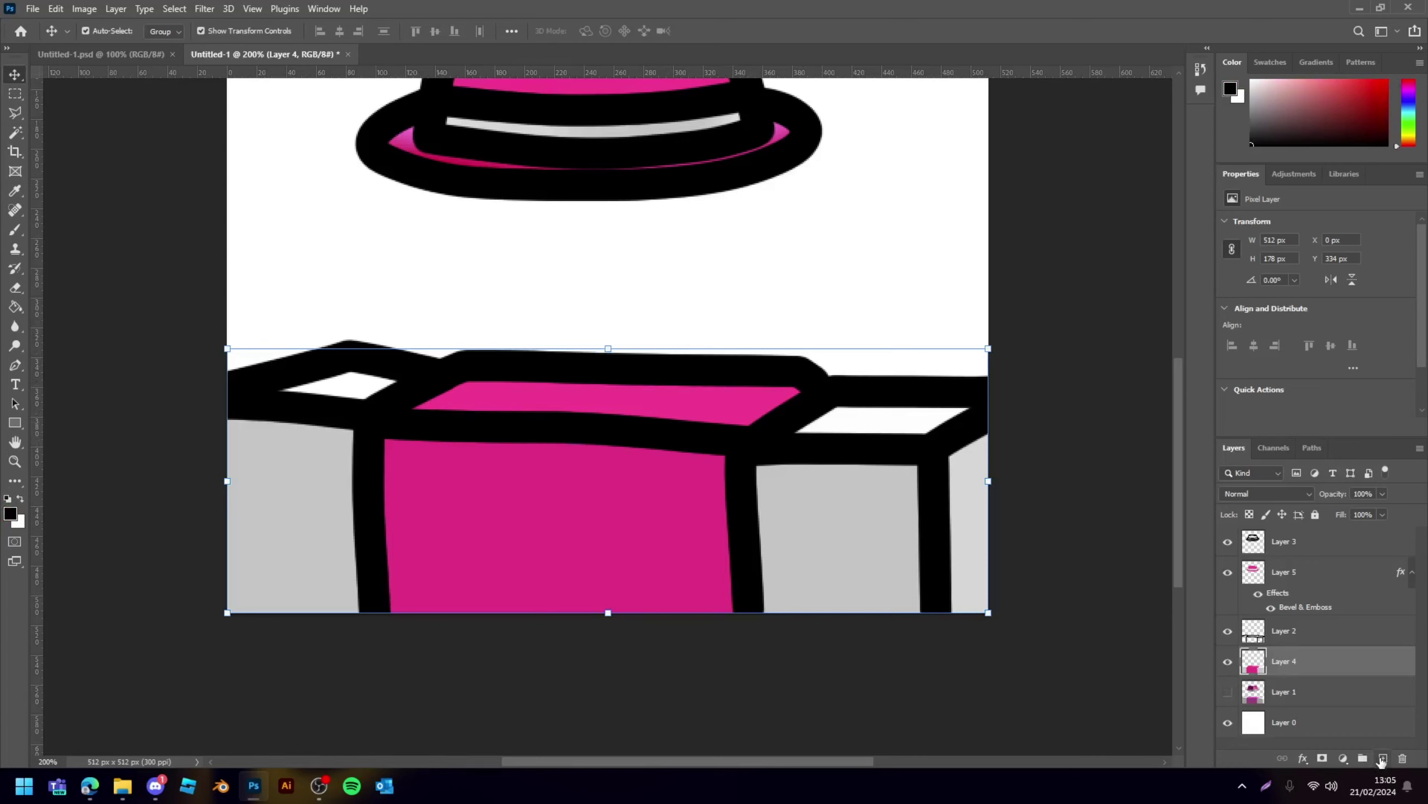
pyautogui.click(1383, 759)
pyautogui.click(1229, 692)
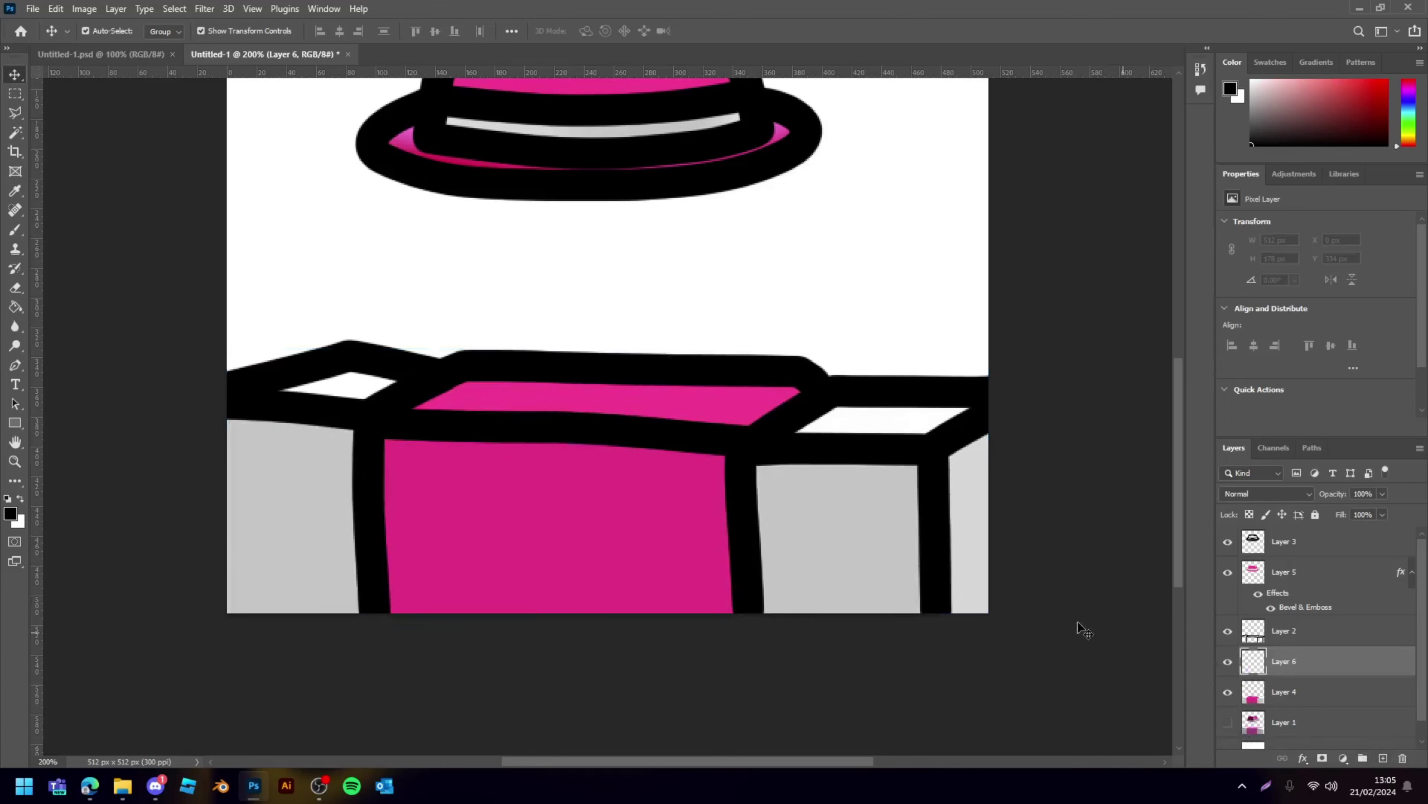
pyautogui.keyDown('alt'); pyautogui.click(1289, 671); pyautogui.keyUp('alt')
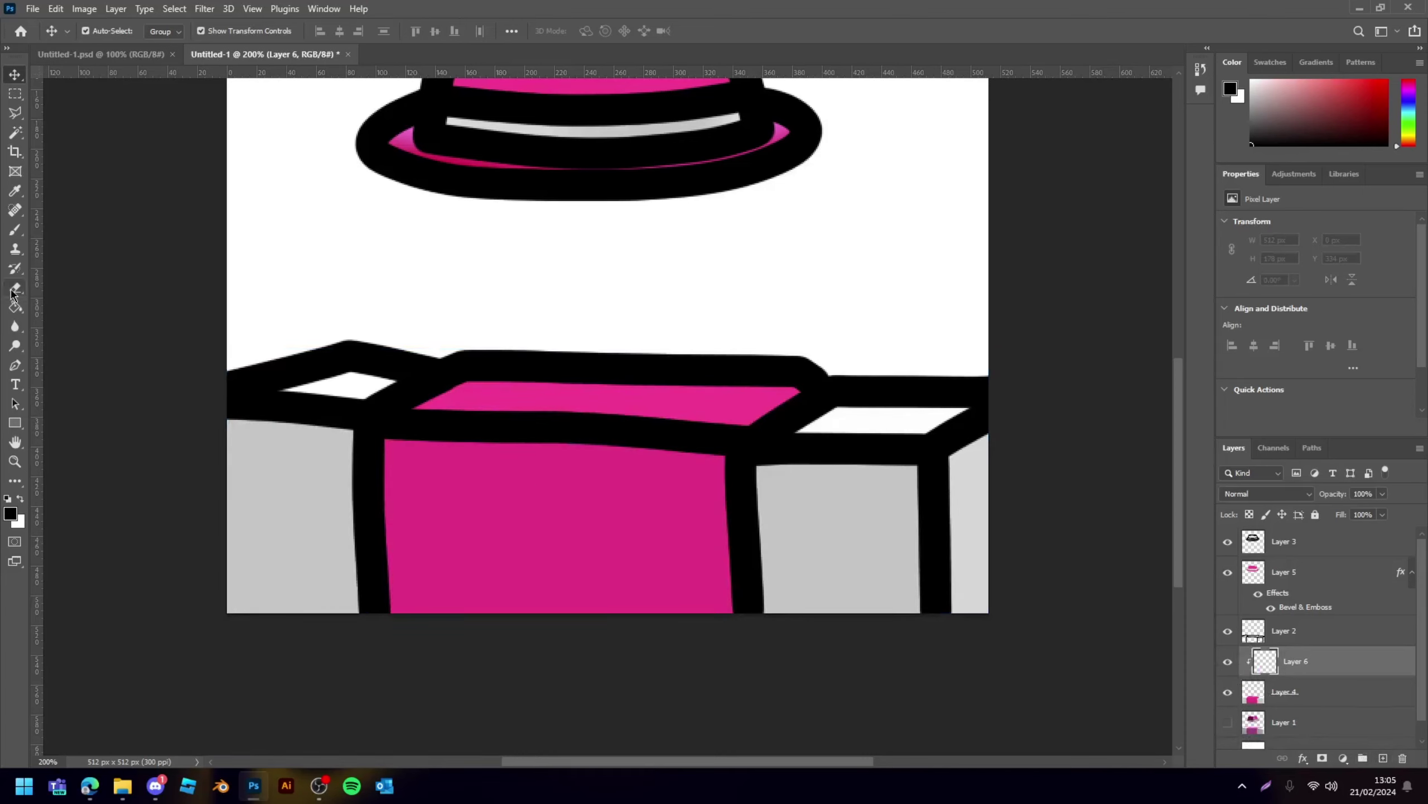
# - Choose the Brush and set the clipped layer's blend mode to Overlay, leaving the clipping mask unchanged
pyautogui.click(14, 232)
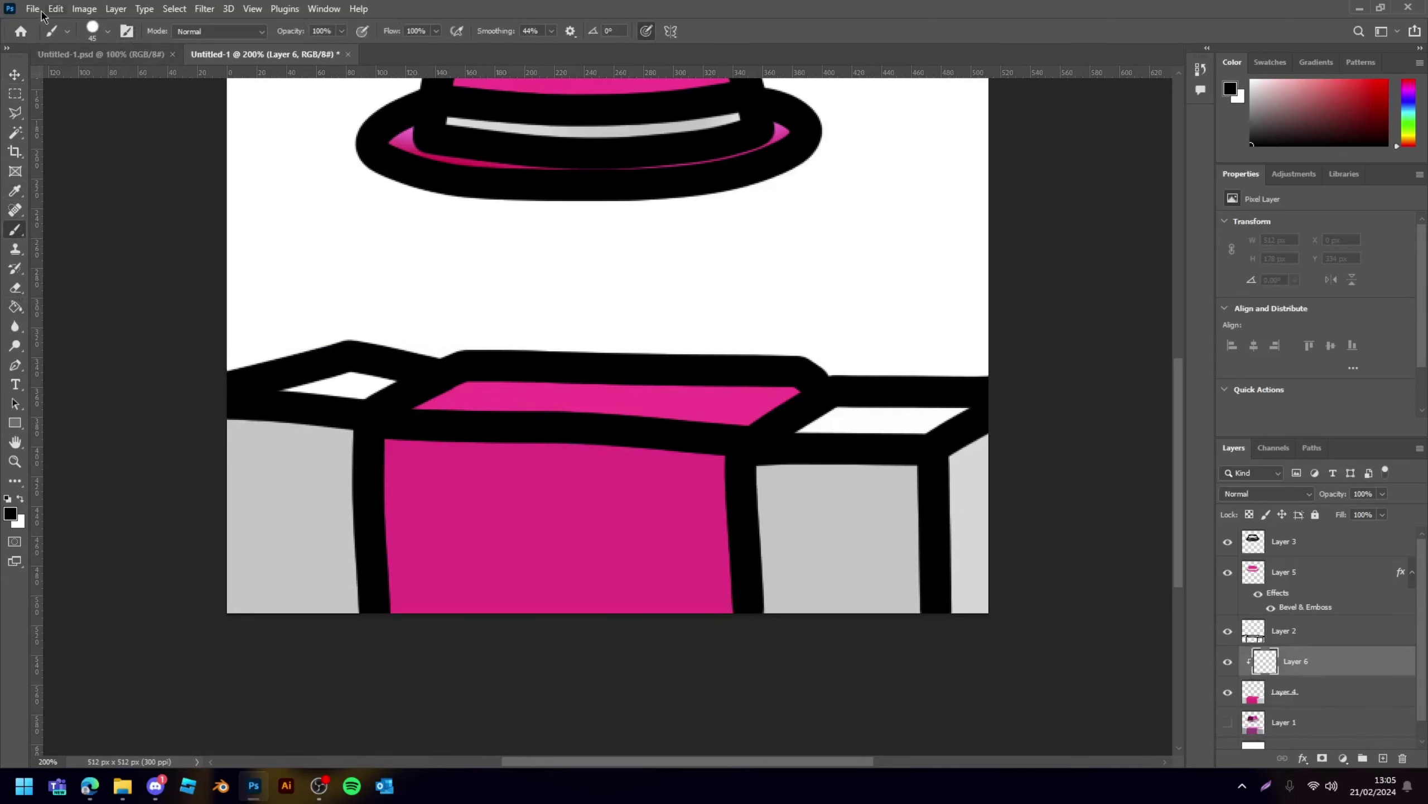
pyautogui.click(552, 31)
pyautogui.click(576, 50)
pyautogui.click(1263, 492)
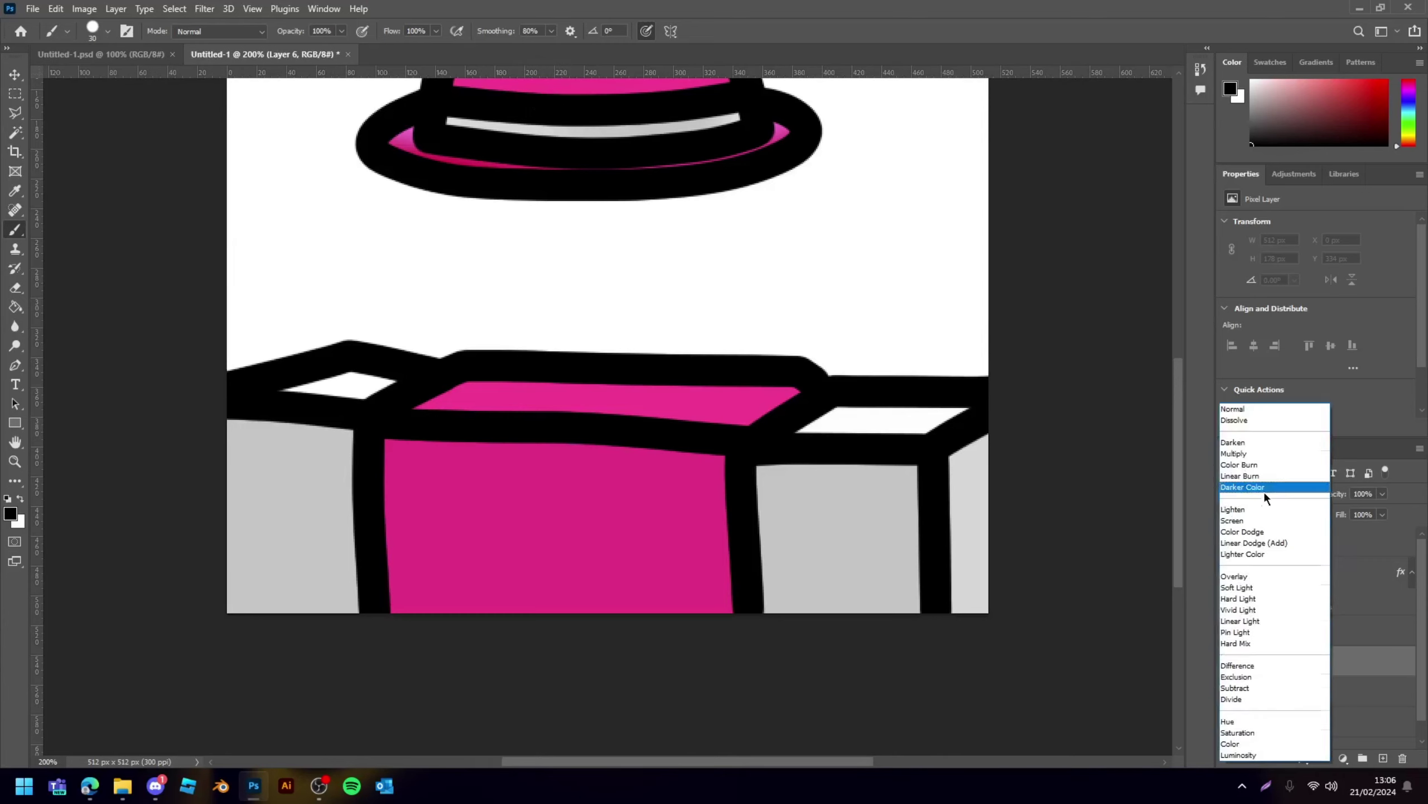
pyautogui.click(1254, 577)
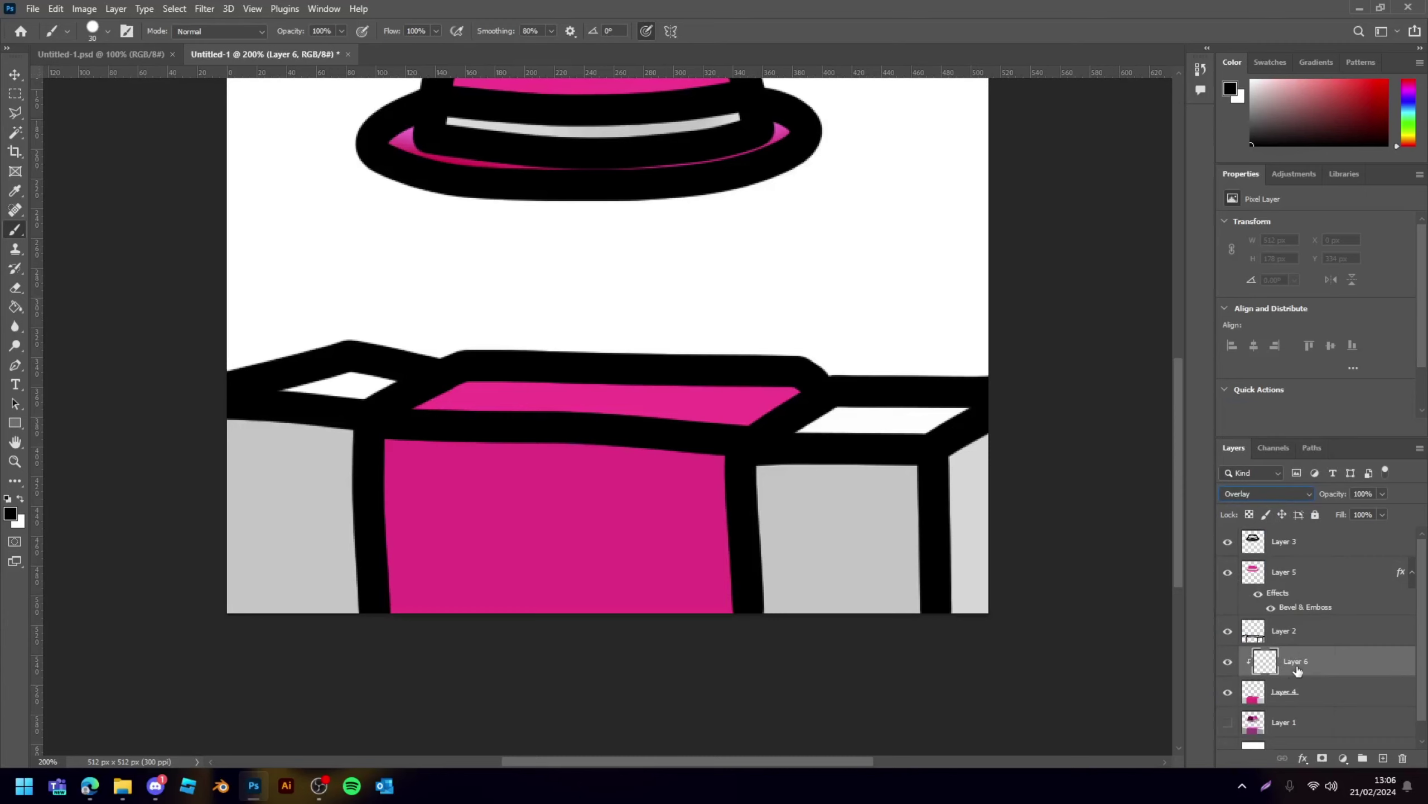
pyautogui.rightClick(1356, 667)
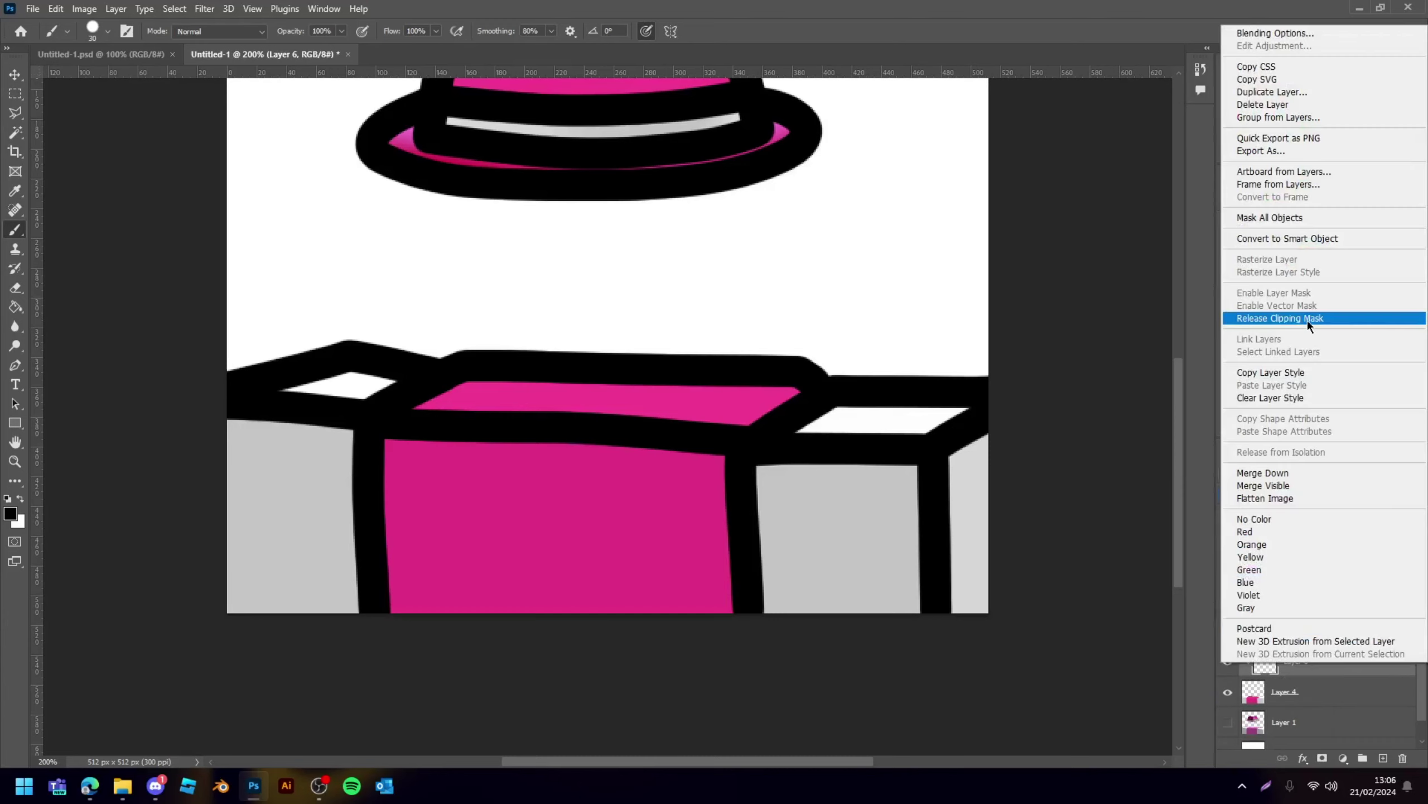
pyautogui.click(1313, 715)
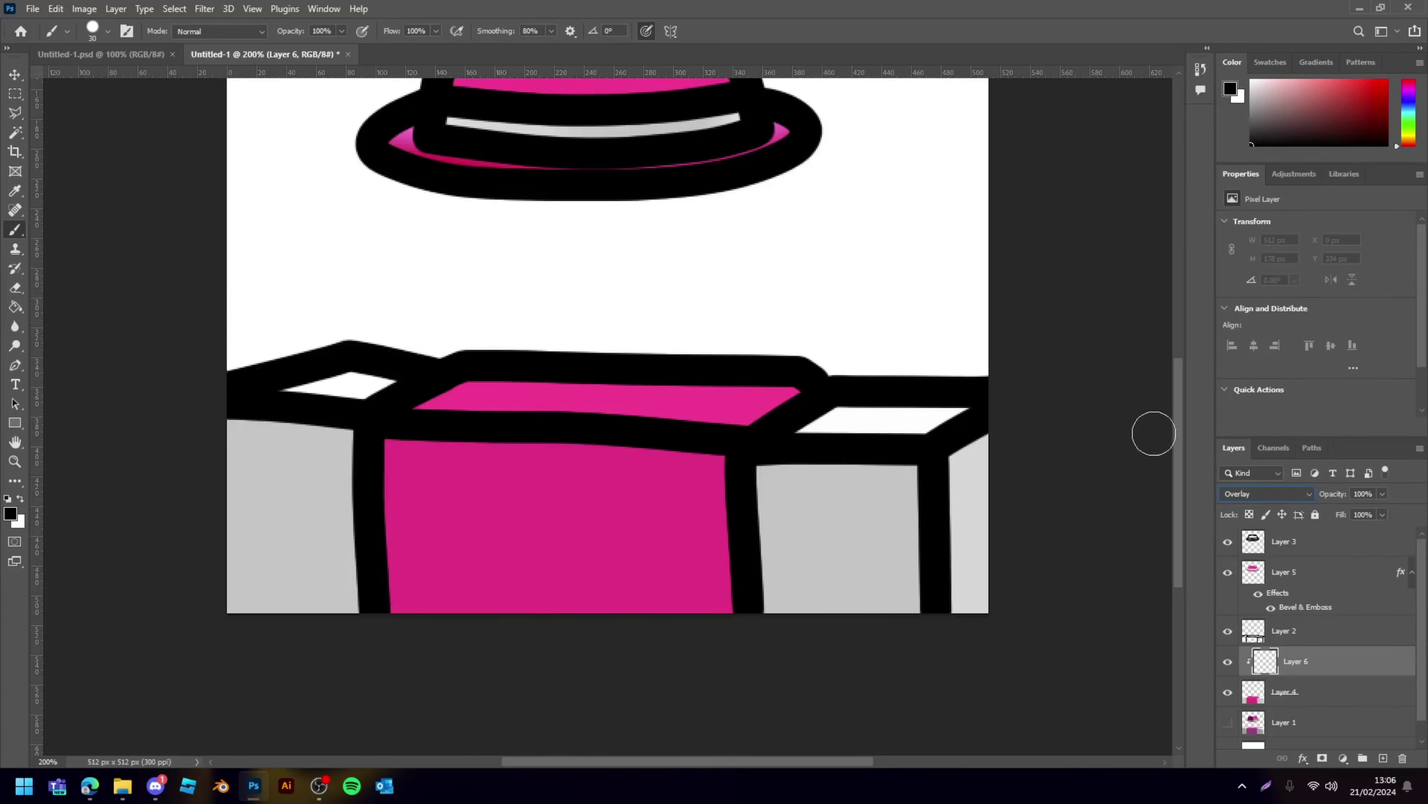
pyautogui.scroll(2, 1162, 432)
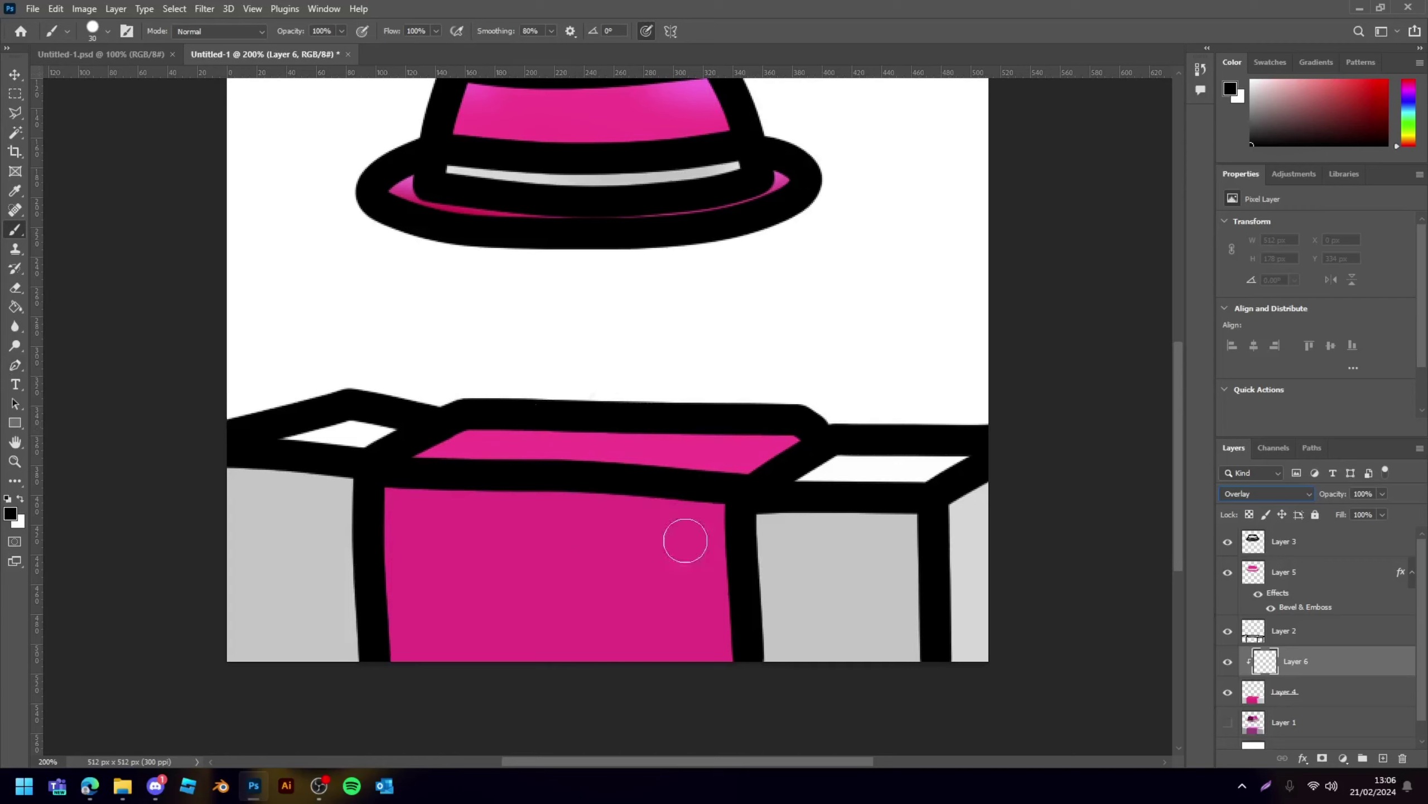
# - Paint red shading down the pink box's right edge and darker grey shadows on the right grey box
pyautogui.moveTo(730, 510); pyautogui.dragTo(709, 770)
pyautogui.hotkey('ctrl', 'z')
pyautogui.moveTo(720, 511); pyautogui.dragTo(734, 760)
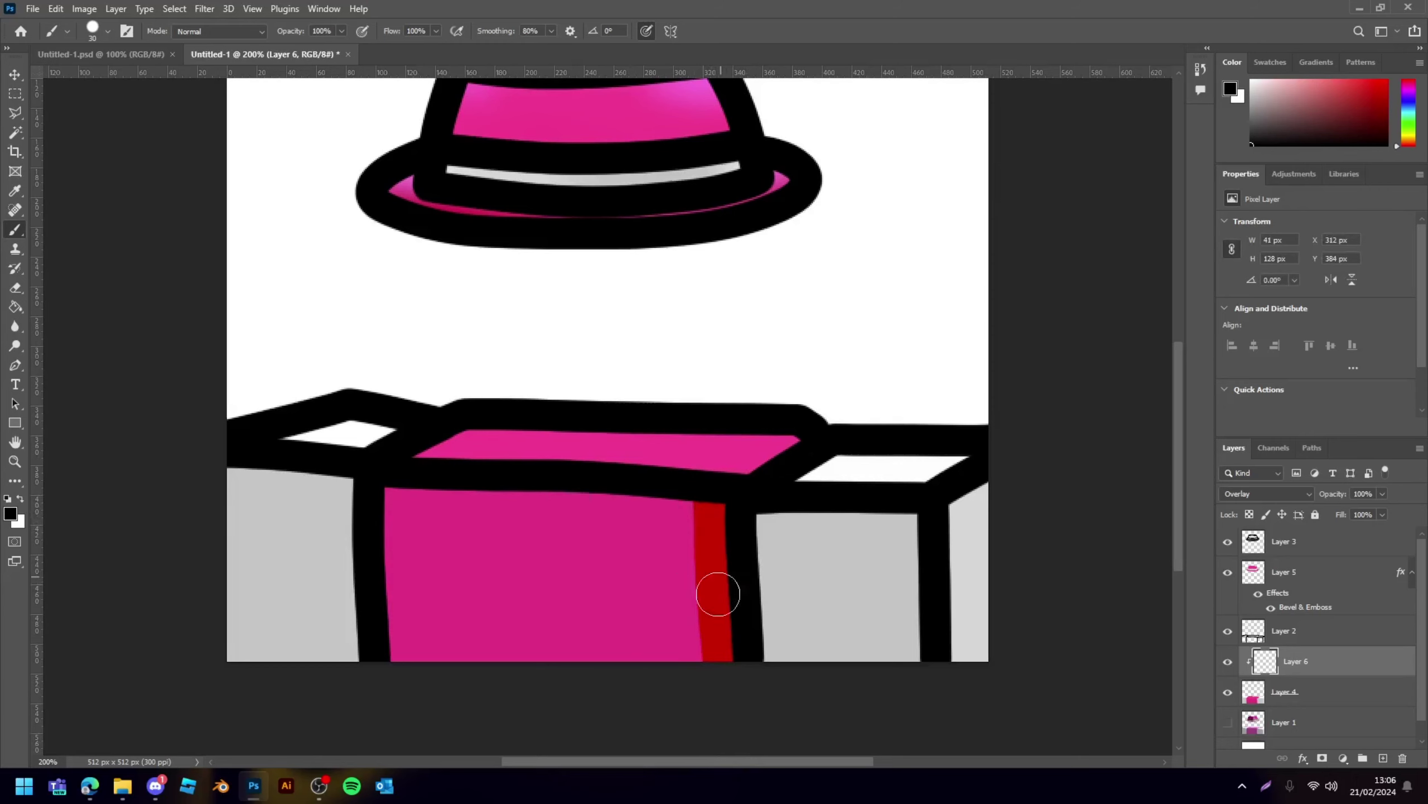
pyautogui.moveTo(881, 525)
pyautogui.mouseDown()
pyautogui.moveTo(905, 520)
pyautogui.moveTo(922, 759)
pyautogui.mouseUp()
pyautogui.moveTo(820, 521); pyautogui.dragTo(759, 527)
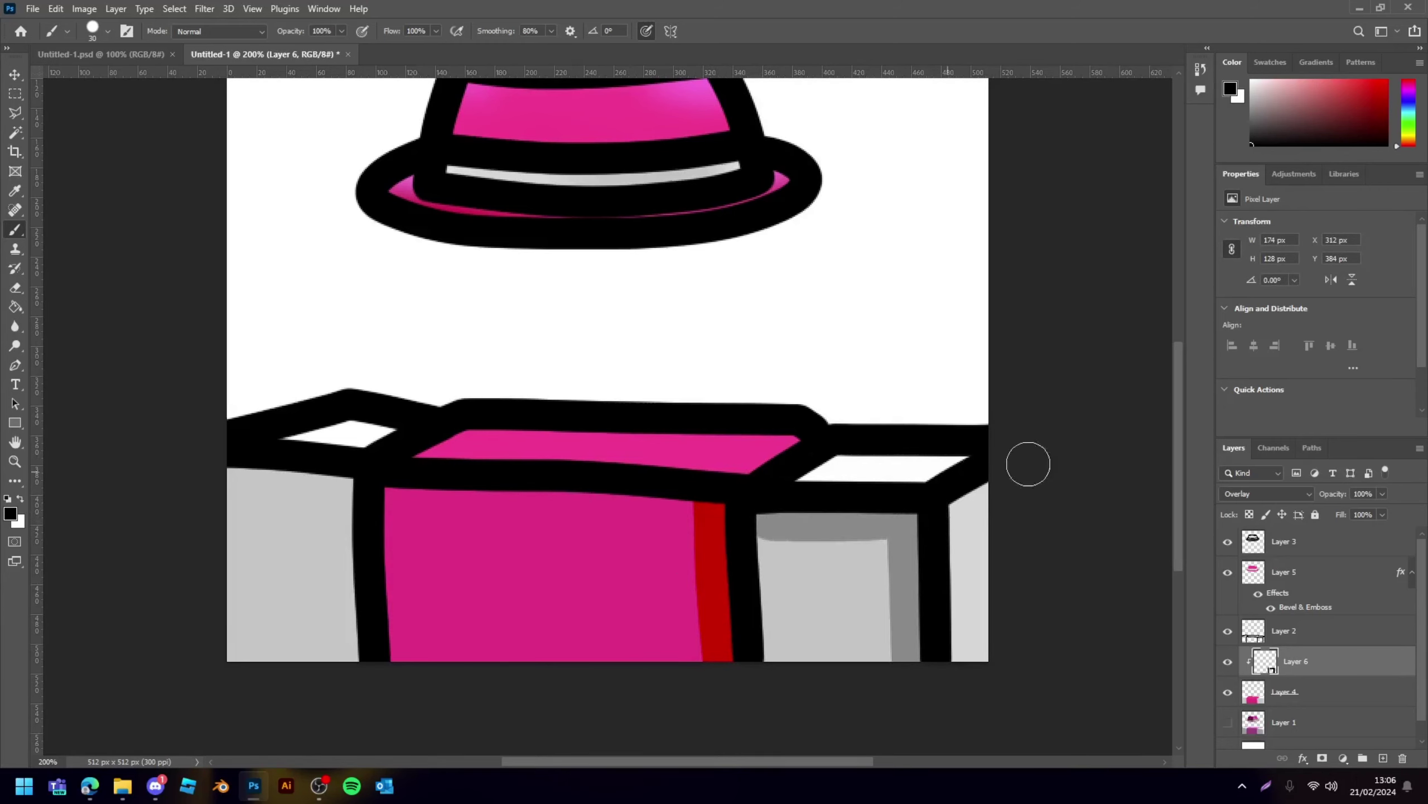
pyautogui.moveTo(989, 493); pyautogui.dragTo(949, 516)
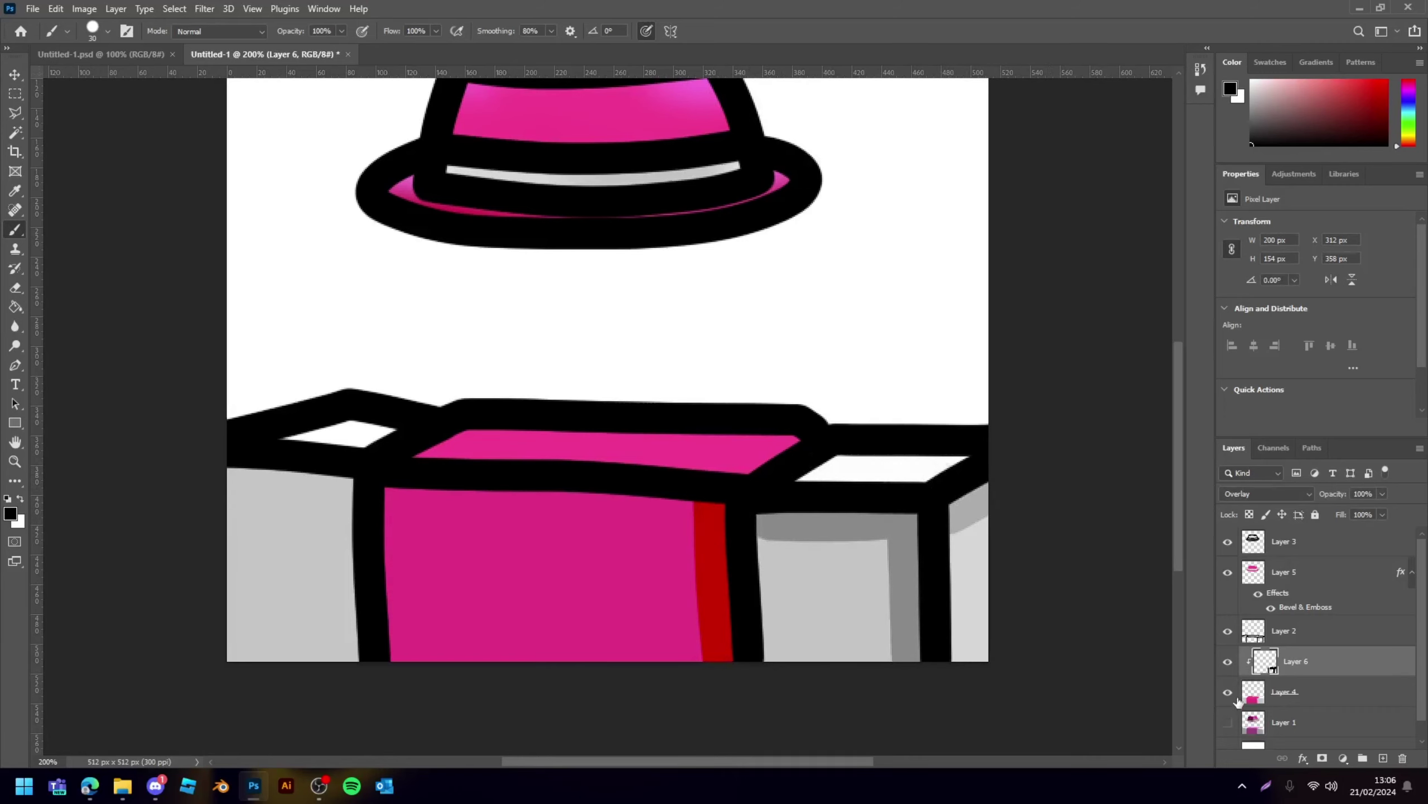
# - Shade the left grey box and add dark red shading across the pink top face
pyautogui.moveTo(778, 488); pyautogui.dragTo(484, 467)
pyautogui.moveTo(730, 495)
pyautogui.mouseDown()
pyautogui.moveTo(389, 479)
pyautogui.moveTo(727, 494)
pyautogui.mouseUp()
pyautogui.hotkey('ctrl', 'z')
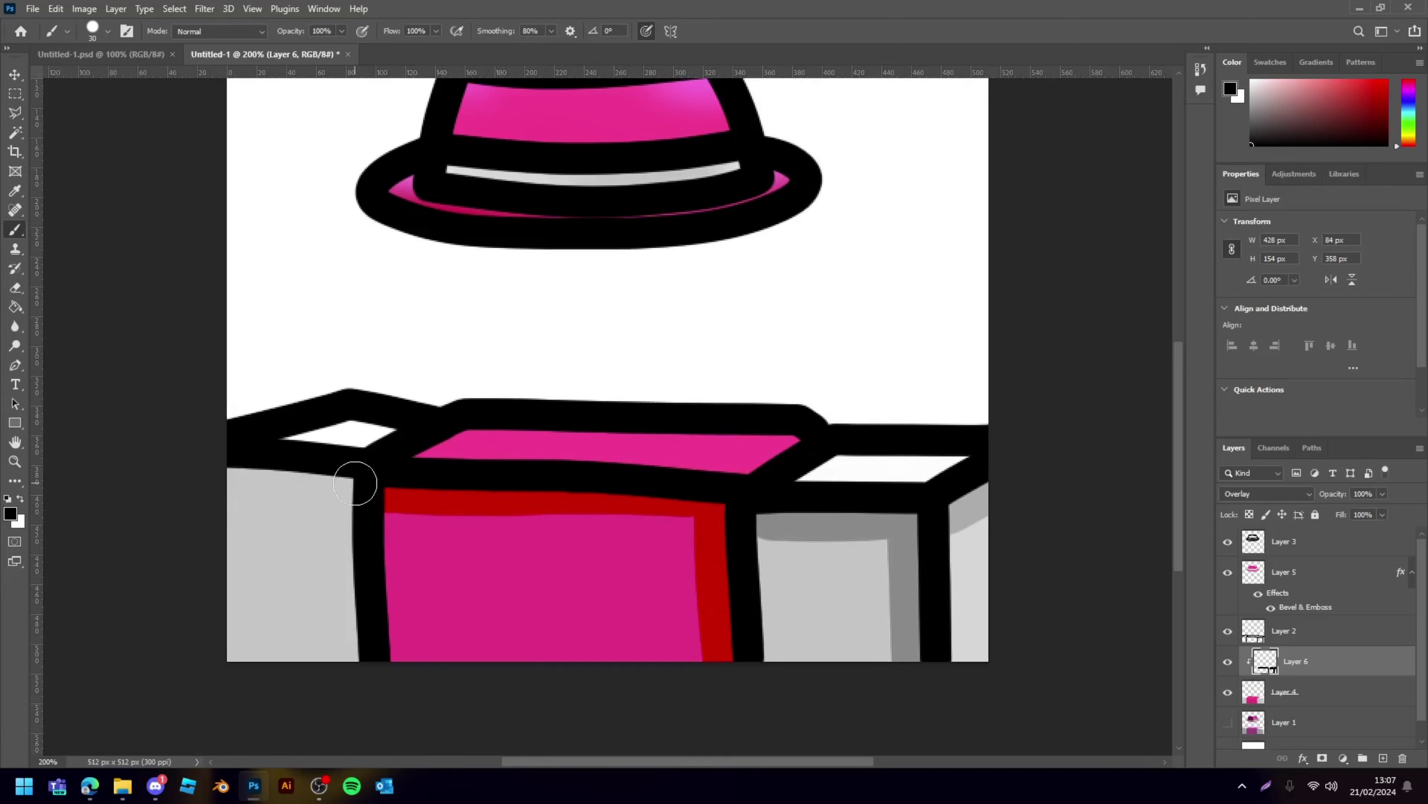
pyautogui.moveTo(355, 475); pyautogui.dragTo(354, 718)
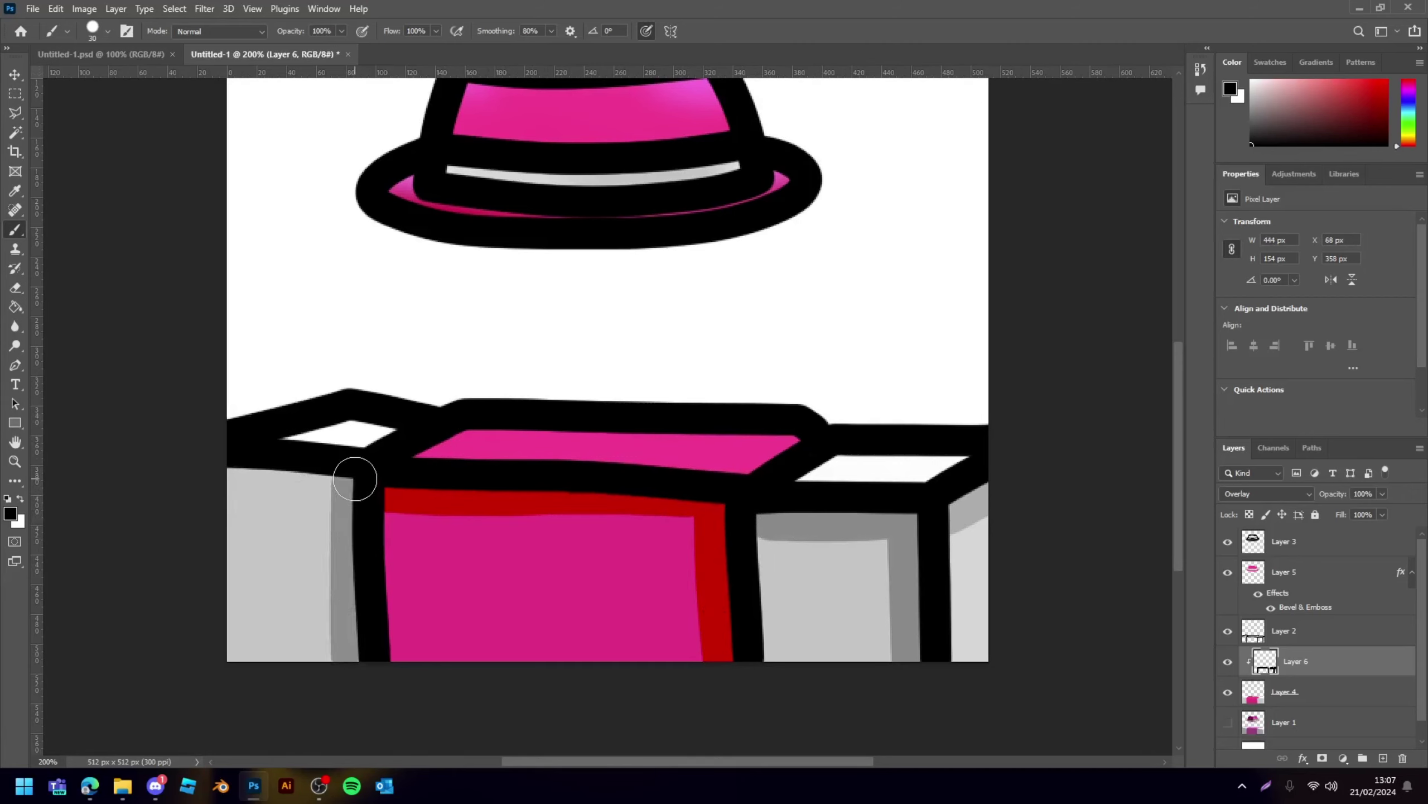
pyautogui.moveTo(355, 478); pyautogui.dragTo(178, 468)
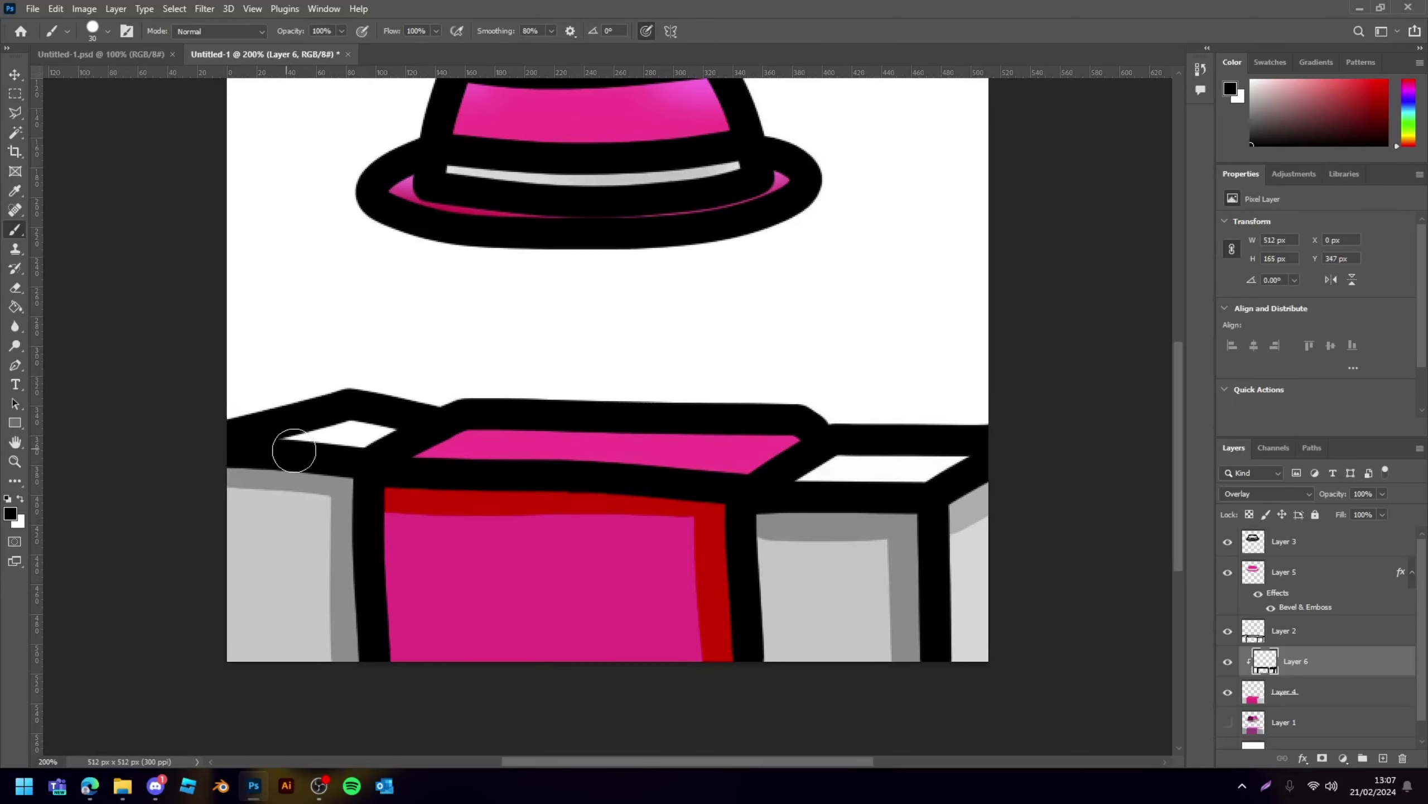
pyautogui.moveTo(732, 467)
pyautogui.mouseDown()
pyautogui.moveTo(759, 469)
pyautogui.moveTo(757, 421)
pyautogui.moveTo(421, 414)
pyautogui.mouseUp()
pyautogui.moveTo(797, 224); pyautogui.dragTo(737, 451)
pyautogui.scroll(-2, 864, 456)
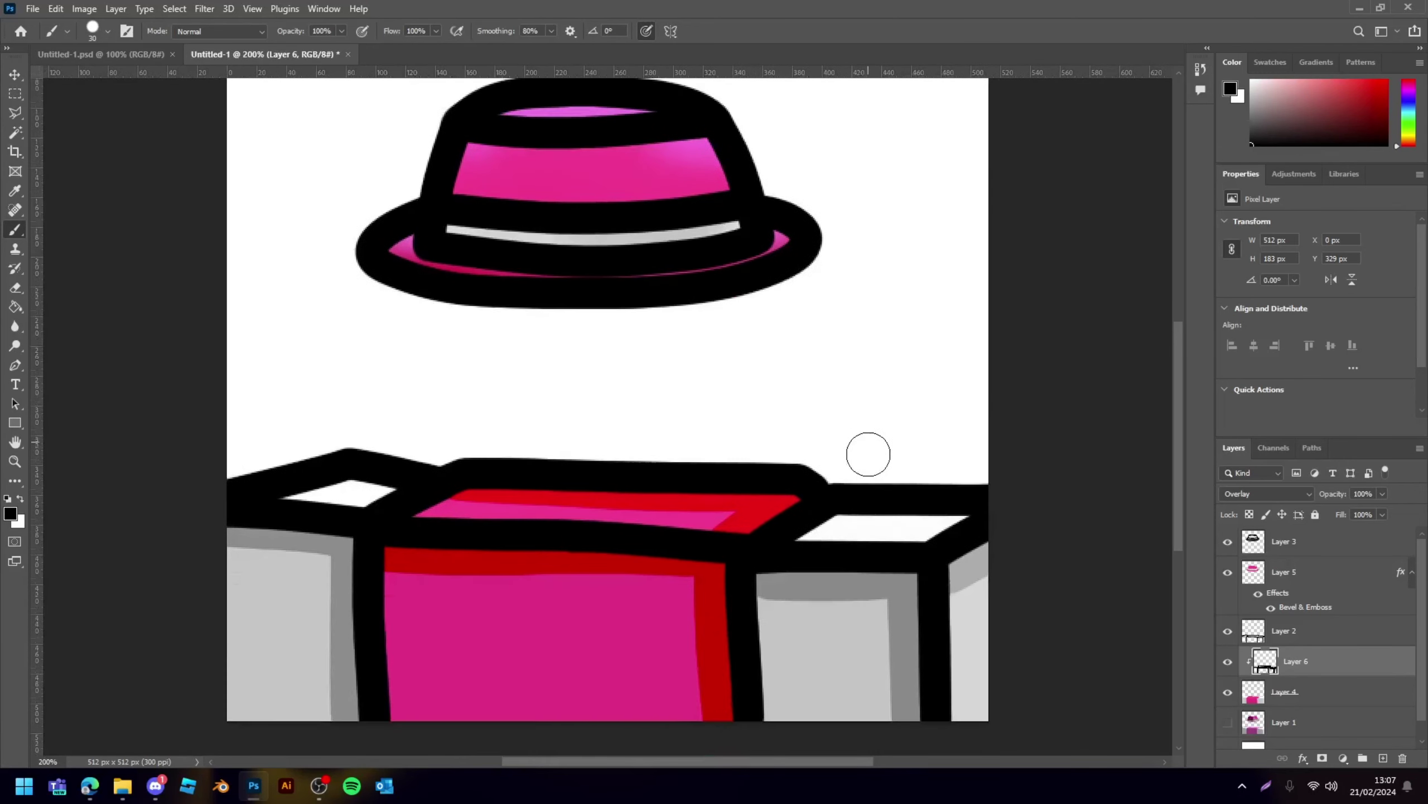
pyautogui.scroll(-1, 351, 494)
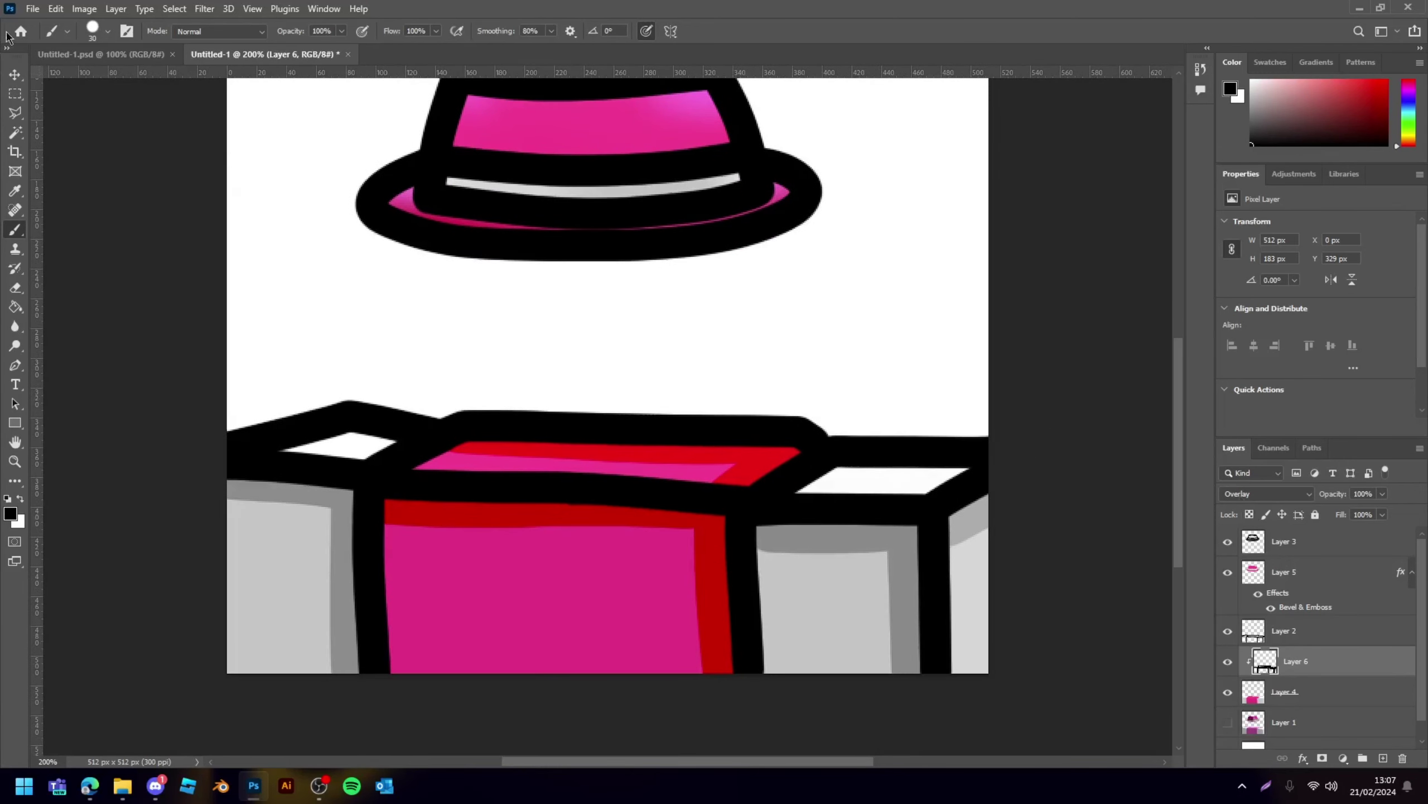
# - With the Move tool active, lower the shading layer's opacity to 40%
pyautogui.click(15, 74)
pyautogui.click(1384, 495)
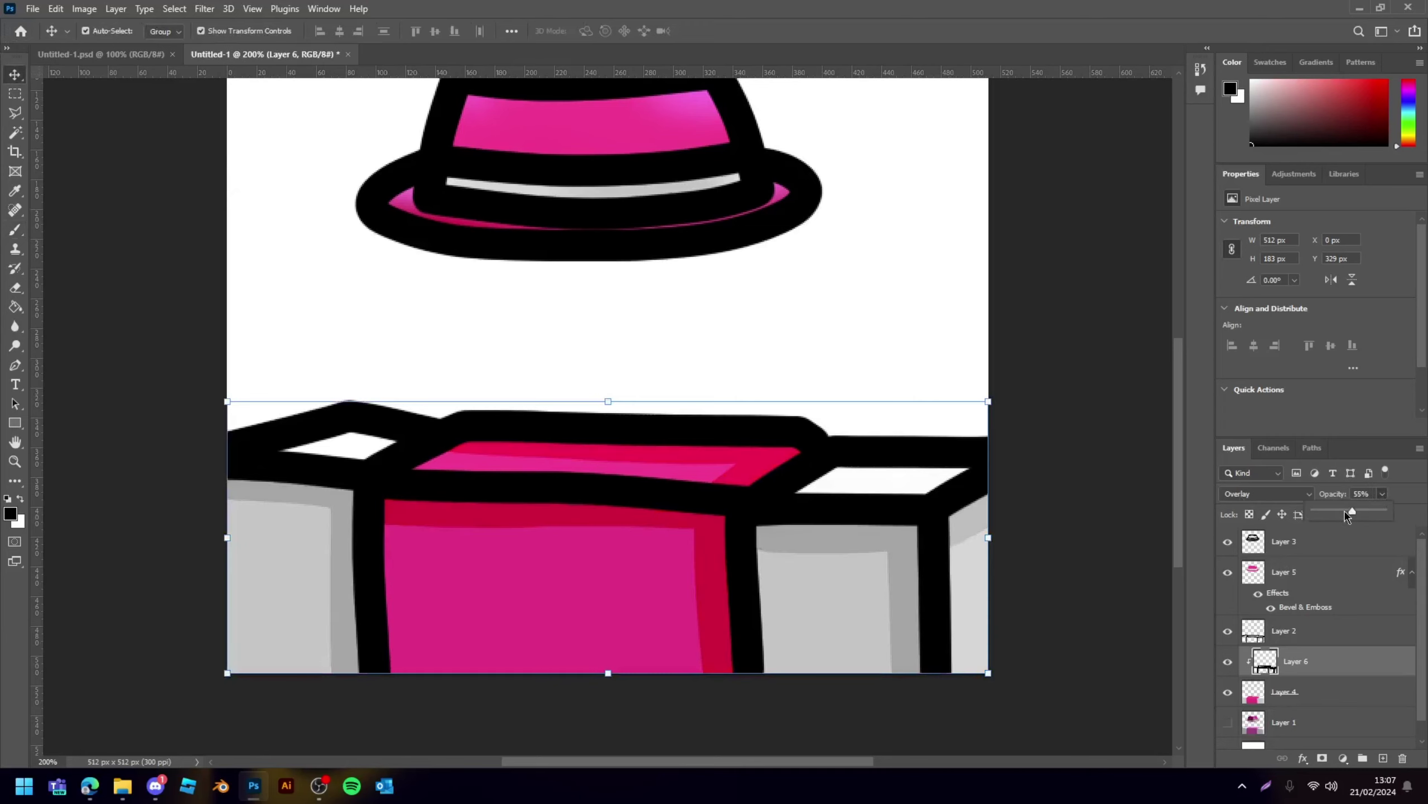
pyautogui.moveTo(1389, 511); pyautogui.dragTo(1335, 515)
pyautogui.click(1065, 545)
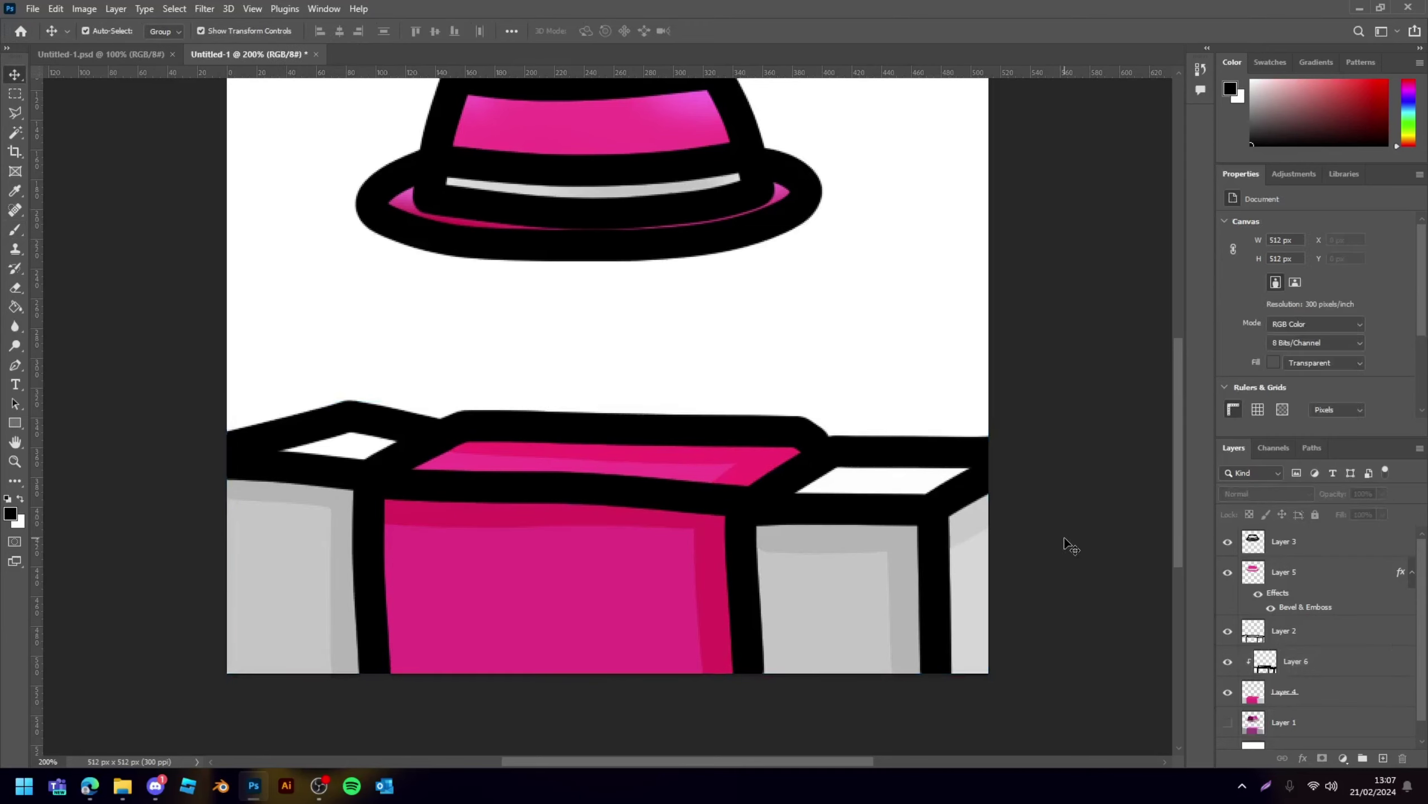
pyautogui.hotkey('ctrl', '-')
pyautogui.hotkey('ctrl', '-')
pyautogui.hotkey('ctrl', '+')
pyautogui.hotkey('ctrl', '+')
# - Reselect the shading layer and duplicate it with Ctrl+J
pyautogui.click(1294, 668)
pyautogui.click(1384, 494)
pyautogui.click(1056, 655)
pyautogui.click(1313, 663)
pyautogui.hotkey('ctrl', '-')
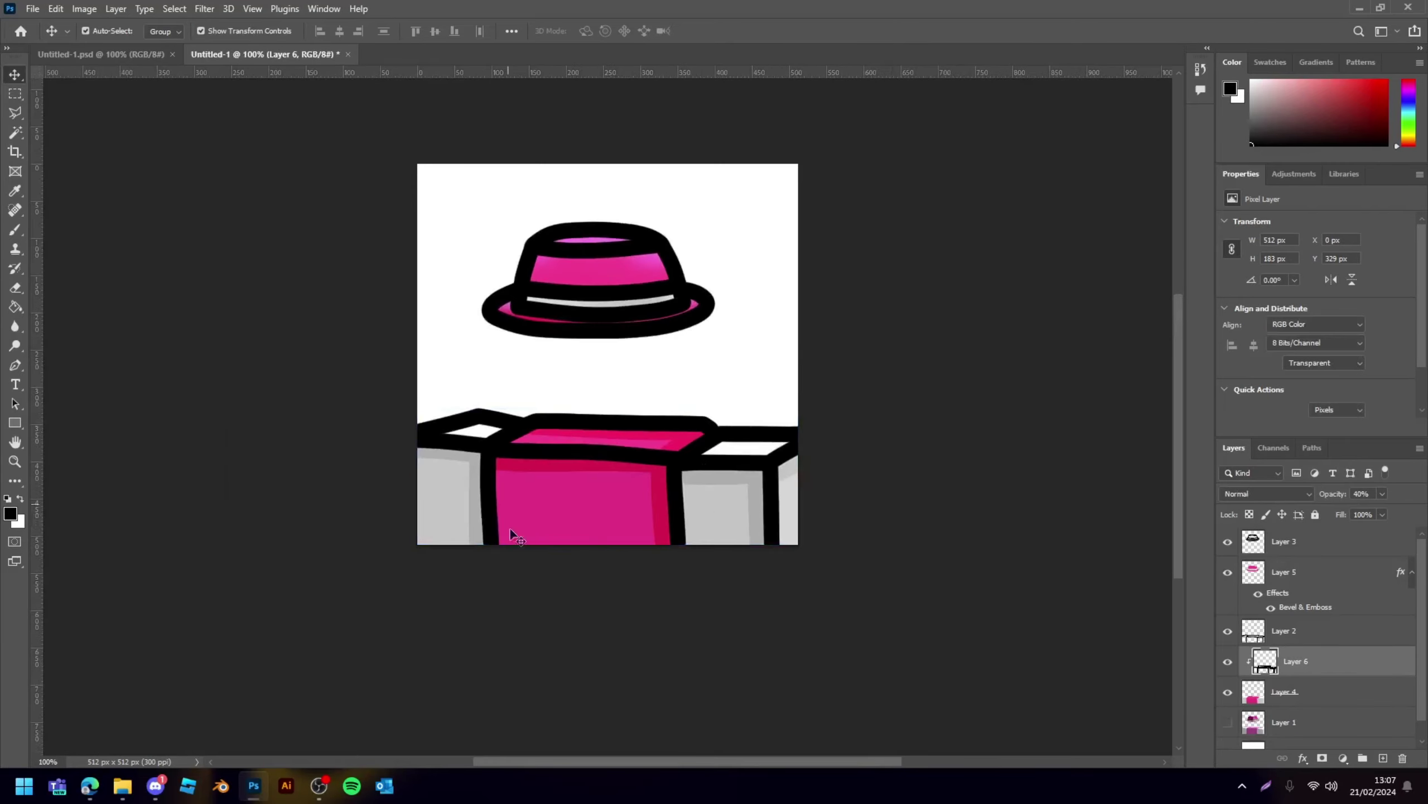
pyautogui.click(660, 460)
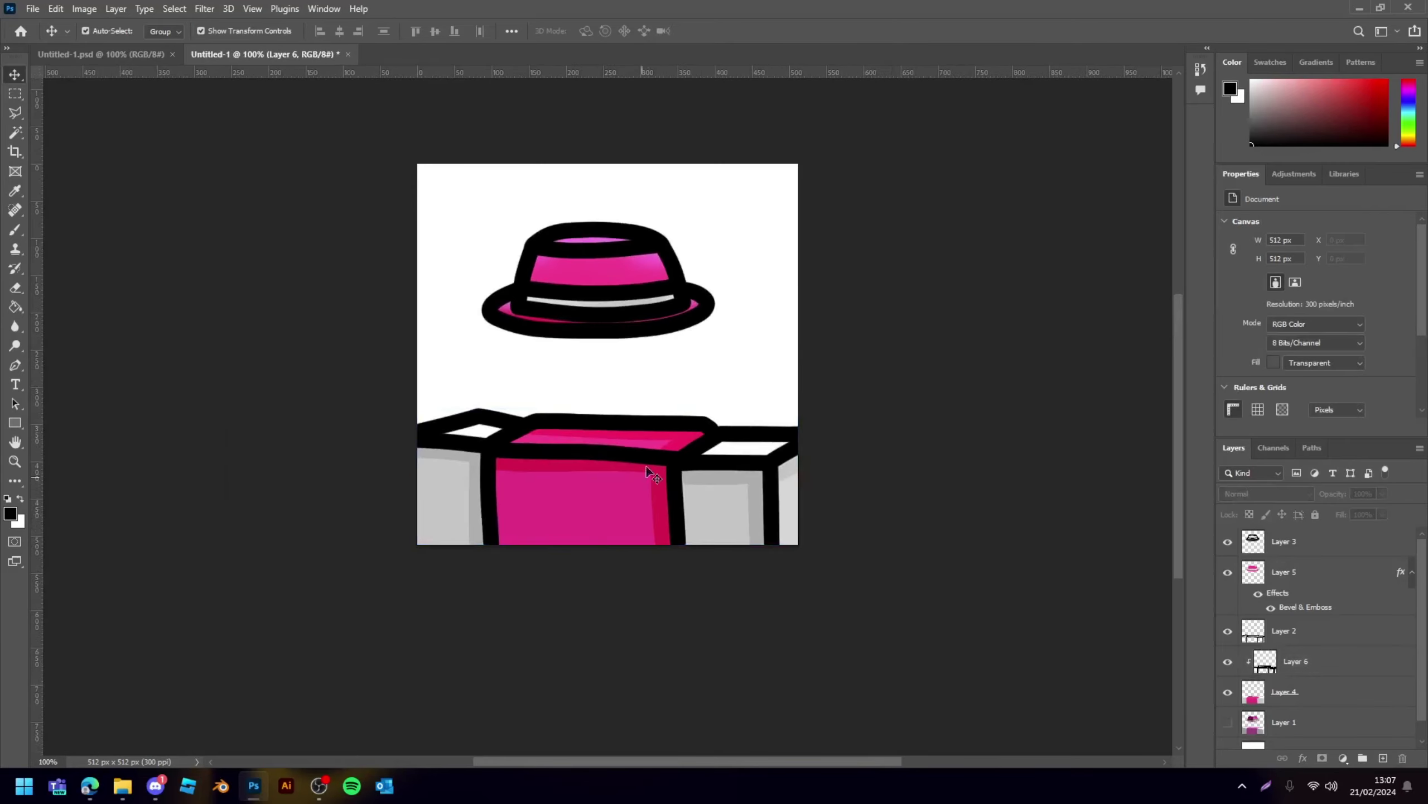
pyautogui.click(538, 455)
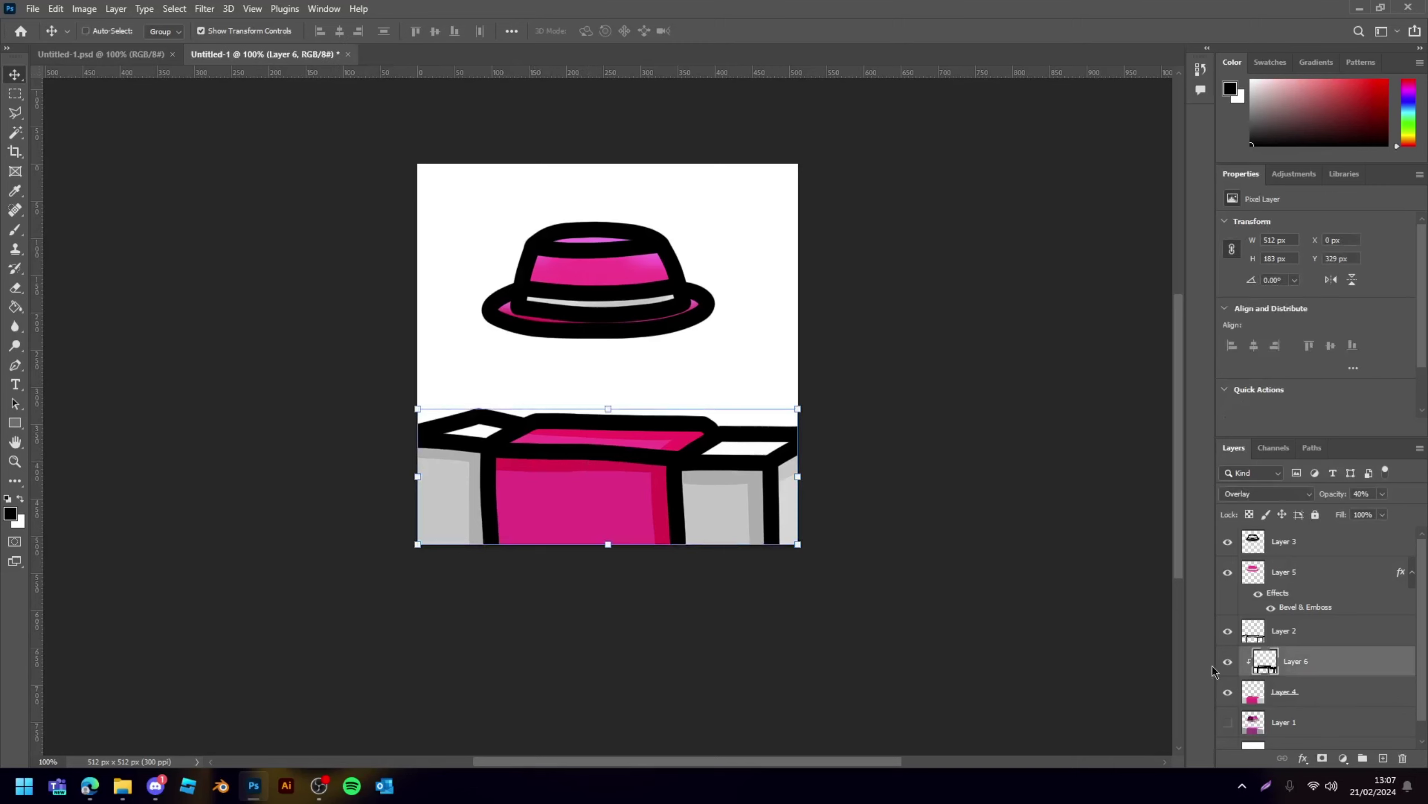
pyautogui.hotkey('ctrl', 'j')
# - Clip the shading copy to the box artwork and apply a Gaussian Blur with radius 8.0
pyautogui.keyDown('alt'); pyautogui.click(1286, 671); pyautogui.keyUp('alt')
pyautogui.click(205, 8)
pyautogui.moveTo(218, 198)
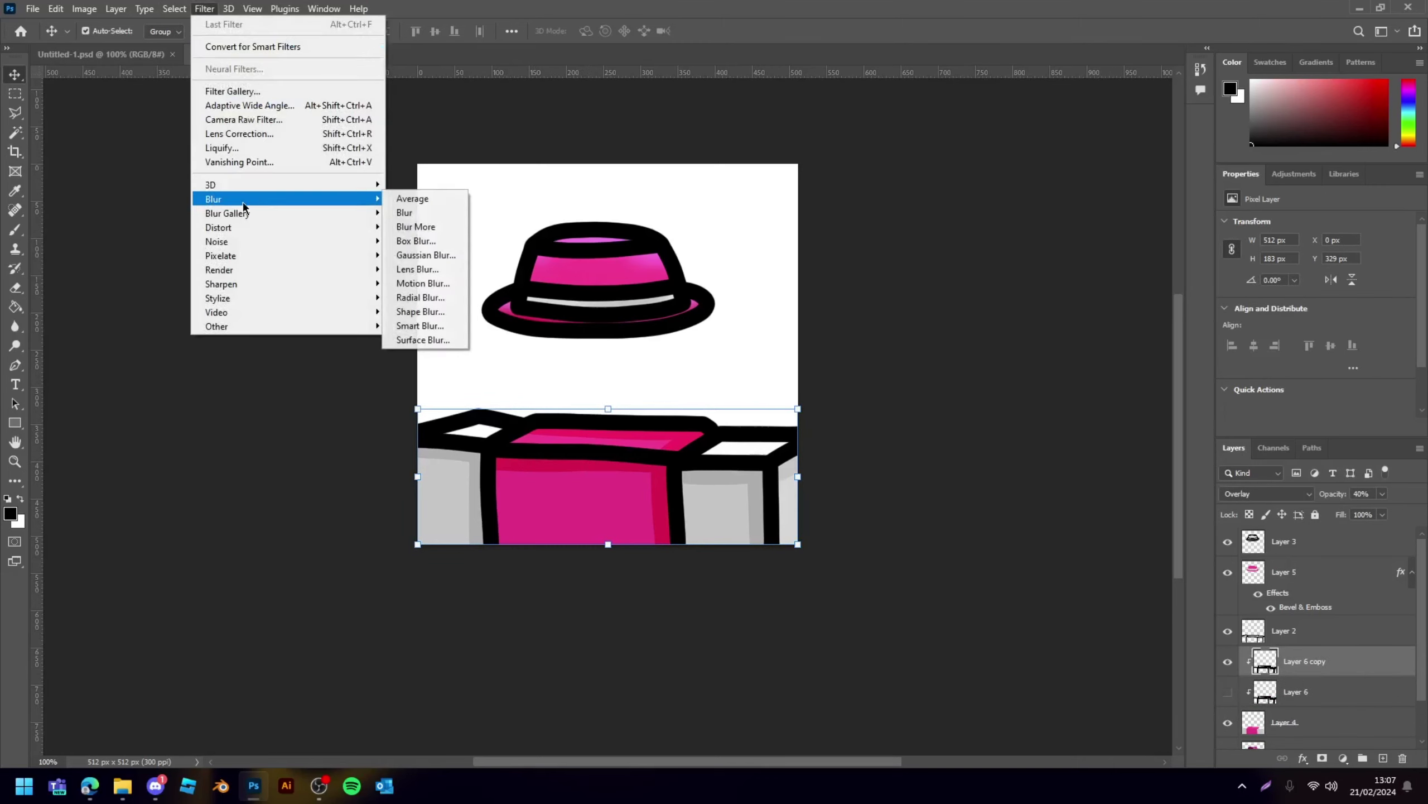
pyautogui.click(417, 260)
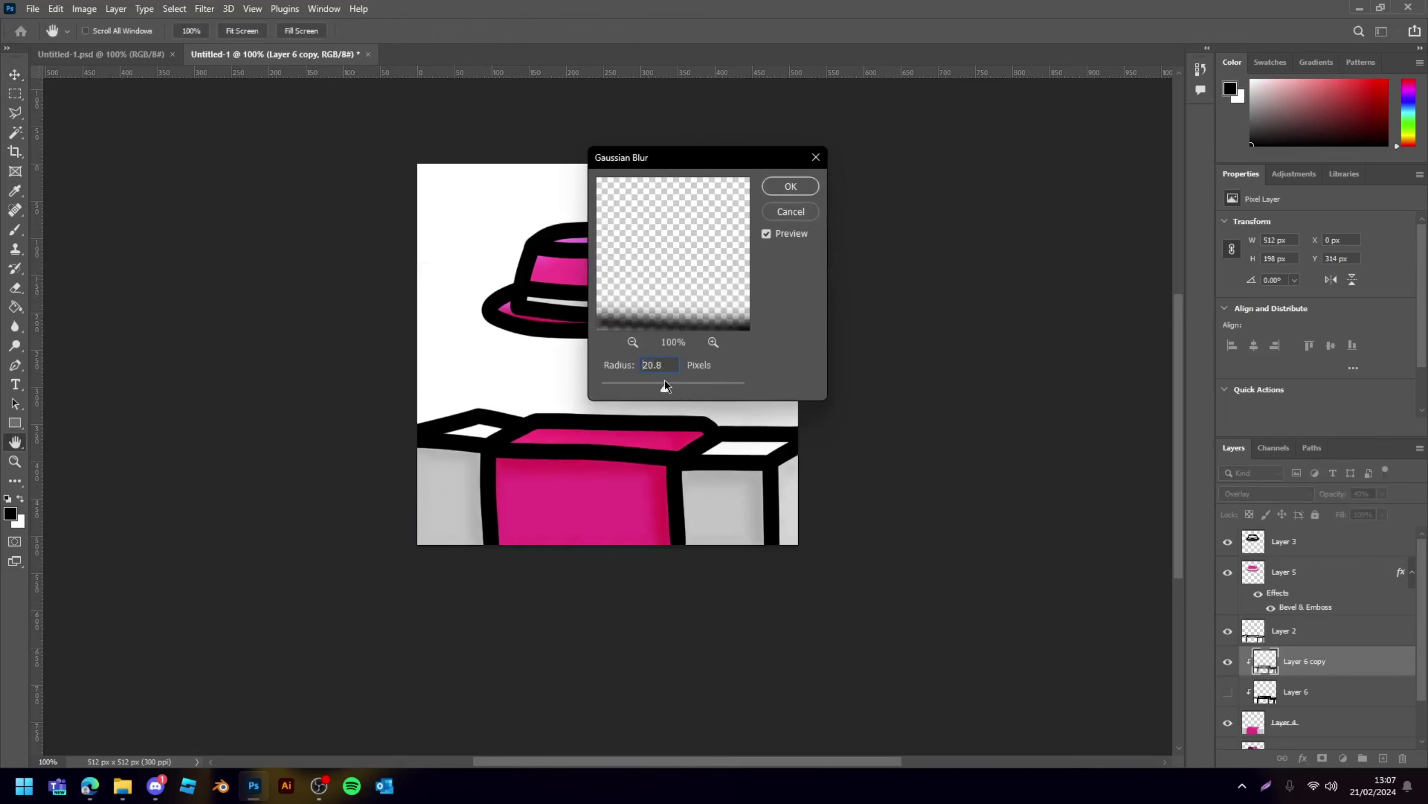
pyautogui.moveTo(664, 386); pyautogui.dragTo(660, 385)
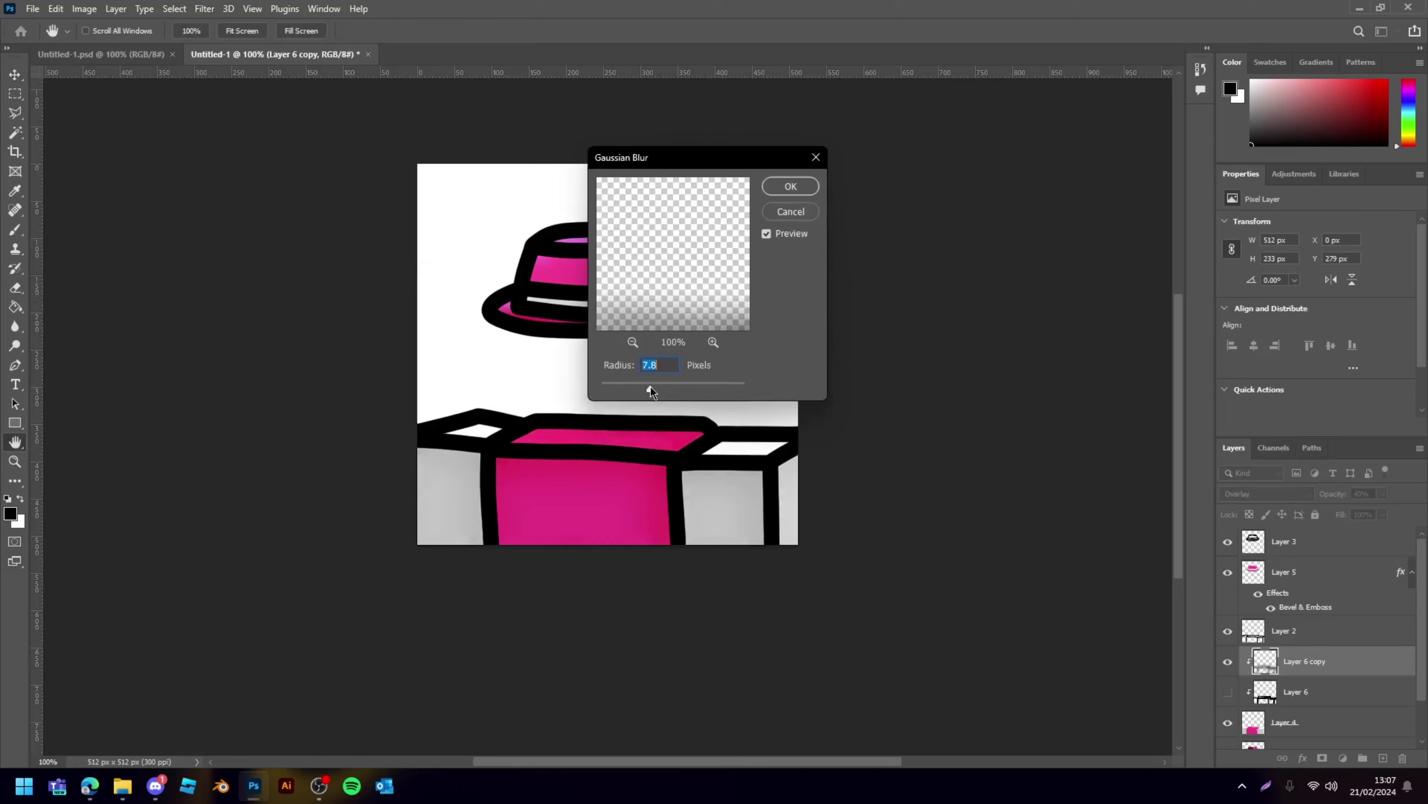
pyautogui.click(650, 390)
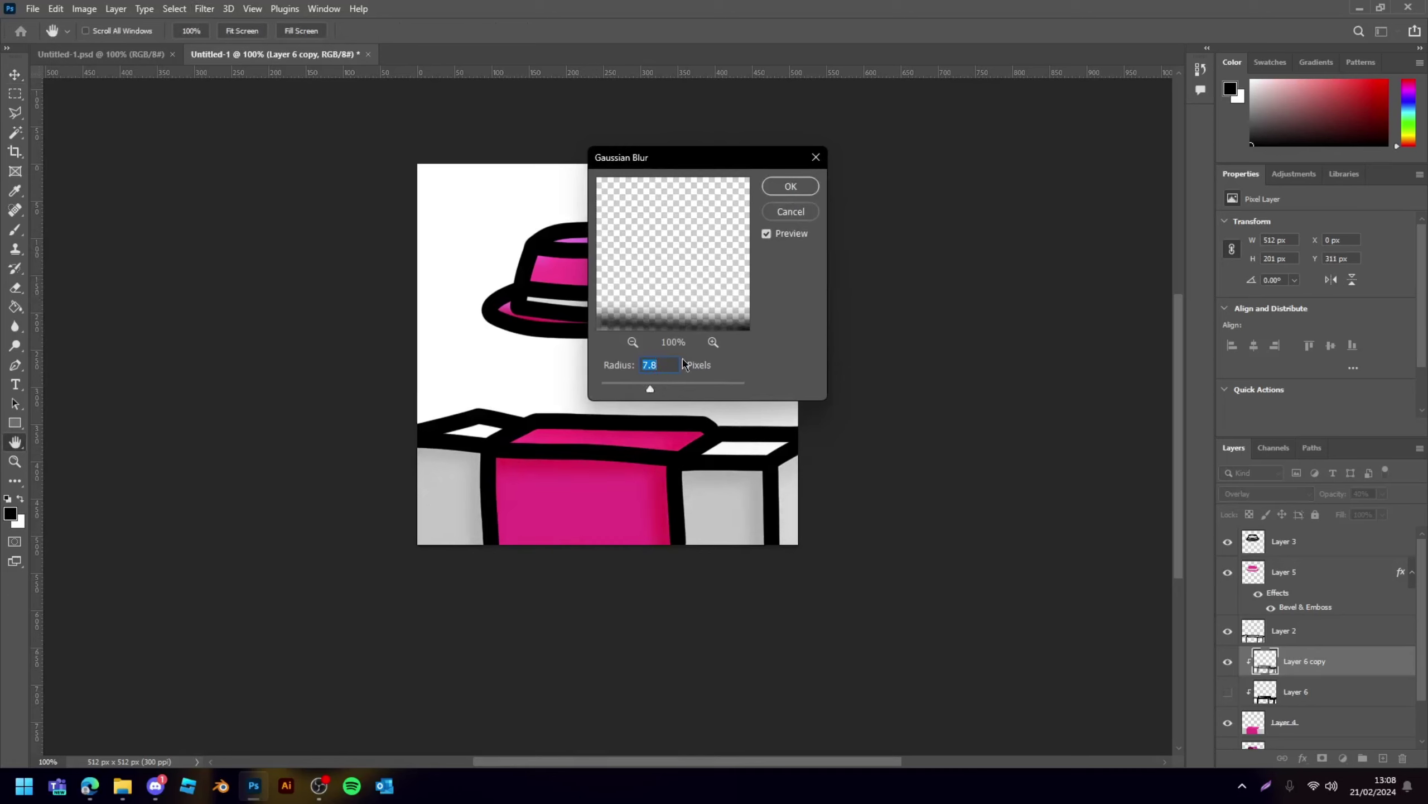
pyautogui.moveTo(650, 393); pyautogui.dragTo(645, 389)
pyautogui.click(652, 387)
pyautogui.click(791, 187)
pyautogui.click(929, 323)
pyautogui.hotkey('ctrl', '-')
pyautogui.hotkey('ctrl', '+')
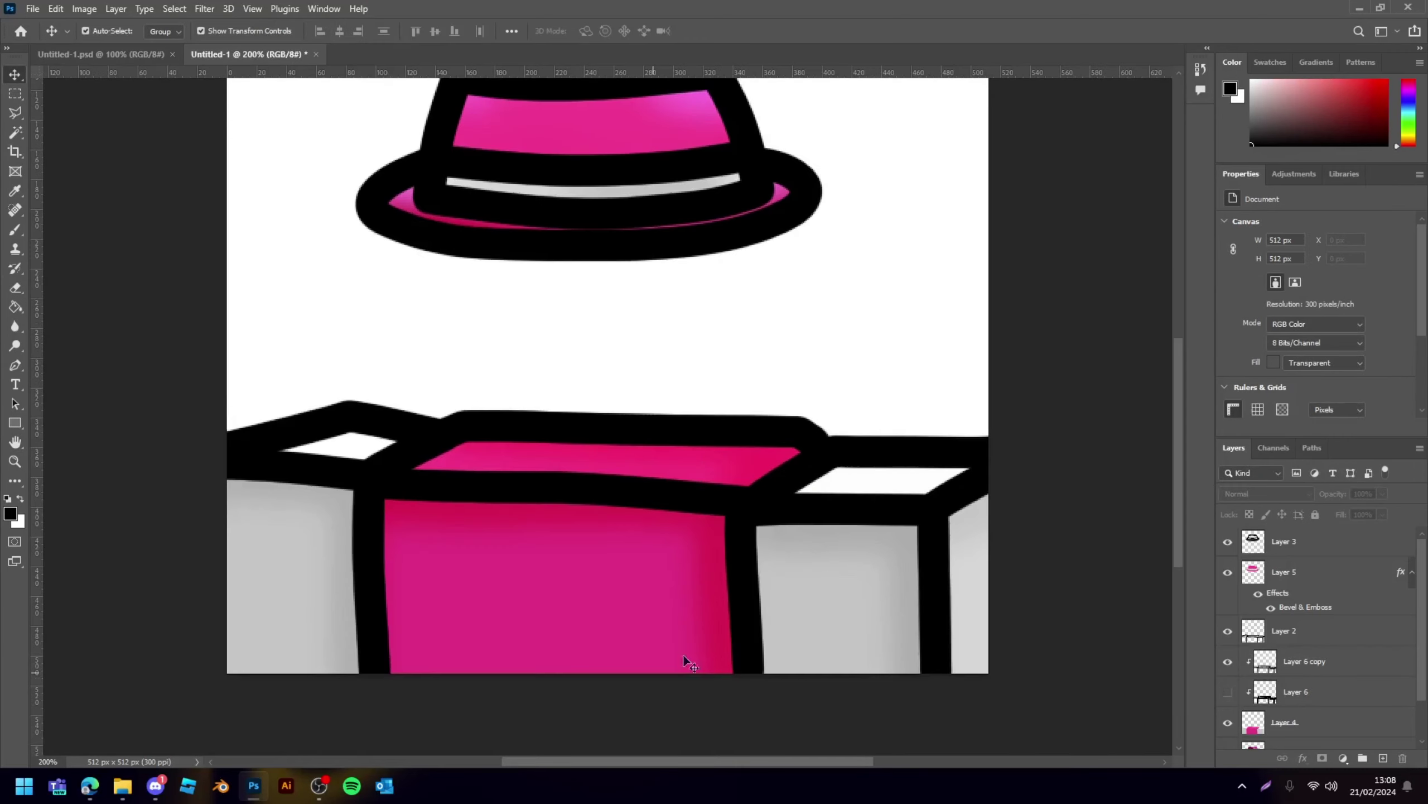
pyautogui.hotkey('ctrl', '-')
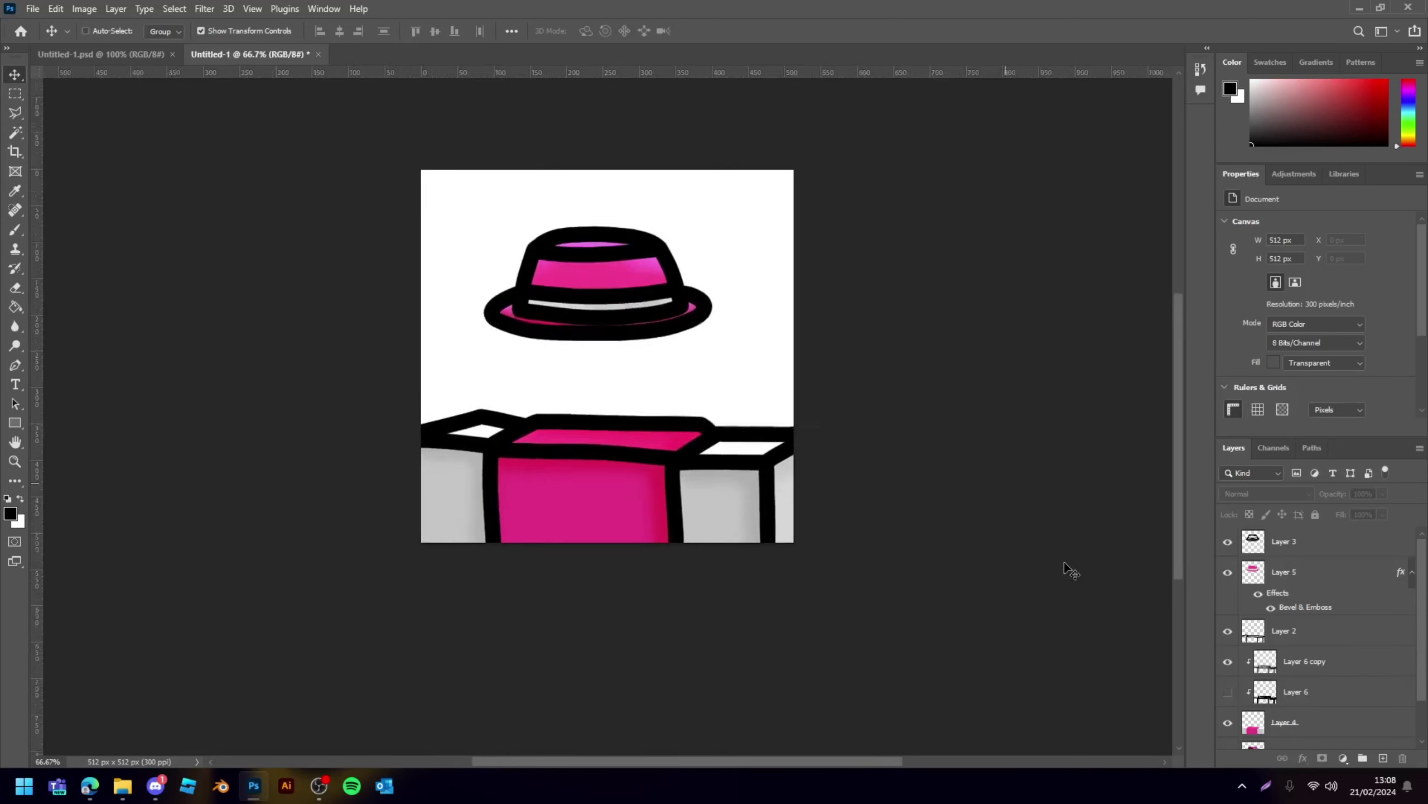
pyautogui.hotkey('ctrl', '+')
pyautogui.scroll(3, 608, 483)
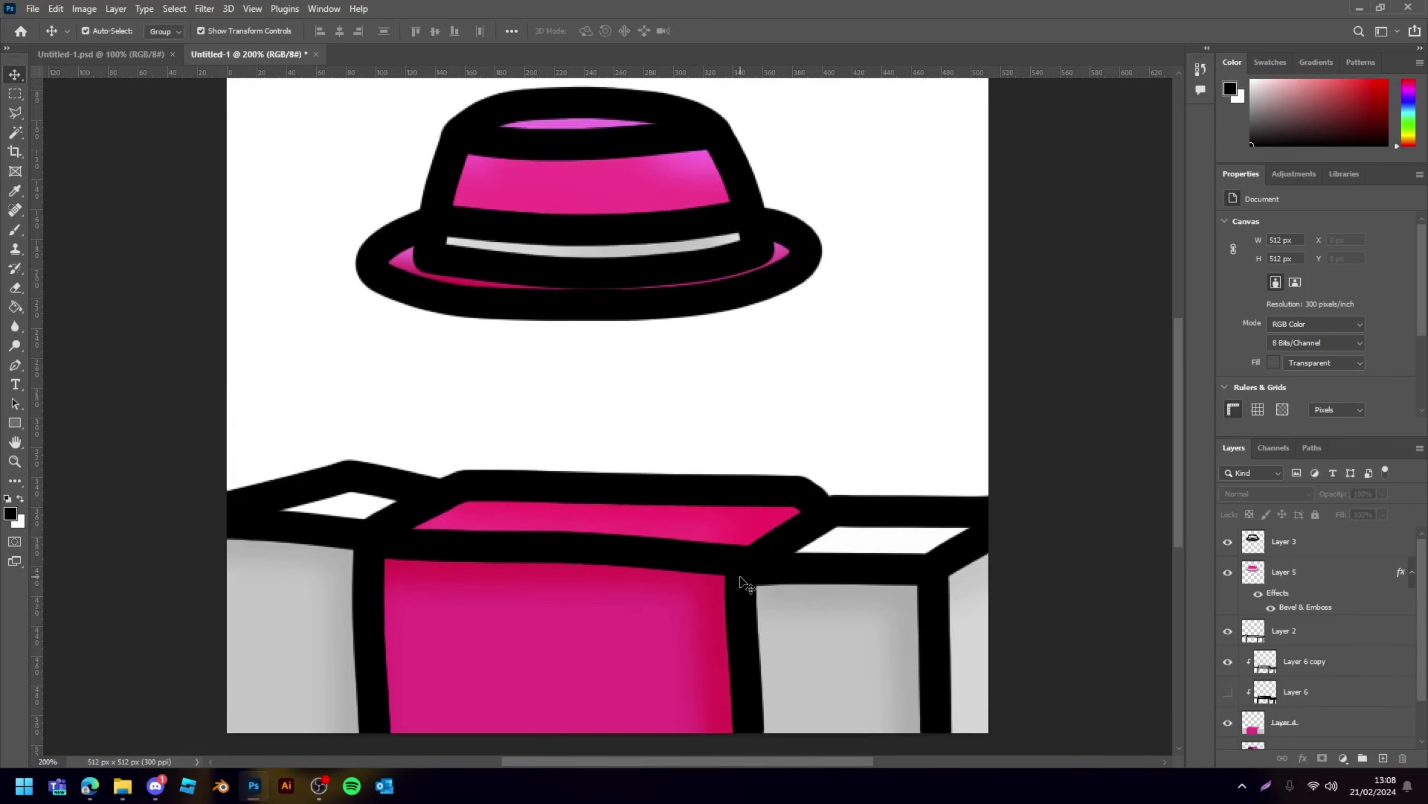
pyautogui.scroll(1, 573, 197)
# - Delete the hat layer's Bevel & Emboss effect and add a new layer above it
pyautogui.click(617, 216)
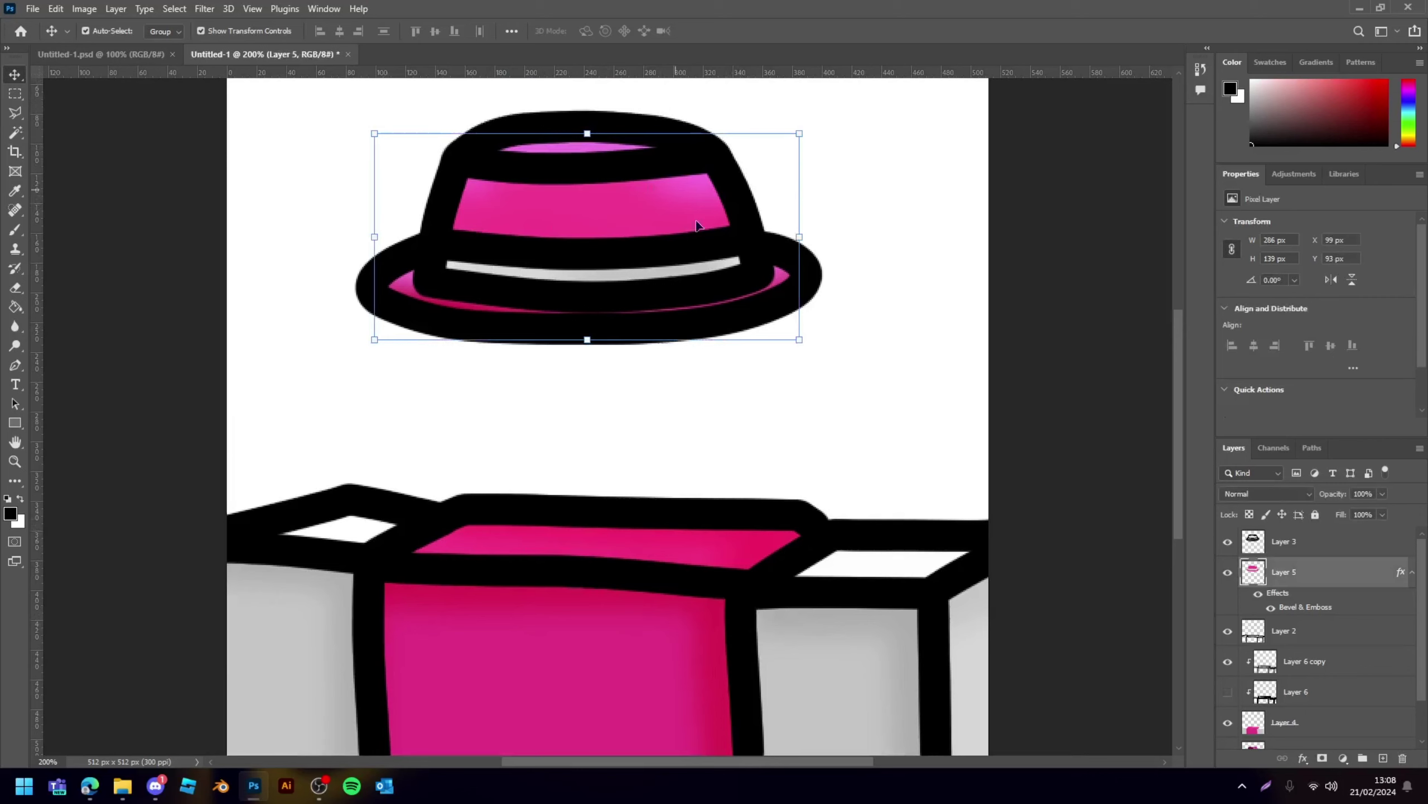
pyautogui.moveTo(1291, 609); pyautogui.dragTo(1404, 758)
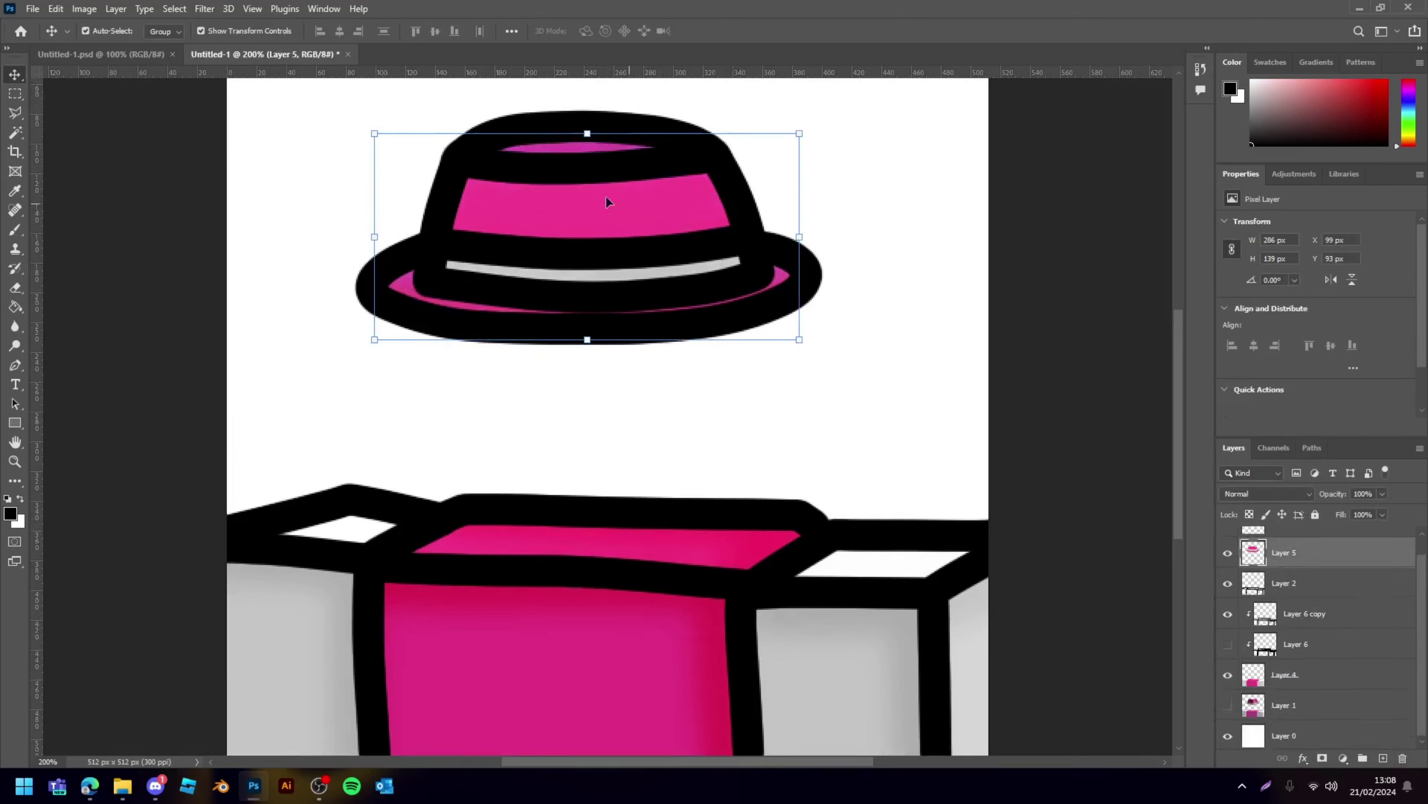
pyautogui.click(1385, 758)
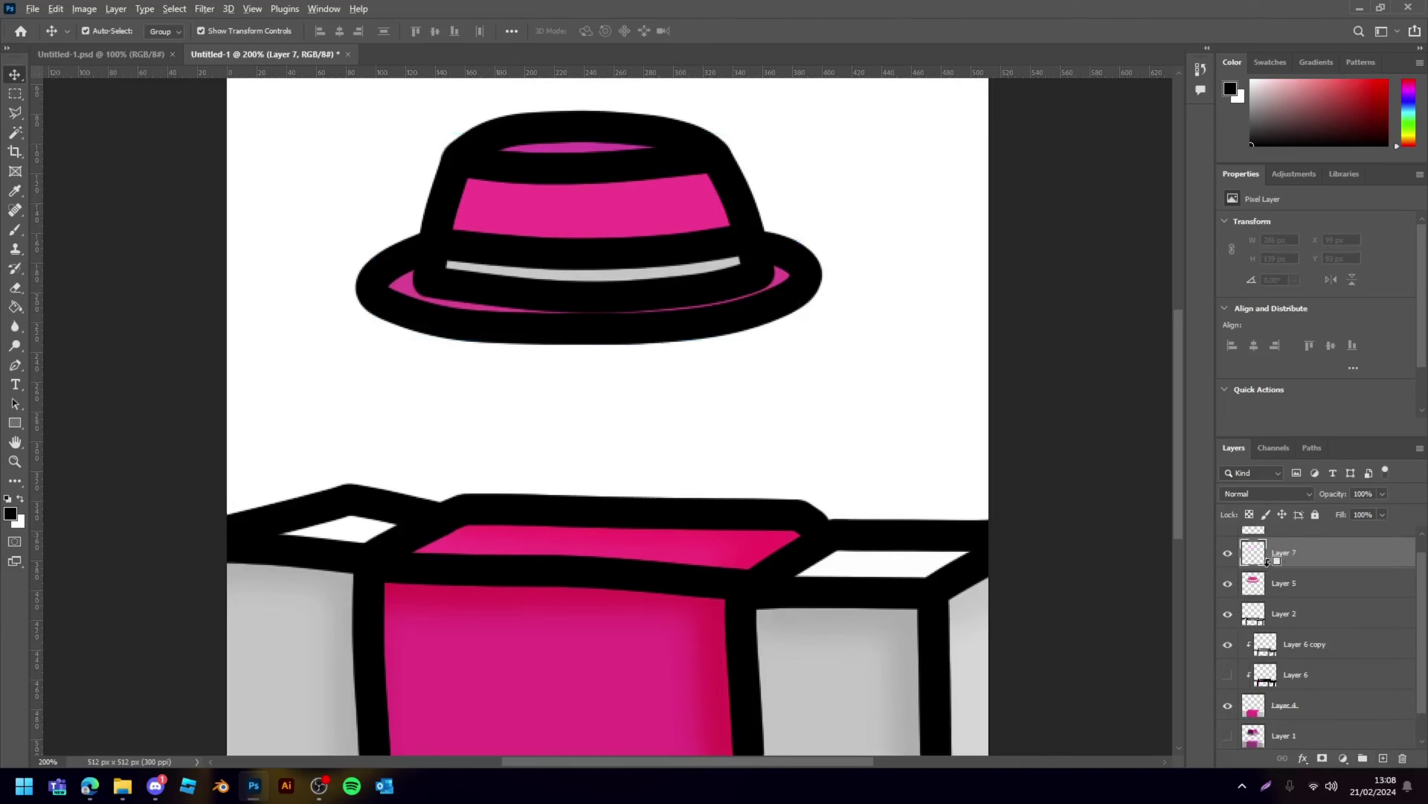
pyautogui.moveTo(1267, 566); pyautogui.dragTo(1289, 594)
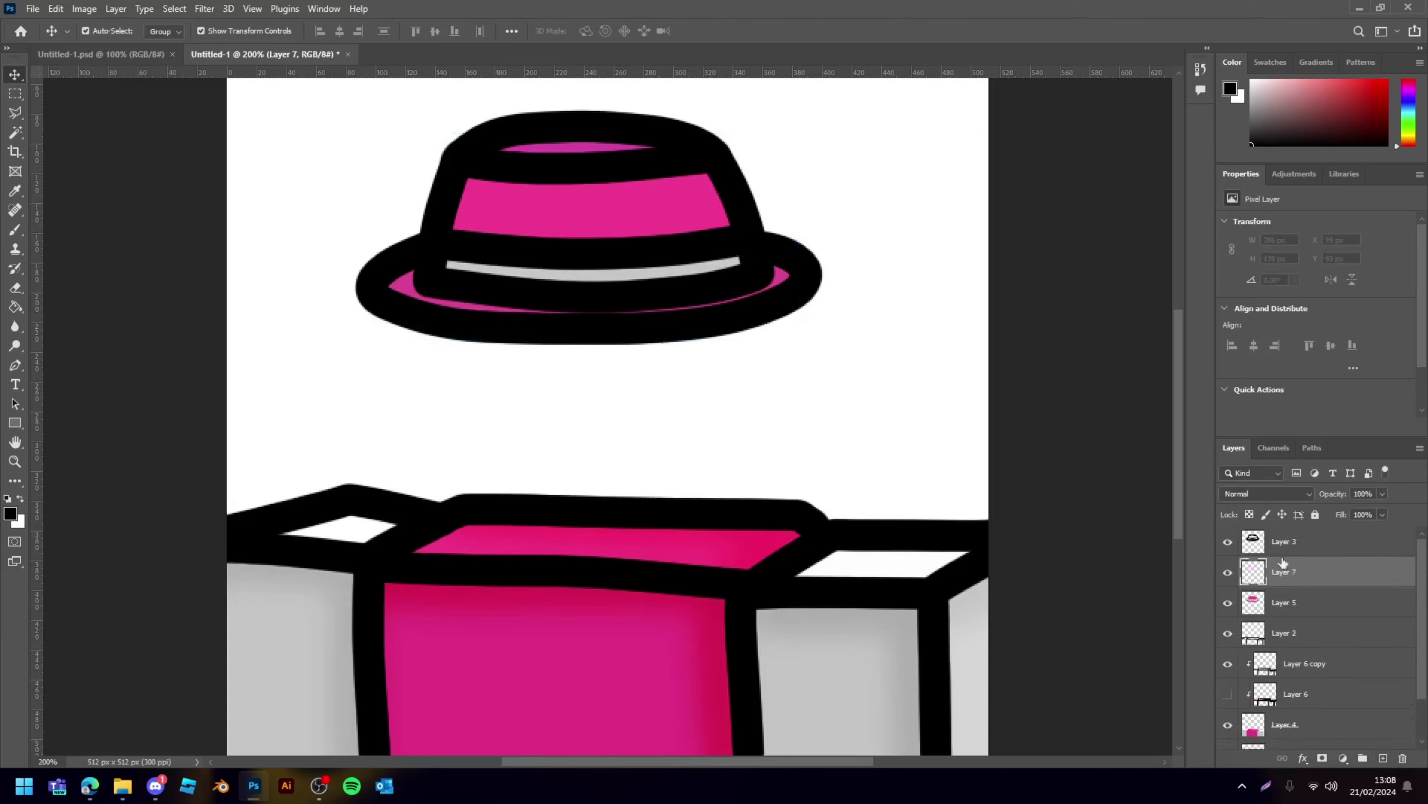
pyautogui.hotkey('ctrl', 'z')
pyautogui.hotkey('ctrl', 'z')
pyautogui.hotkey('ctrl', 'shift', 'z')
pyautogui.hotkey('ctrl', 'shift', 'z')
# - Clip the new layer to the hat and set its blend mode to Overlay
pyautogui.rightClick(1311, 582)
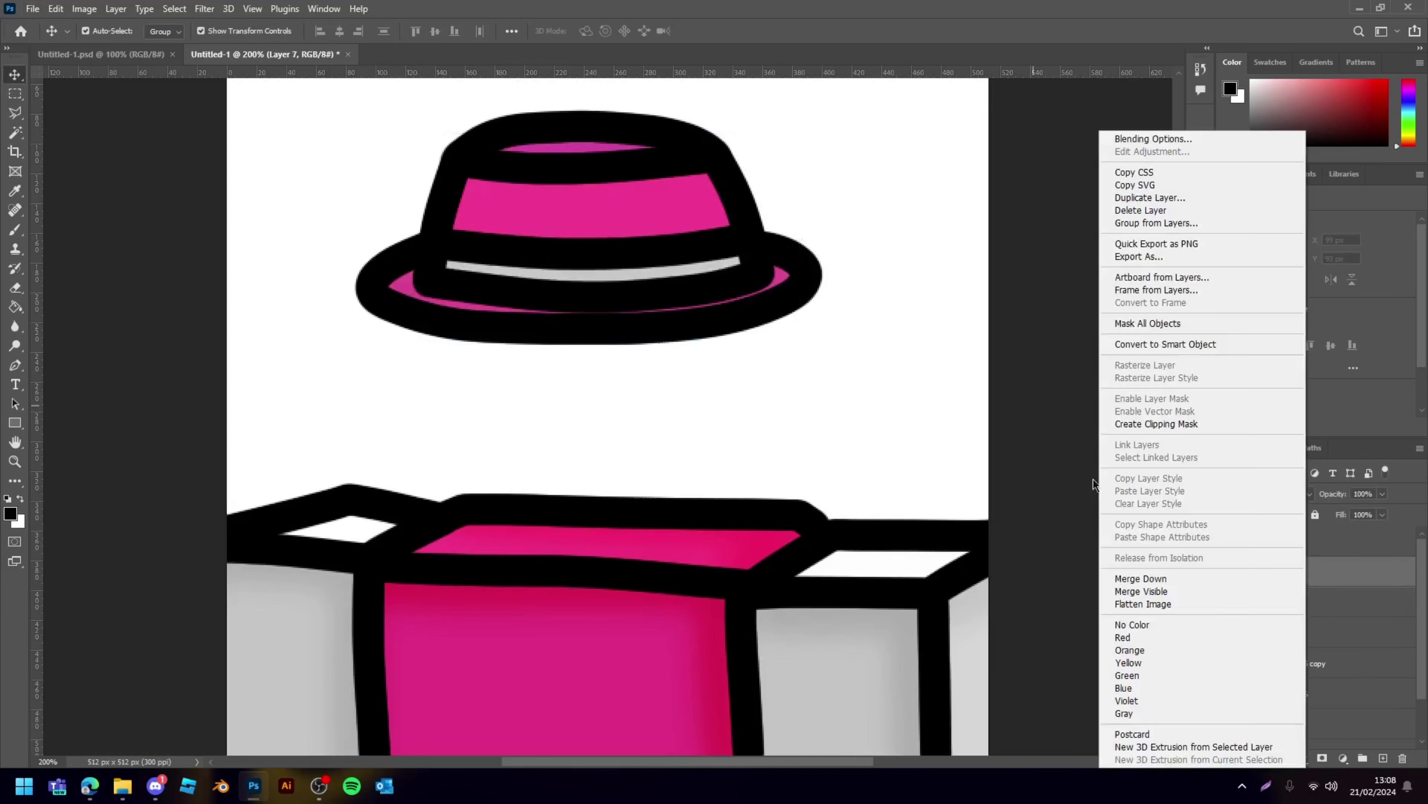
pyautogui.click(1162, 430)
pyautogui.scroll(3, 96, 370)
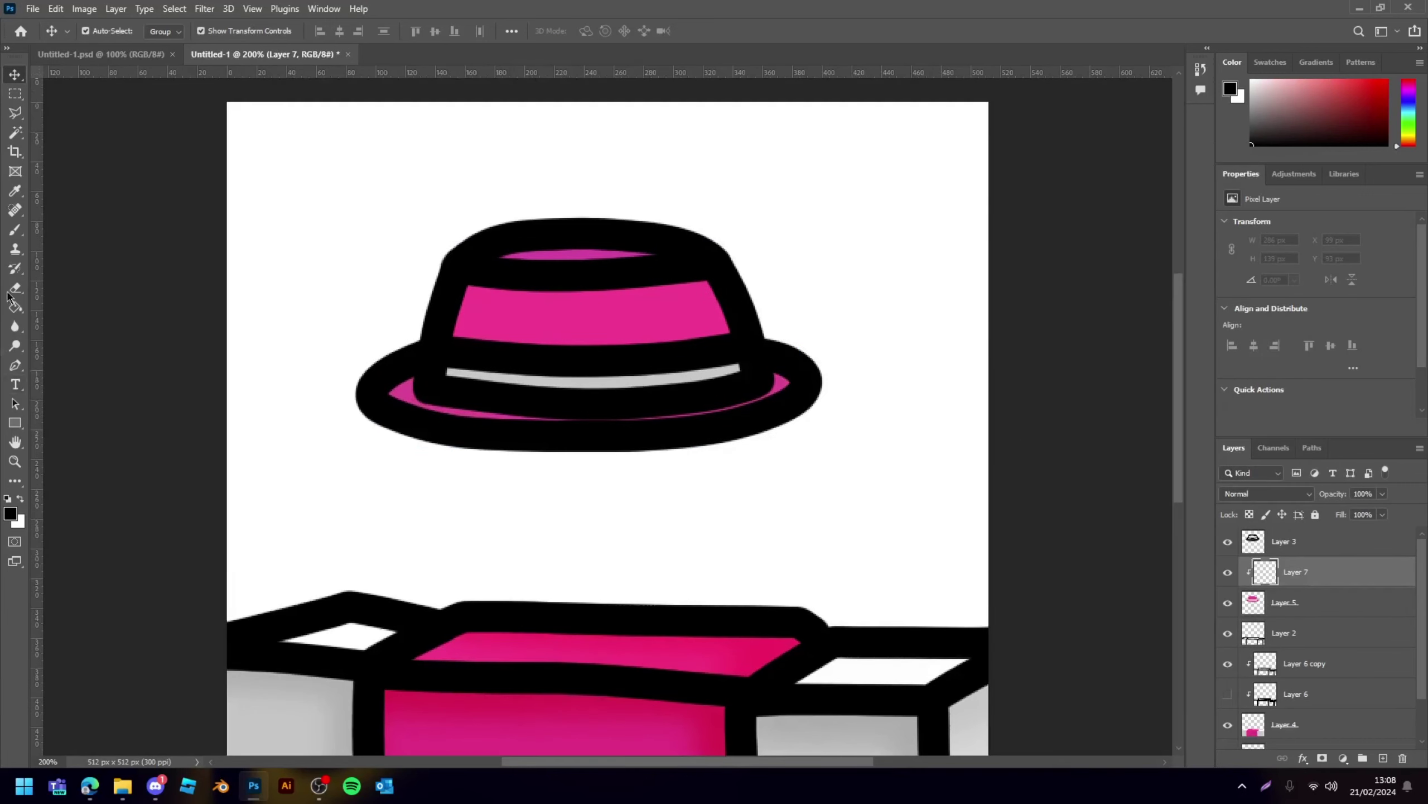
pyautogui.click(16, 229)
pyautogui.scroll(3, 503, 230)
pyautogui.moveTo(706, 342); pyautogui.dragTo(731, 441)
pyautogui.hotkey('ctrl', 'z')
pyautogui.click(1258, 494)
pyautogui.click(1239, 577)
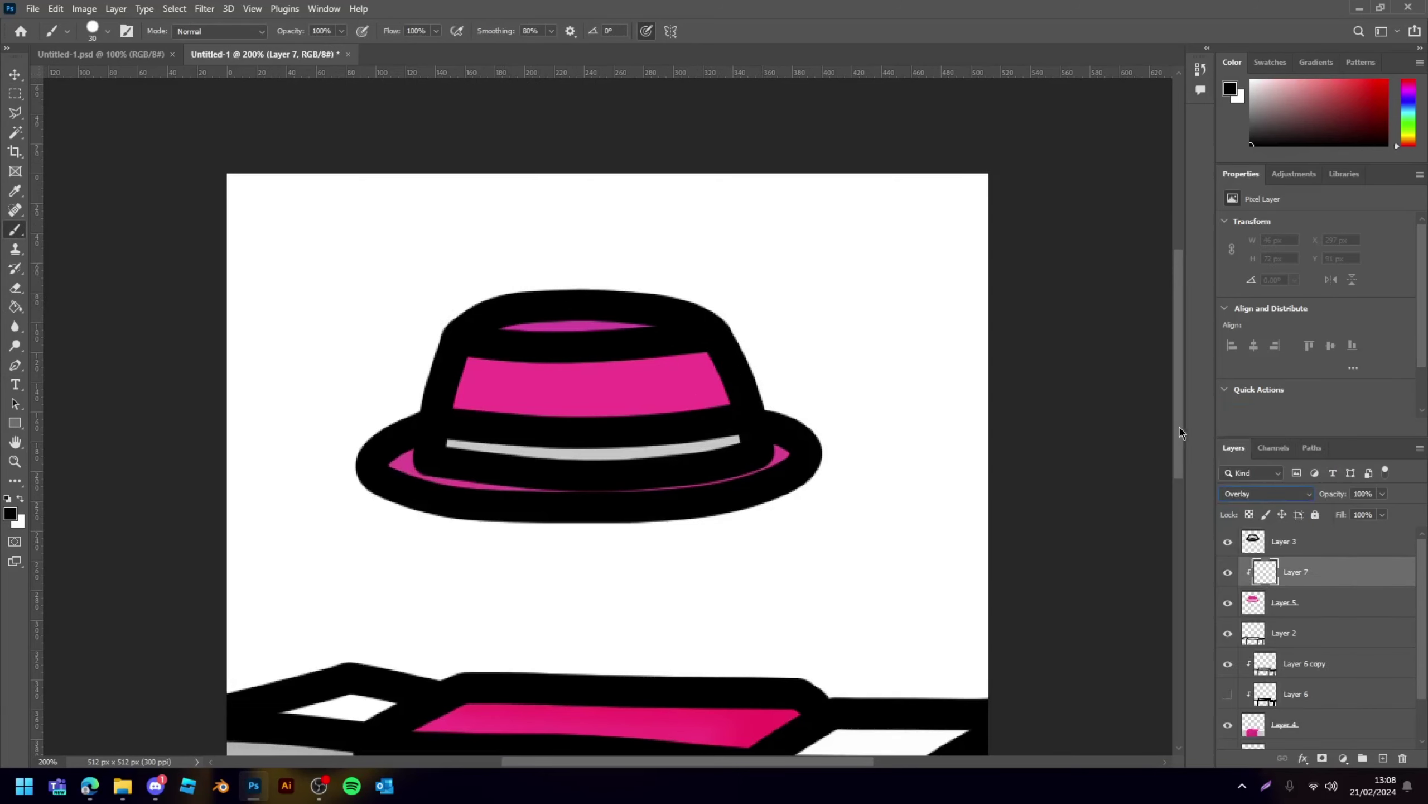
pyautogui.moveTo(1180, 432); pyautogui.dragTo(1179, 451)
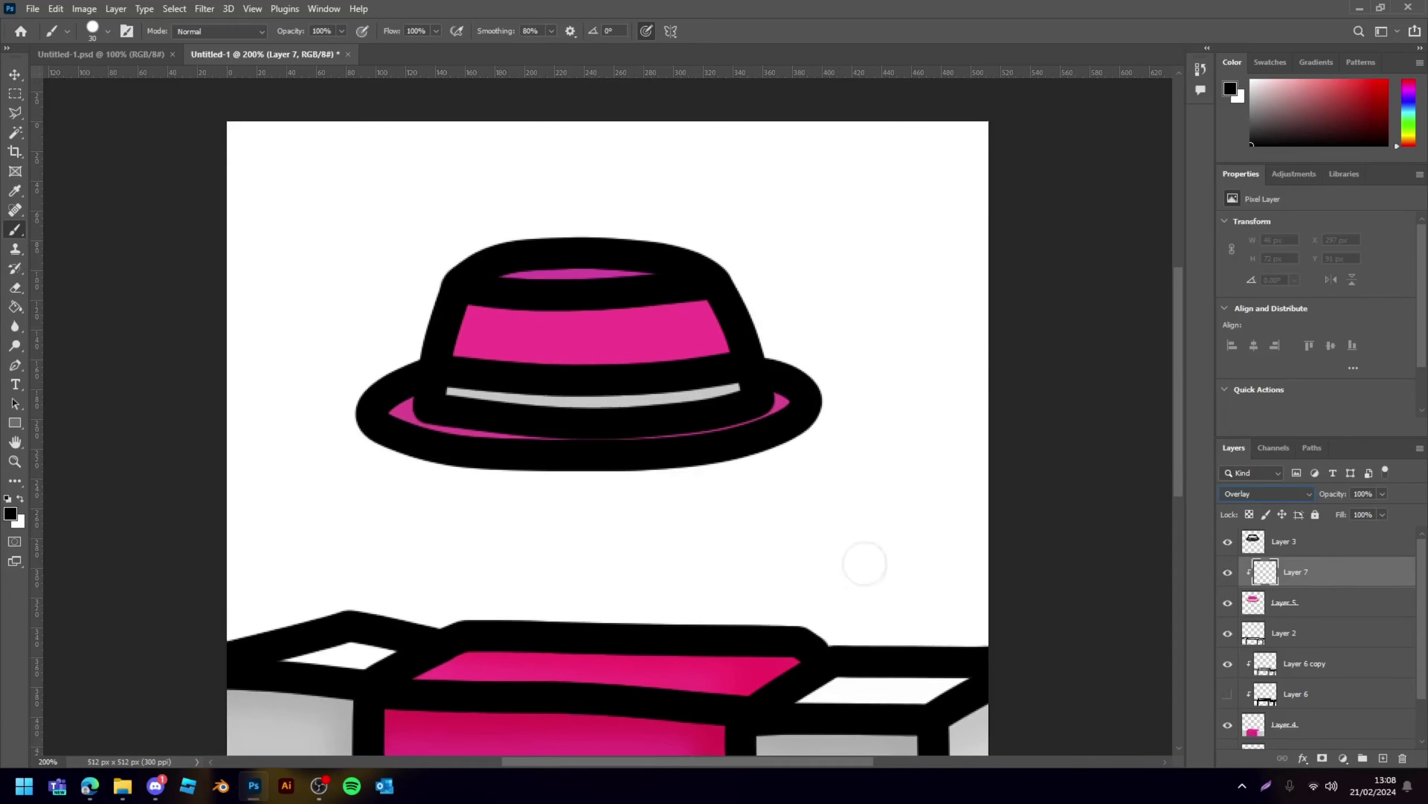
# - Paint dark red shading on the hat band, grey stripe, top strip and brim at 50% opacity
pyautogui.moveTo(465, 310)
pyautogui.mouseDown()
pyautogui.moveTo(782, 276)
pyautogui.moveTo(709, 303)
pyautogui.moveTo(734, 376)
pyautogui.moveTo(594, 417)
pyautogui.mouseUp()
pyautogui.moveTo(727, 376)
pyautogui.mouseDown()
pyautogui.moveTo(714, 390)
pyautogui.moveTo(510, 395)
pyautogui.moveTo(420, 376)
pyautogui.mouseUp()
pyautogui.moveTo(515, 261)
pyautogui.mouseDown()
pyautogui.moveTo(519, 285)
pyautogui.moveTo(635, 261)
pyautogui.mouseUp()
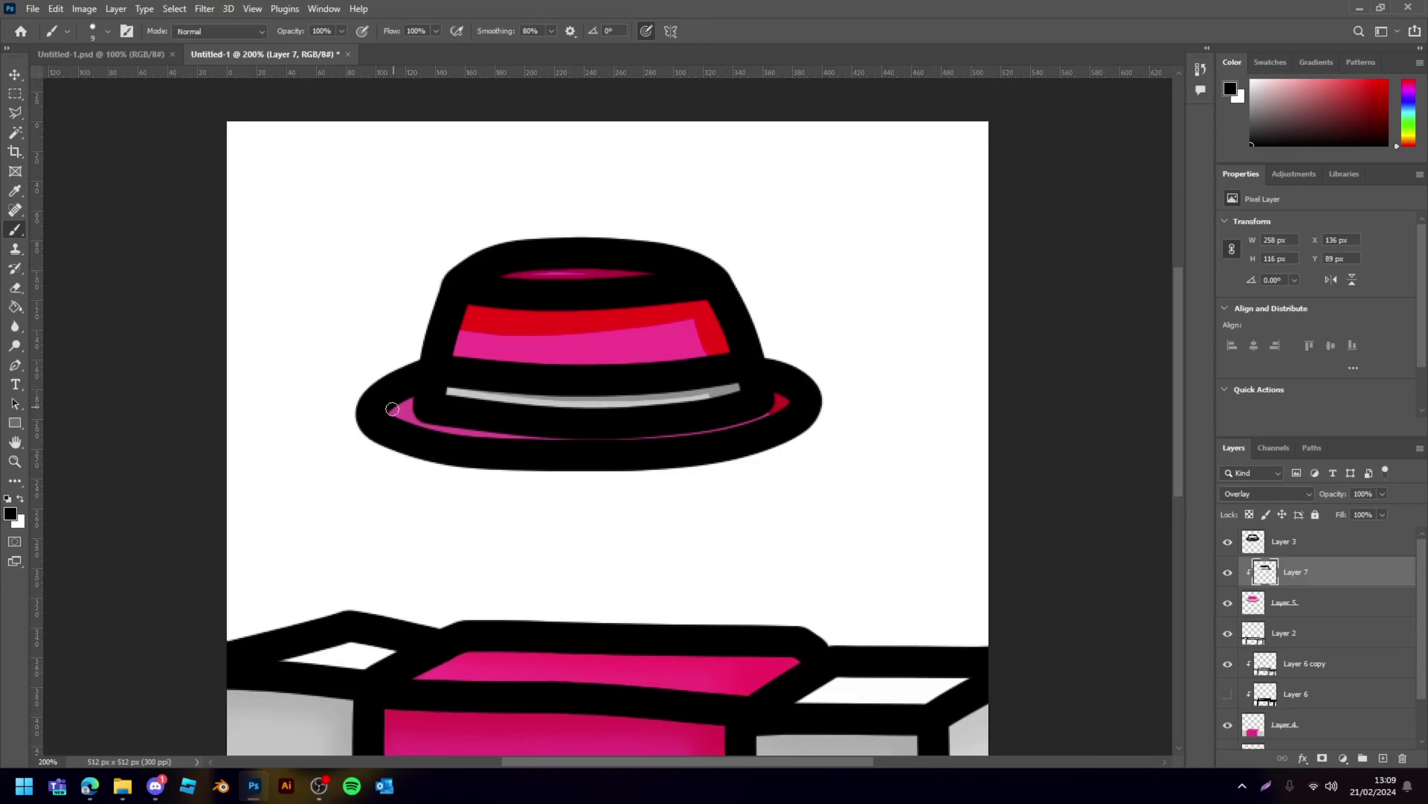
pyautogui.moveTo(409, 412); pyautogui.dragTo(773, 413)
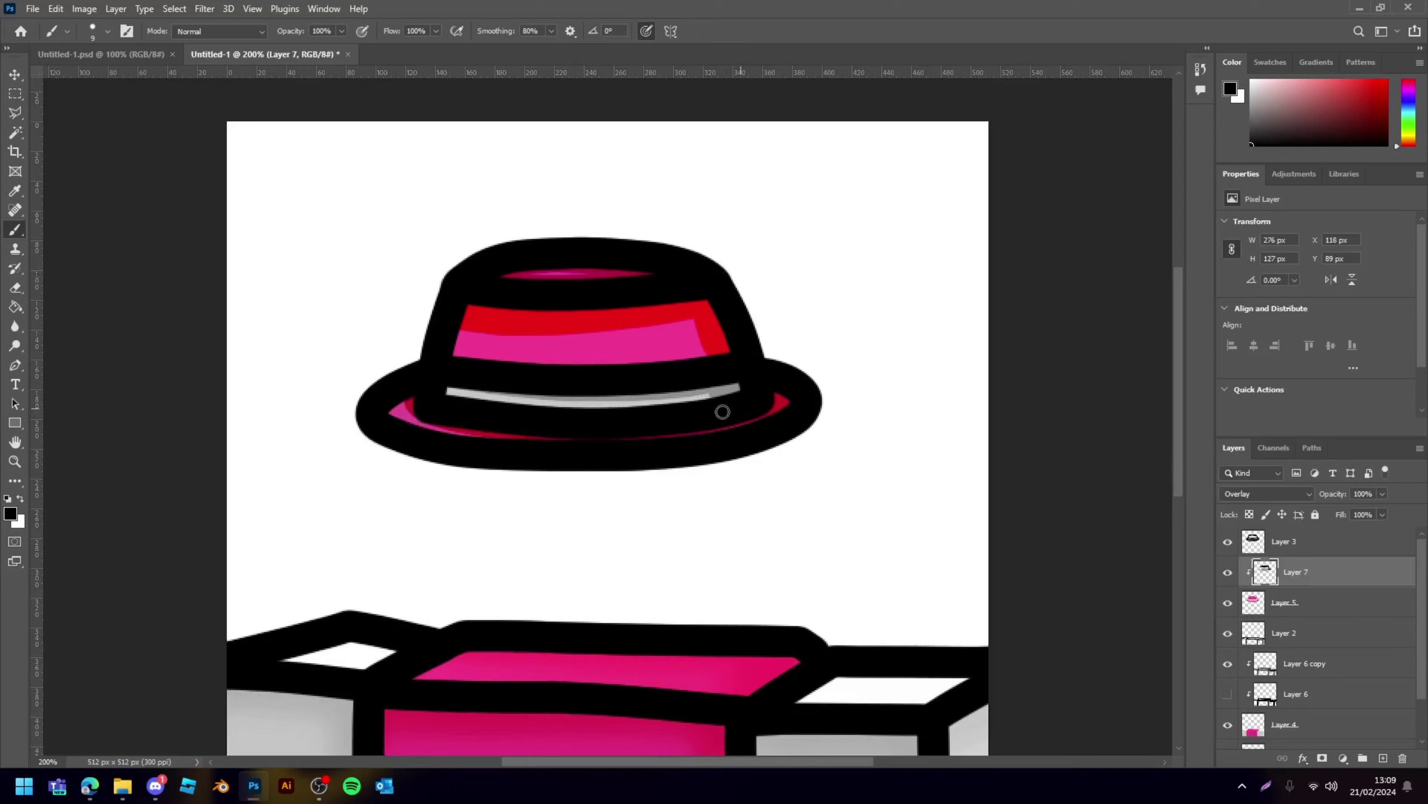
pyautogui.click(1382, 493)
pyautogui.moveTo(1389, 514); pyautogui.dragTo(1348, 515)
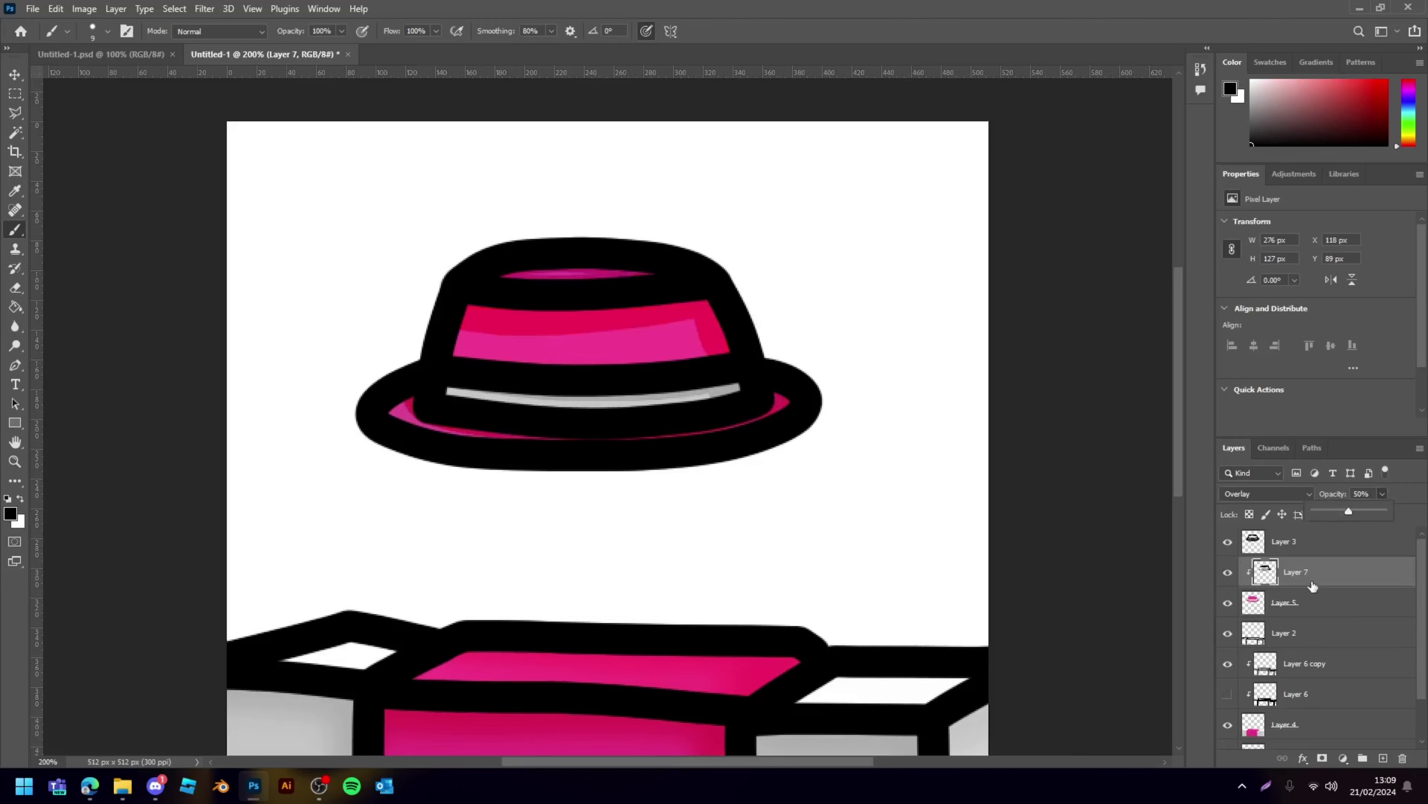
pyautogui.hotkey('ctrl', '-')
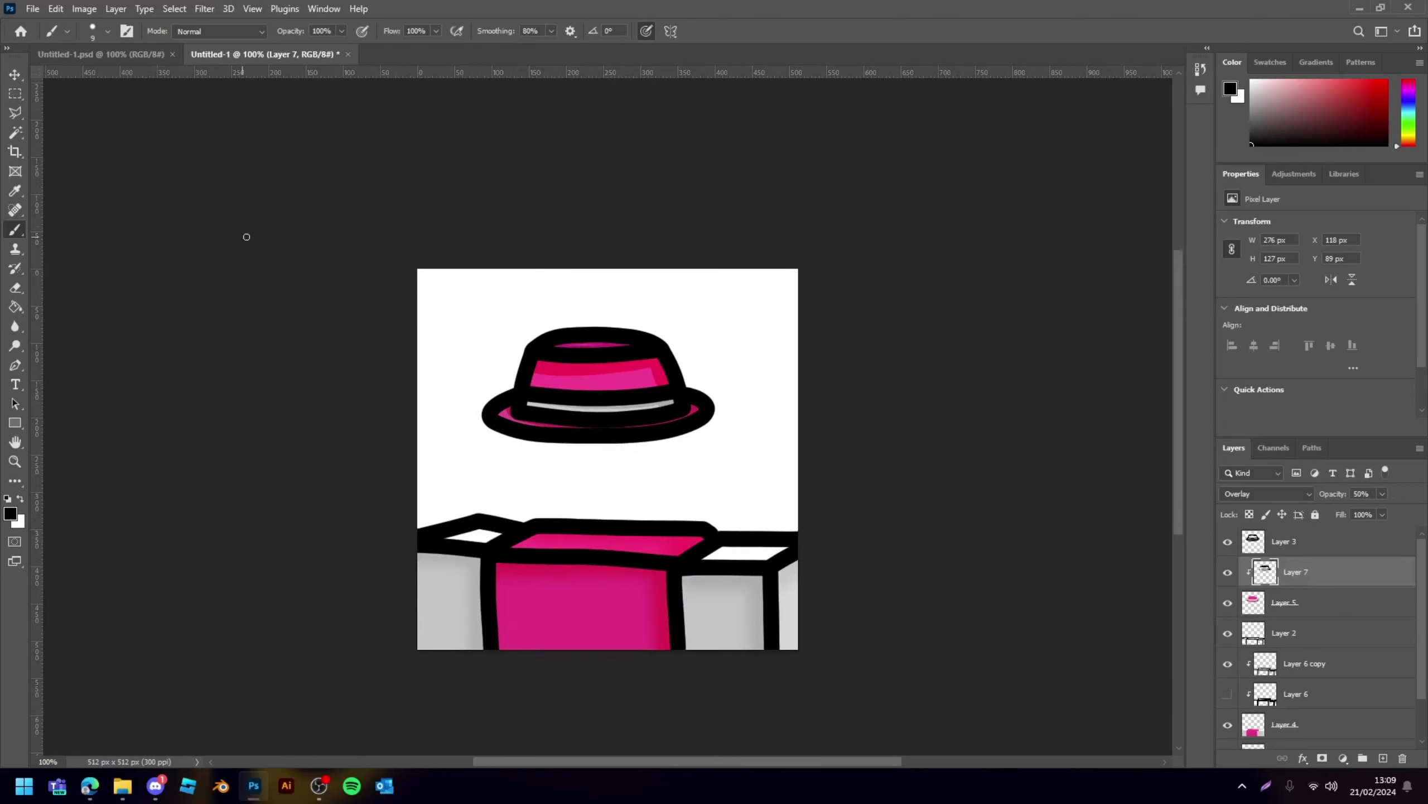
pyautogui.hotkey('ctrl', '+')
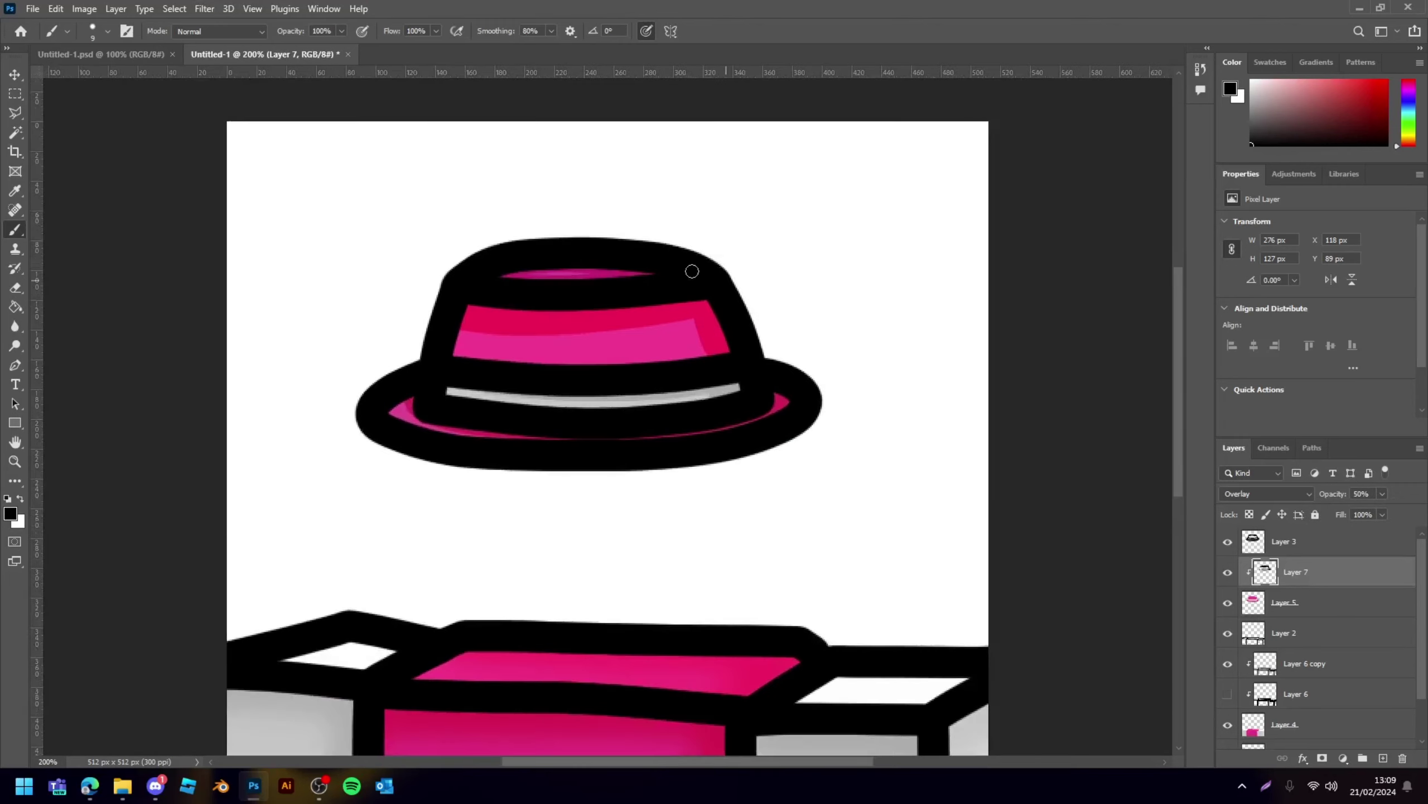
# - Reapply the Gaussian Blur to Layer 7, the hat's Overlay shading, so its red tints blend in
pyautogui.click(210, 9)
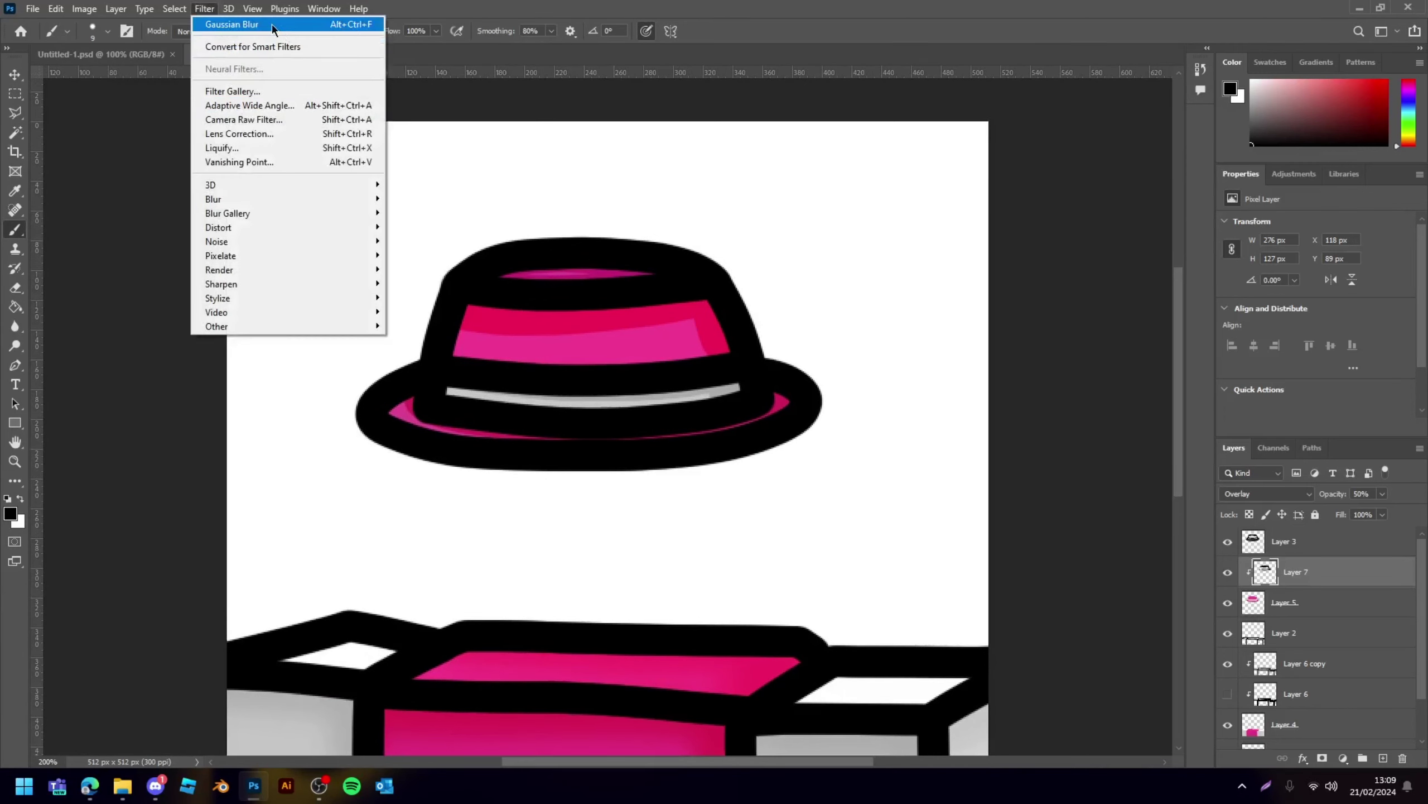
pyautogui.press('Escape')
pyautogui.hotkey('ctrl', 'z')
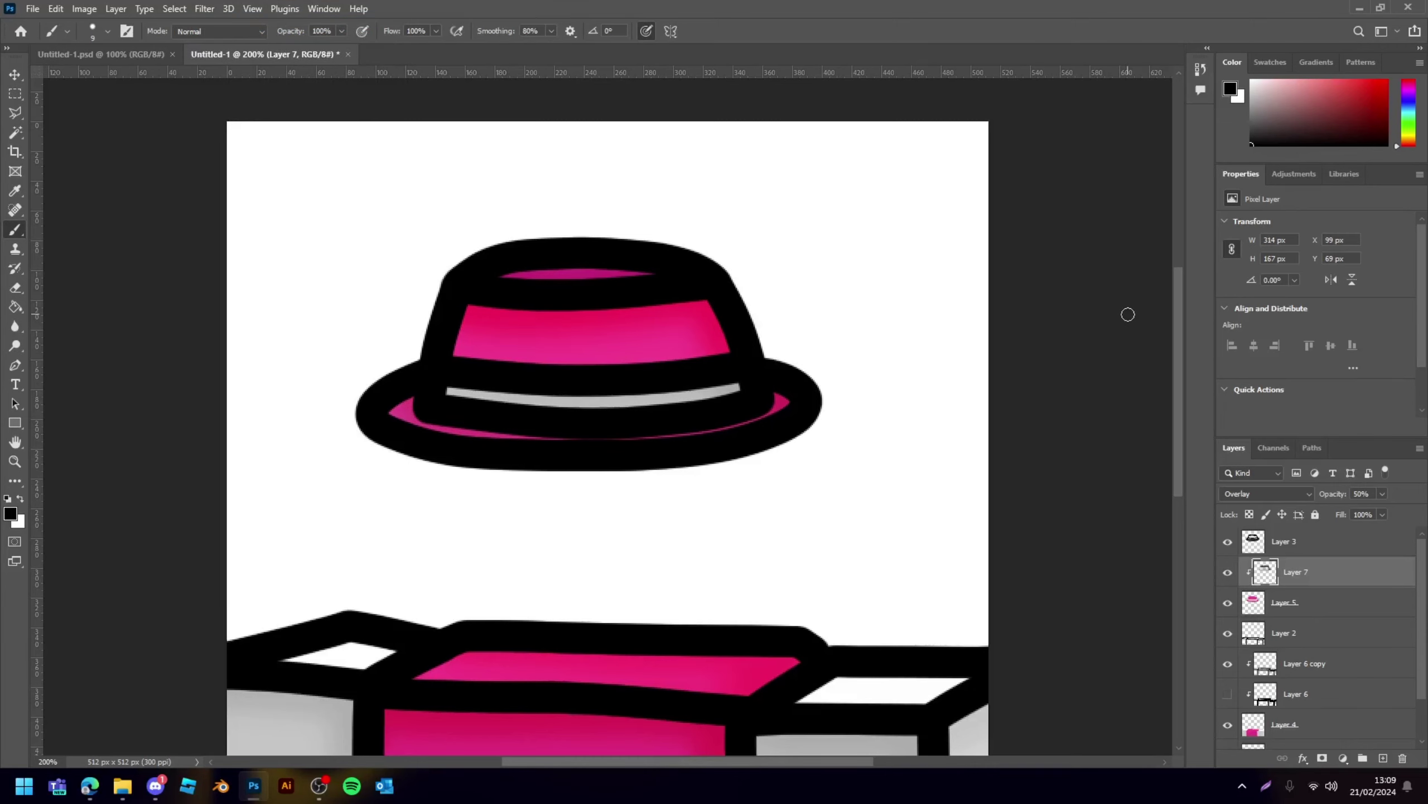
pyautogui.hotkey('ctrl', '-')
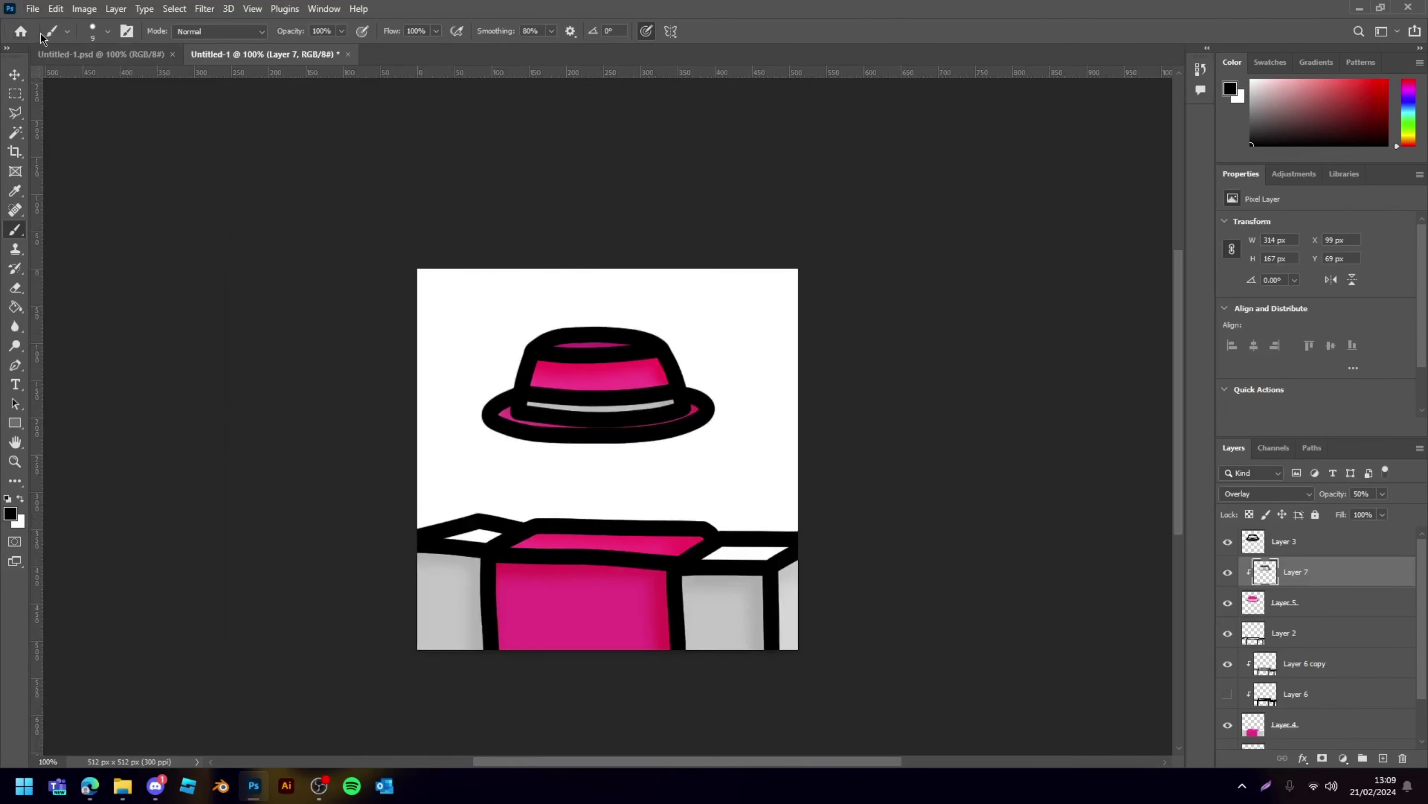
pyautogui.press('v')
pyautogui.click(227, 189)
pyautogui.hotkey('ctrl', '+')
pyautogui.hotkey('ctrl', '+')
pyautogui.hotkey('ctrl', '+')
pyautogui.hotkey('ctrl', '+')
# - Lasso the hat's grey band, raise its Hue/Saturation lightness to +55, then deselect
pyautogui.click(809, 357)
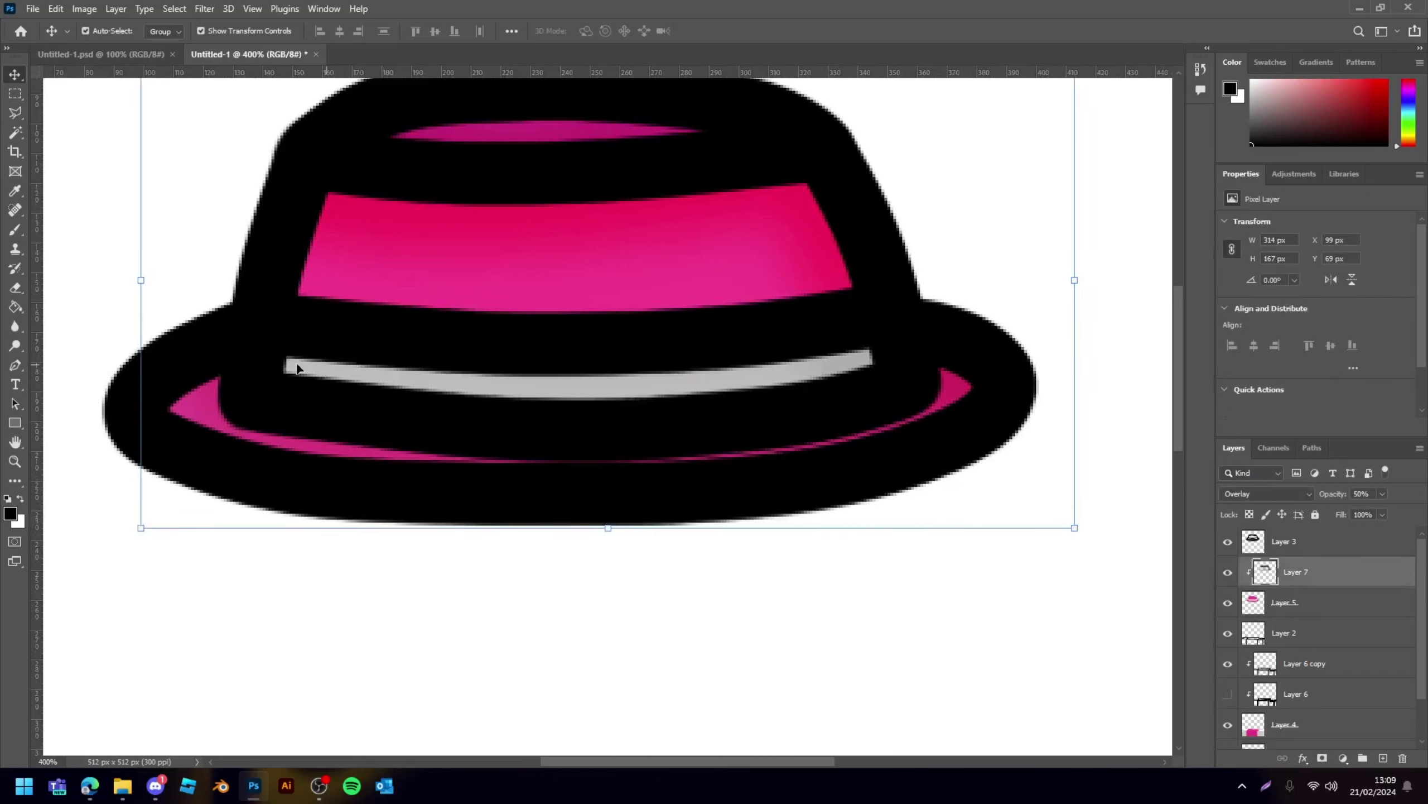
pyautogui.click(16, 112)
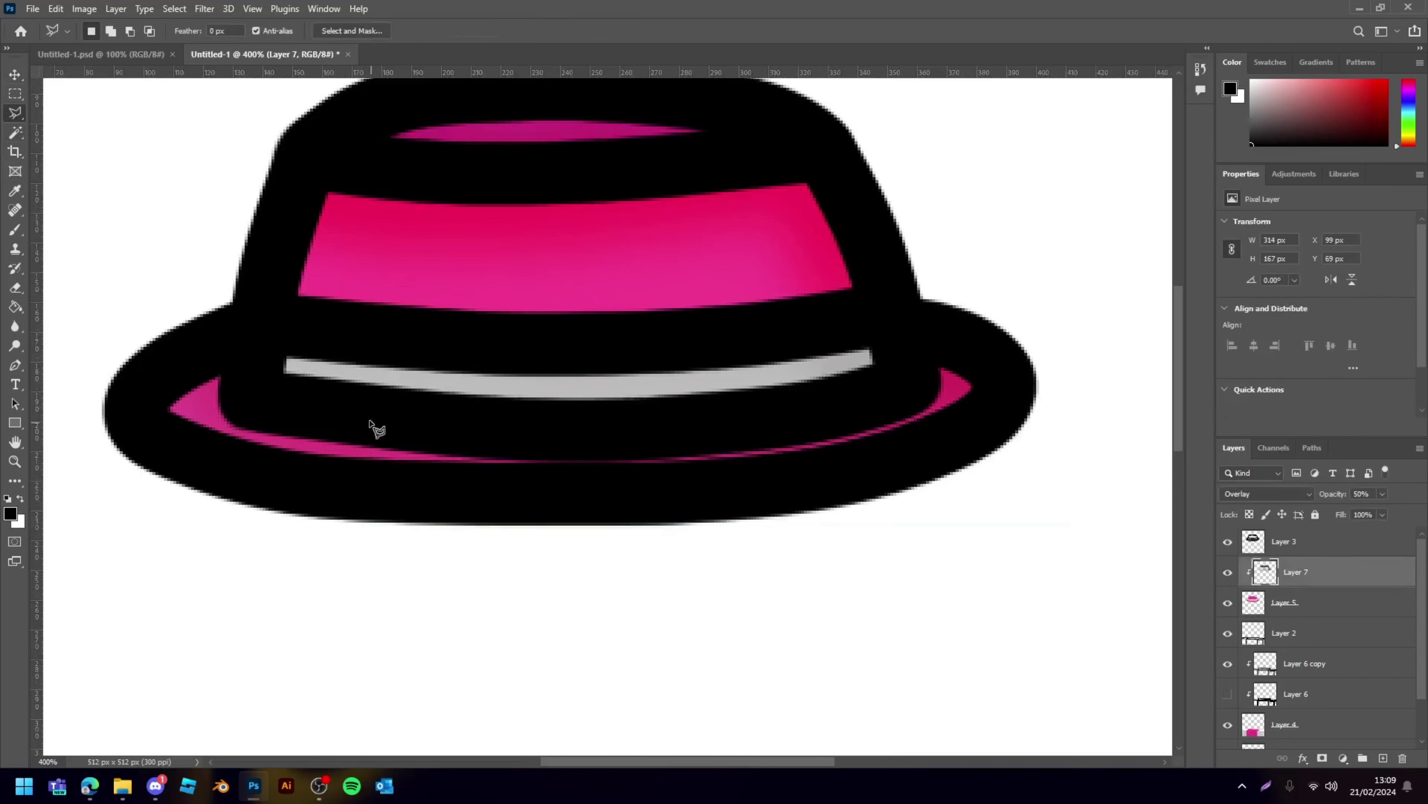
pyautogui.moveTo(276, 335)
pyautogui.mouseDown()
pyautogui.moveTo(899, 336)
pyautogui.moveTo(913, 403)
pyautogui.moveTo(269, 401)
pyautogui.mouseUp()
pyautogui.moveTo(263, 344); pyautogui.dragTo(257, 335)
pyautogui.hotkey('ctrl', 'u')
pyautogui.moveTo(1048, 420); pyautogui.dragTo(1084, 424)
pyautogui.click(1216, 274)
pyautogui.press('m')
pyautogui.hotkey('ctrl', 'd')
# - Add Layer 8 clipped to Layer 7 and pick a large Soft Round brush
pyautogui.click(1384, 759)
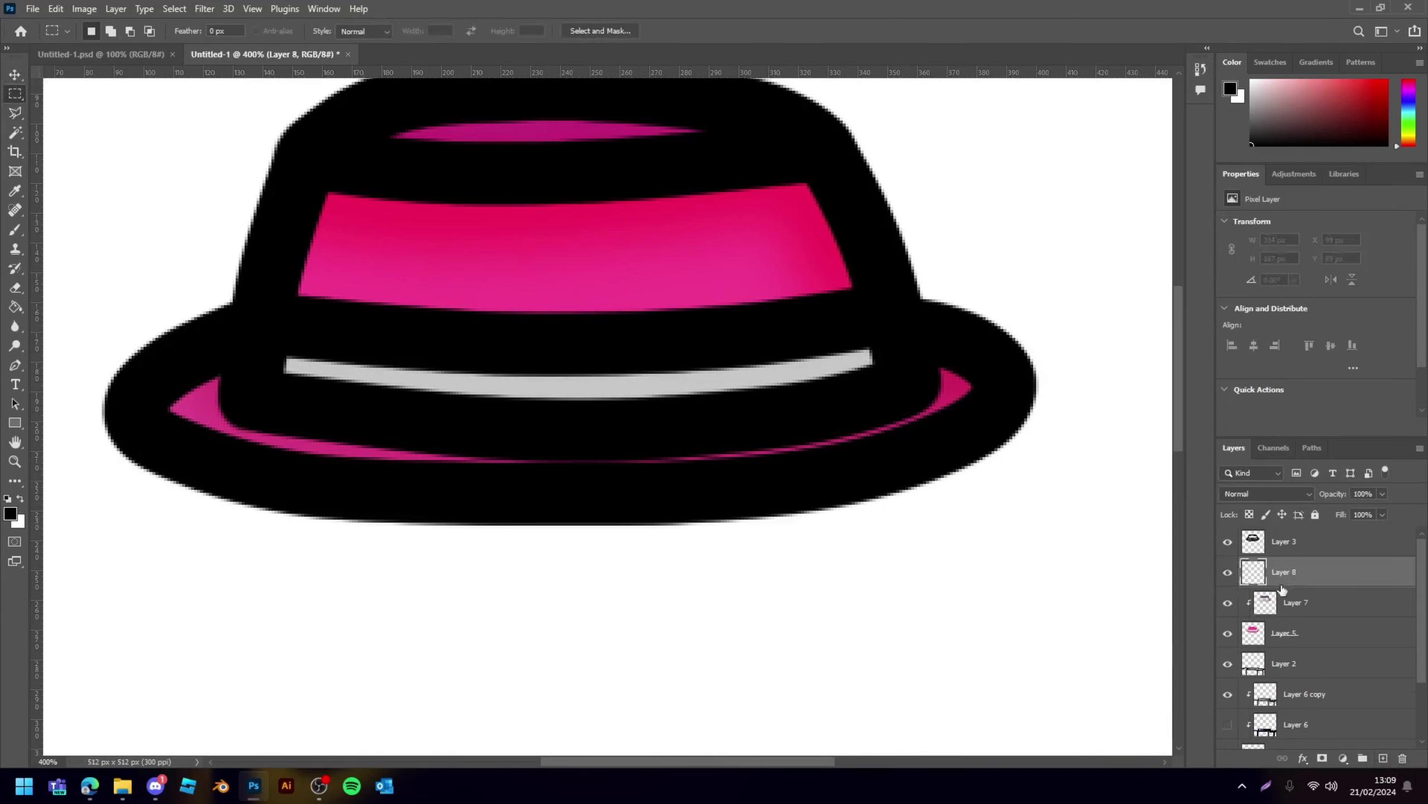
pyautogui.keyDown('alt'); pyautogui.click(1281, 585); pyautogui.keyUp('alt')
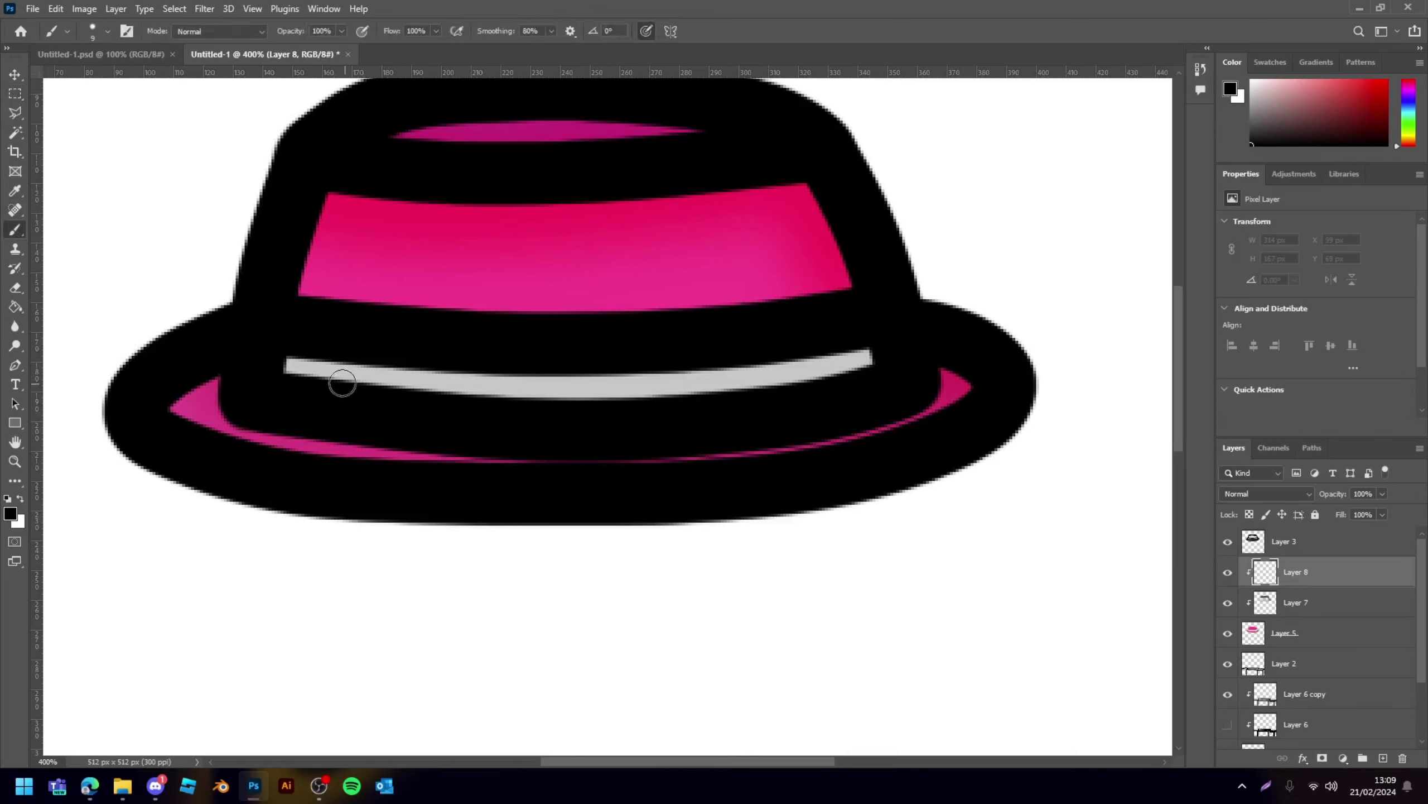
pyautogui.click(16, 229)
pyautogui.click(95, 31)
pyautogui.click(98, 237)
pyautogui.click(101, 37)
pyautogui.press(']')
pyautogui.press(']')
pyautogui.press(']')
pyautogui.press(']')
pyautogui.press(']')
pyautogui.press(']')
pyautogui.press(']')
pyautogui.press(']')
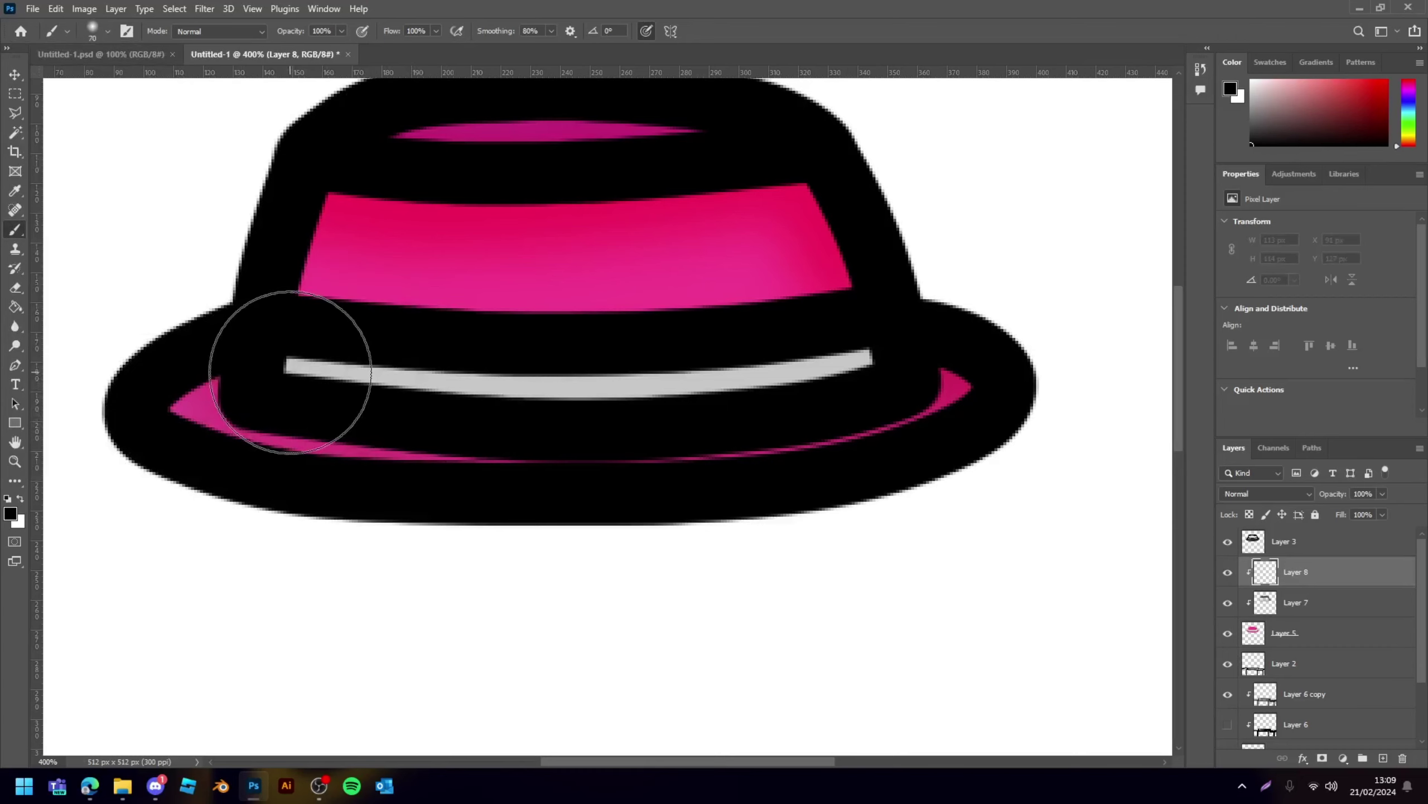
# - Paint black over the left and right ends of the grey hat band
pyautogui.press('[')
pyautogui.press('[')
pyautogui.moveTo(447, 388)
pyautogui.mouseDown()
pyautogui.moveTo(264, 358)
pyautogui.moveTo(335, 358)
pyautogui.mouseUp()
pyautogui.hotkey('ctrl', 'z')
pyautogui.moveTo(861, 351); pyautogui.dragTo(736, 380)
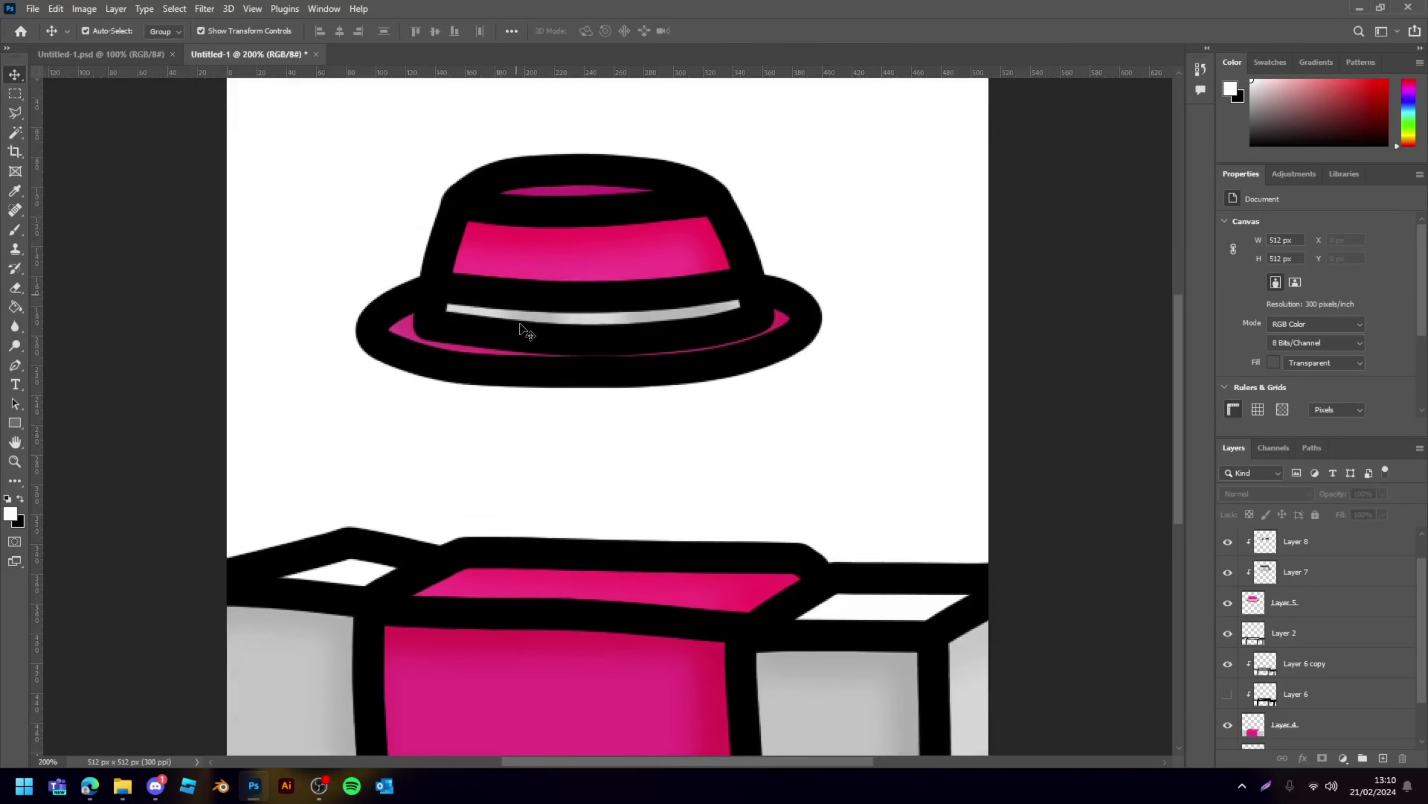
pyautogui.scroll(-1, 1026, 430)
pyautogui.scroll(-1, 1025, 458)
pyautogui.scroll(-3, 1025, 478)
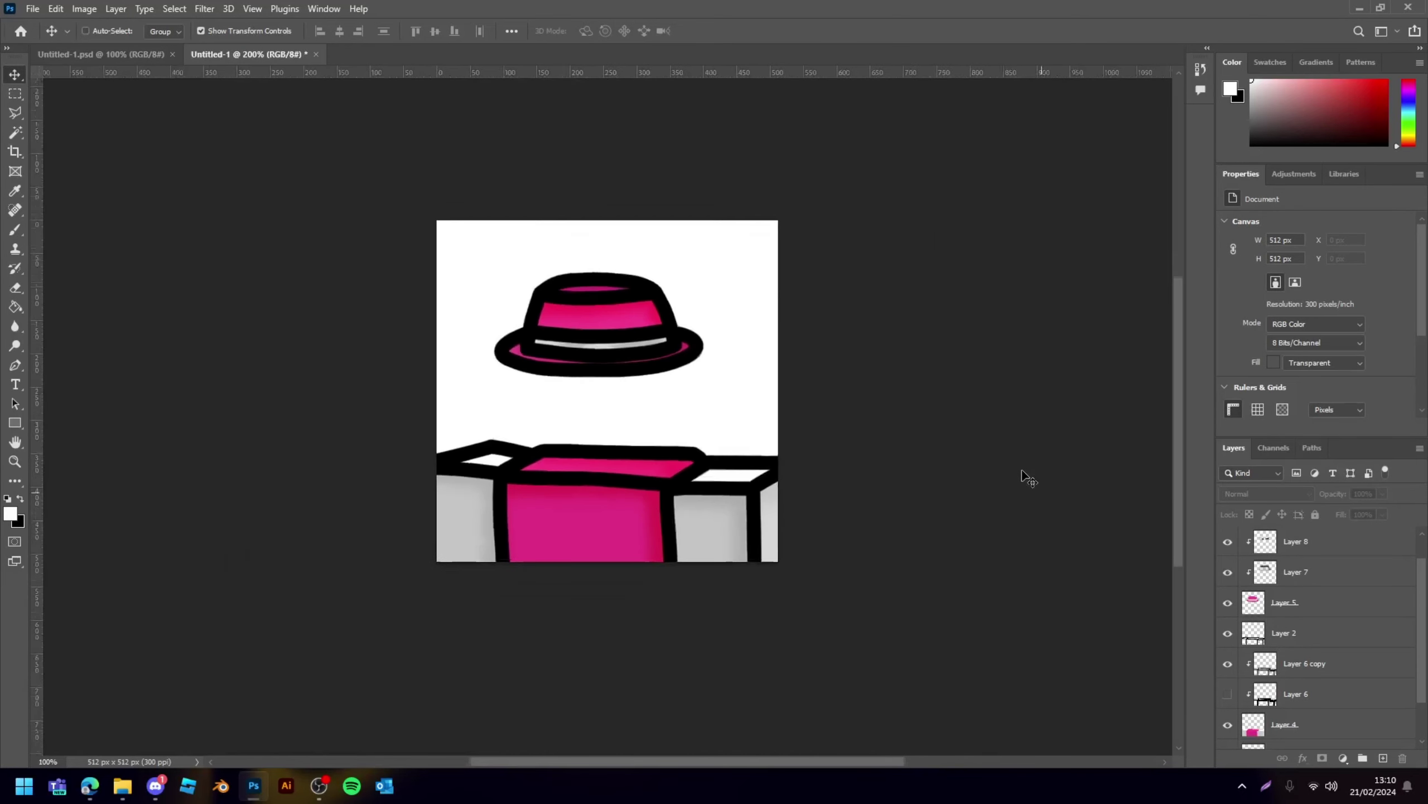
pyautogui.scroll(-1, 1025, 478)
pyautogui.scroll(4, 1025, 477)
pyautogui.scroll(-1, 568, 482)
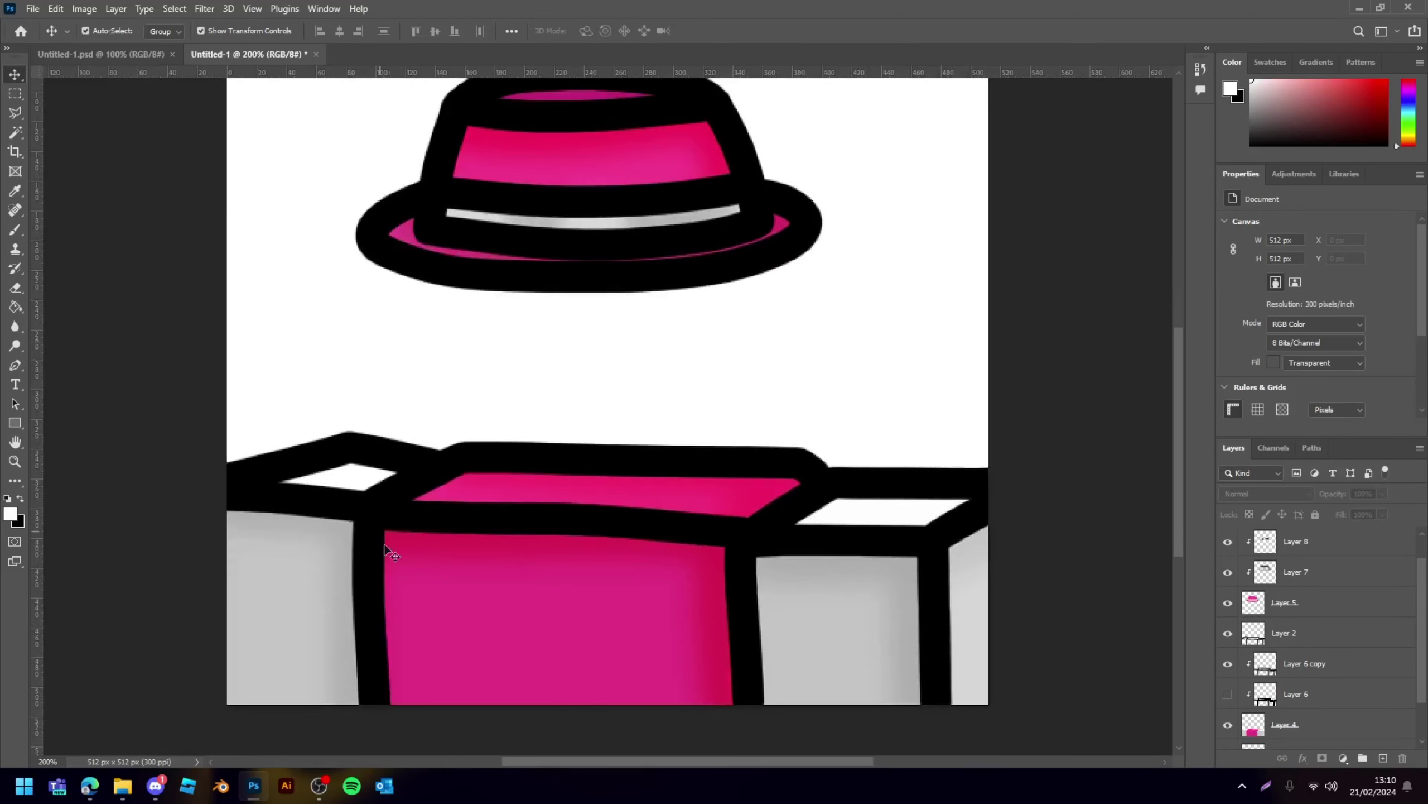
pyautogui.scroll(-1, 481, 585)
pyautogui.click(527, 586)
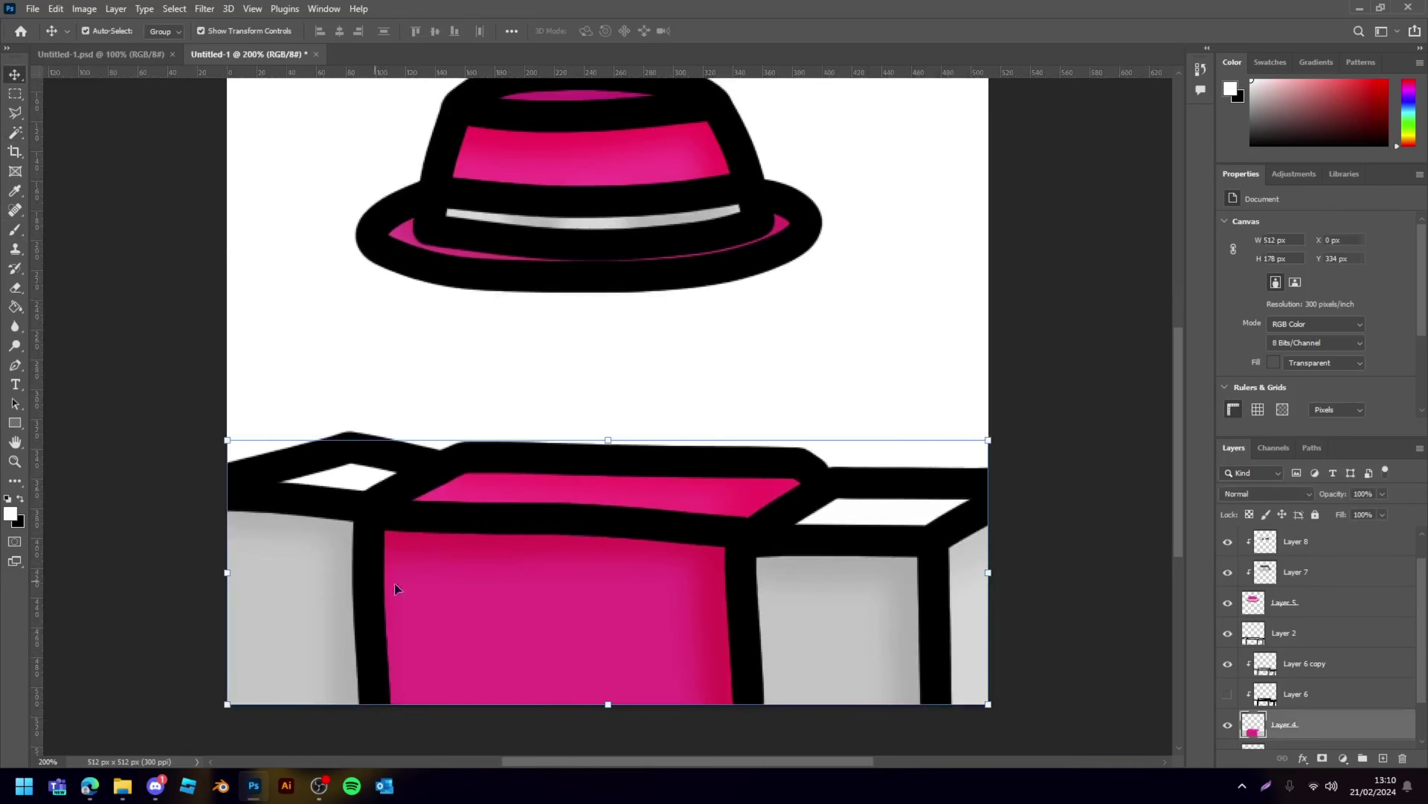
pyautogui.scroll(-1, 1387, 648)
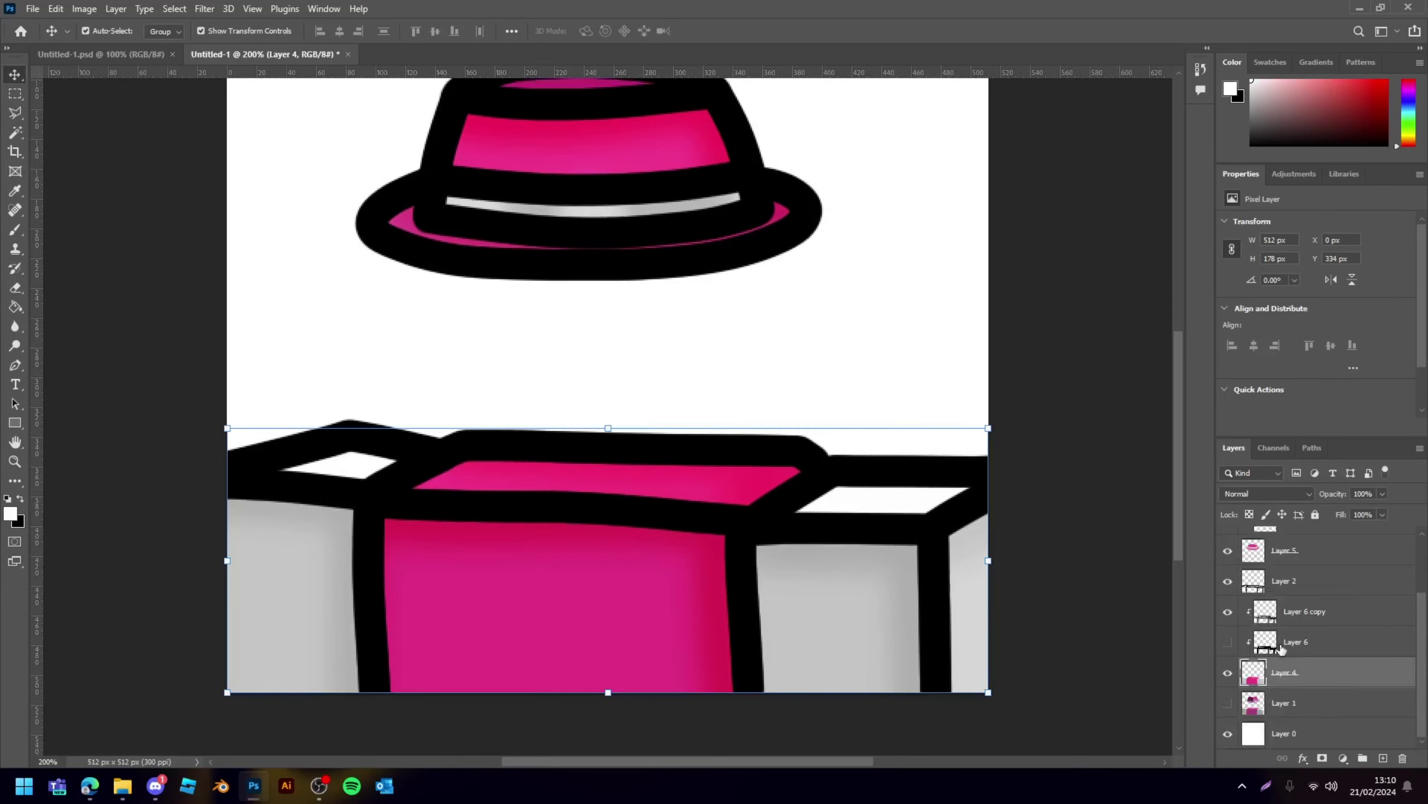
pyautogui.click(1227, 672)
pyautogui.click(1328, 610)
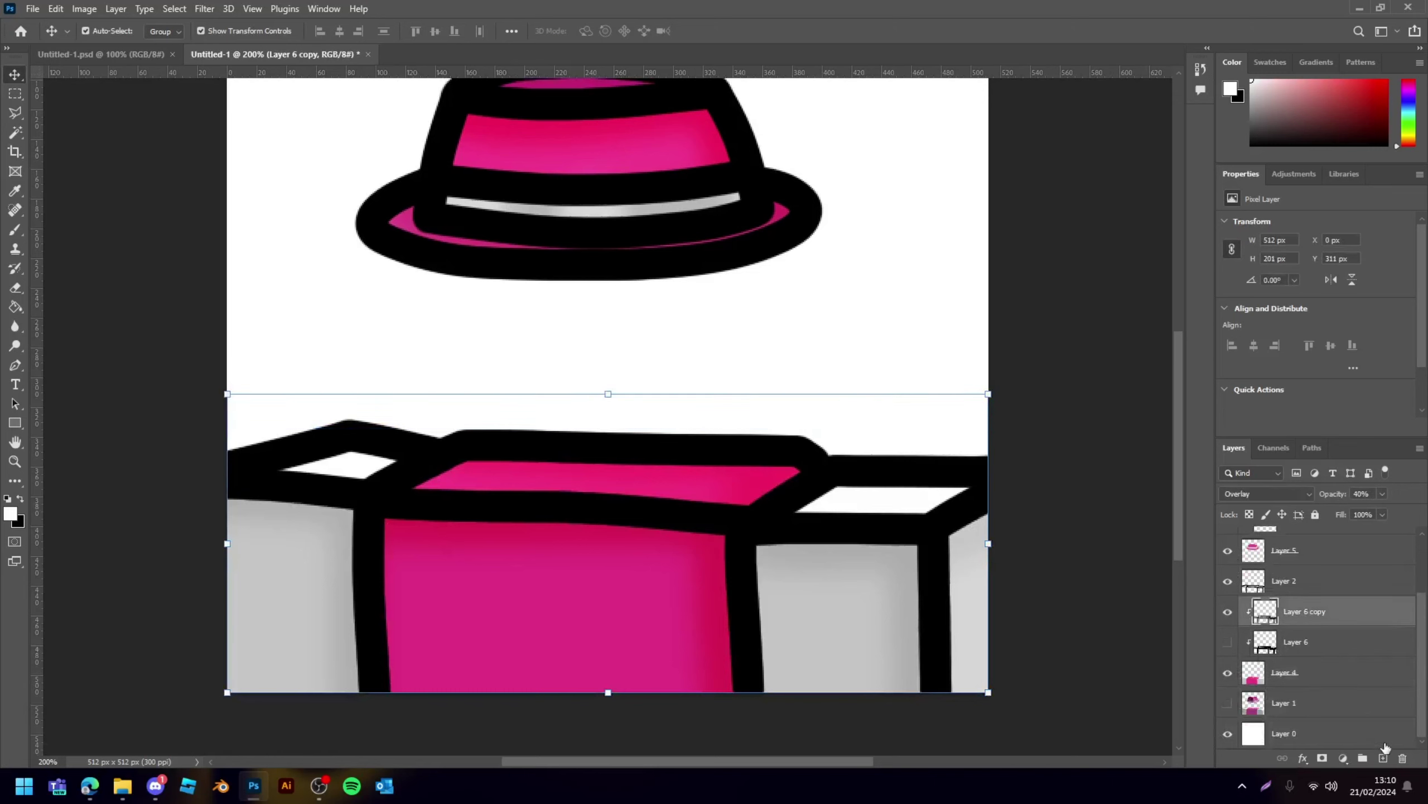
# - On new Layer 9, paint white highlights on the torso's left edge and right arm, 77% smoothing
pyautogui.click(1386, 756)
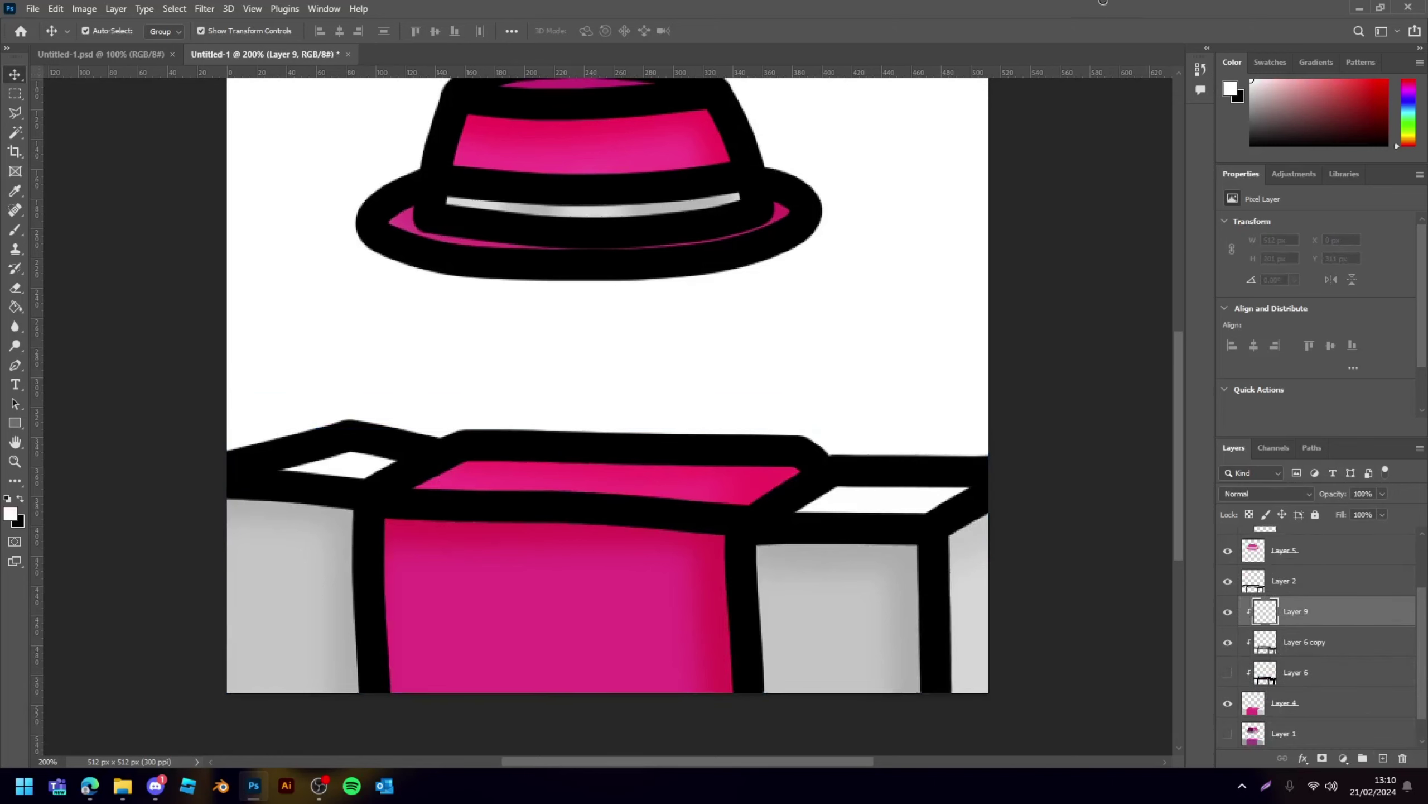
pyautogui.click(15, 229)
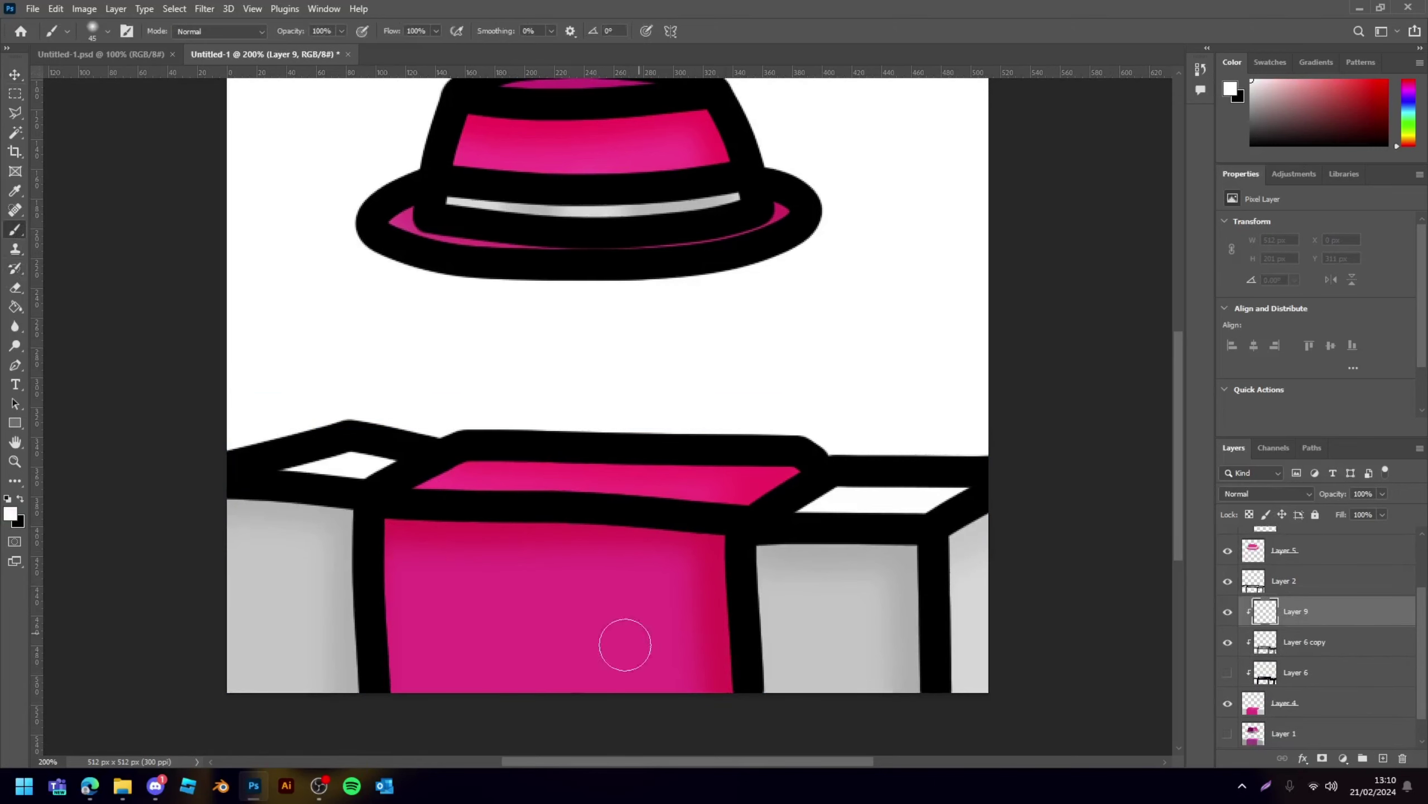
pyautogui.moveTo(382, 523); pyautogui.dragTo(371, 739)
pyautogui.hotkey('ctrl', 'z')
pyautogui.click(94, 31)
pyautogui.doubleClick(112, 251)
pyautogui.click(543, 31)
pyautogui.moveTo(385, 521); pyautogui.dragTo(386, 703)
pyautogui.scroll(-2, 386, 703)
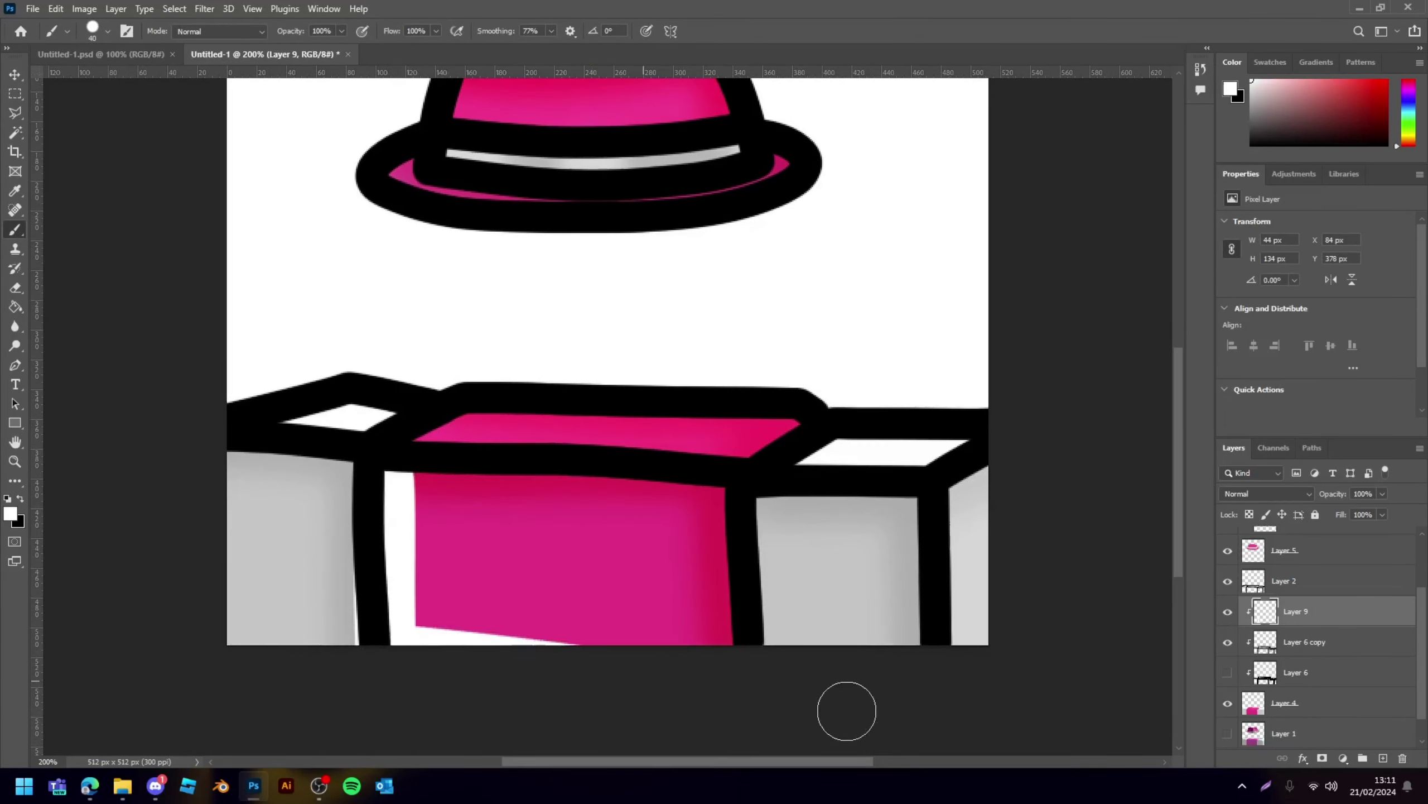
pyautogui.moveTo(760, 510); pyautogui.dragTo(776, 670)
pyautogui.hotkey('ctrl', 'z')
pyautogui.hotkey('ctrl', 'z')
pyautogui.moveTo(393, 489)
pyautogui.mouseDown()
pyautogui.moveTo(382, 607)
pyautogui.moveTo(404, 670)
pyautogui.mouseUp()
pyautogui.moveTo(770, 497); pyautogui.dragTo(781, 670)
pyautogui.moveTo(958, 486); pyautogui.dragTo(963, 715)
# - Paint white highlights along the torso's top face and the left arm's edge
pyautogui.moveTo(487, 407)
pyautogui.mouseDown()
pyautogui.moveTo(437, 447)
pyautogui.moveTo(742, 457)
pyautogui.mouseUp()
pyautogui.hotkey('ctrl', 'z')
pyautogui.moveTo(460, 438); pyautogui.dragTo(748, 456)
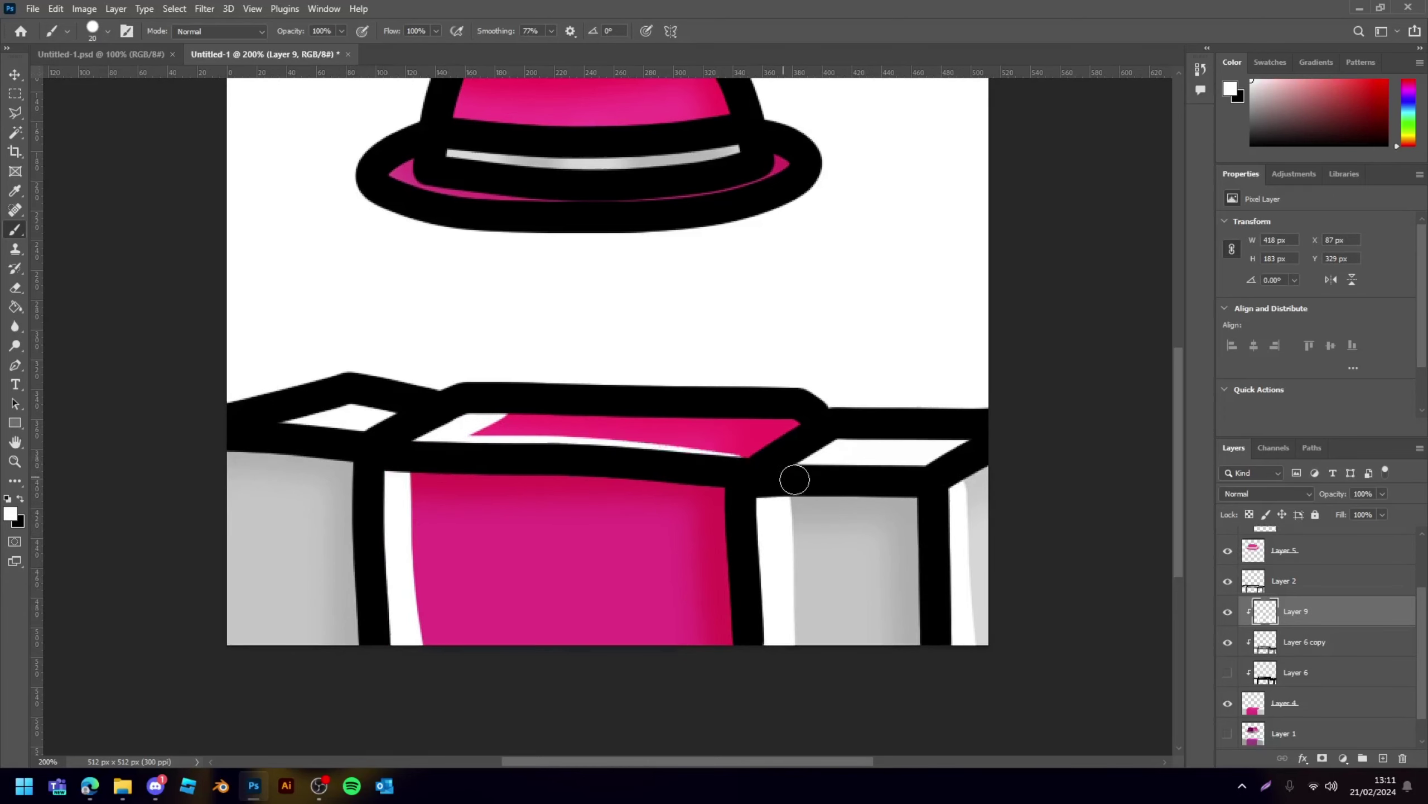
pyautogui.moveTo(229, 447); pyautogui.dragTo(236, 664)
pyautogui.hotkey('ctrl', 'z')
pyautogui.moveTo(231, 455); pyautogui.dragTo(237, 715)
# - Set Layer 9 to Overlay and reapply the Gaussian Blur to soften the highlights
pyautogui.click(1241, 496)
pyautogui.click(1248, 579)
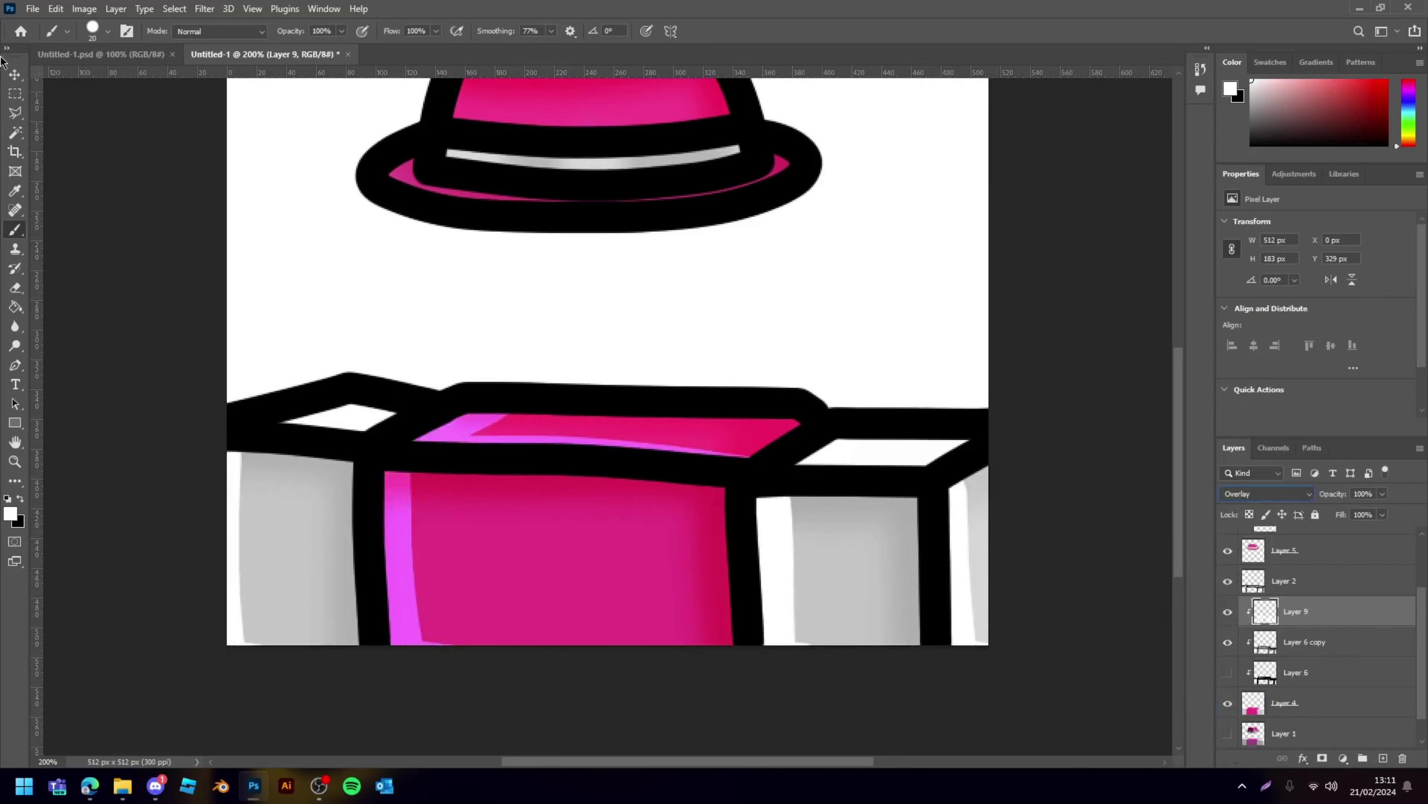
pyautogui.click(14, 74)
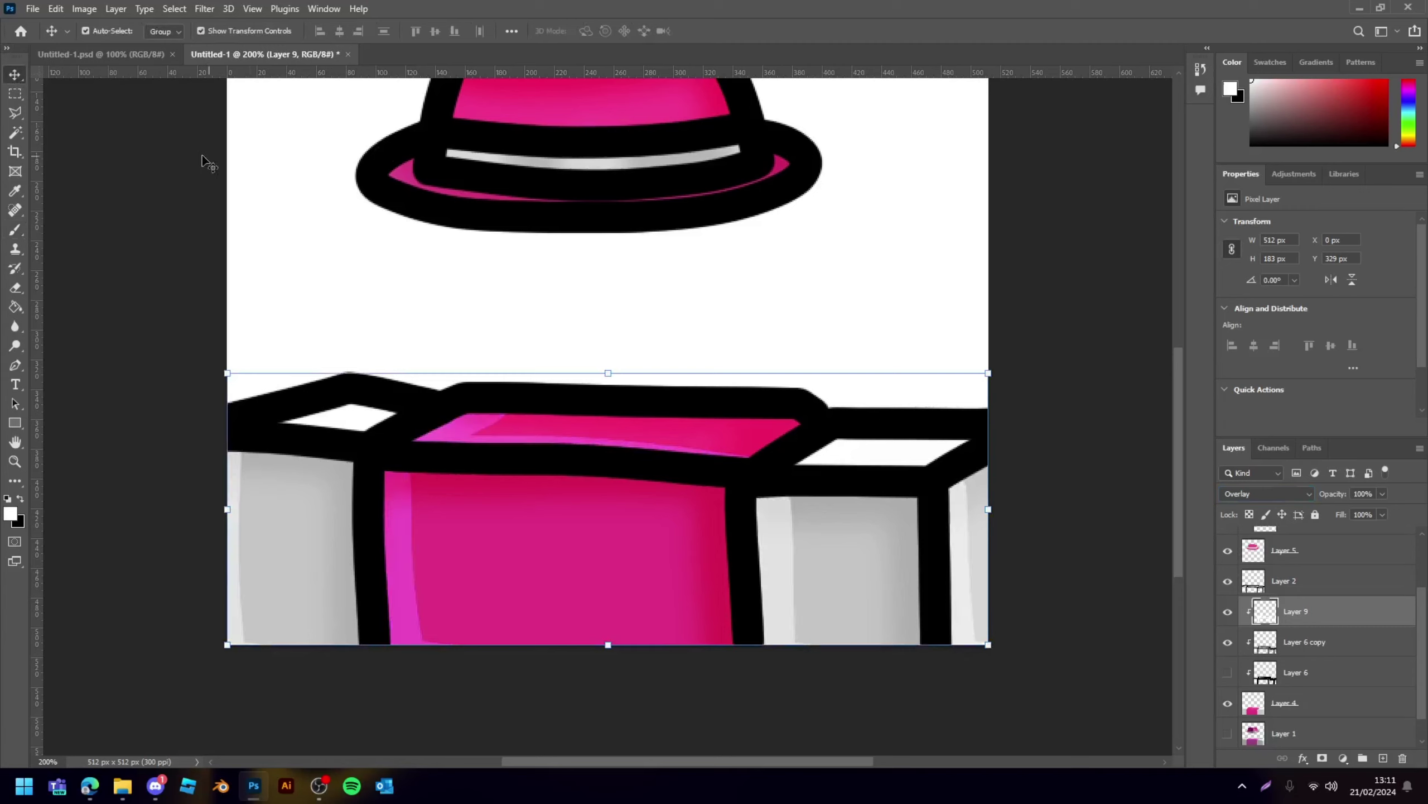
pyautogui.click(205, 9)
pyautogui.click(241, 23)
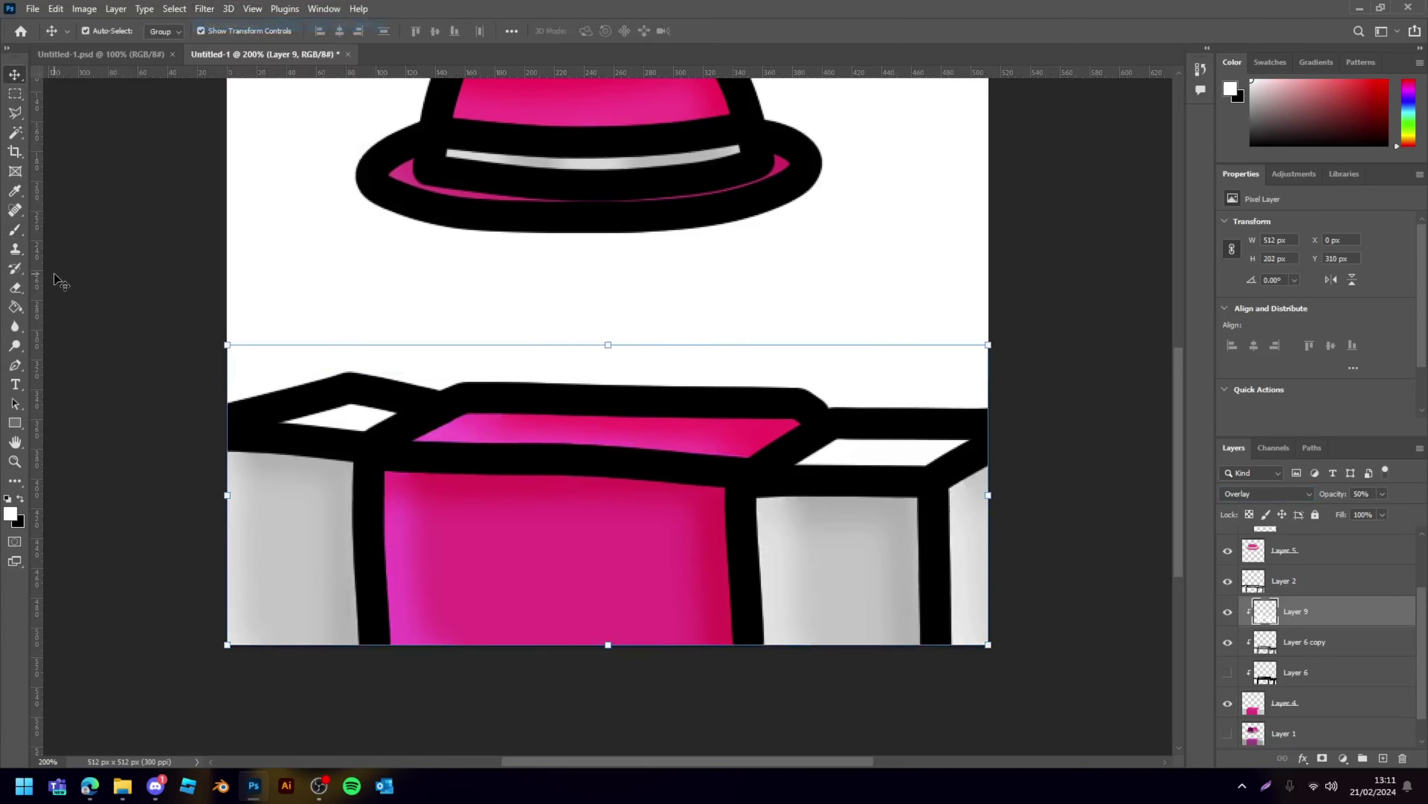
pyautogui.click(1073, 501)
pyautogui.scroll(-3, 1078, 501)
pyautogui.scroll(-2, 1078, 502)
pyautogui.scroll(5, 1081, 502)
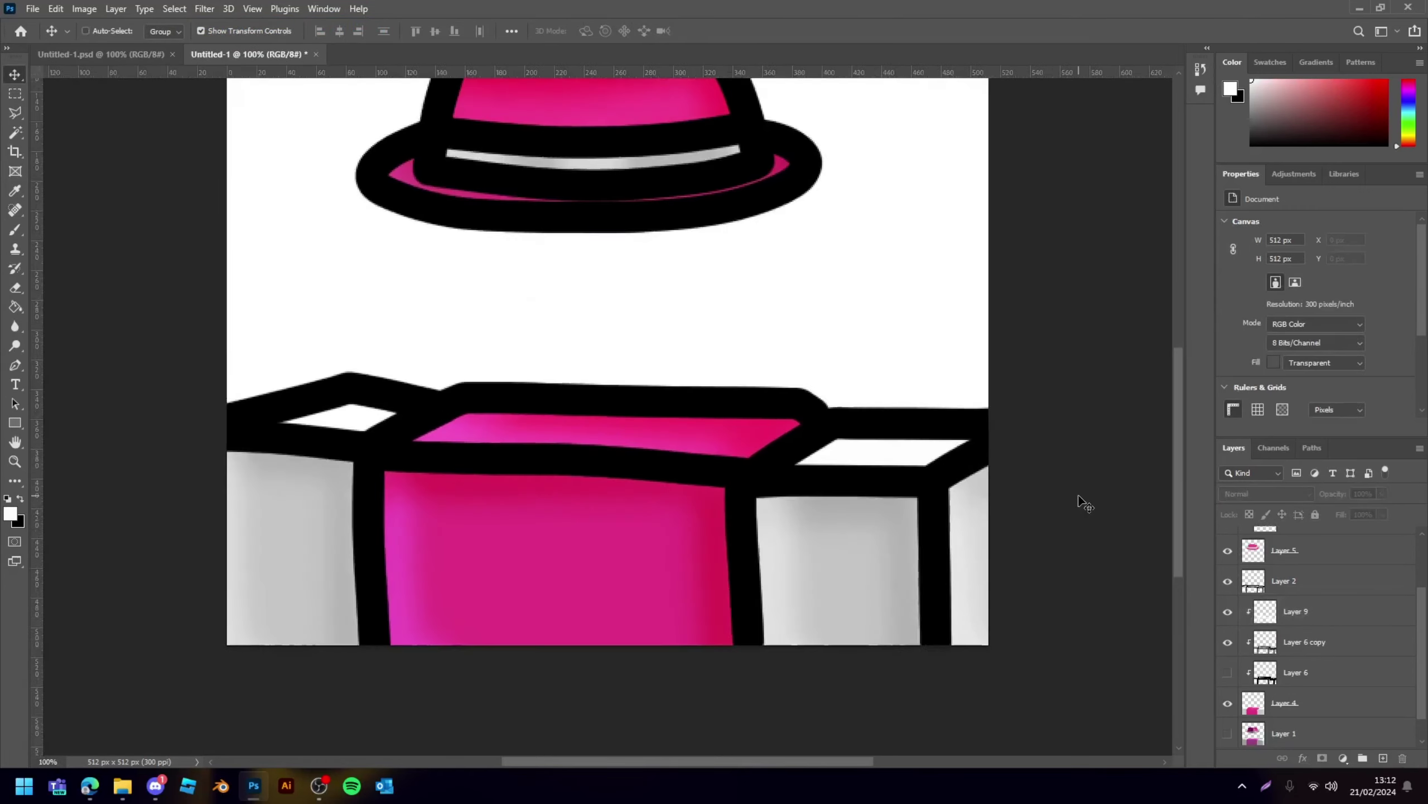
pyautogui.click(1335, 641)
pyautogui.click(1335, 611)
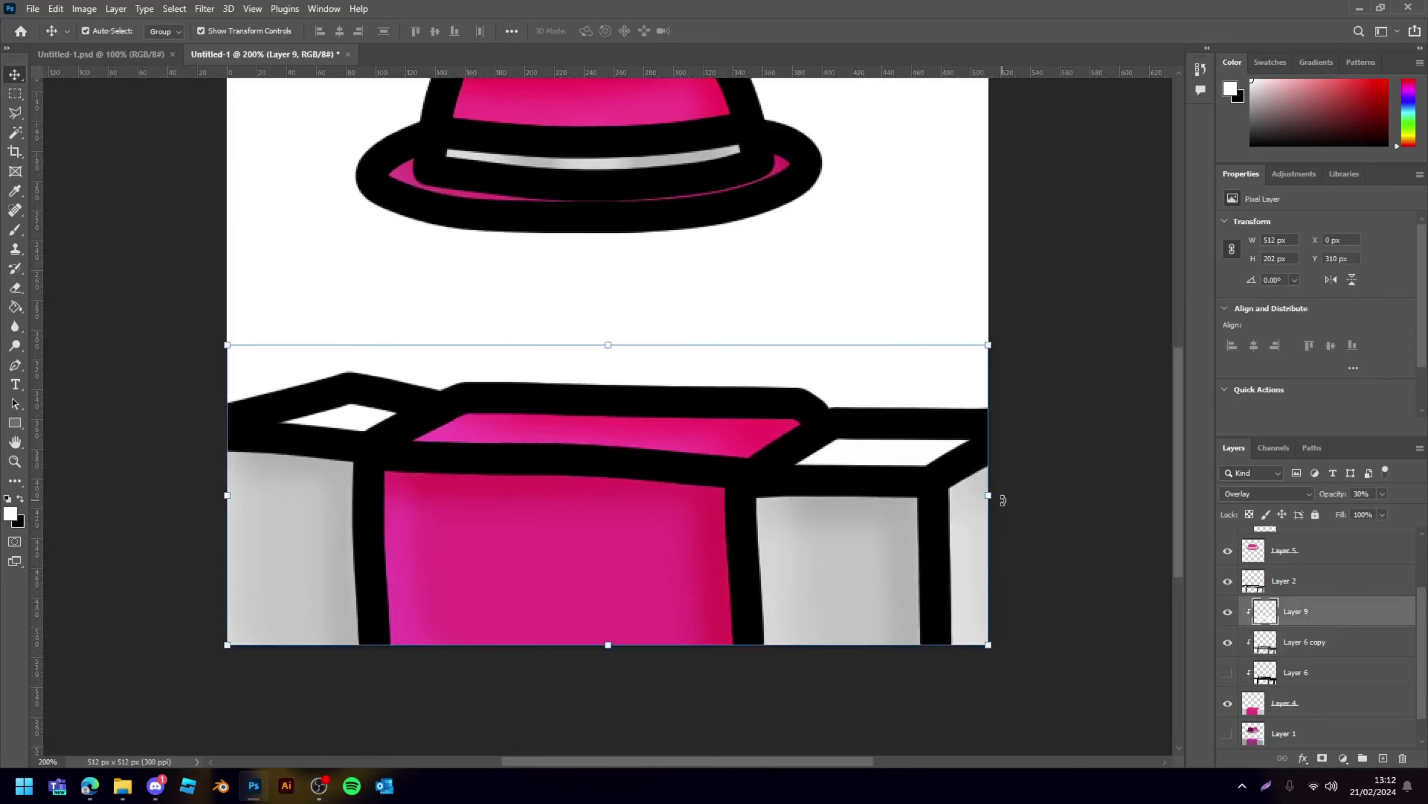
pyautogui.click(1146, 517)
pyautogui.scroll(-3, 1144, 516)
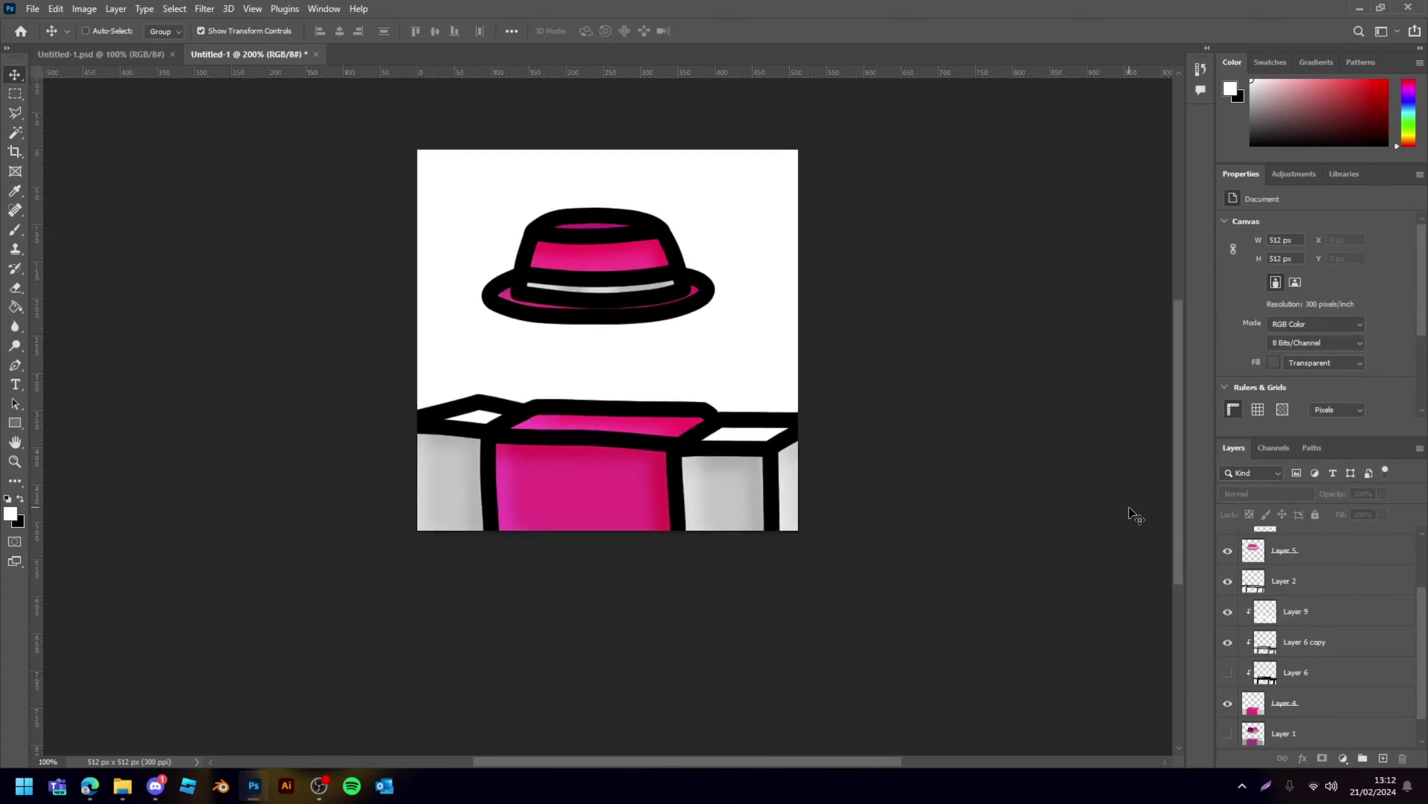
pyautogui.scroll(-1, 1139, 514)
pyautogui.scroll(2, 1133, 514)
pyautogui.scroll(1, 759, 480)
pyautogui.scroll(1, 736, 435)
# - Paint white highlights on the hat's band and brim on a new Overlay layer above Layer 7
pyautogui.click(504, 218)
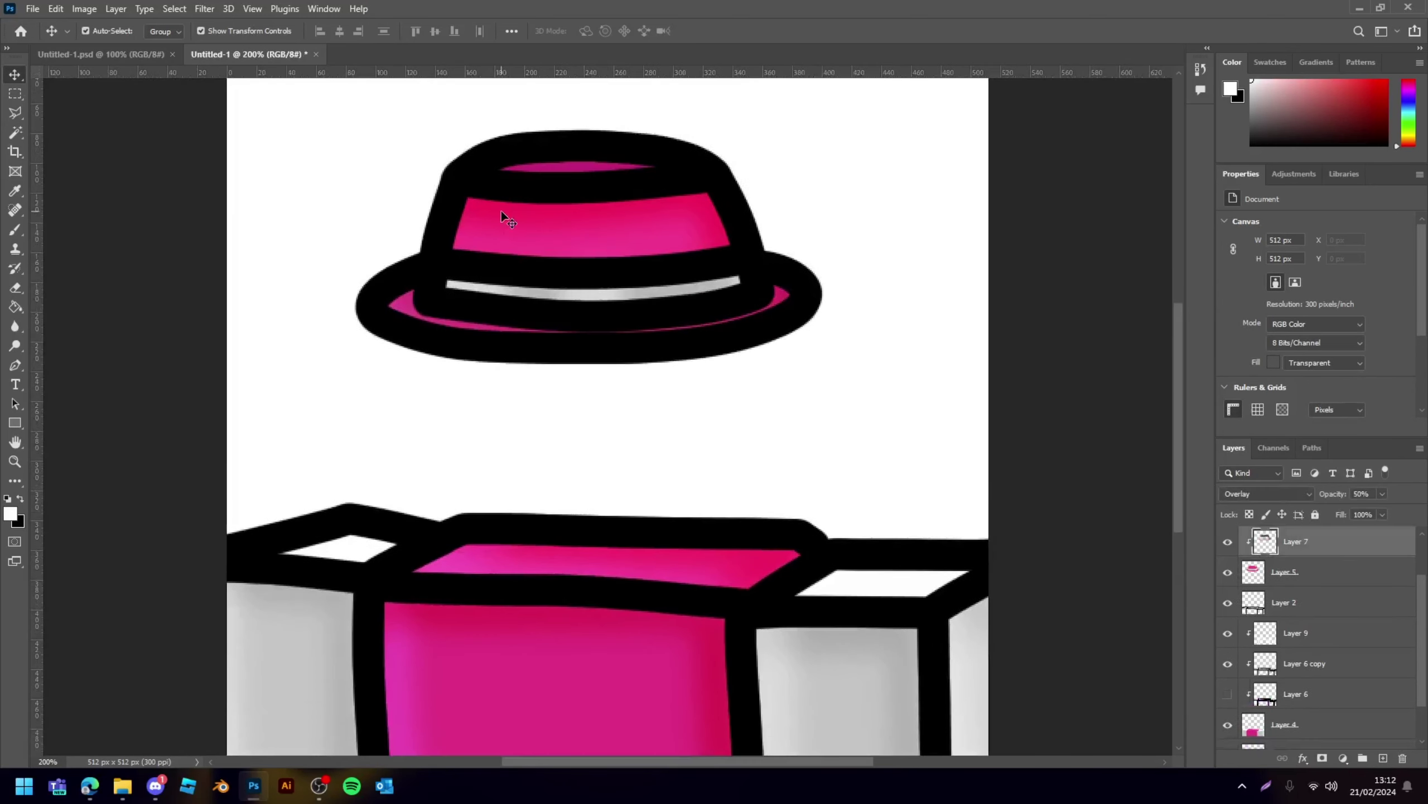
pyautogui.scroll(2, 670, 324)
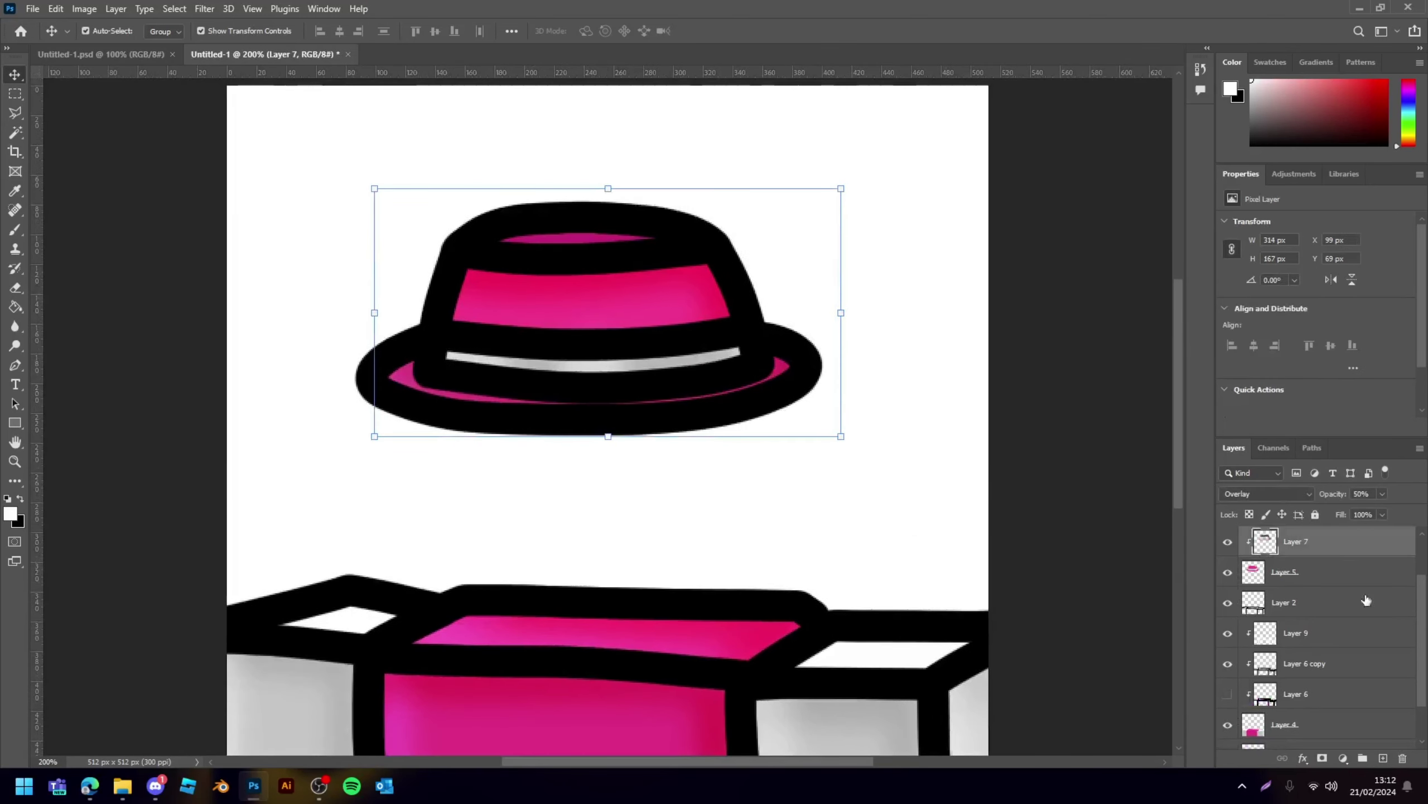
pyautogui.click(1381, 758)
pyautogui.press('b')
pyautogui.moveTo(477, 273); pyautogui.dragTo(458, 321)
pyautogui.moveTo(636, 336)
pyautogui.mouseDown()
pyautogui.moveTo(479, 328)
pyautogui.moveTo(743, 323)
pyautogui.mouseUp()
pyautogui.hotkey('ctrl', 'z')
pyautogui.moveTo(482, 256); pyautogui.dragTo(608, 260)
pyautogui.moveTo(401, 374); pyautogui.dragTo(813, 408)
pyautogui.click(1268, 494)
pyautogui.click(1250, 603)
# - Open and dismiss Hue/Saturation, deselect all layers, and review the canvas at 100% zoom
pyautogui.press('v')
pyautogui.hotkey('ctrl', '-')
pyautogui.hotkey('ctrl', '-')
pyautogui.hotkey('ctrl', '+')
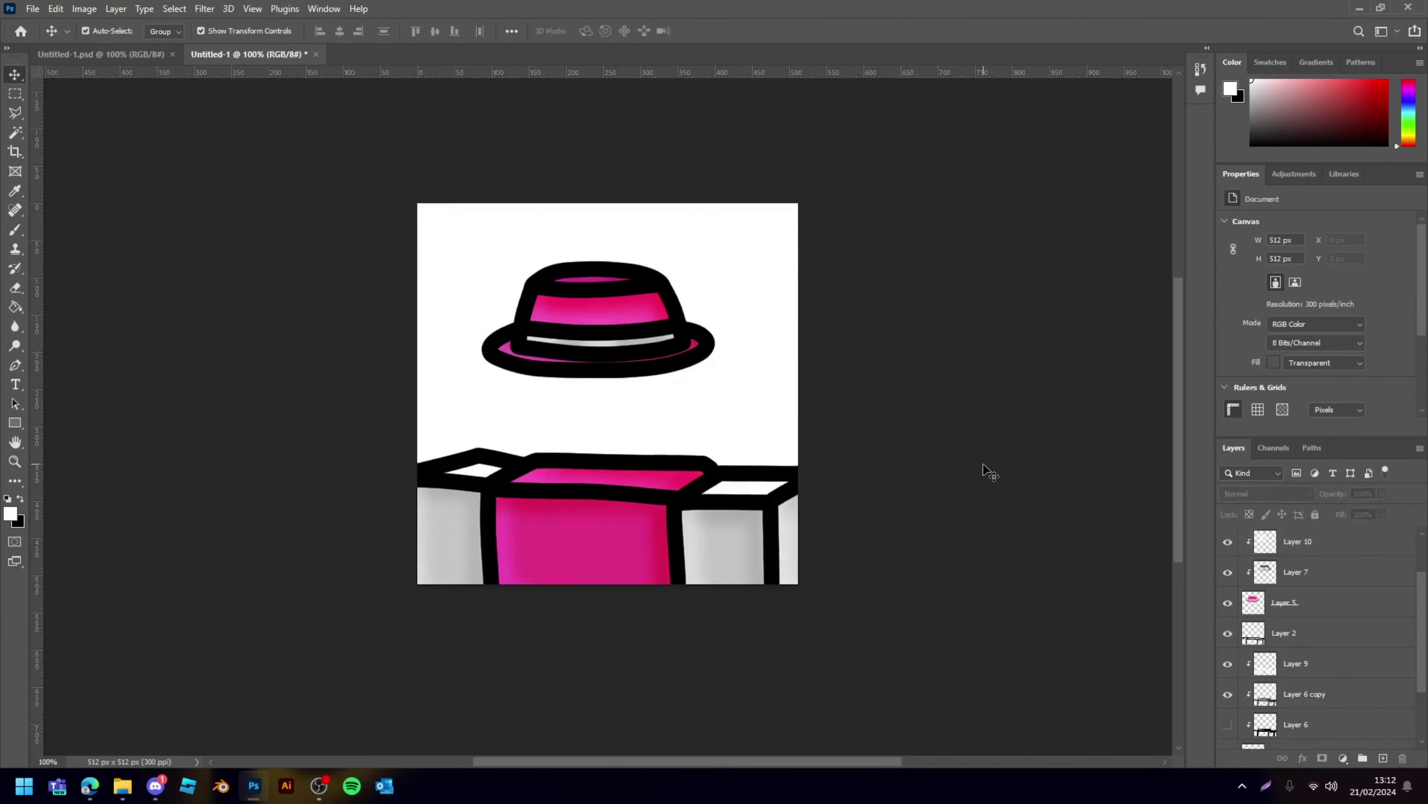
pyautogui.hotkey('alt', ',')
pyautogui.hotkey('ctrl', 'u')
pyautogui.press('Return')
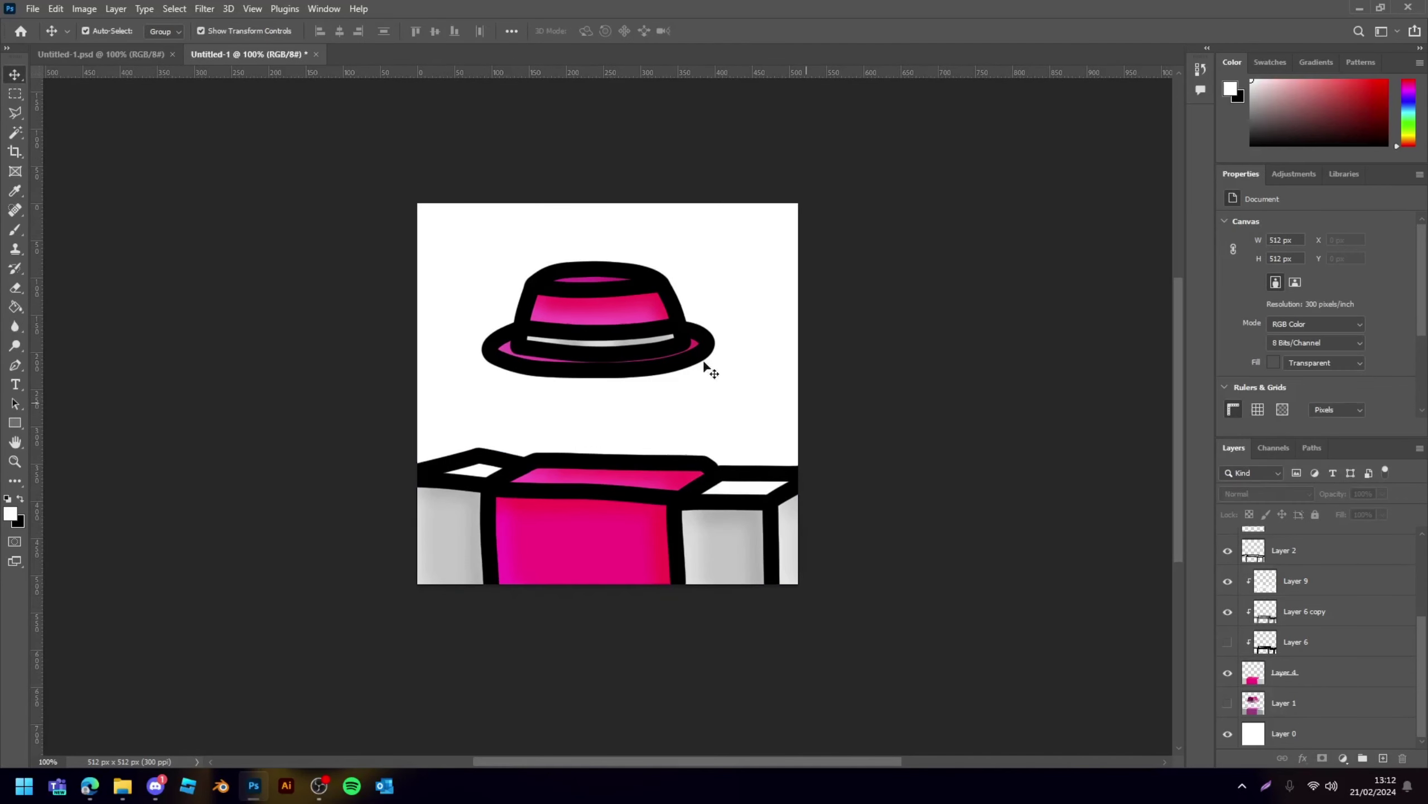
pyautogui.hotkey('alt', ',')
pyautogui.scroll(-2, 1049, 580)
pyautogui.click(1020, 428)
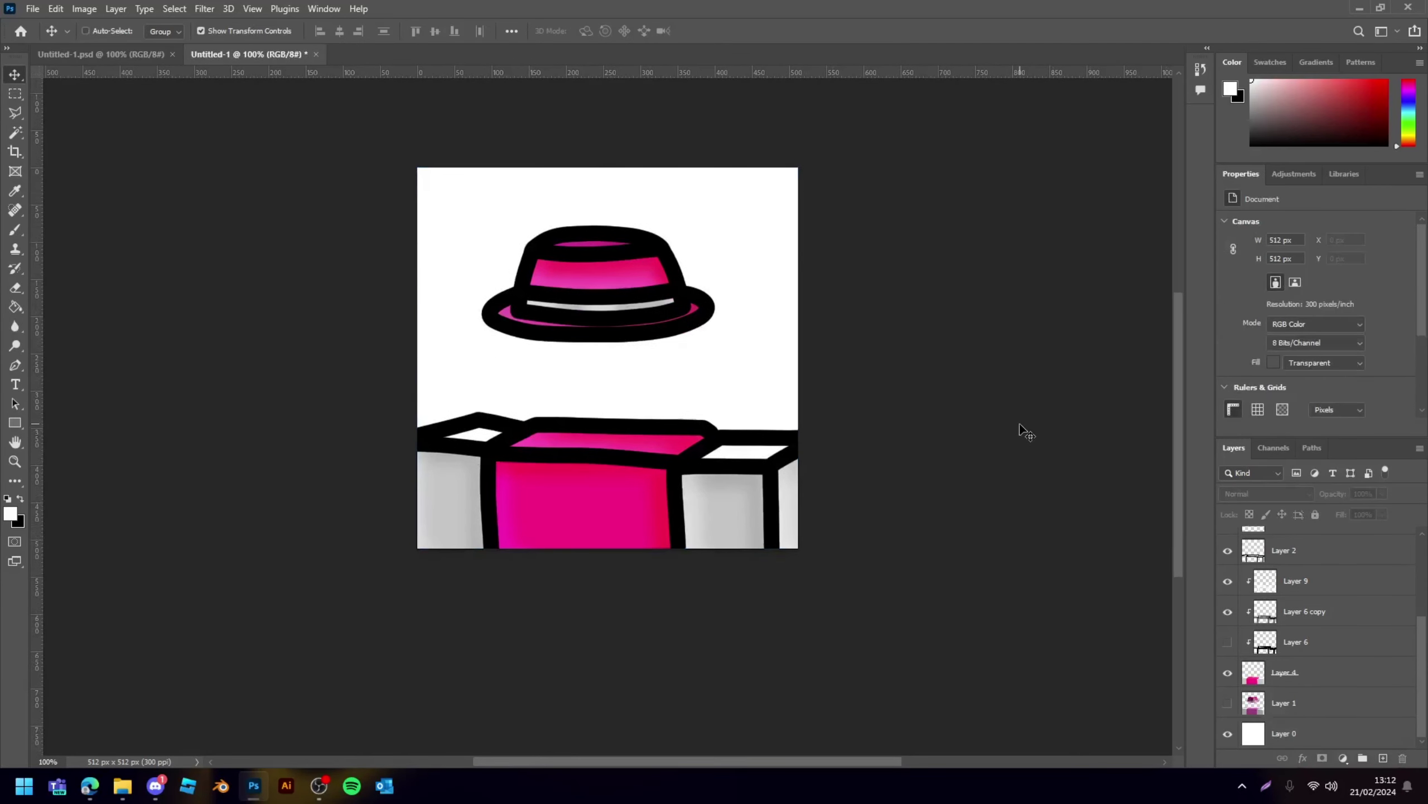
pyautogui.hotkey('ctrl', '-')
pyautogui.hotkey('ctrl', '-')
pyautogui.hotkey('ctrl', '+')
pyautogui.hotkey('ctrl', '+')
pyautogui.hotkey('ctrl', '+')
pyautogui.scroll(1, 670, 385)
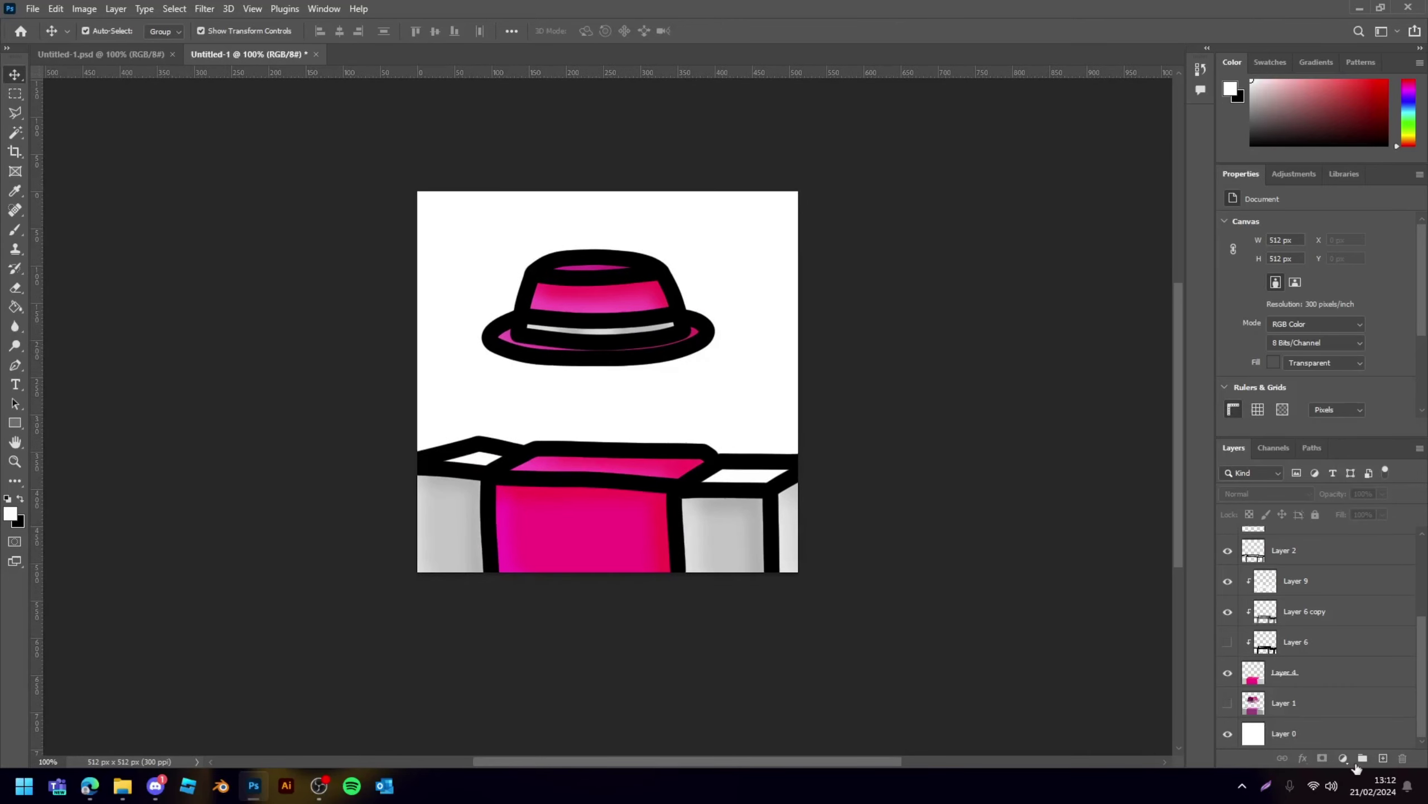
# - Select all the avatar layers and group them into Group 1
pyautogui.click(1291, 683)
pyautogui.scroll(3, 1300, 636)
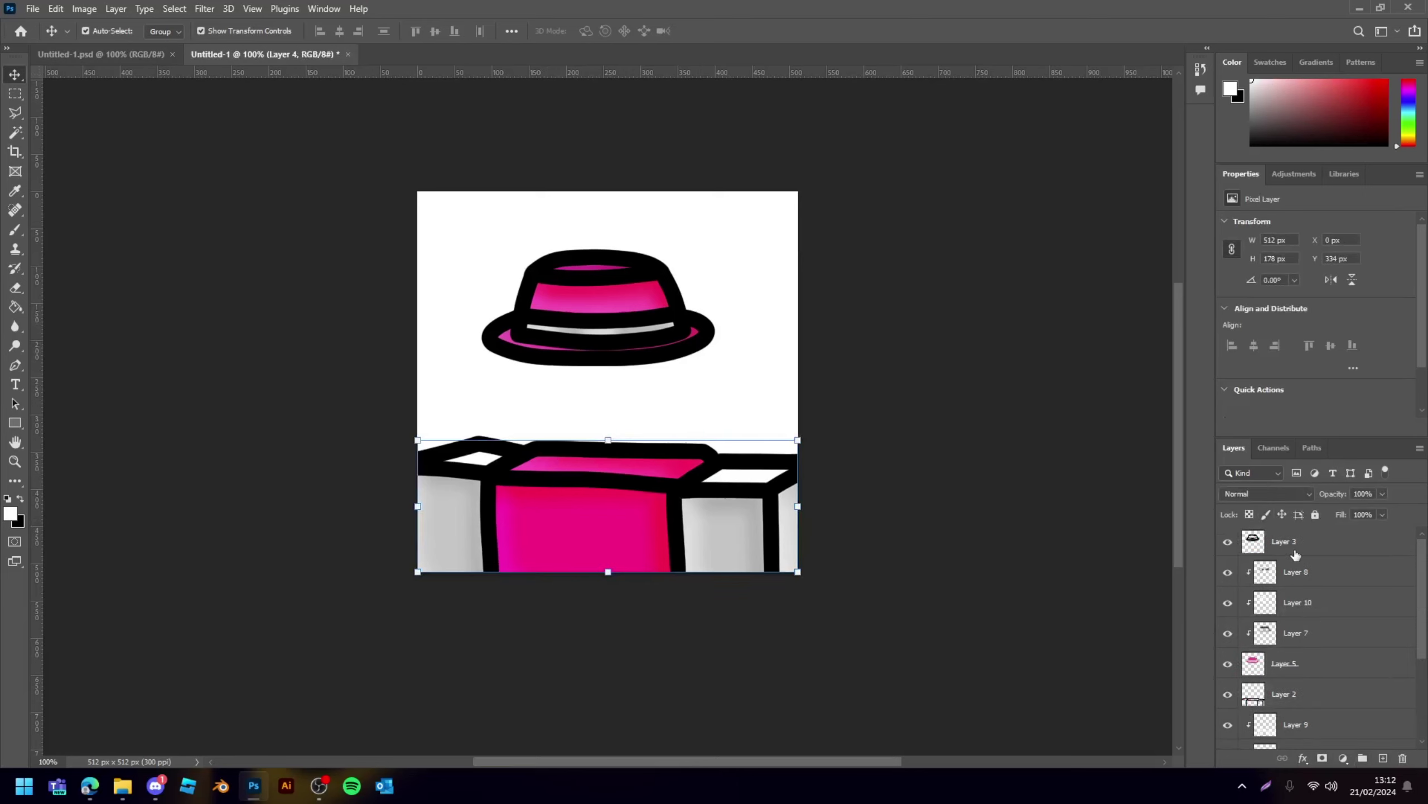
pyautogui.hotkey('ctrl', 'alt', 'a')
pyautogui.hotkey('ctrl', 'g')
pyautogui.hotkey('ctrl', ',')
pyautogui.hotkey('ctrl', ',')
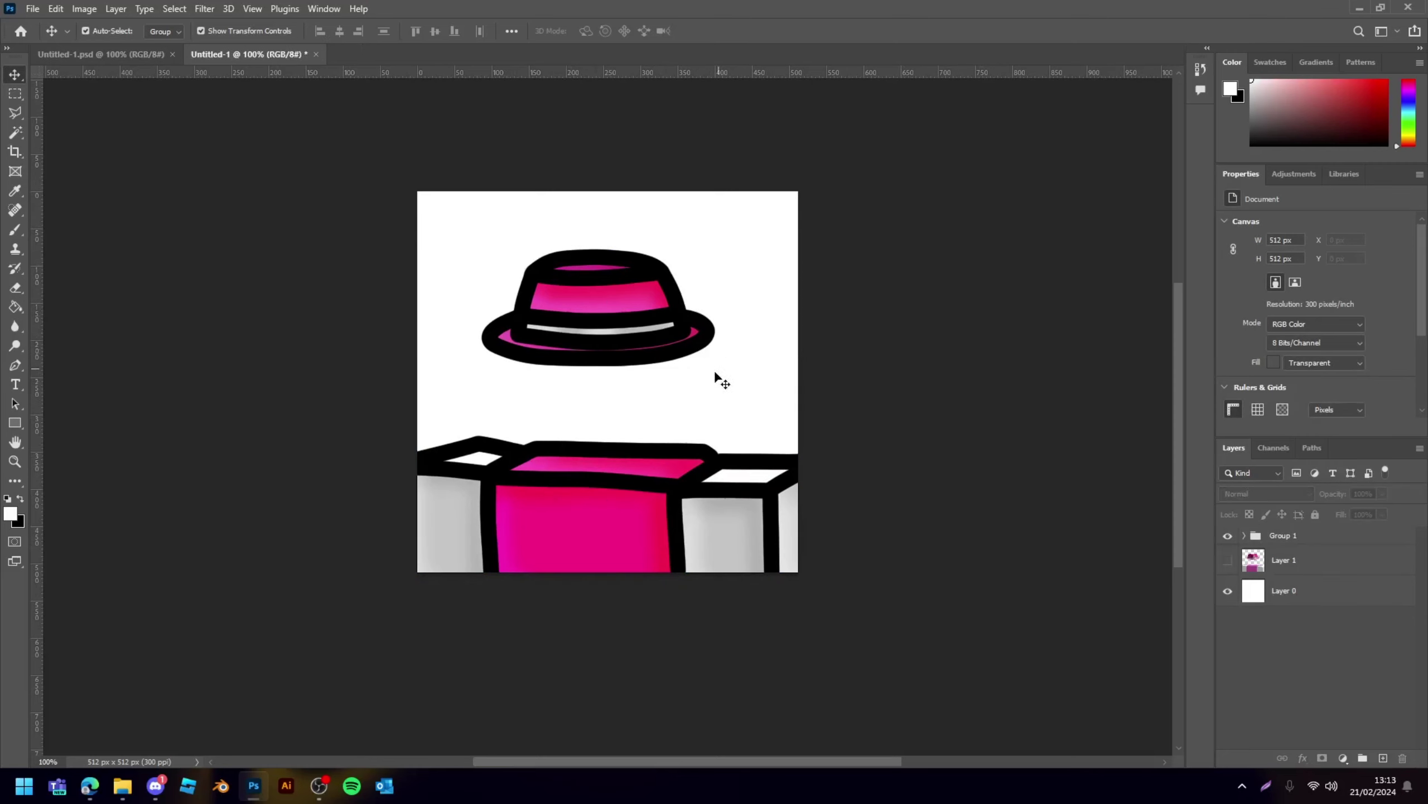
# - Bring the sunburst background in from Untitled-1.psd, then close the Group 1 copy.psb document
pyautogui.hotkey('ctrl', 'Tab')
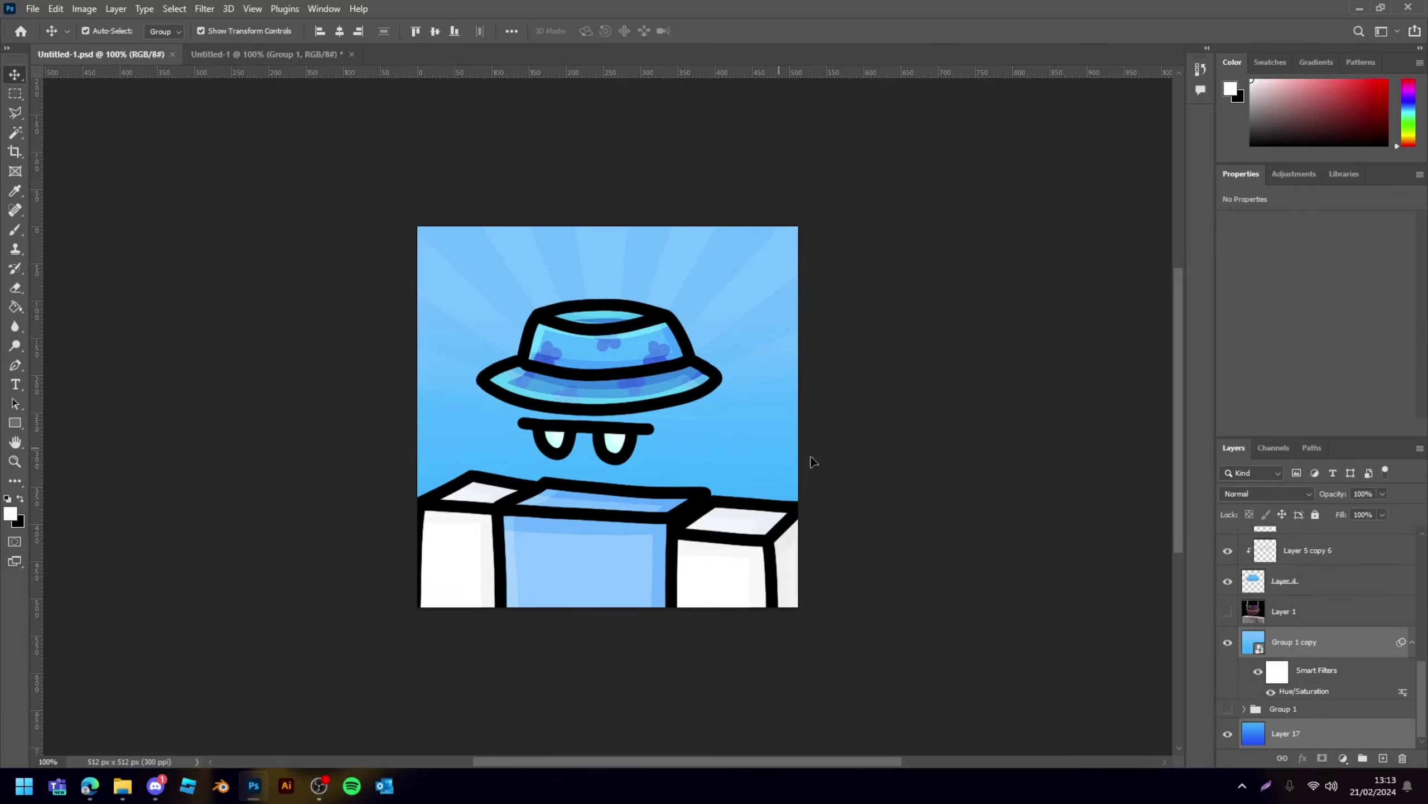
pyautogui.hotkey('ctrl', 'Tab')
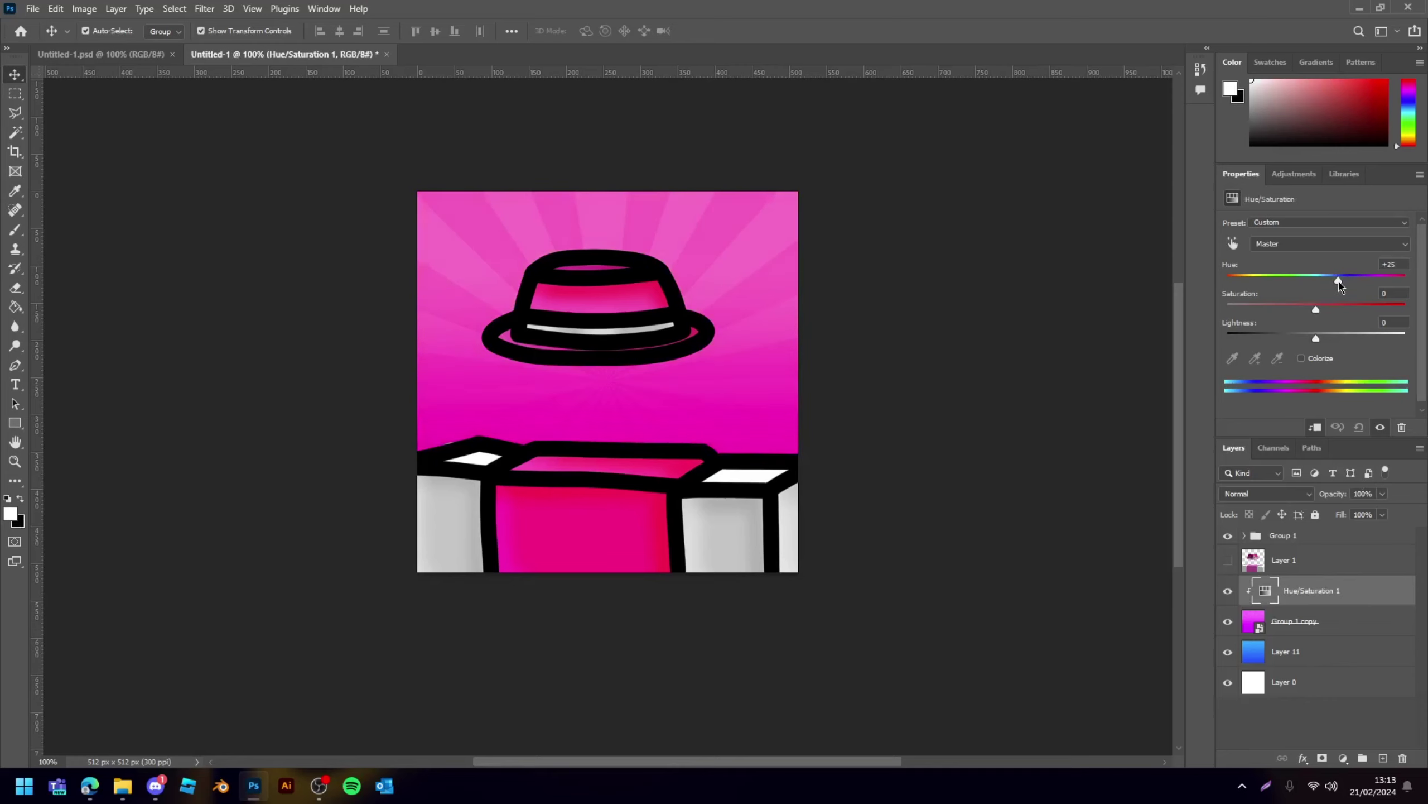
pyautogui.click(1294, 621)
pyautogui.doubleClick(1254, 621)
pyautogui.click(274, 54)
pyautogui.click(505, 56)
pyautogui.hotkey('ctrl', 'w')
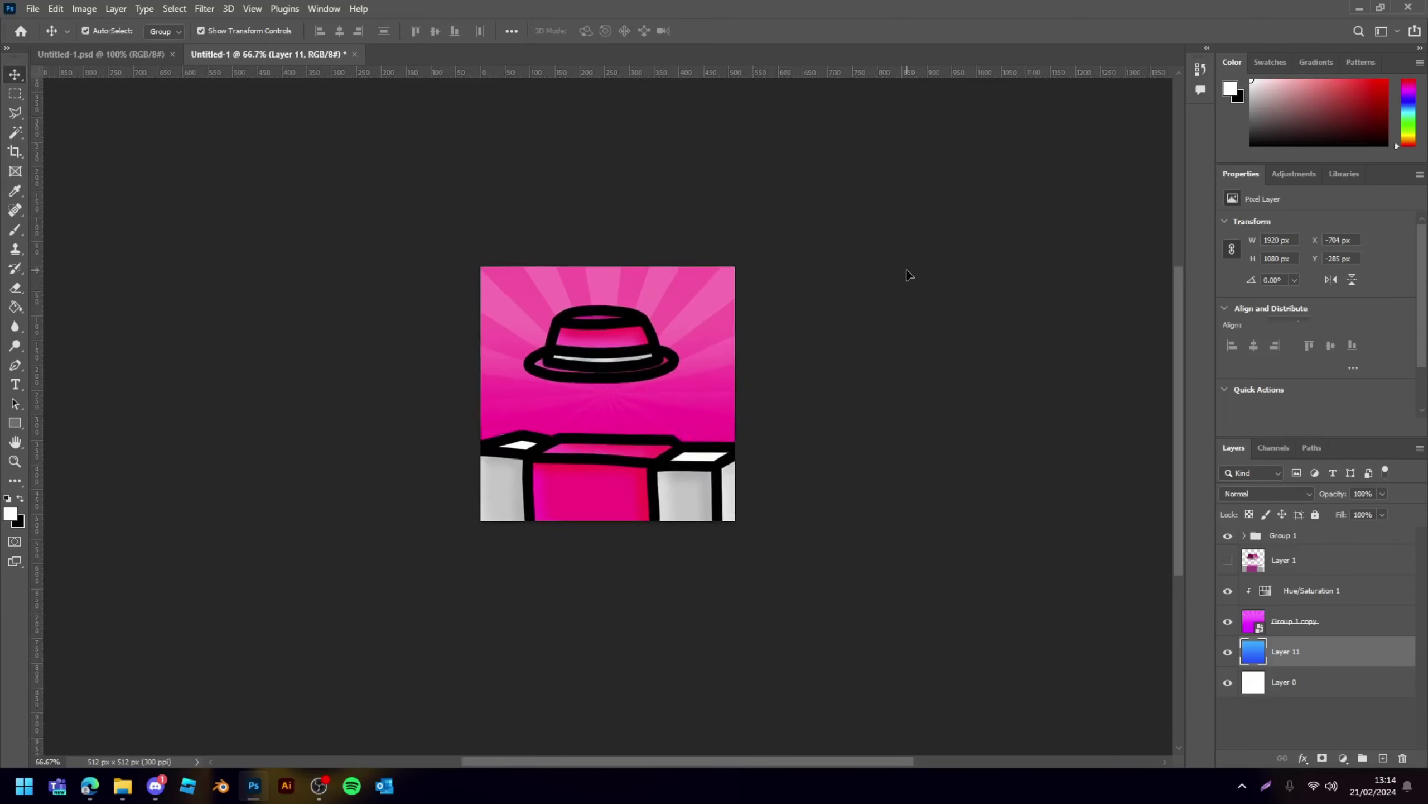
# - Select the hat's layers in Group 1 and try nudging the hat and group downward
pyautogui.click(1244, 538)
pyautogui.click(1294, 559)
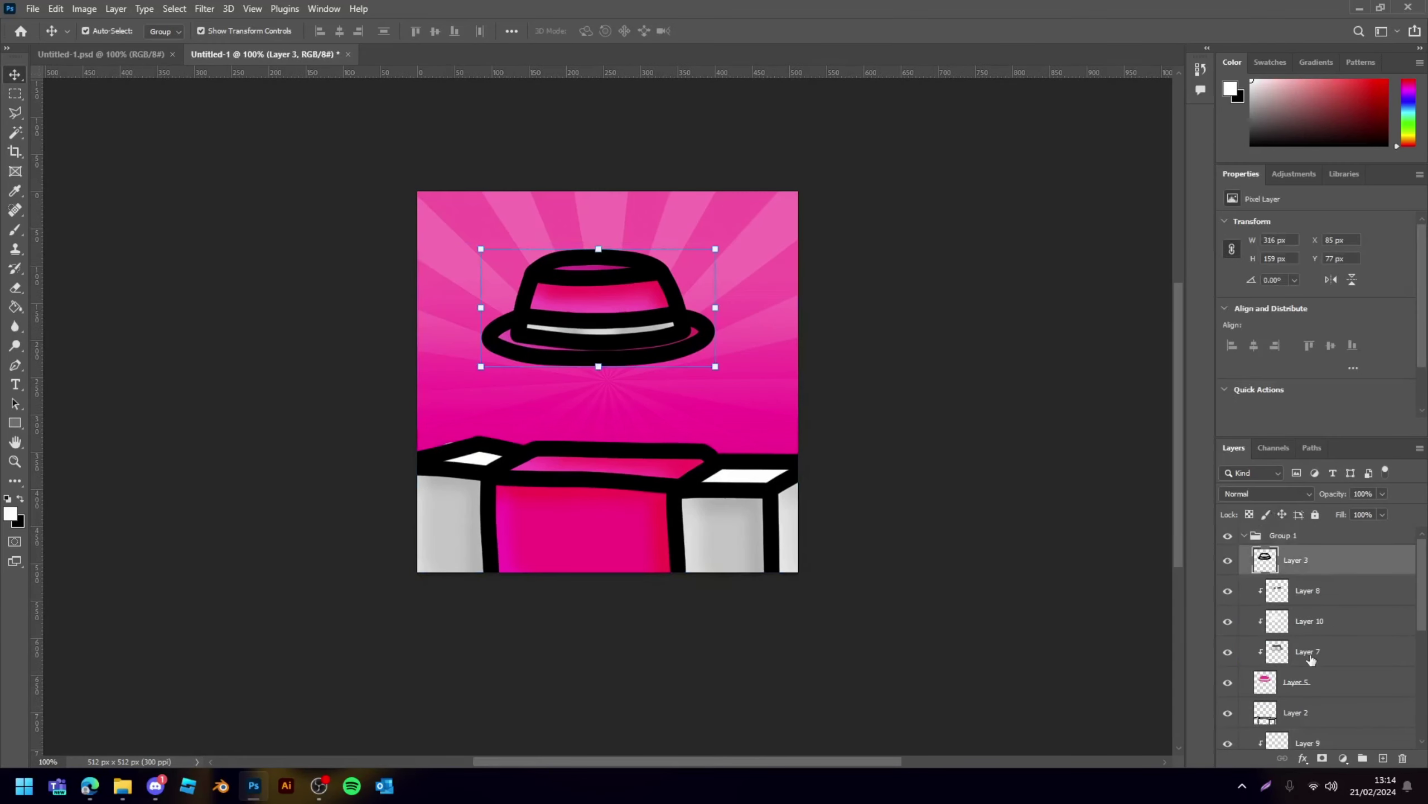
pyautogui.keyDown('shift'); pyautogui.click(1318, 681); pyautogui.keyUp('shift')
pyautogui.moveTo(593, 338); pyautogui.dragTo(597, 350)
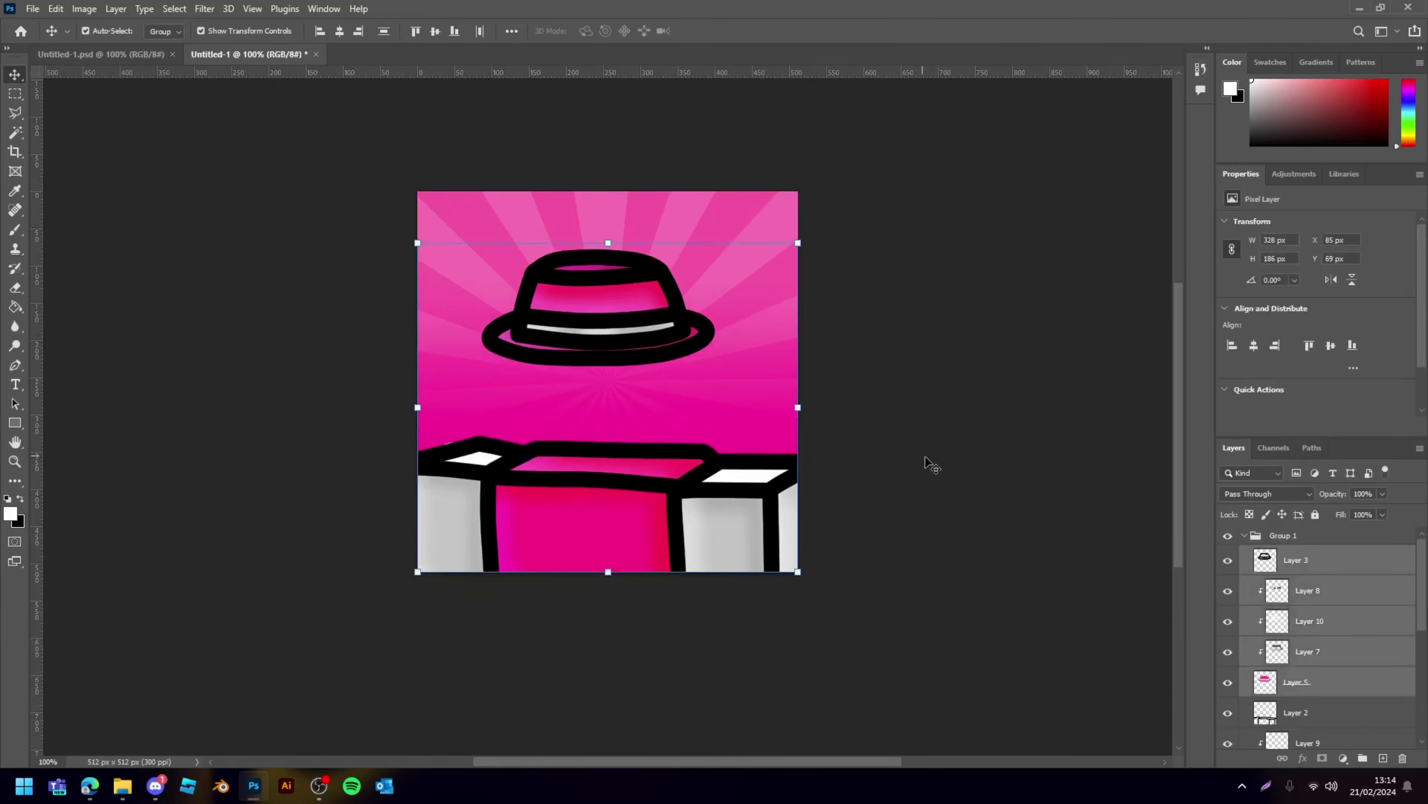
pyautogui.click(933, 469)
pyautogui.moveTo(156, 90); pyautogui.dragTo(954, 368)
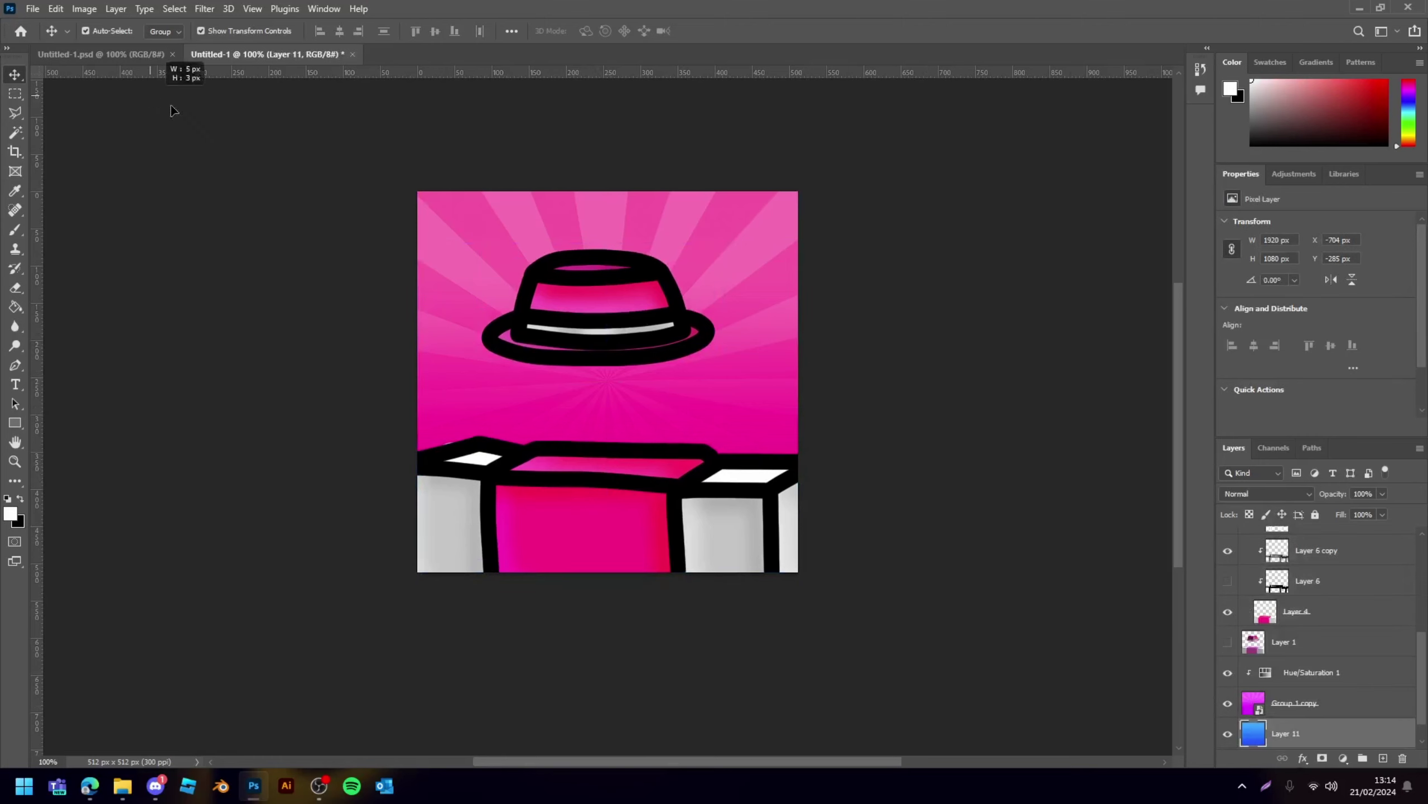
pyautogui.click(1079, 477)
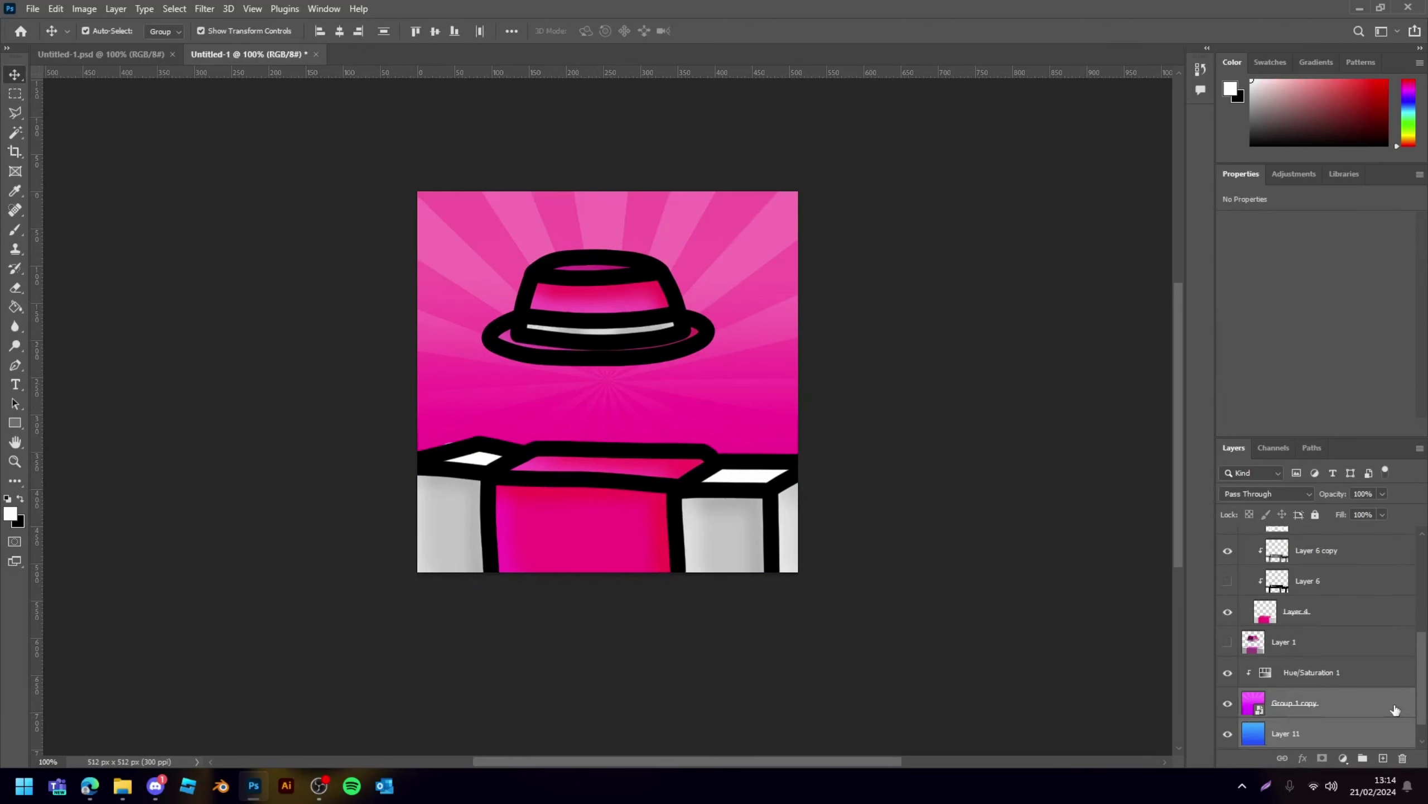
pyautogui.click(618, 331)
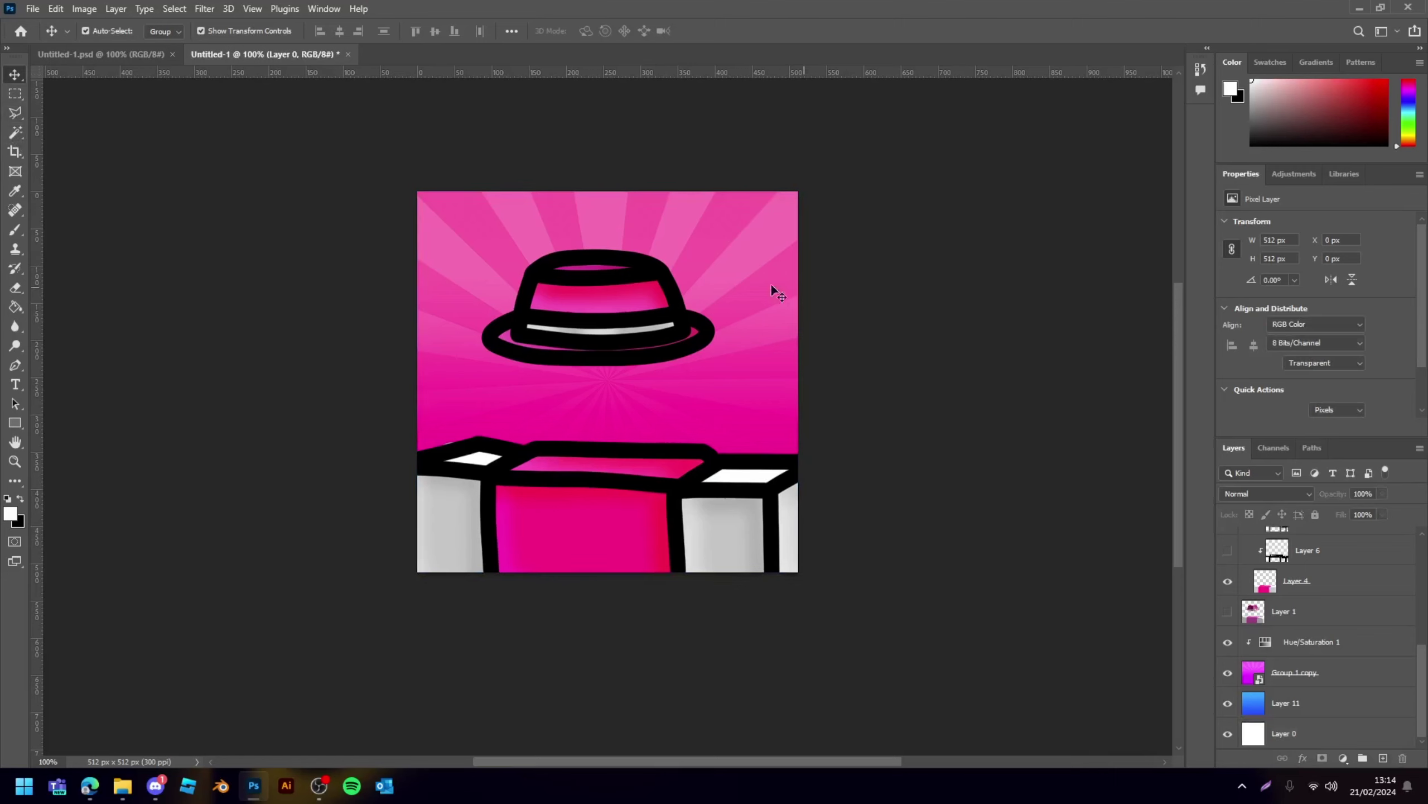
pyautogui.click(627, 287)
pyautogui.moveTo(627, 286); pyautogui.dragTo(611, 315)
pyautogui.hotkey('ctrl', 'z')
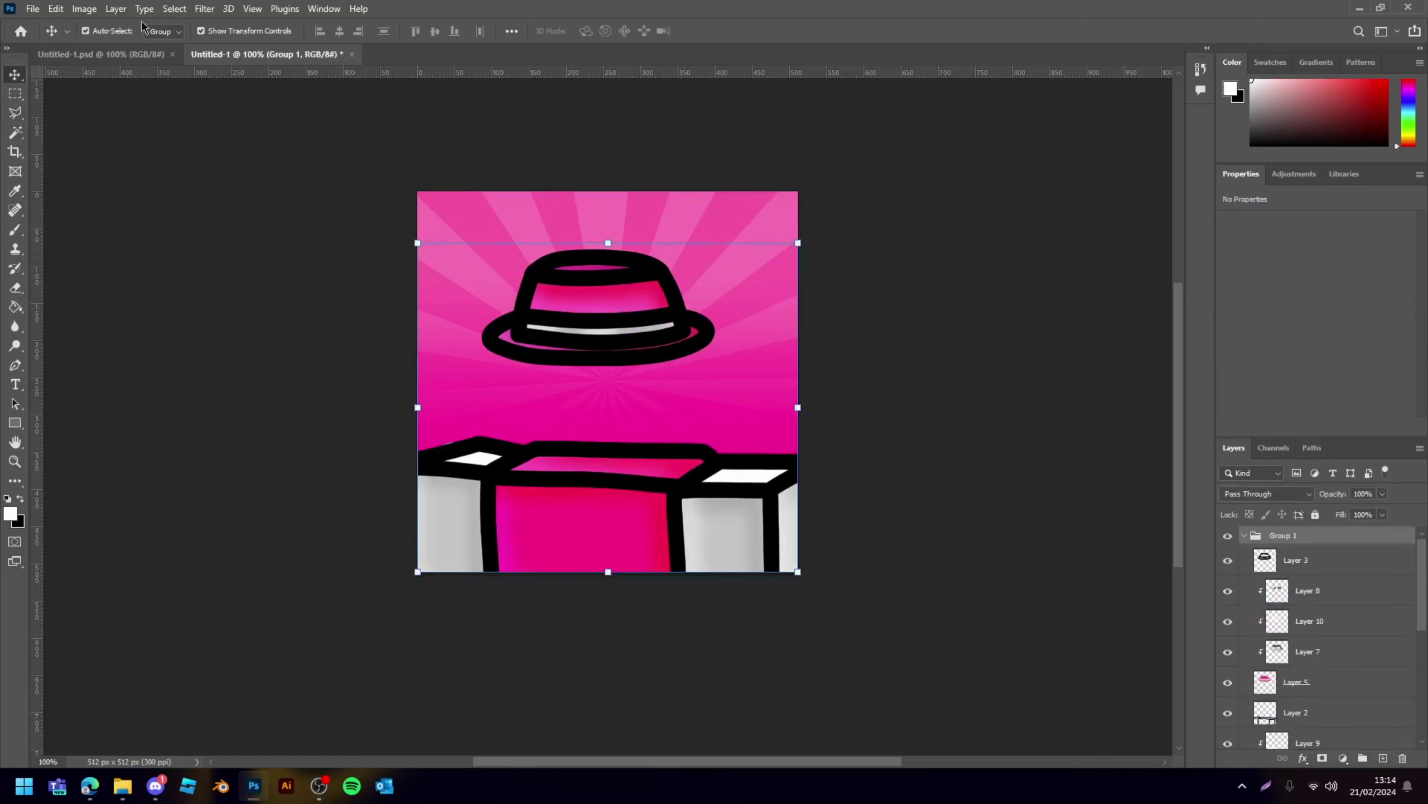
# - Set Auto-Select to Layer, select Layers 3 through 5, and move the hat down about 20 px
pyautogui.click(160, 30)
pyautogui.click(162, 59)
pyautogui.click(620, 288)
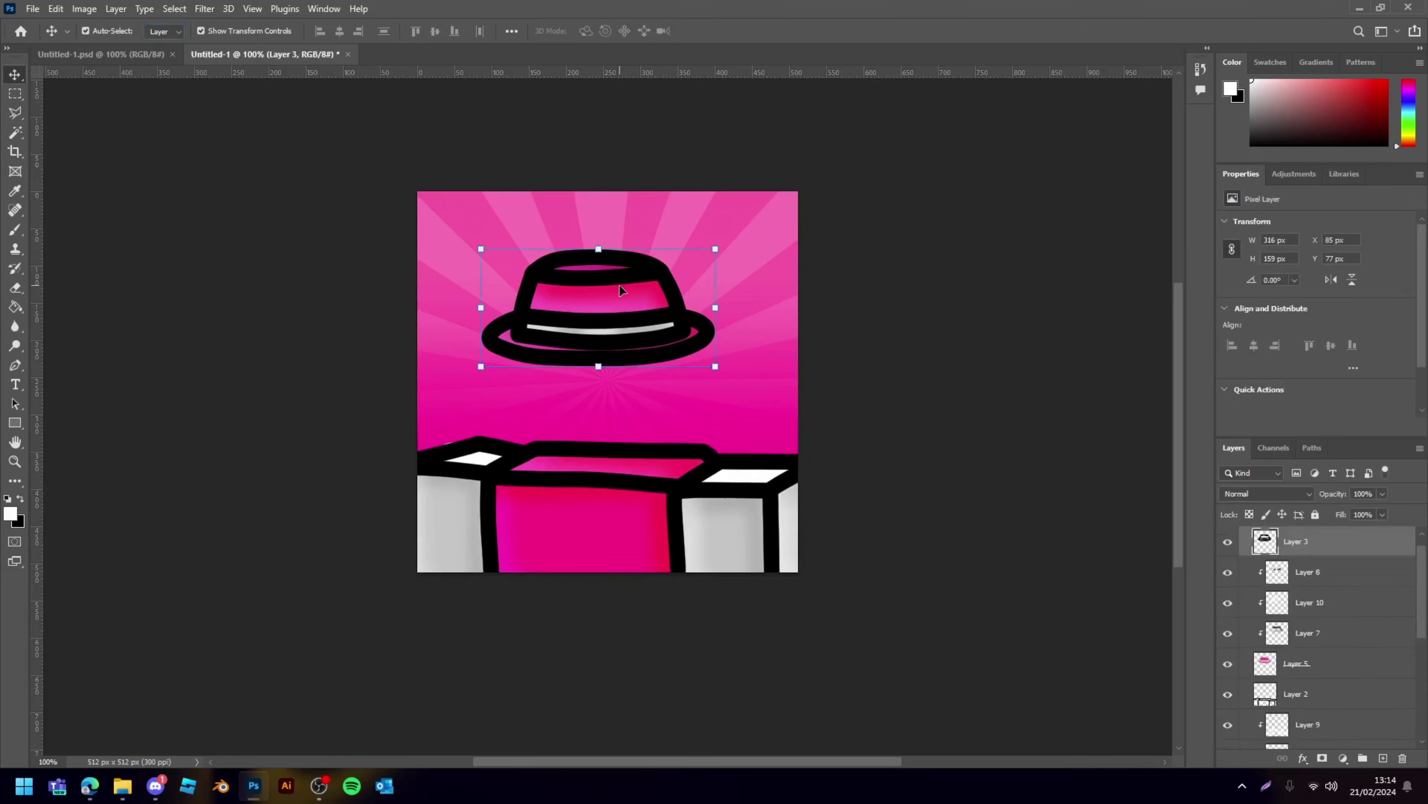
pyautogui.scroll(1, 1295, 564)
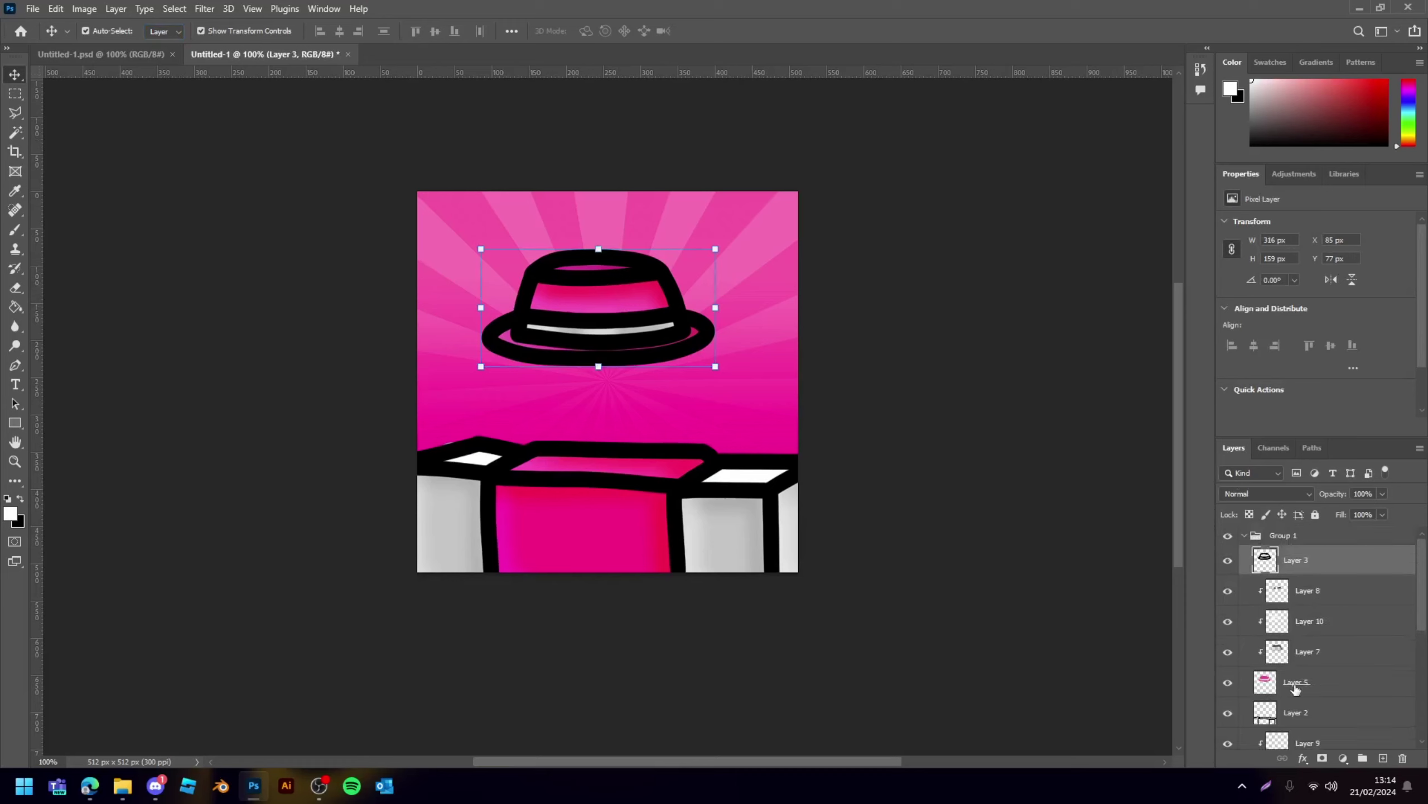
pyautogui.keyDown('shift'); pyautogui.click(1295, 683); pyautogui.keyUp('shift')
pyautogui.moveTo(650, 329); pyautogui.dragTo(650, 369)
pyautogui.hotkey('ctrl', 'z')
pyautogui.moveTo(616, 310); pyautogui.dragTo(620, 334)
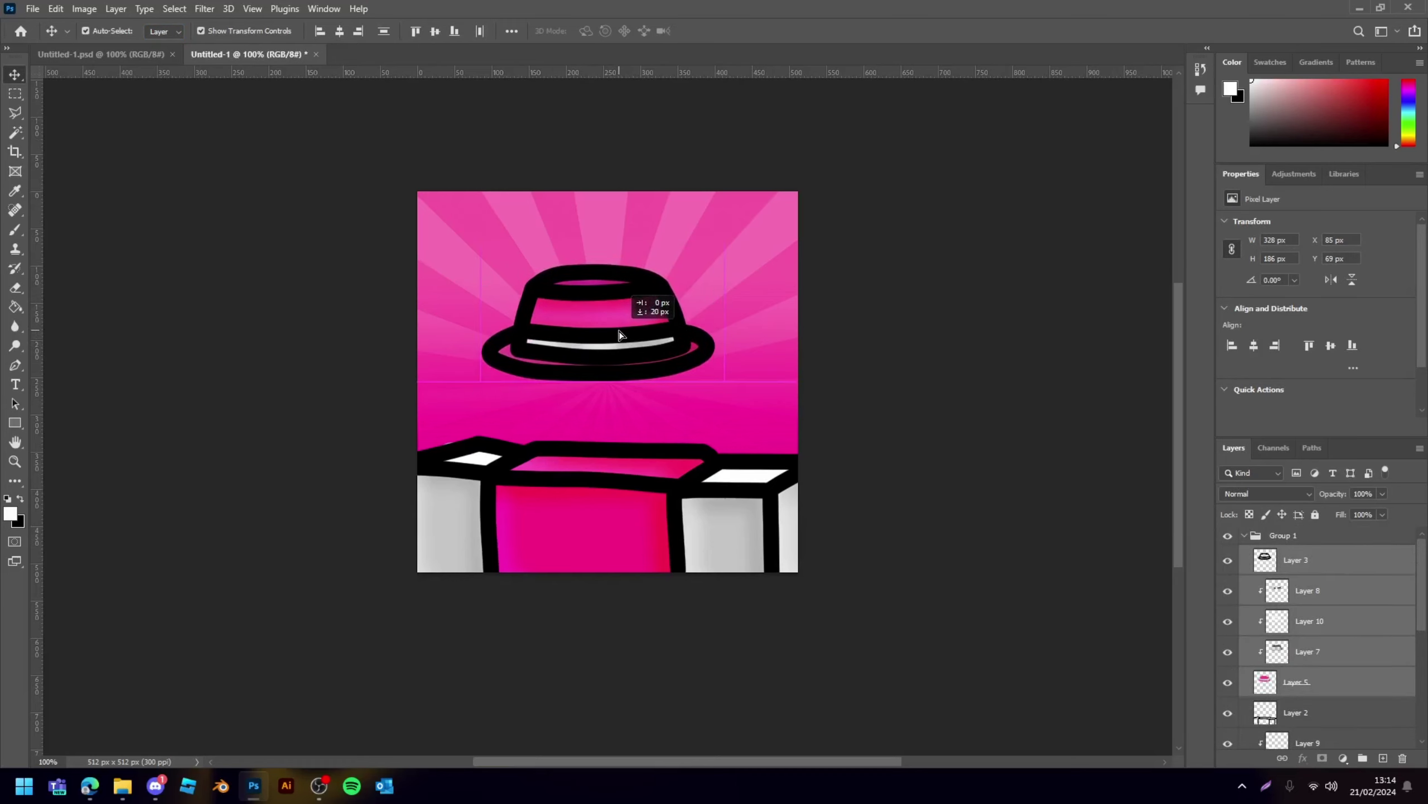
pyautogui.click(979, 358)
pyautogui.hotkey('ctrl', 'z')
# - Zoom out and back in to review the assembled avatar composition
pyautogui.hotkey('ctrl', '-')
pyautogui.hotkey('ctrl', '-')
pyautogui.hotkey('ctrl', '-')
pyautogui.hotkey('ctrl', '+')
pyautogui.hotkey('ctrl', '+')
pyautogui.hotkey('ctrl', '+')
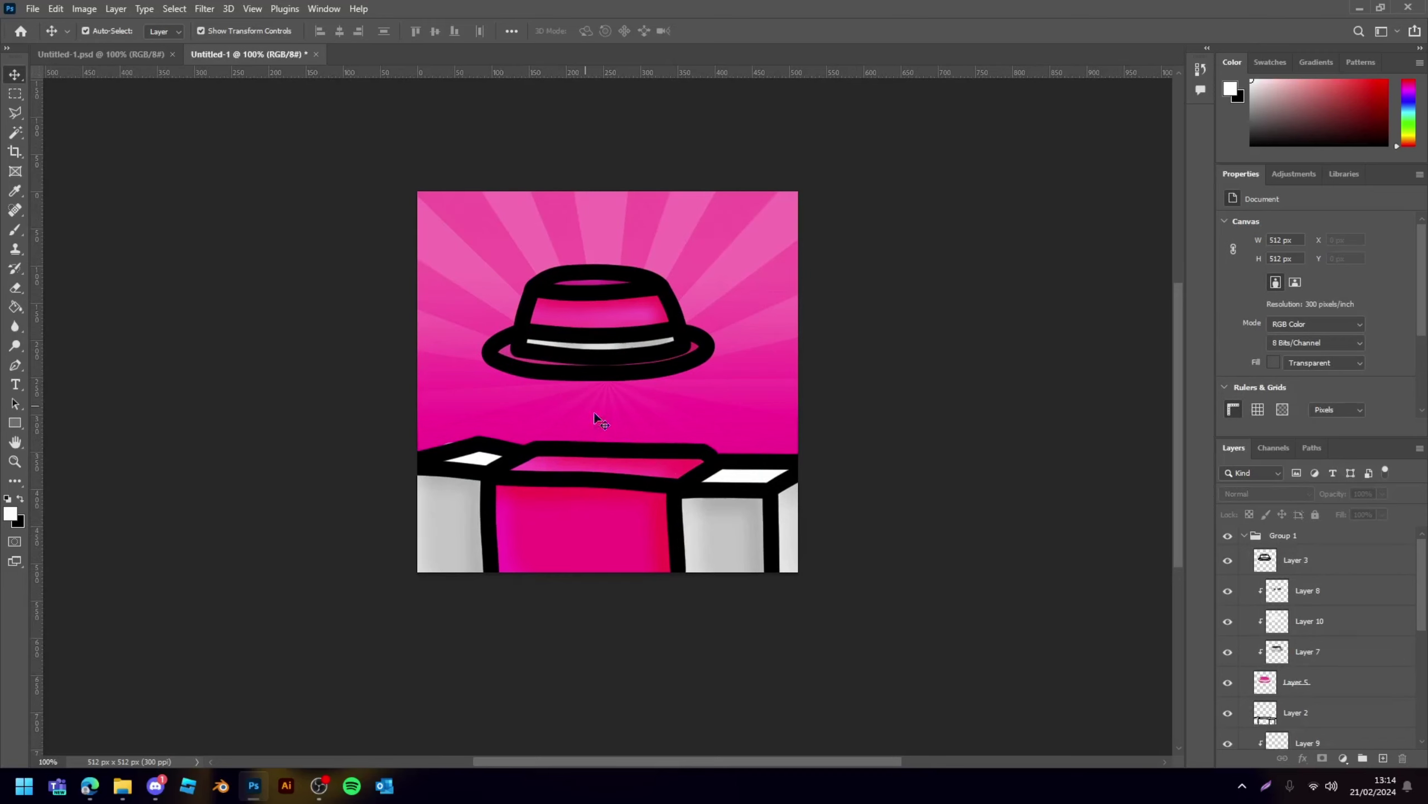
pyautogui.hotkey('ctrl', '-')
pyautogui.hotkey('ctrl', '+')
pyautogui.hotkey('ctrl', '-')
pyautogui.hotkey('ctrl', '-')
pyautogui.hotkey('ctrl', '+')
pyautogui.hotkey('ctrl', '+')
pyautogui.click(1257, 536)
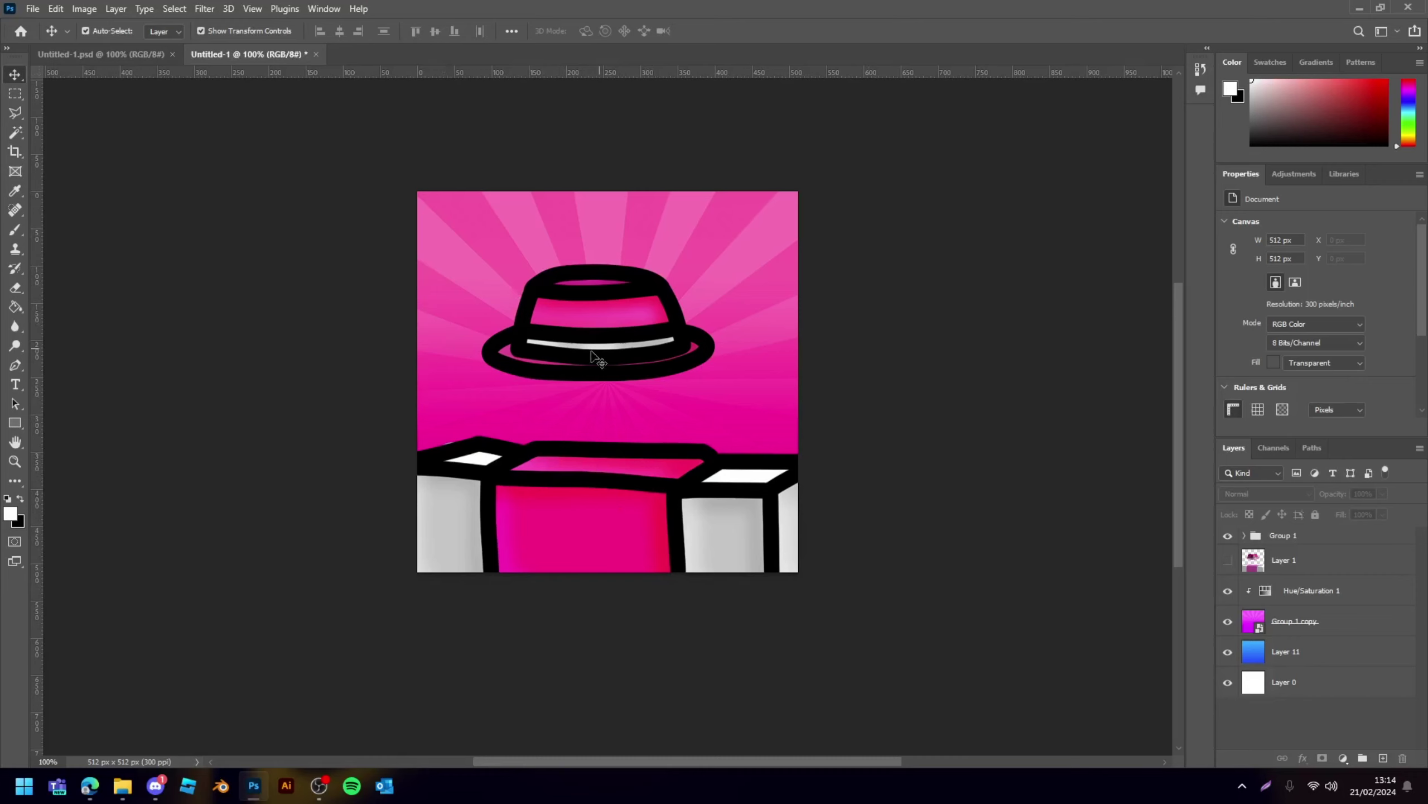
pyautogui.hotkey('ctrl', '-')
pyautogui.hotkey('ctrl', '+')
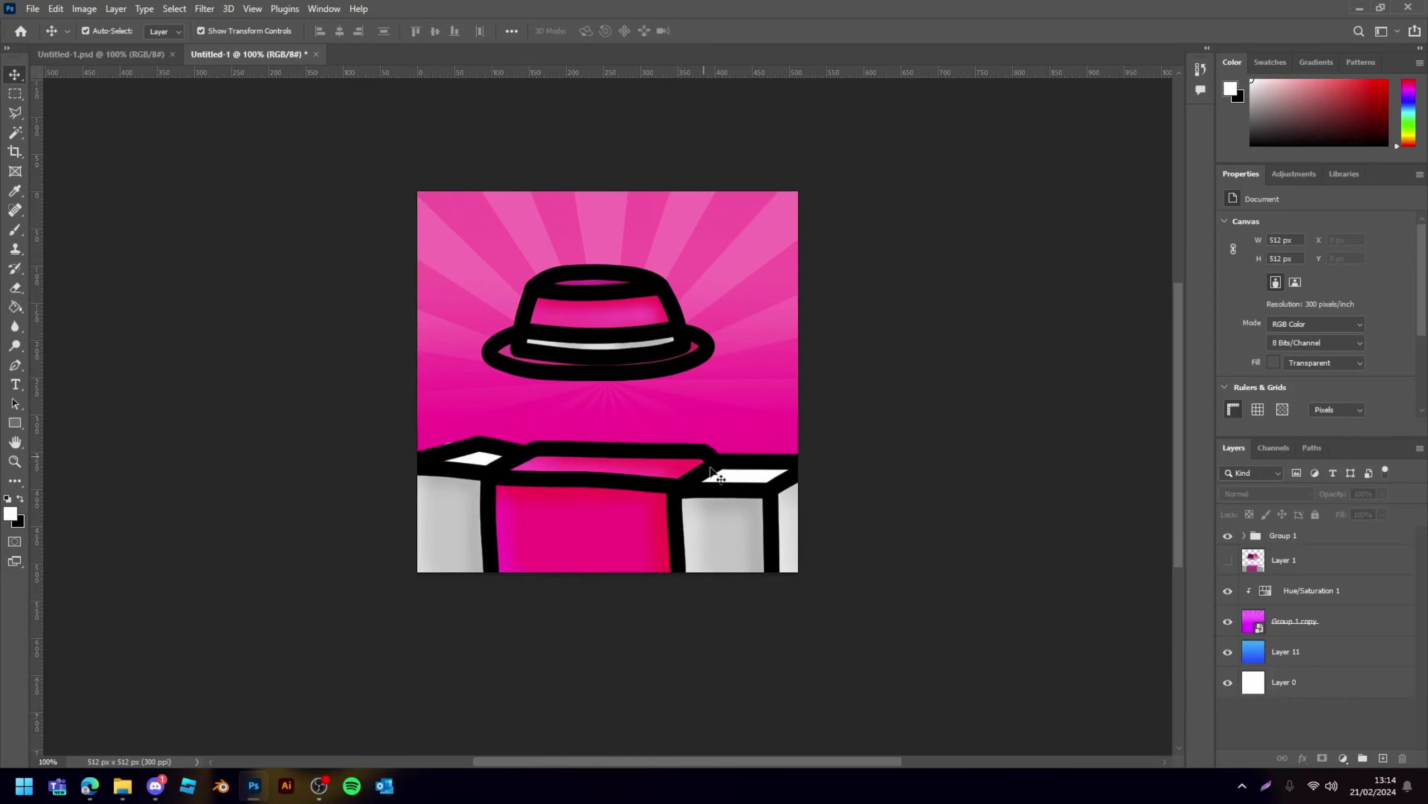